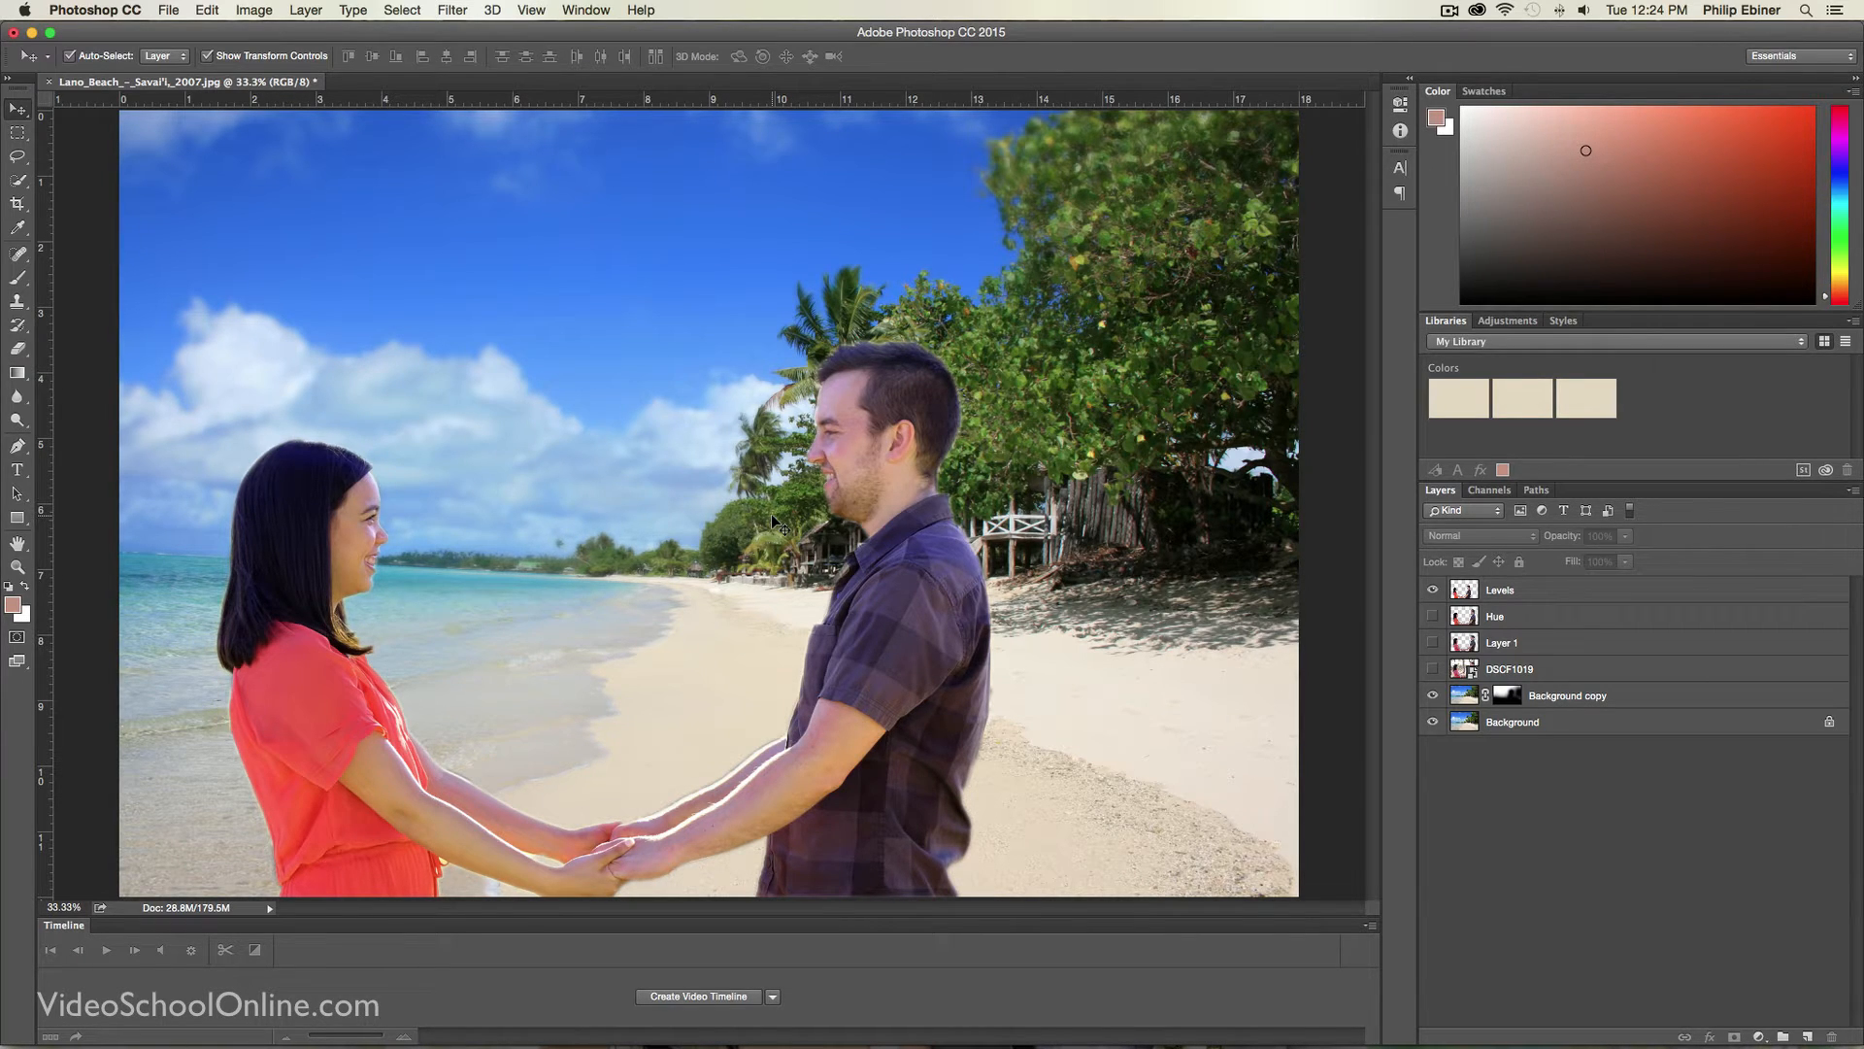
Step: Switch to Finder and preview the couple photo DSCF1019.JPG and the Lano Beach photo at full size
{"action": "key", "text": "super+Tab"}
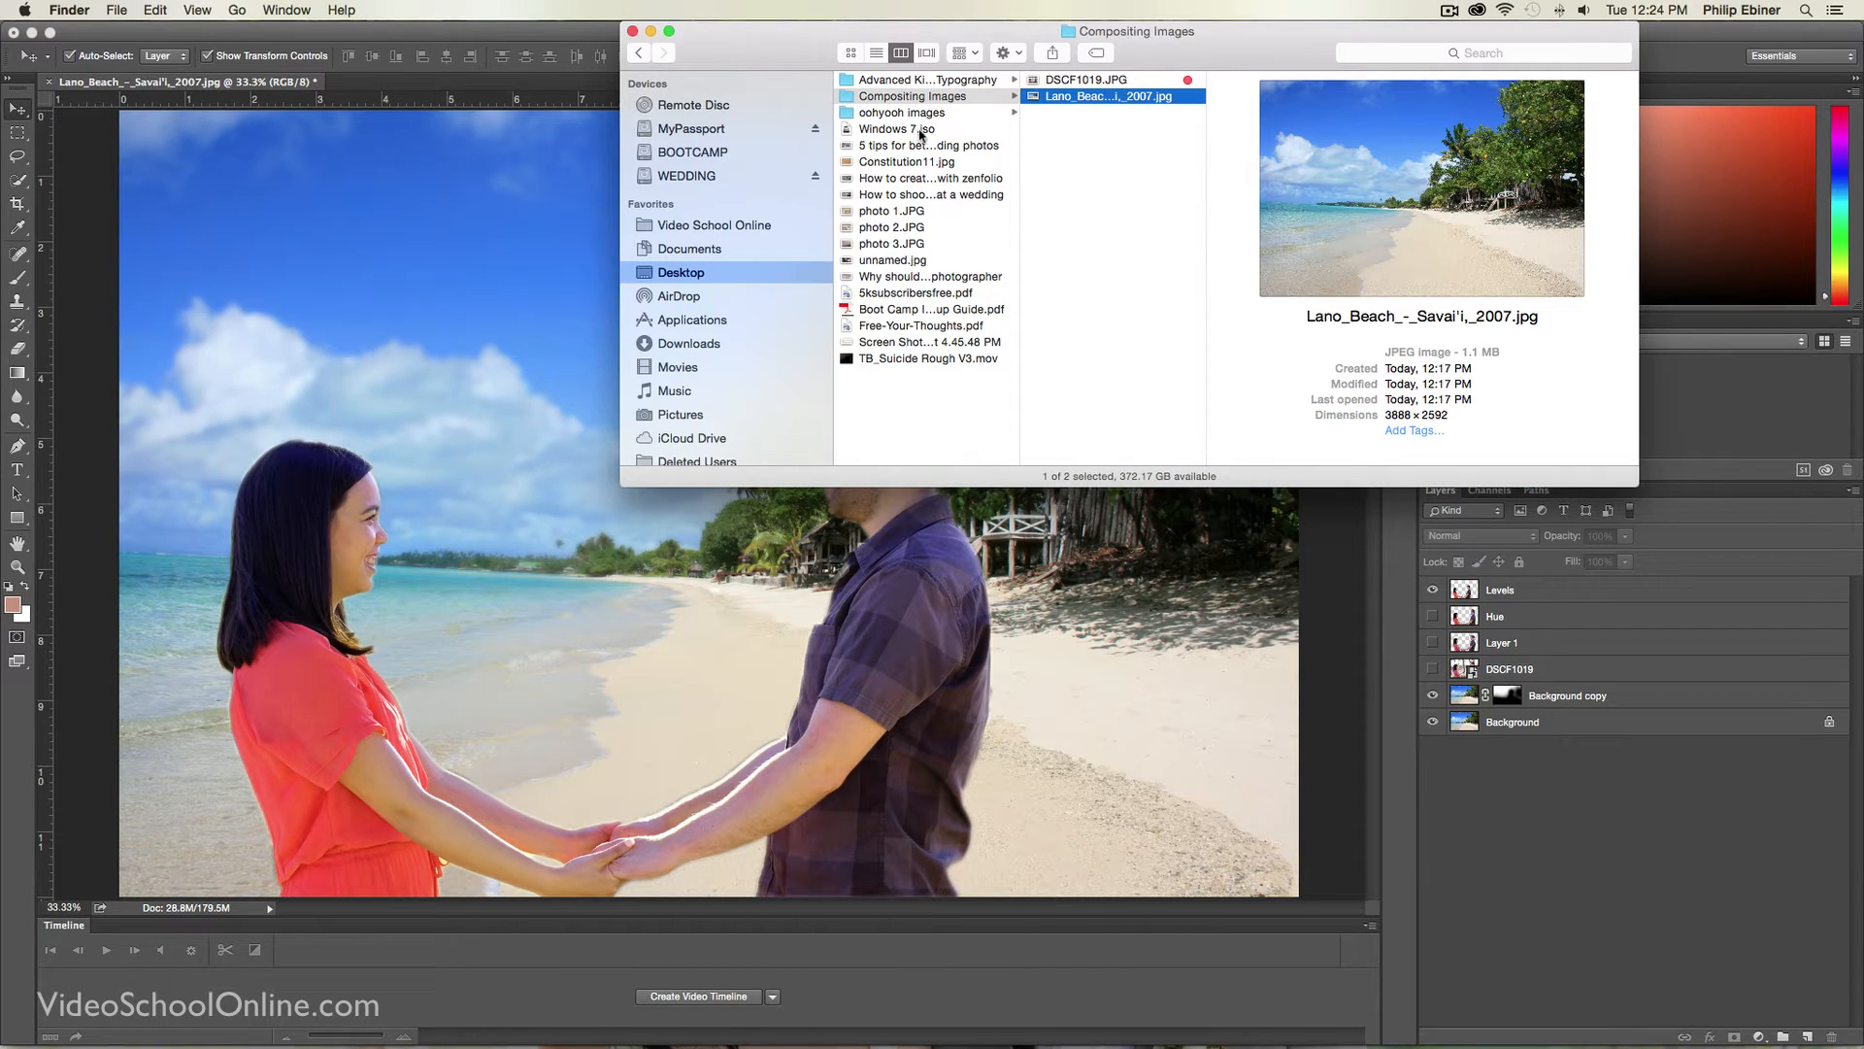
{"action": "left_click_drag", "start_coordinate": [1180, 61], "coordinate": [1095, 167]}
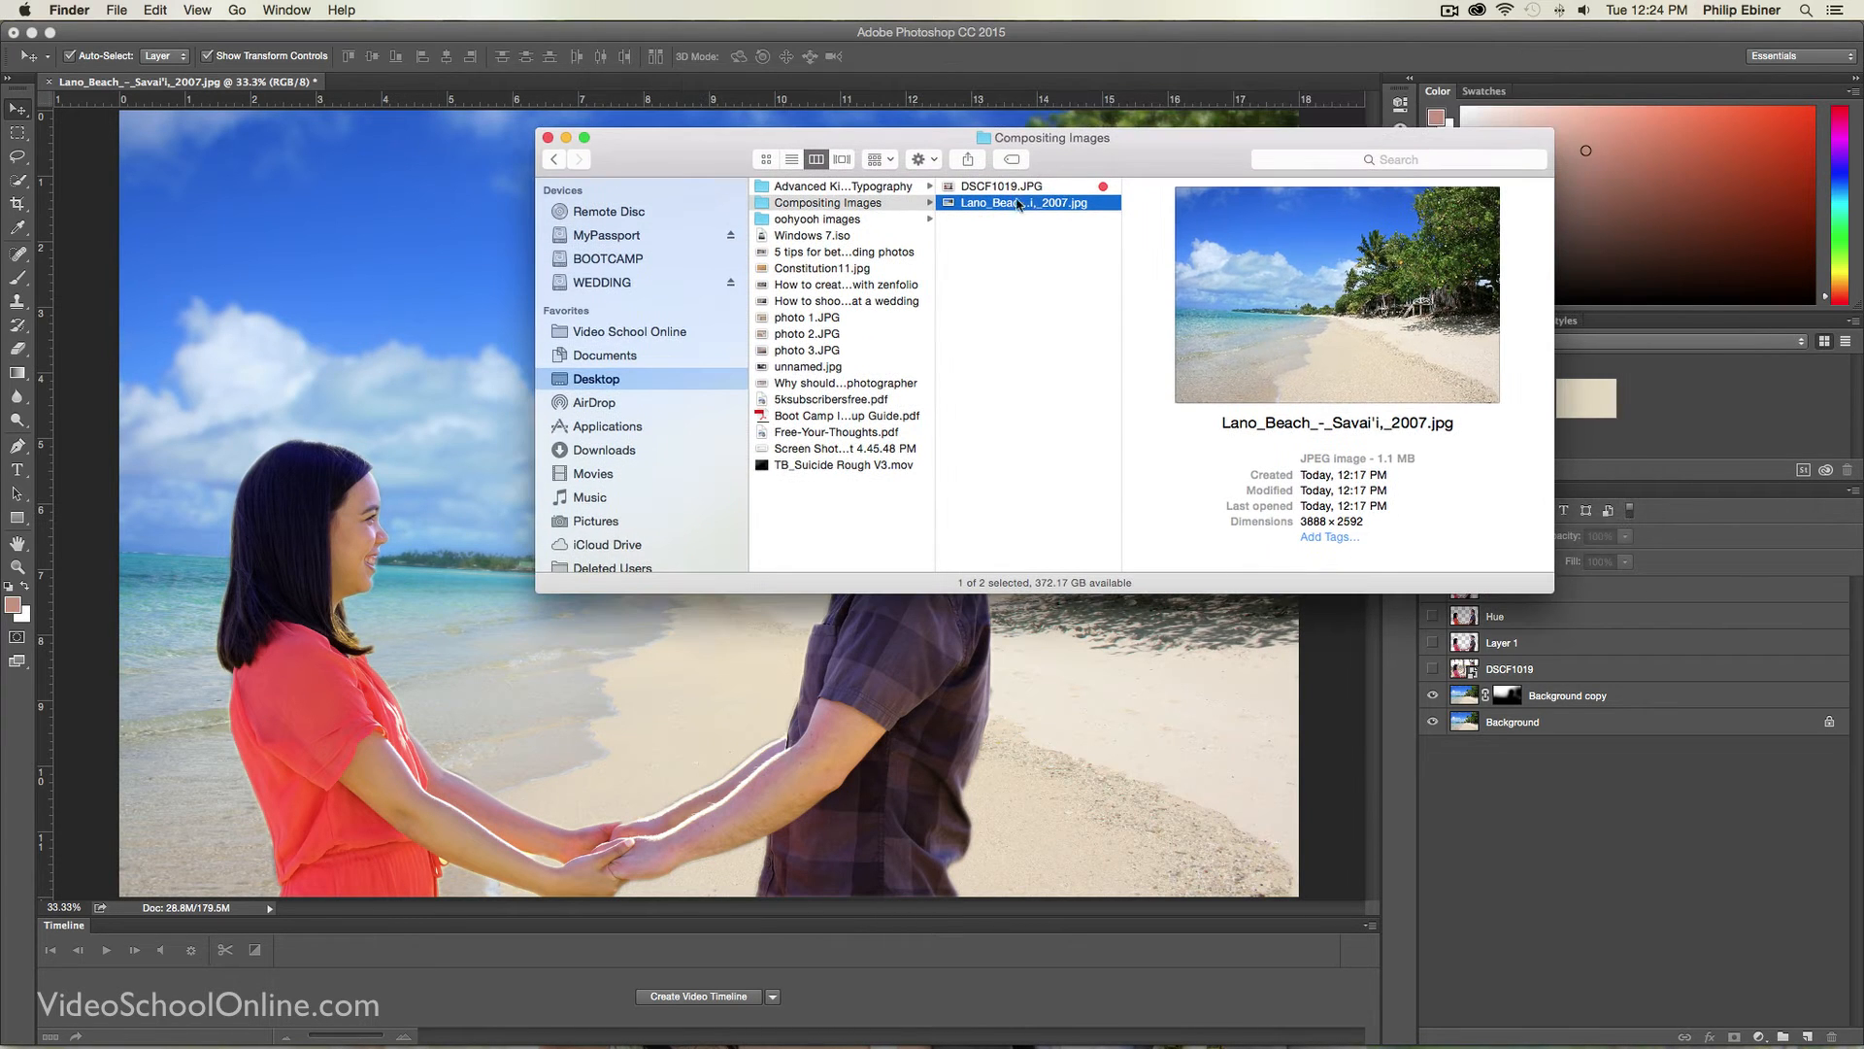
{"action": "left_click", "coordinate": [1010, 184]}
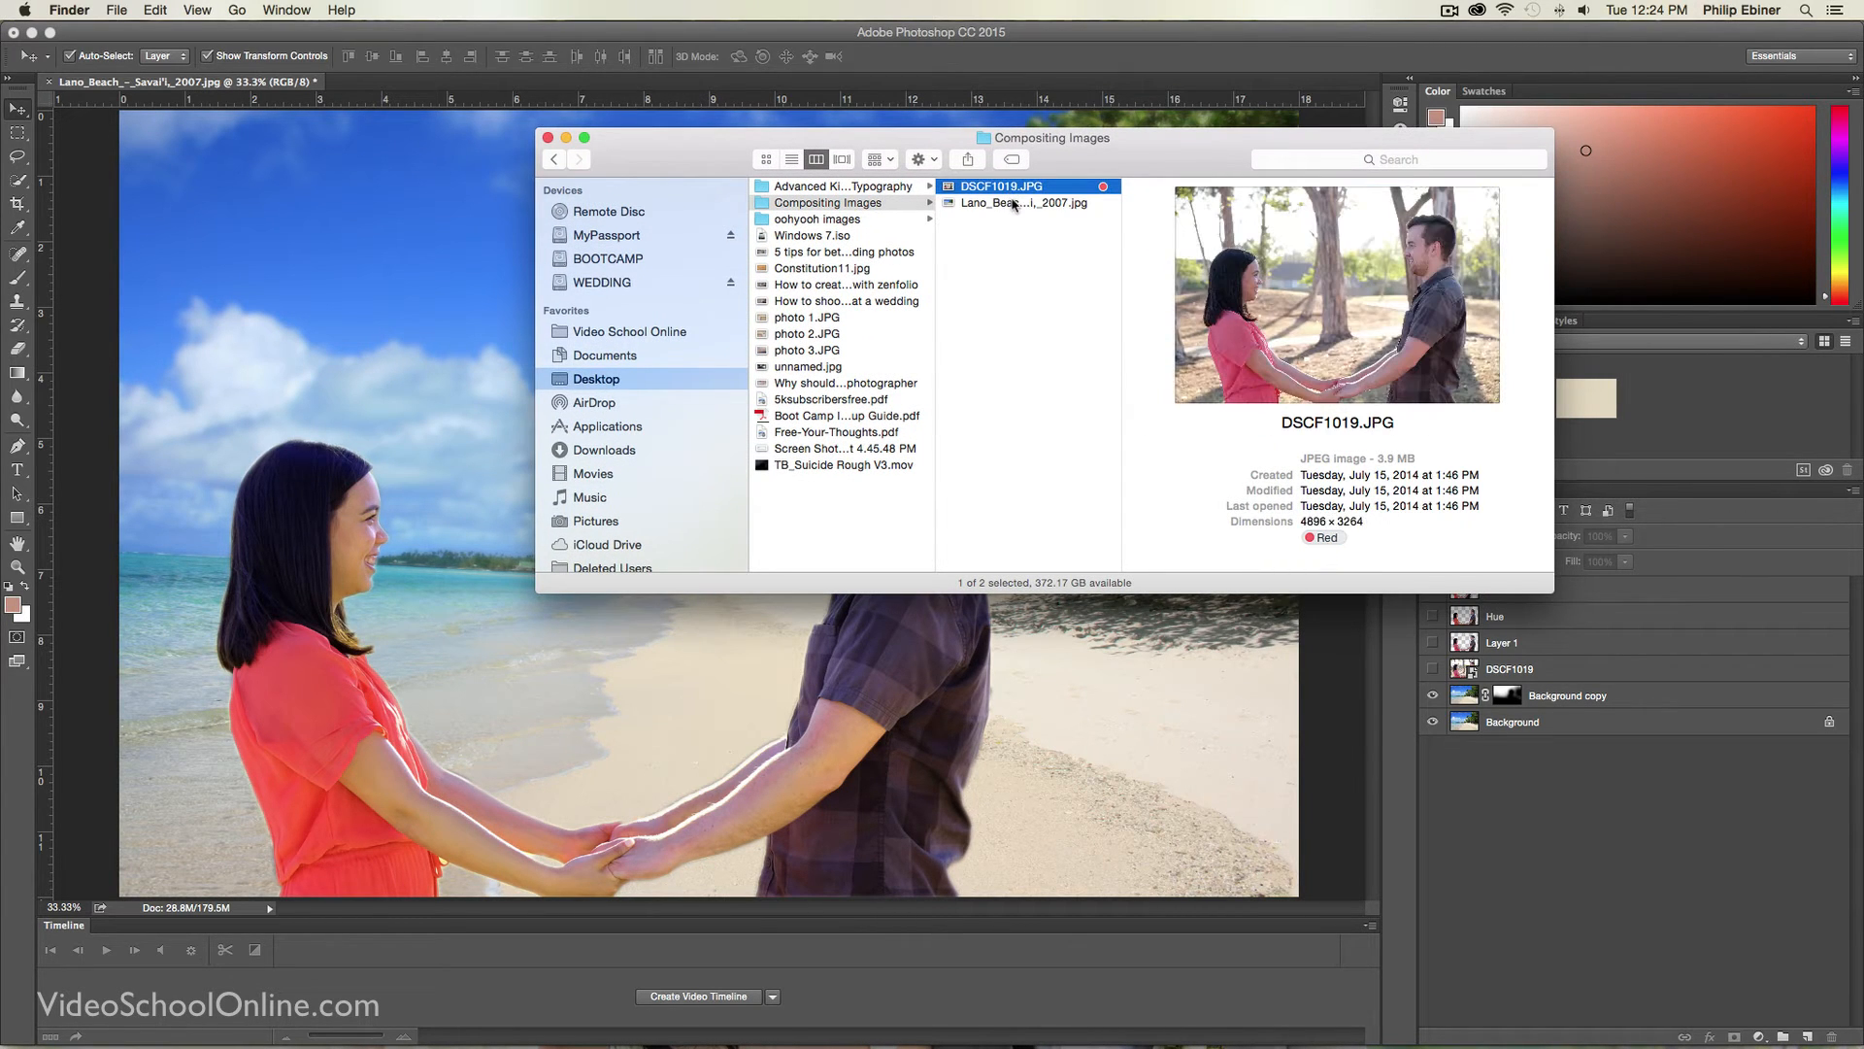
{"action": "left_click", "coordinate": [1018, 201]}
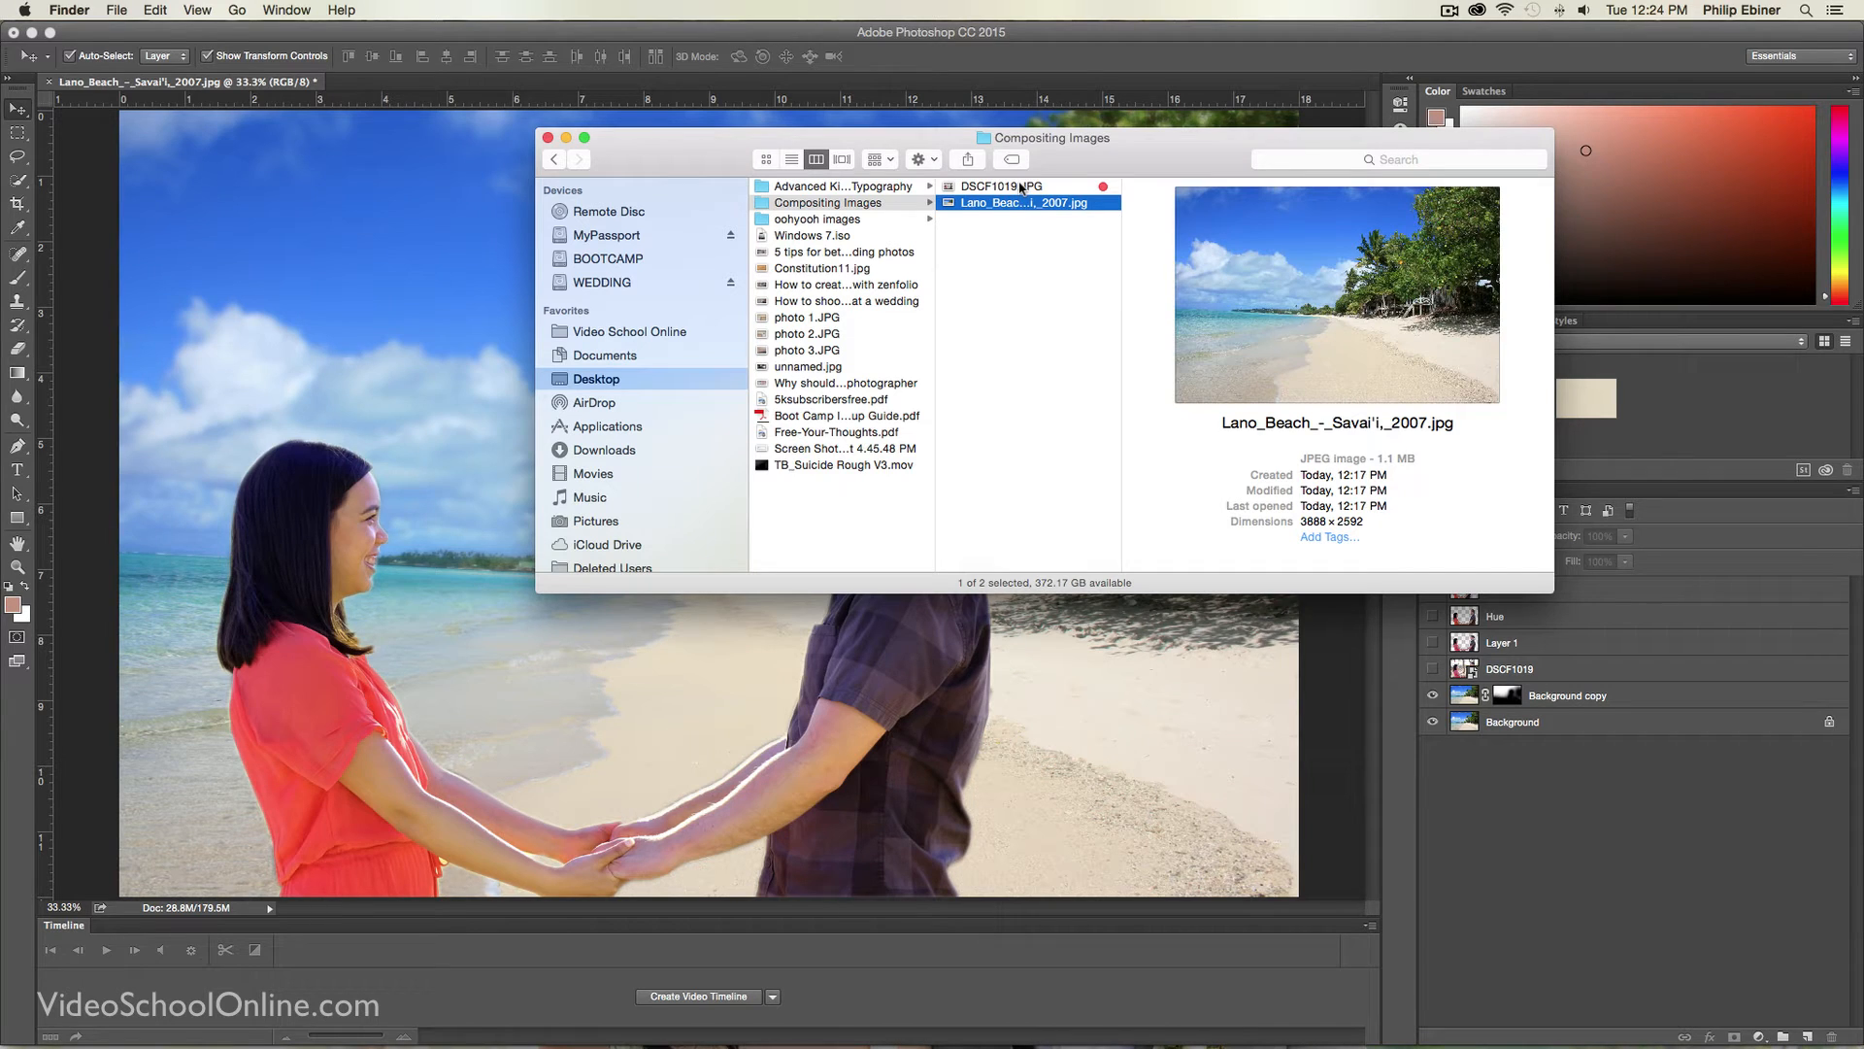
{"action": "key", "text": "space"}
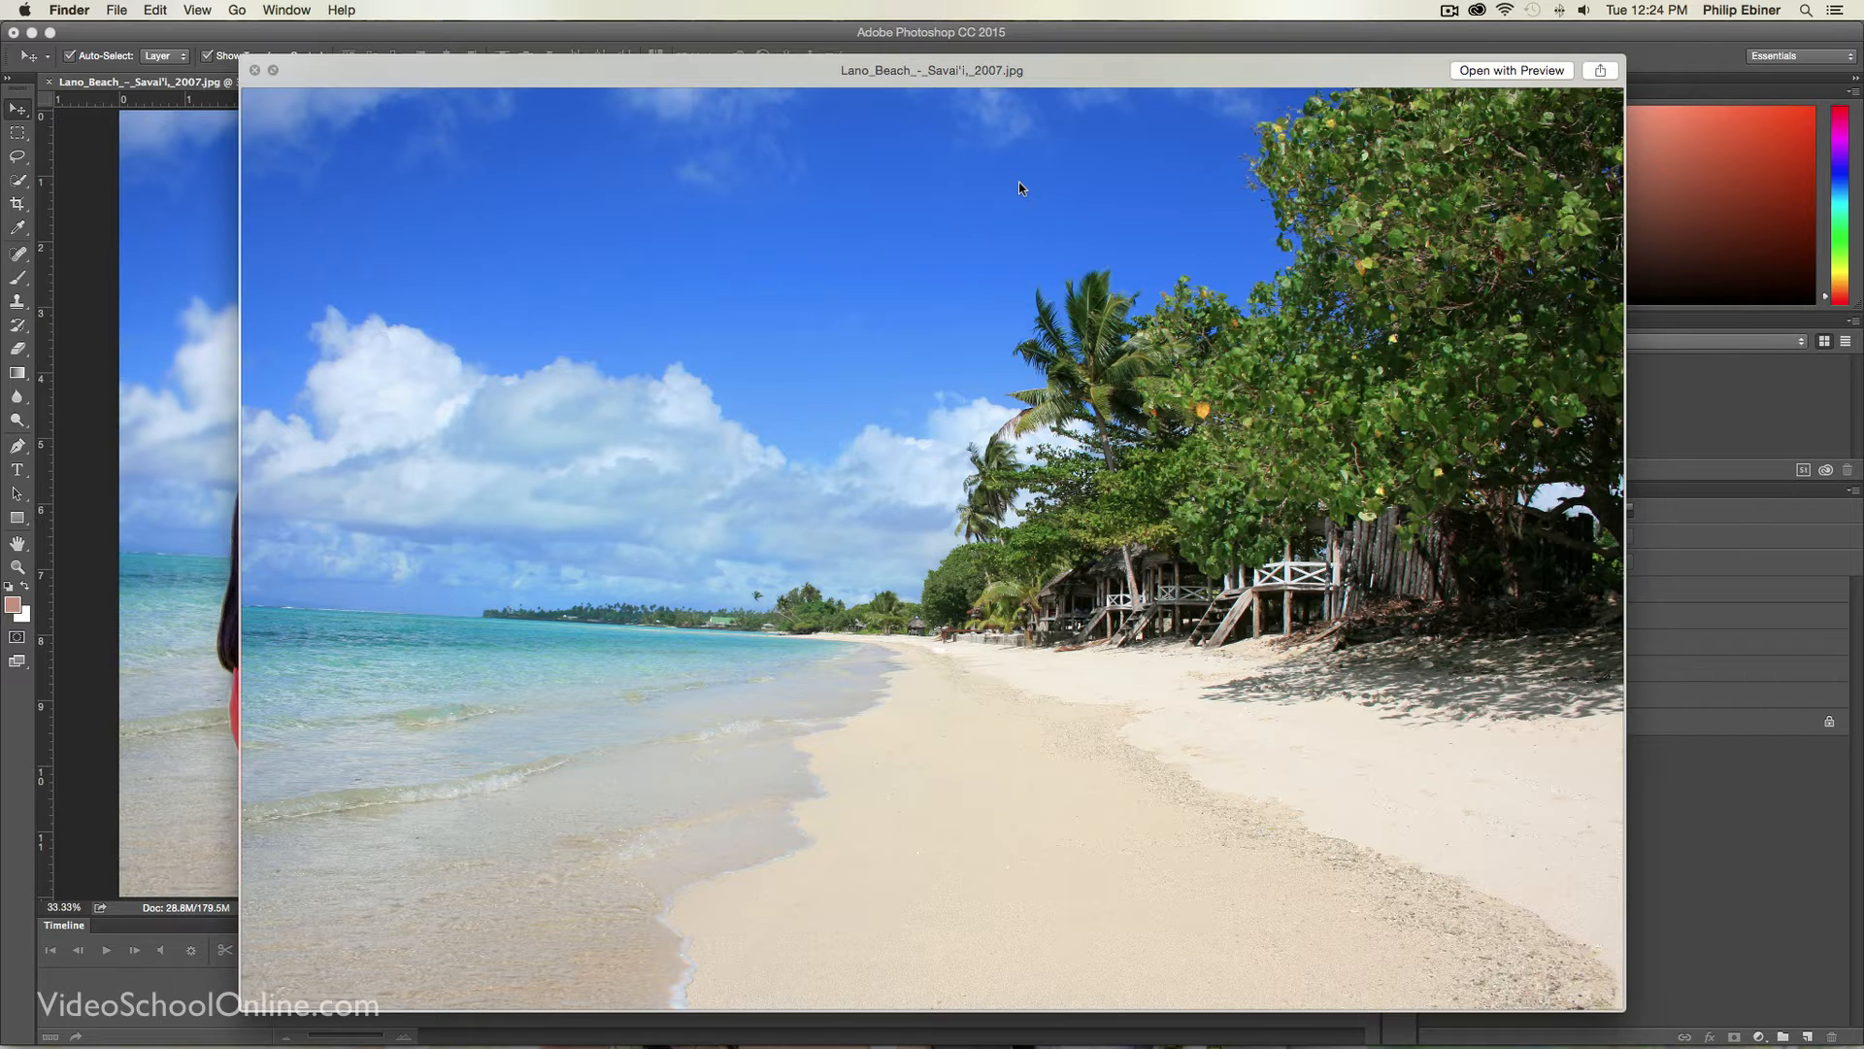
{"action": "key", "text": "Up"}
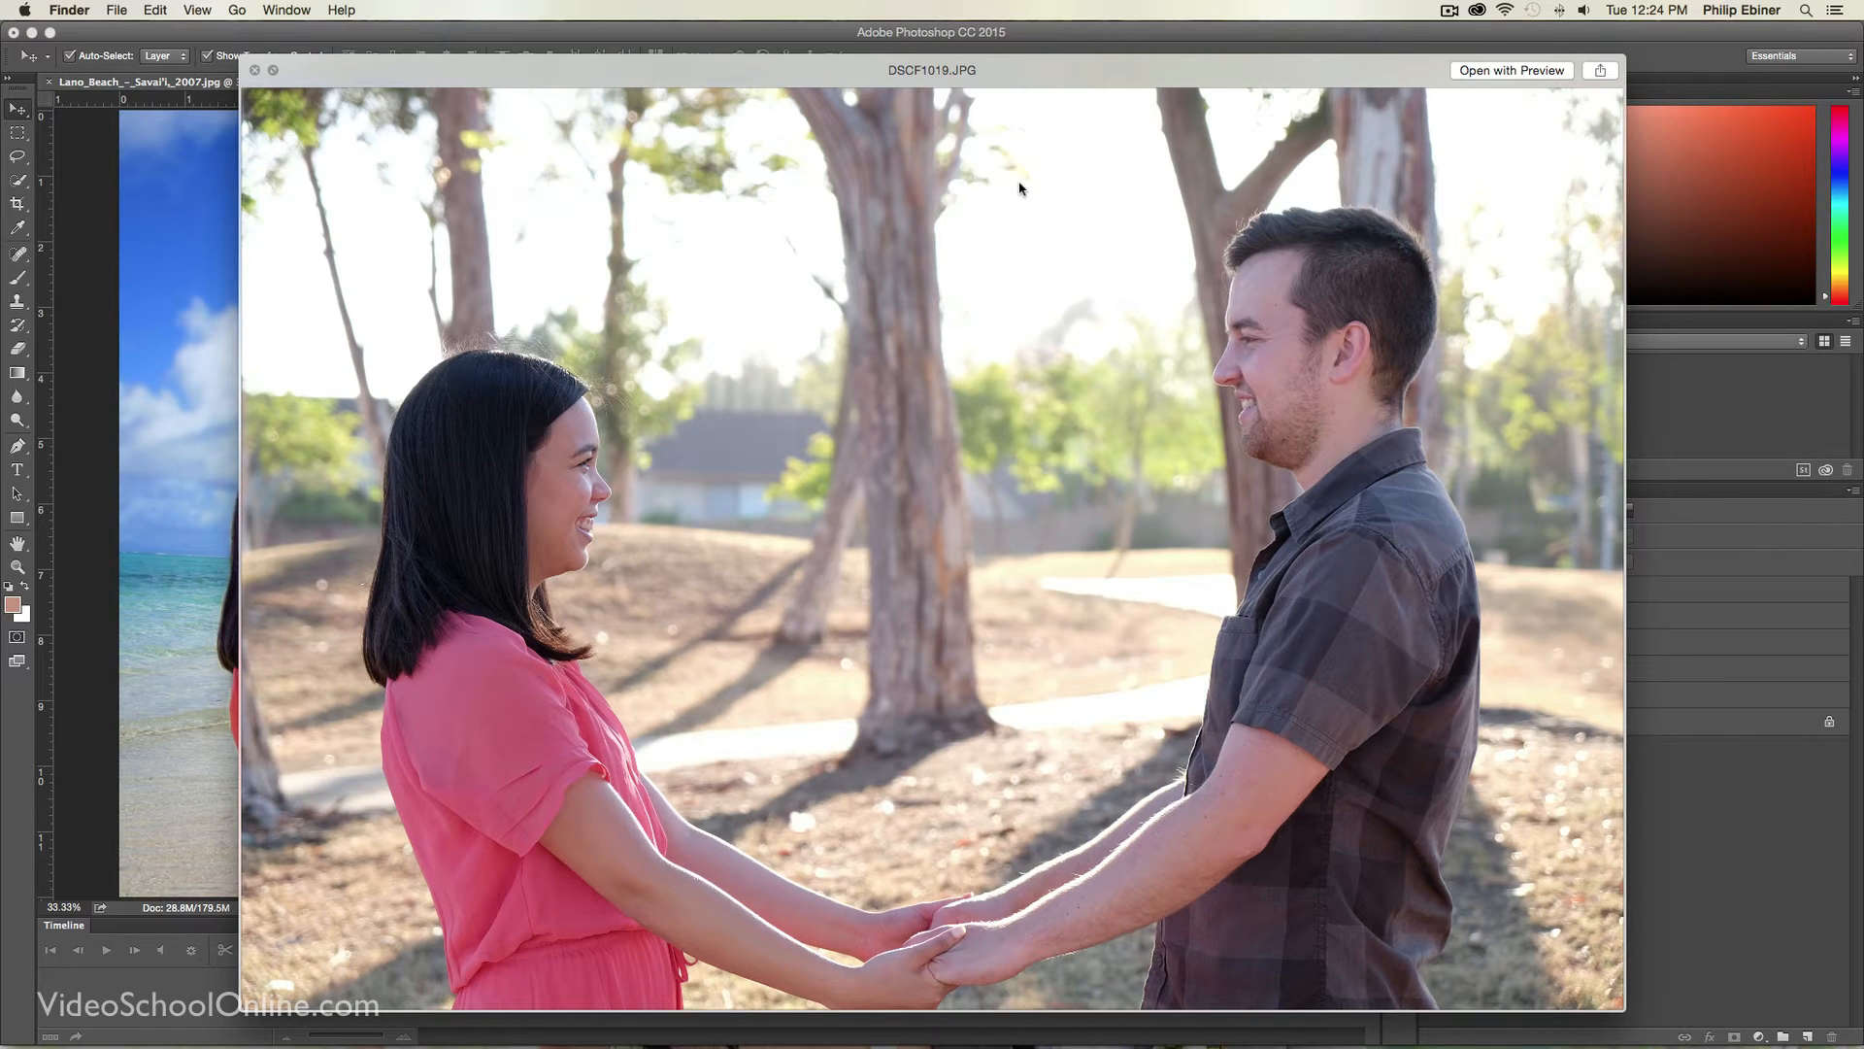
{"action": "key", "text": "Down"}
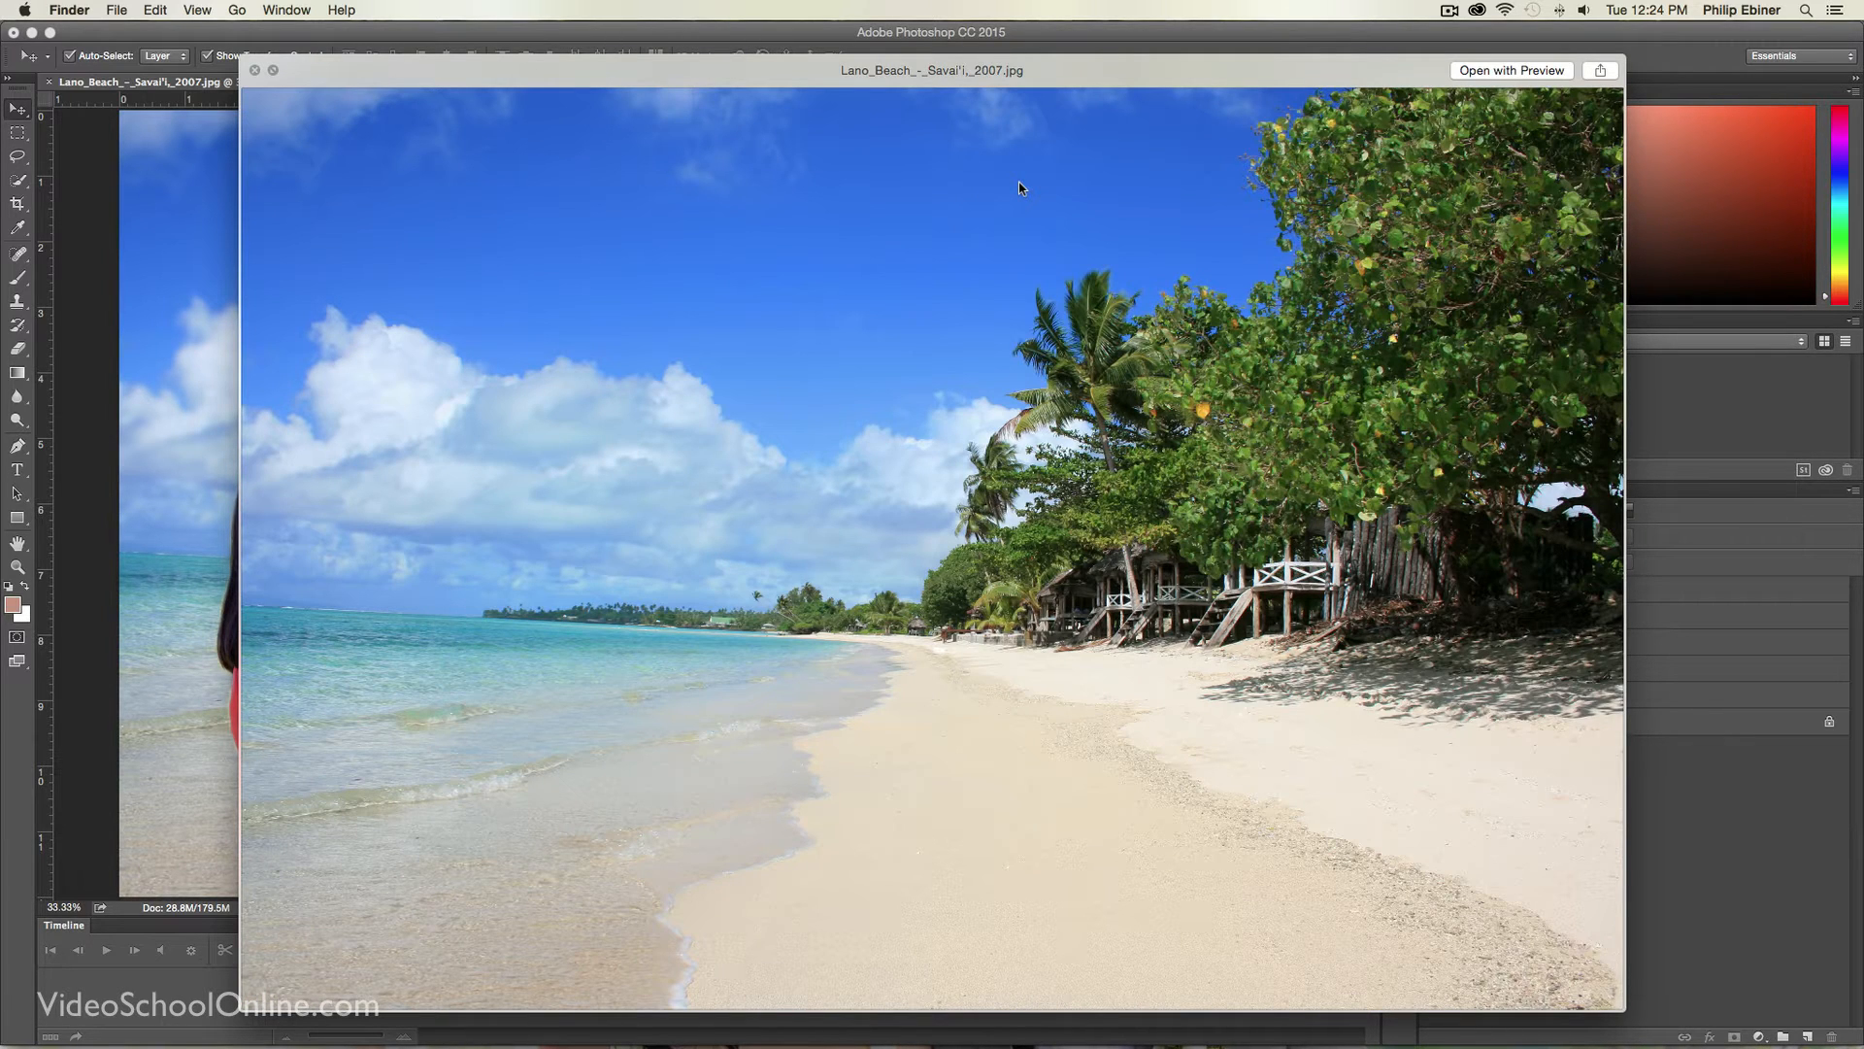
{"action": "key", "text": "Up"}
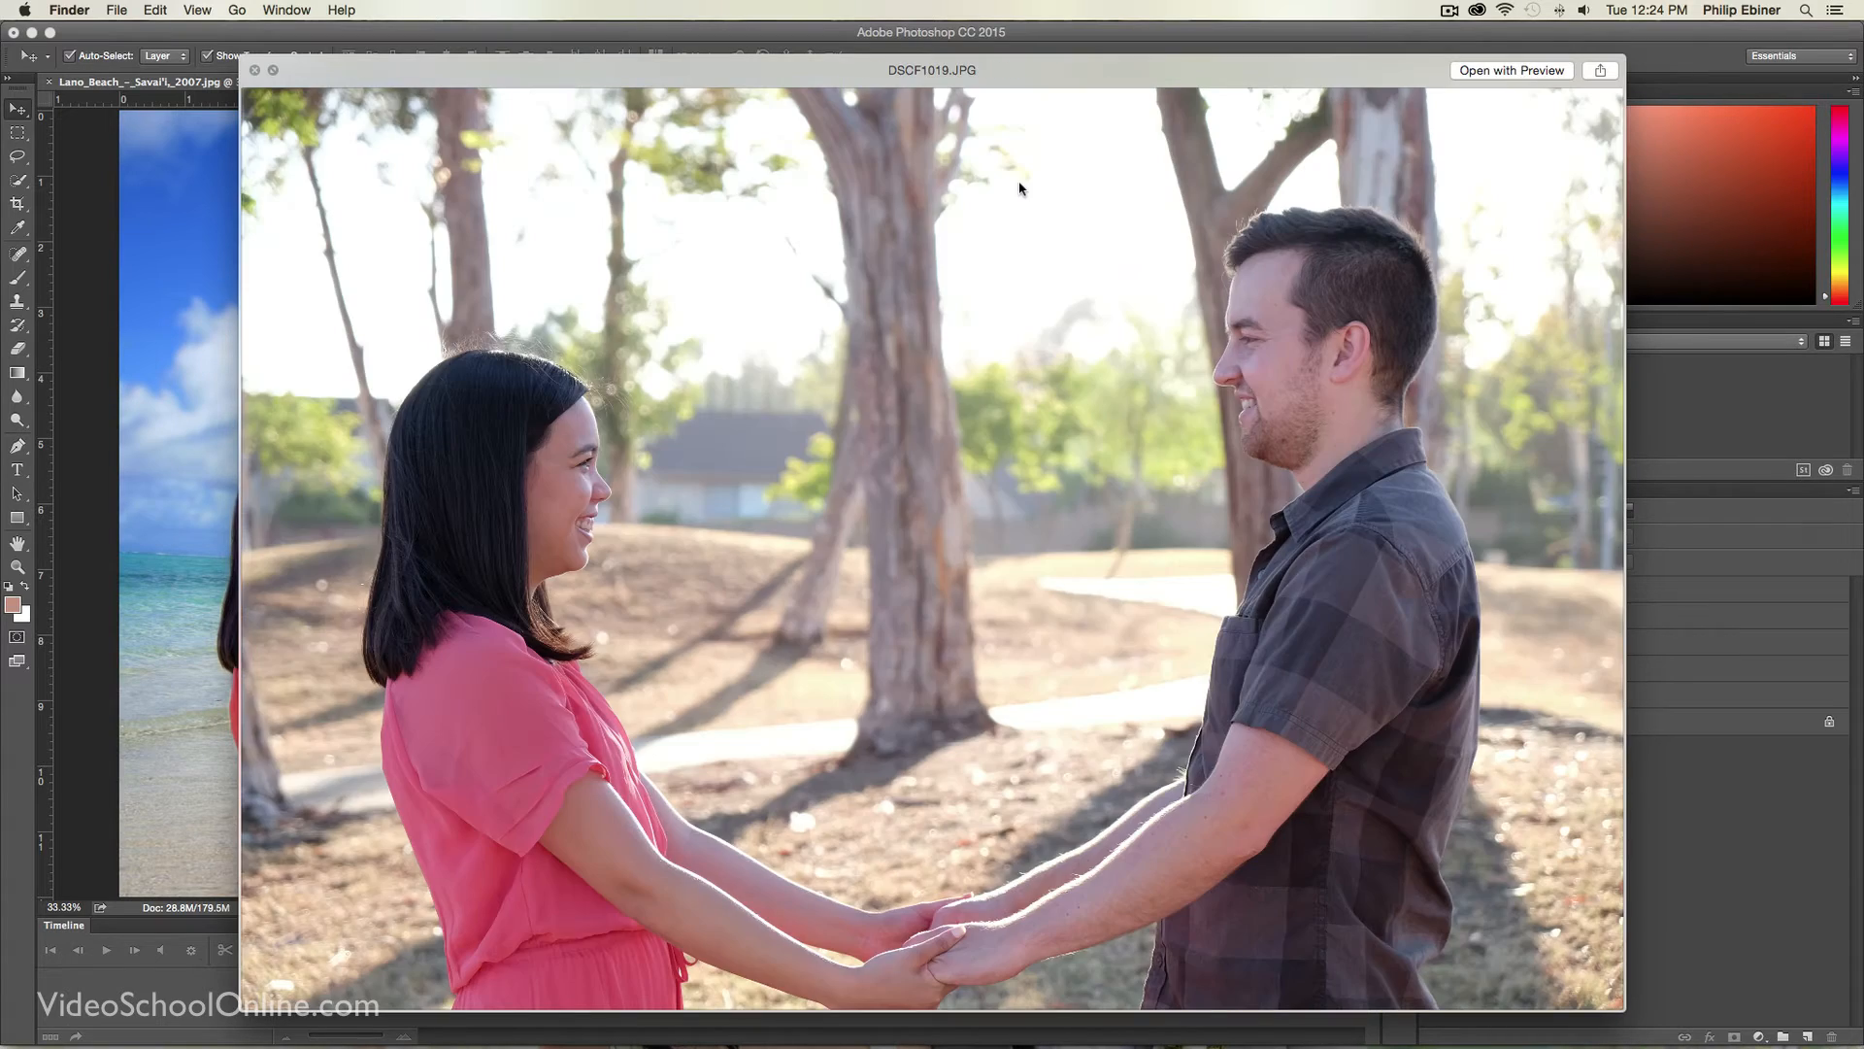
{"action": "key", "text": "Down"}
{"action": "key", "text": "space"}
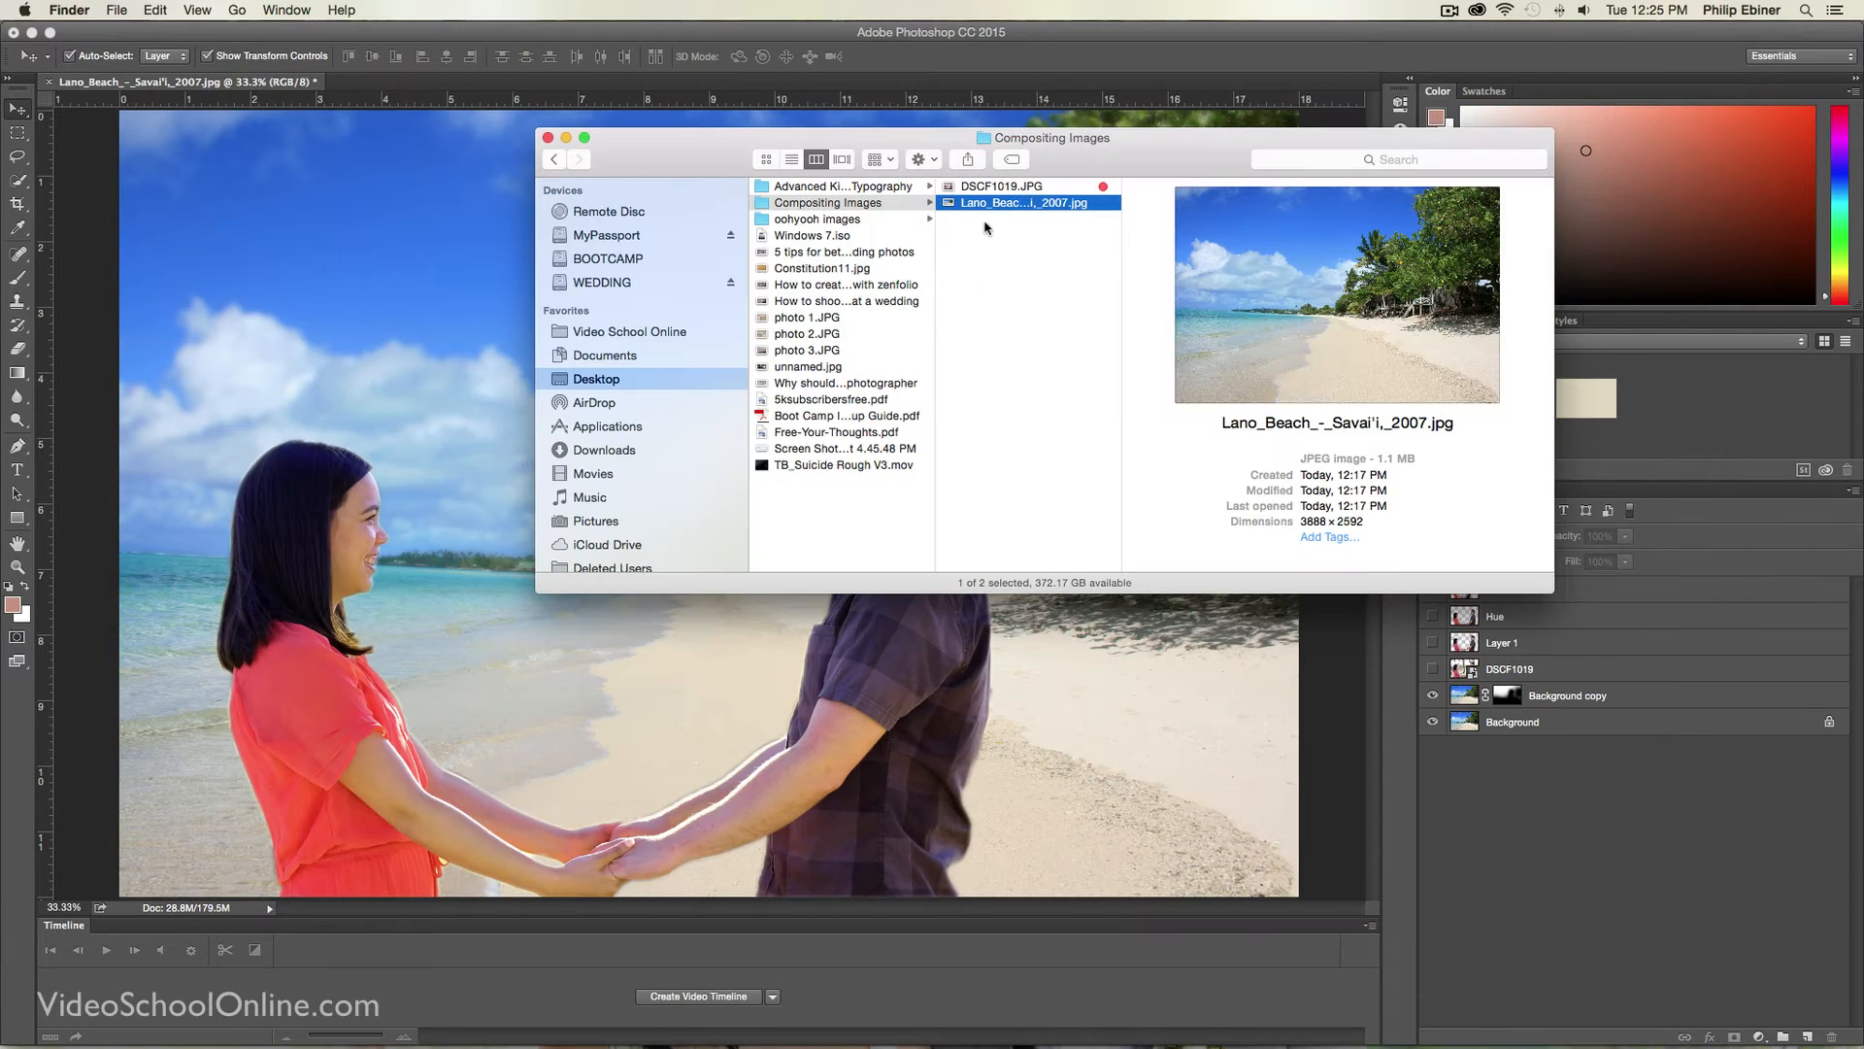
Step: Open the Lano Beach photo from the Compositing Images folder in Adobe Photoshop CC 2015
{"action": "right_click", "coordinate": [960, 212]}
{"action": "mouse_move", "coordinate": [1030, 231]}
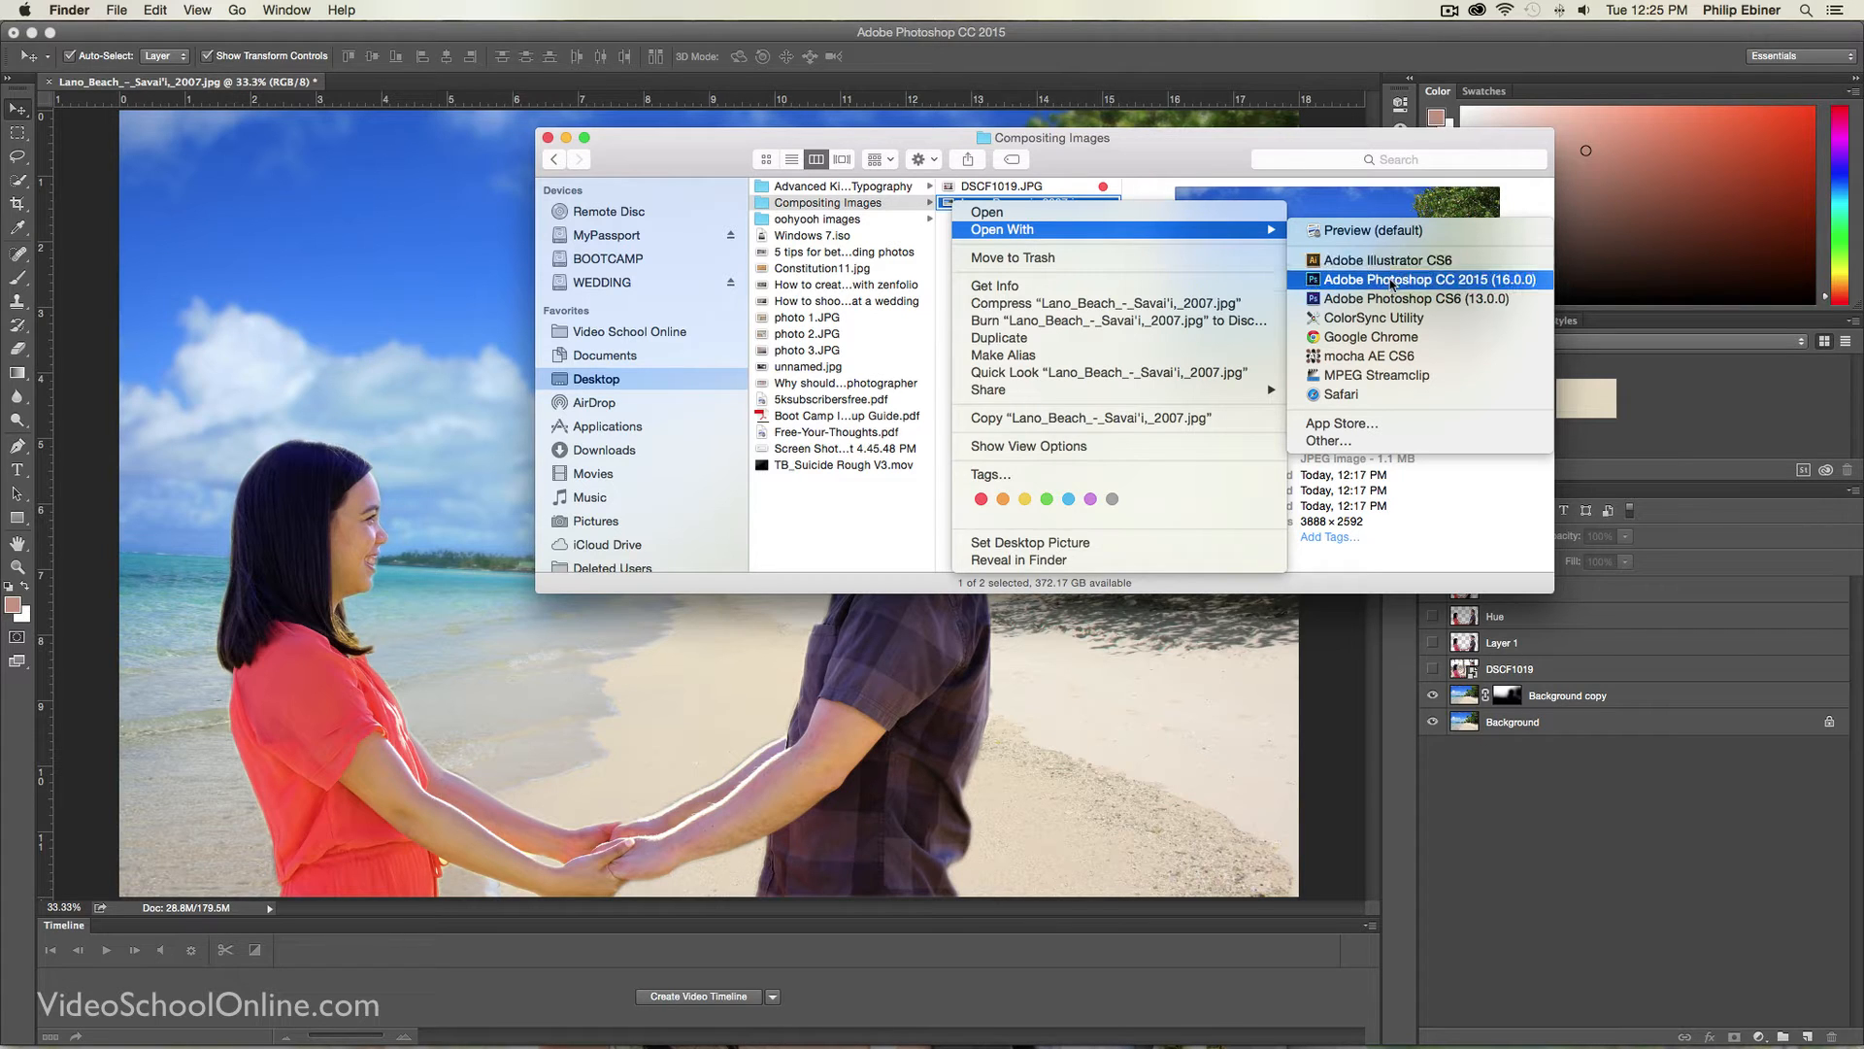
{"action": "left_click", "coordinate": [1393, 280]}
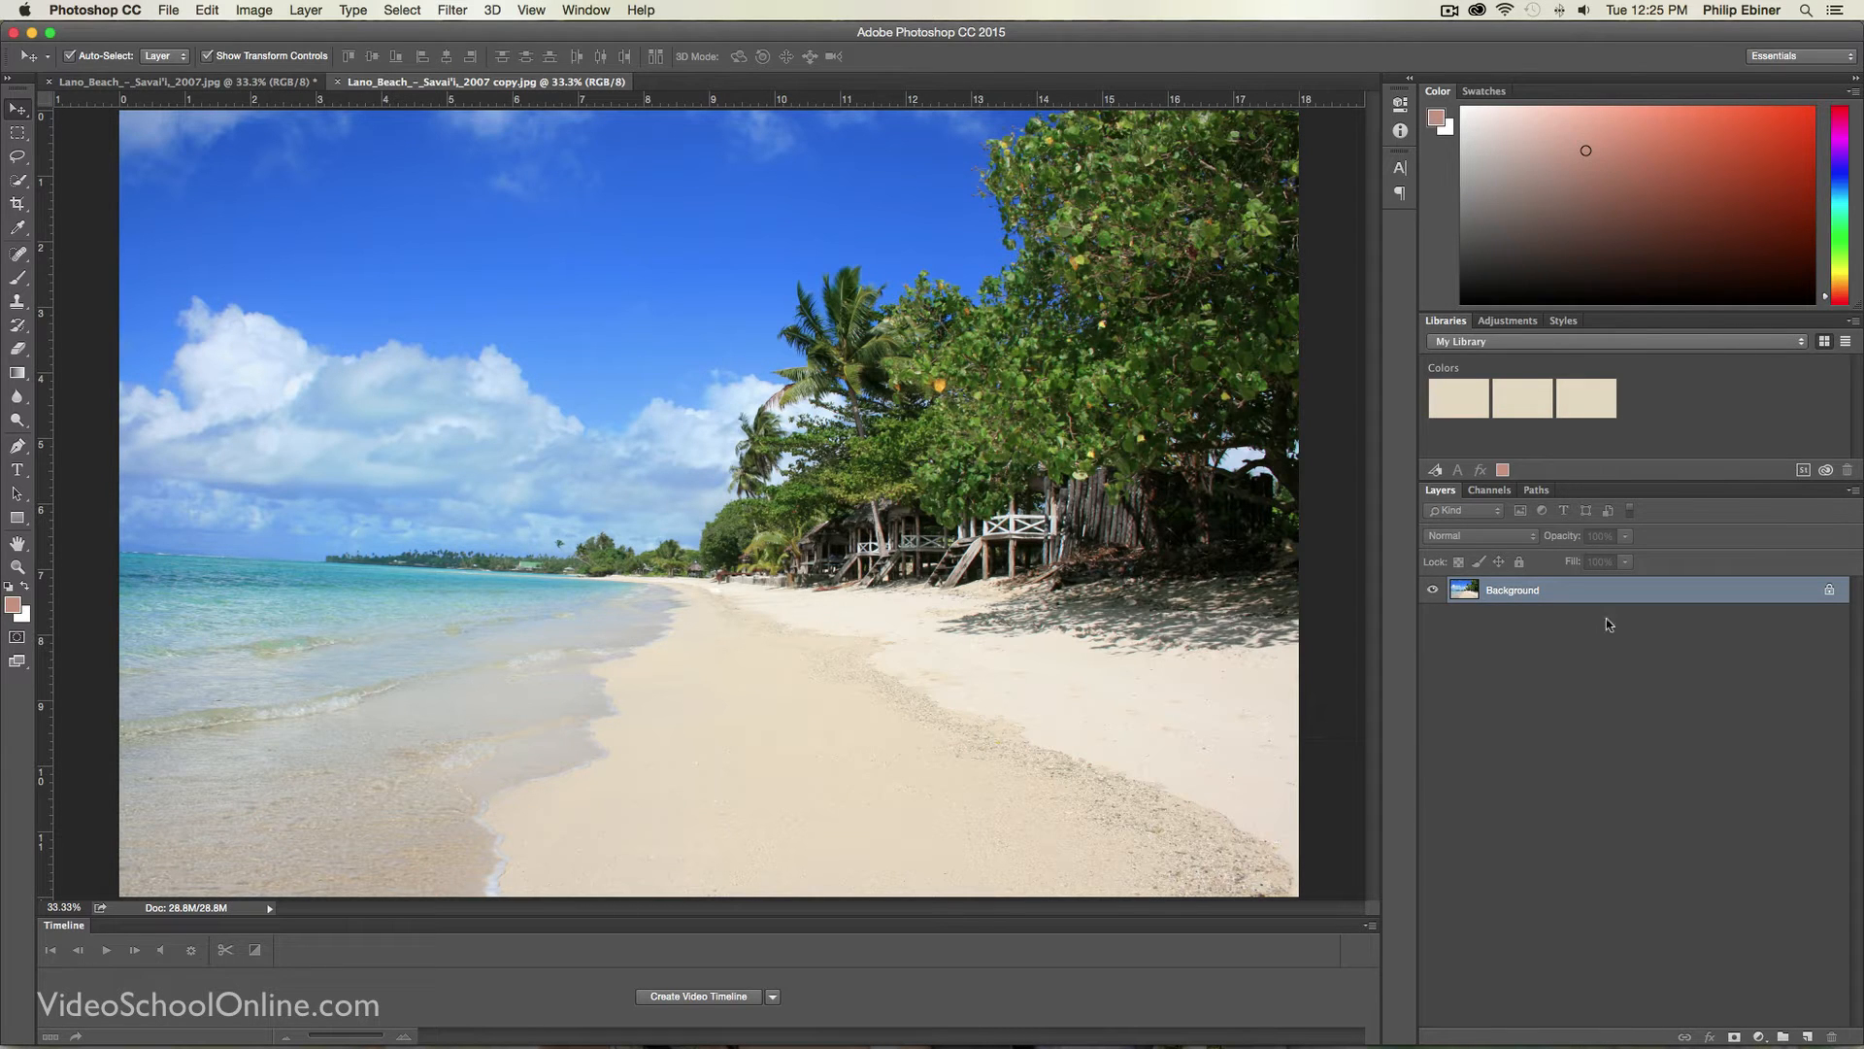
Step: Place DSCF1019.JPG from the Compositing Images folder in Finder as a new layer over the beach photo in Photoshop
{"action": "key", "text": "super+Tab"}
{"action": "key", "text": "super+Tab"}
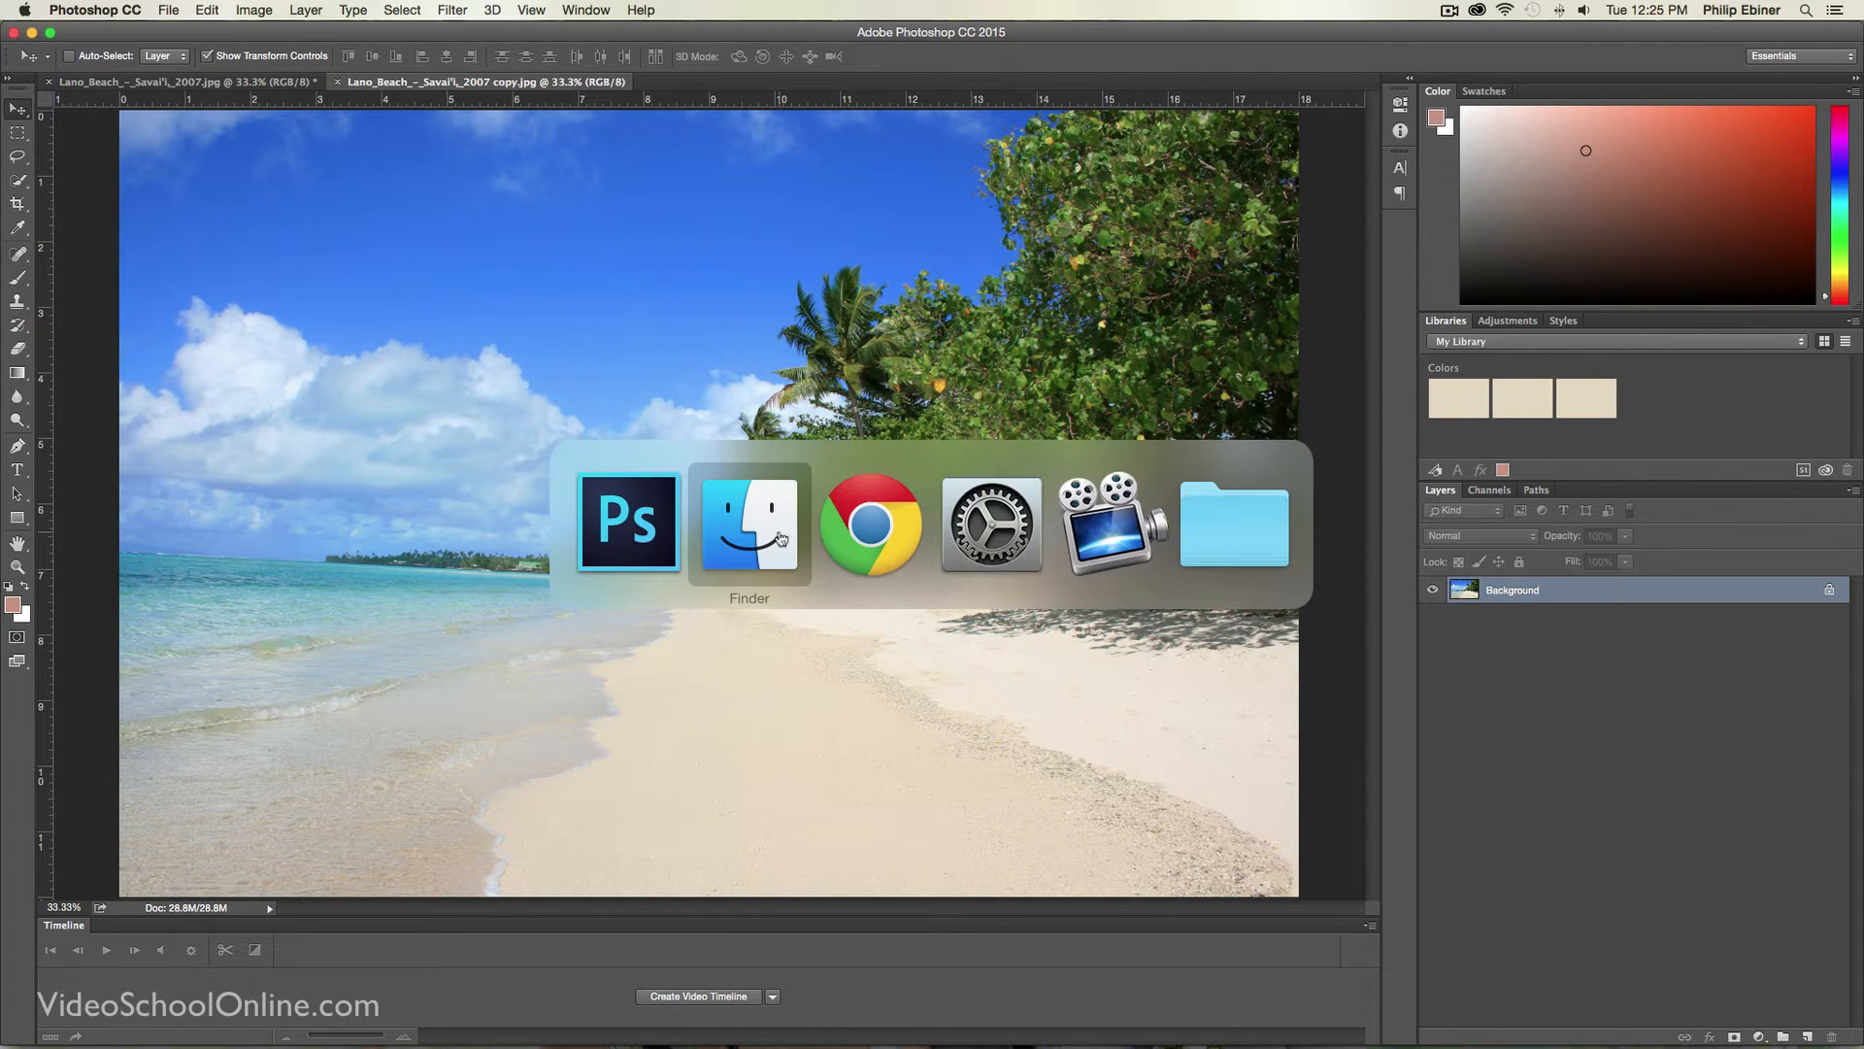
{"action": "left_click", "coordinate": [1037, 189]}
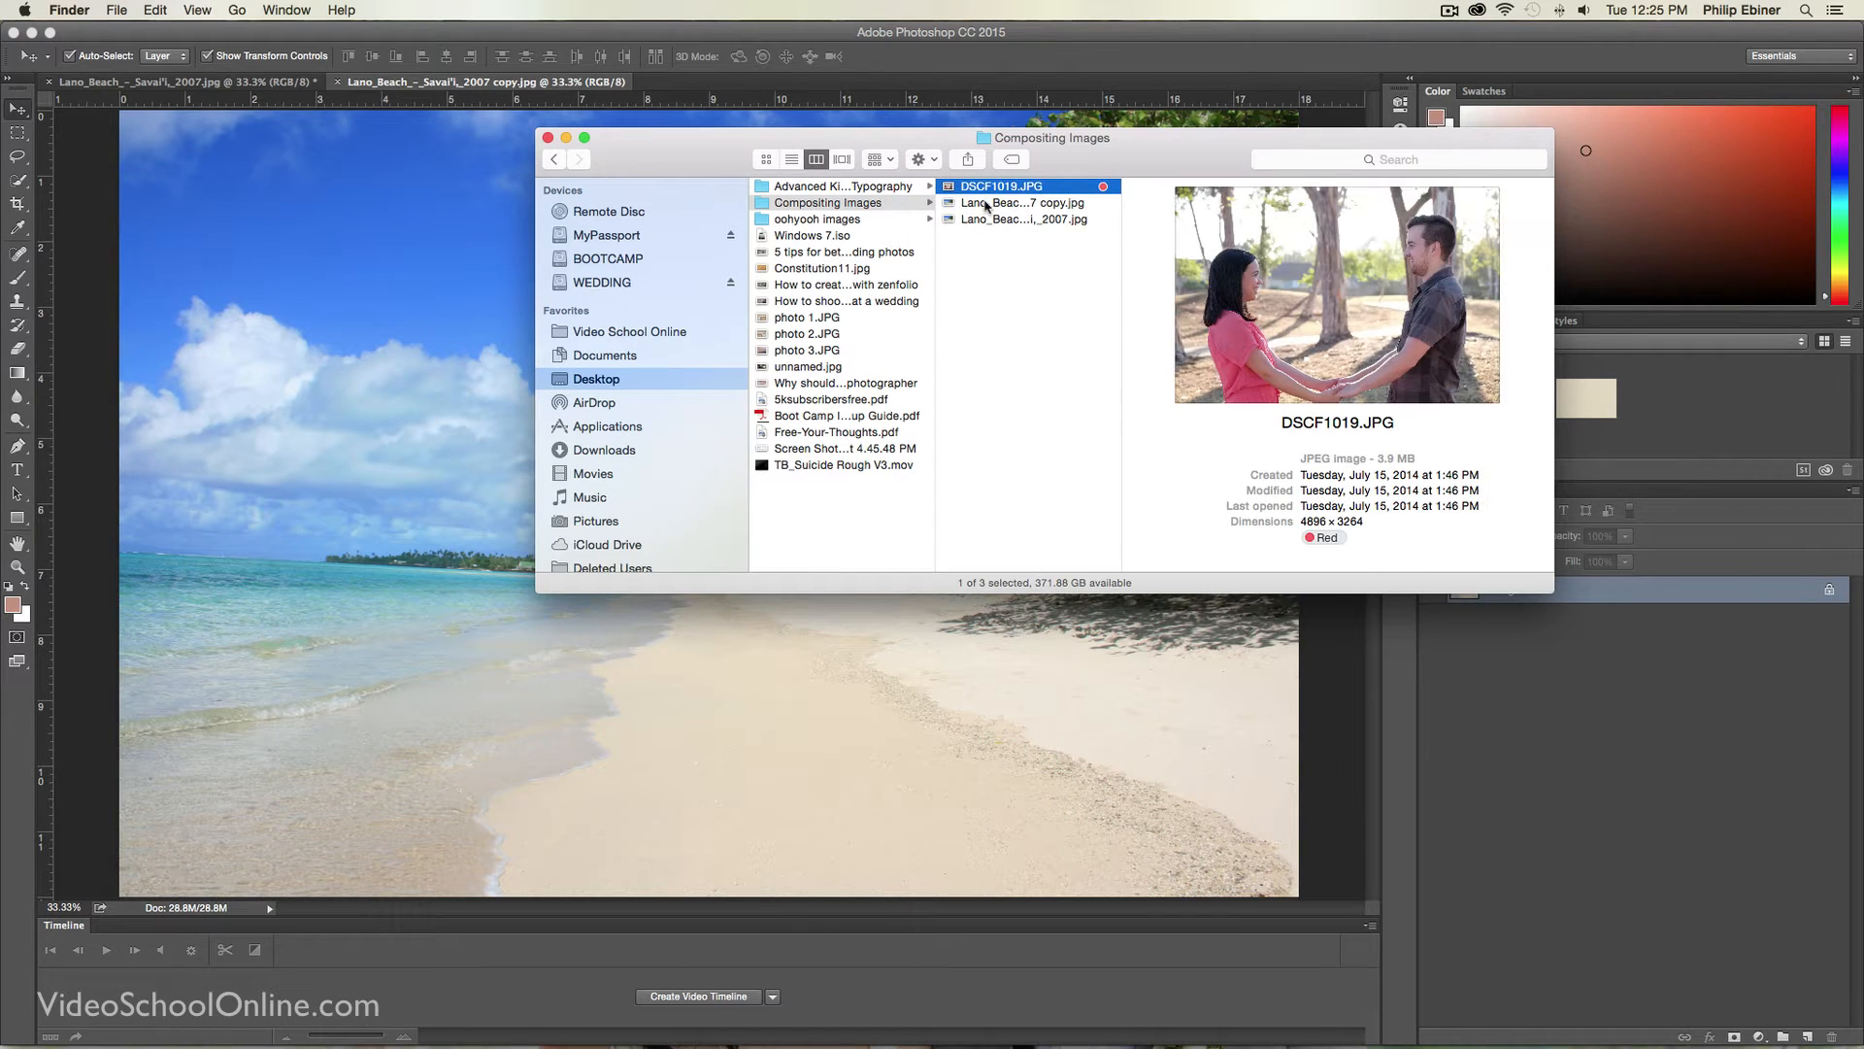
{"action": "left_click_drag", "start_coordinate": [1032, 189], "coordinate": [399, 433]}
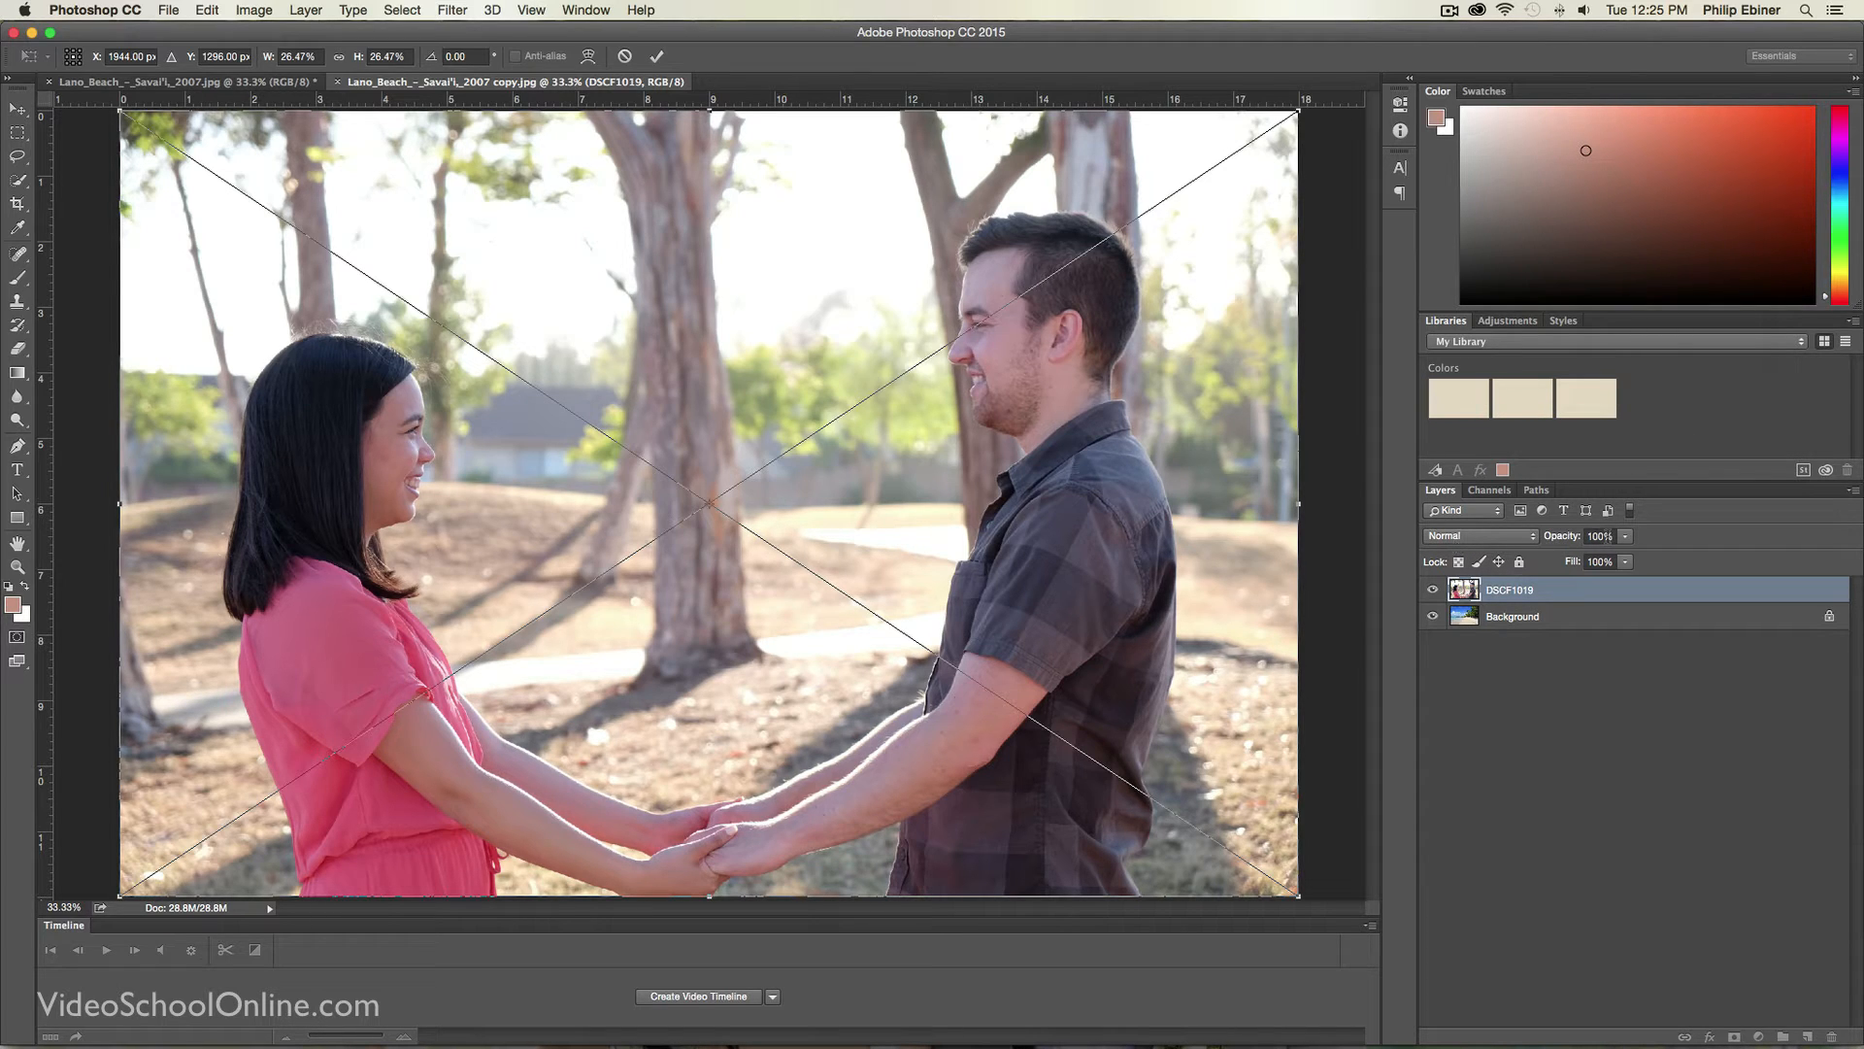
Step: Try successive blending modes on the DSCF1019 layer, including Linear Burn, Screen, Overlay and Hard Light, up to Linear Light
{"action": "left_click", "coordinate": [1521, 540]}
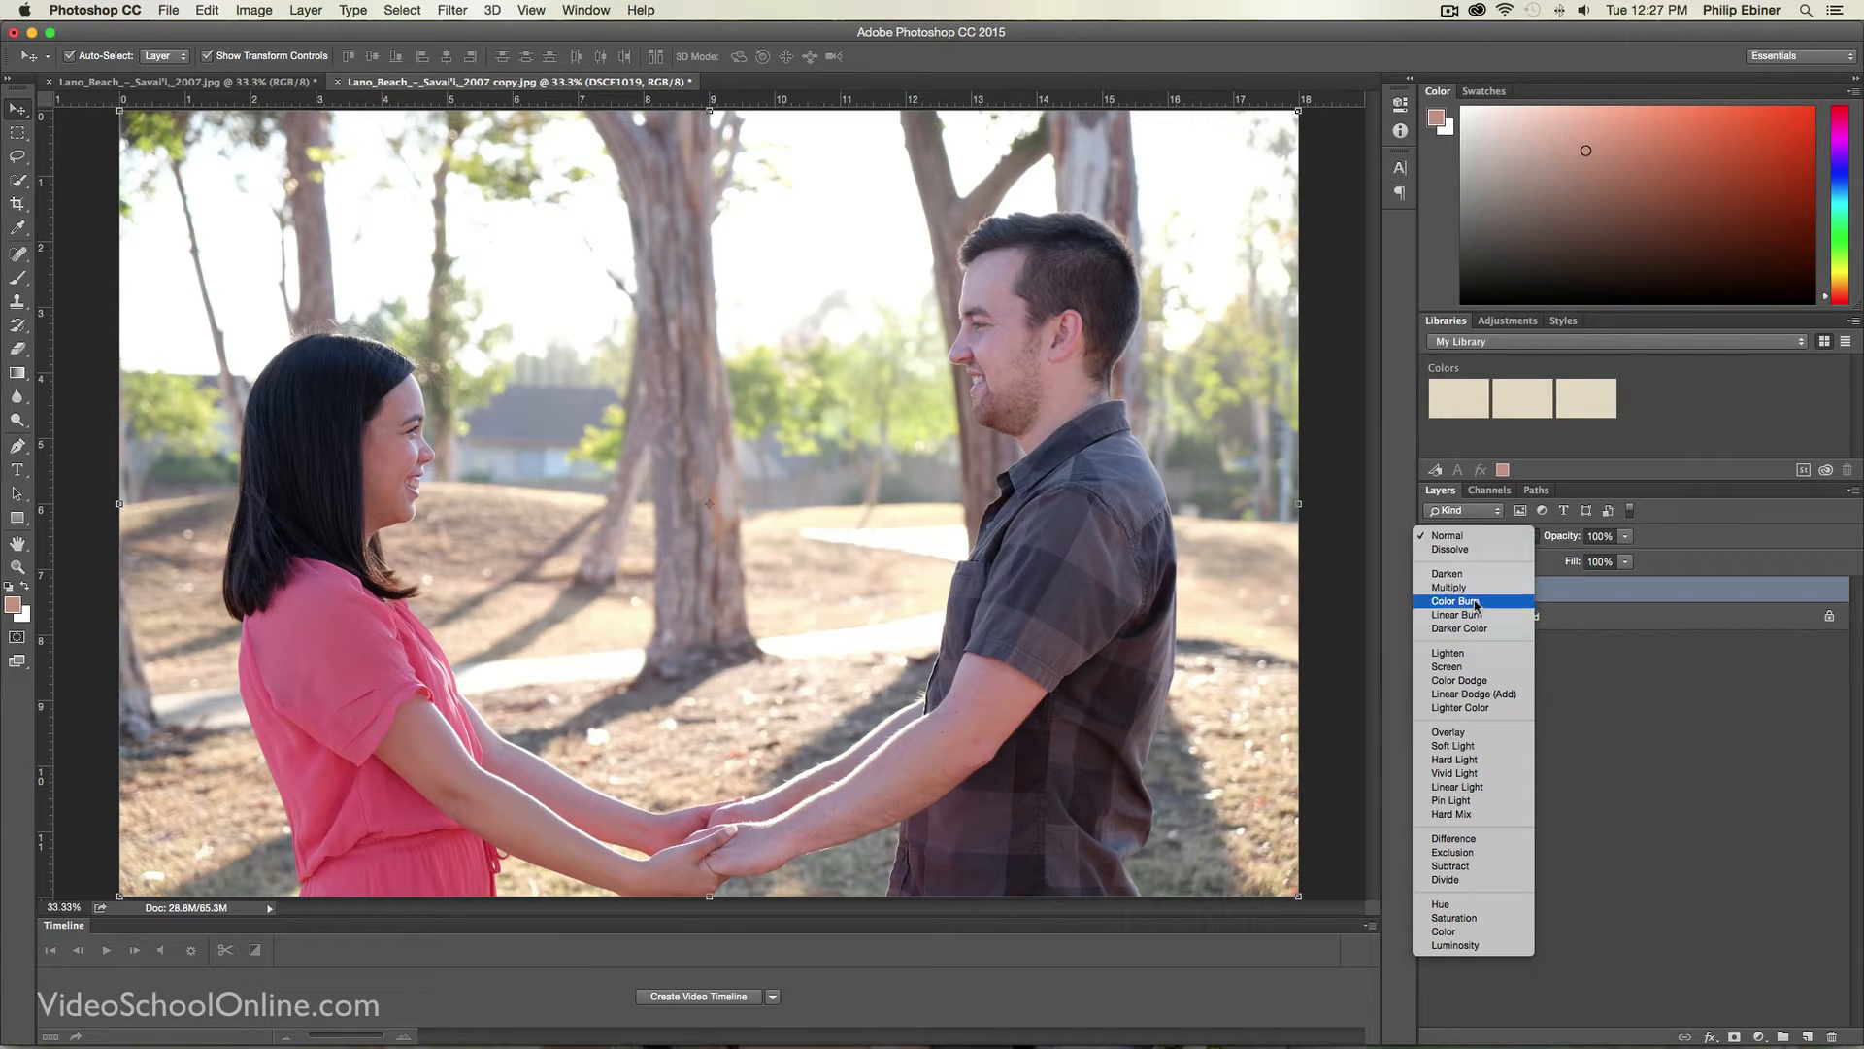
{"action": "left_click", "coordinate": [1583, 595]}
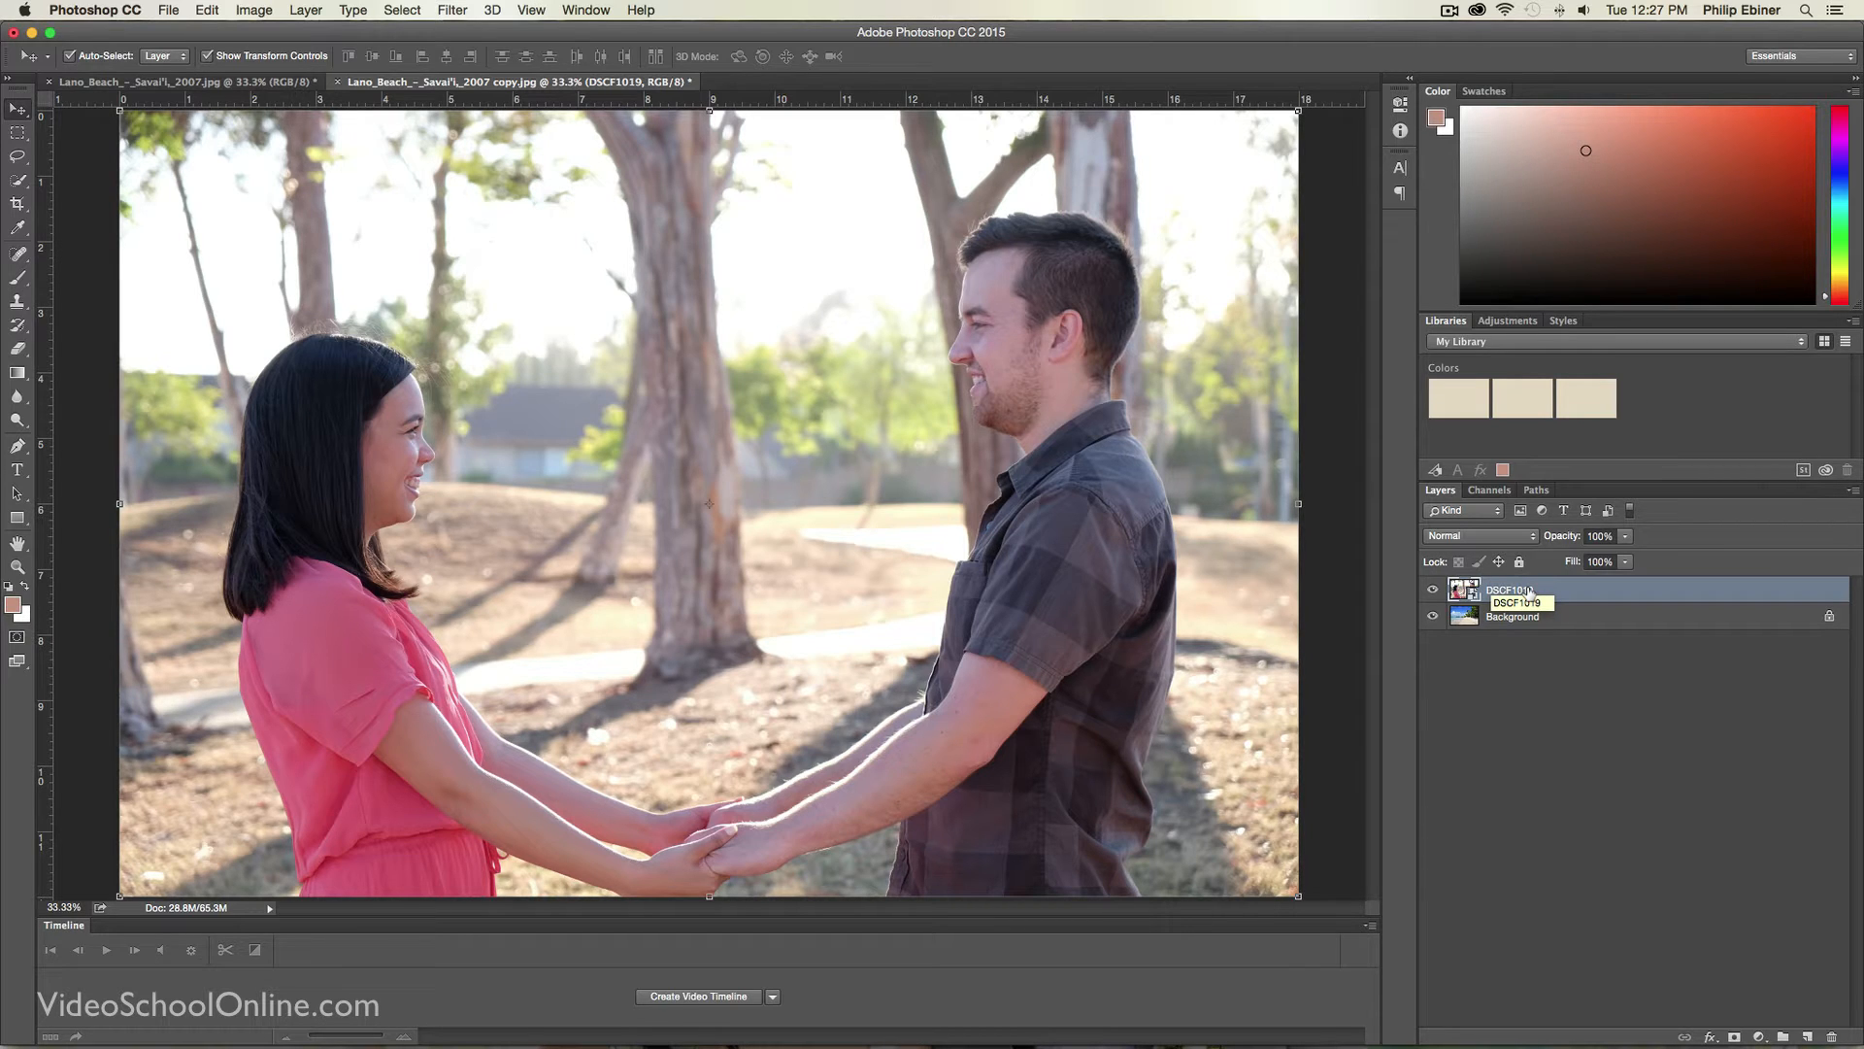
{"action": "key", "text": "shift+plus"}
{"action": "key", "text": "shift+plus"}
{"action": "key", "text": "shift+plus"}
{"action": "key", "text": "shift+plus"}
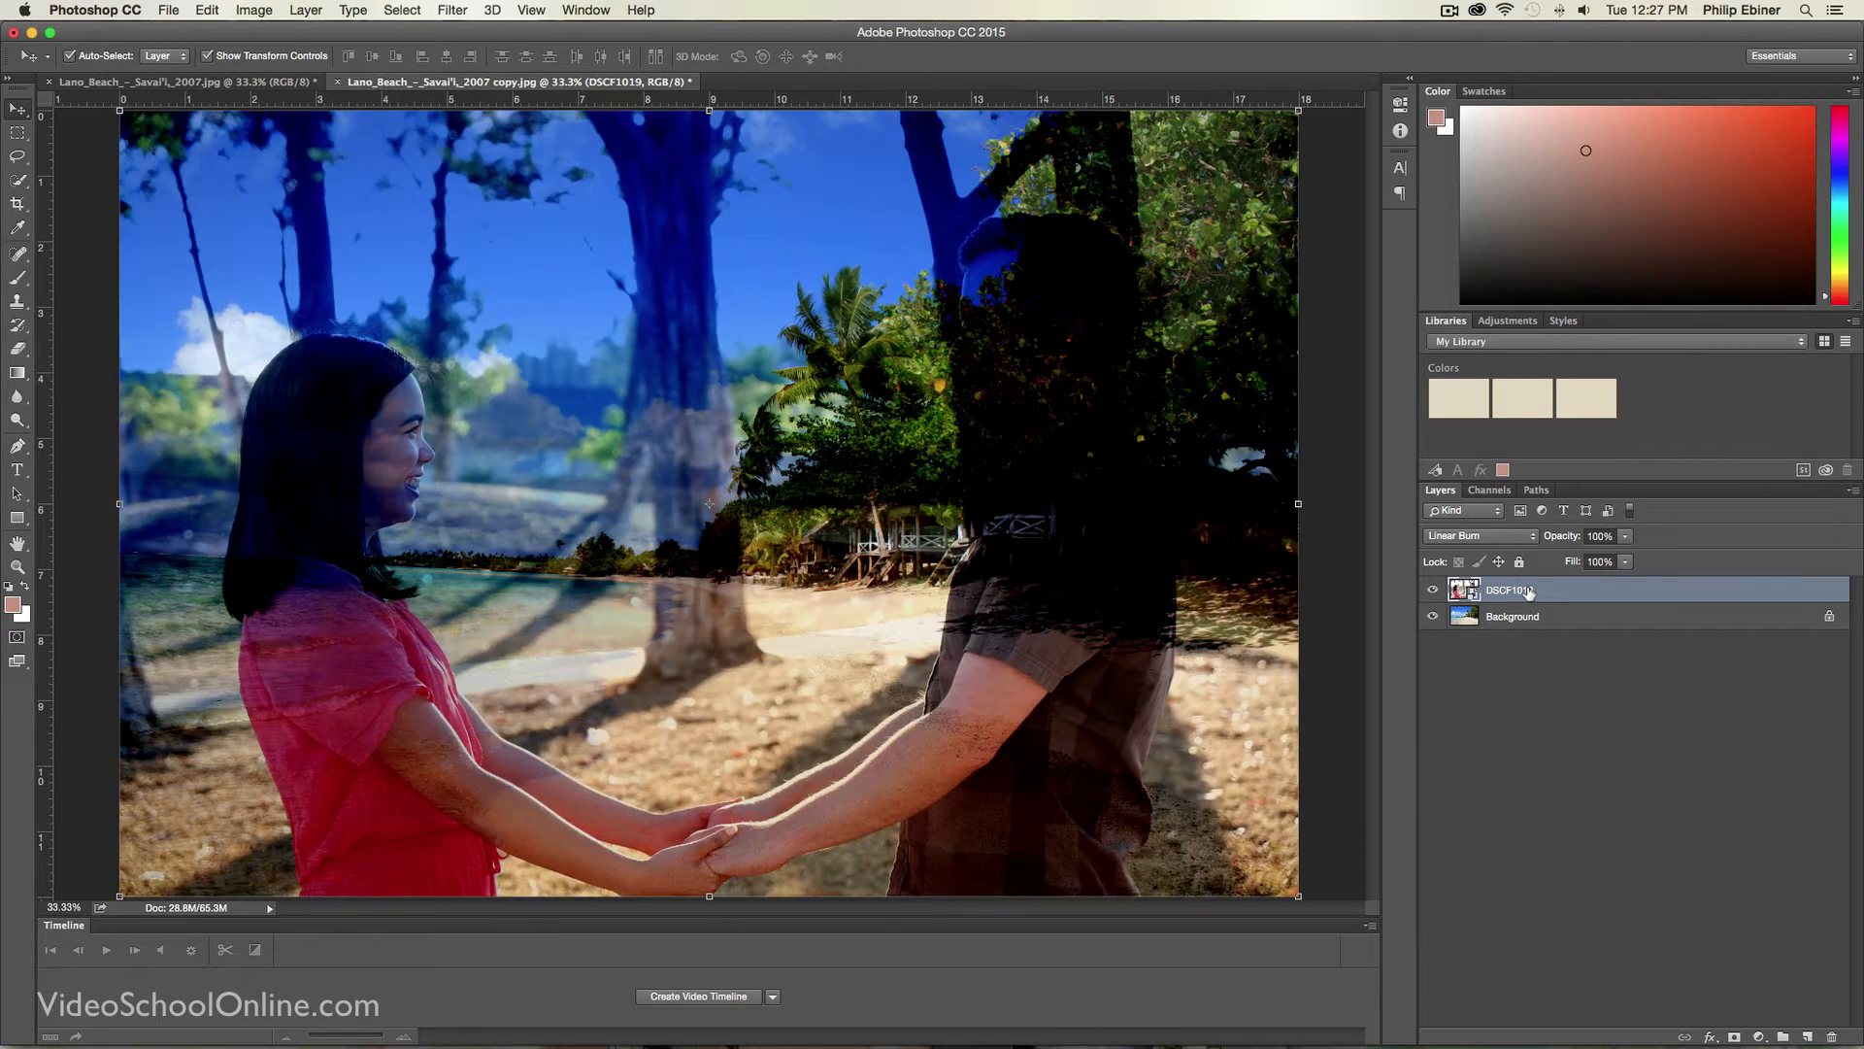
{"action": "key", "text": "shift+plus"}
{"action": "key", "text": "shift+plus"}
{"action": "key", "text": "shift+plus"}
{"action": "key", "text": "shift+plus"}
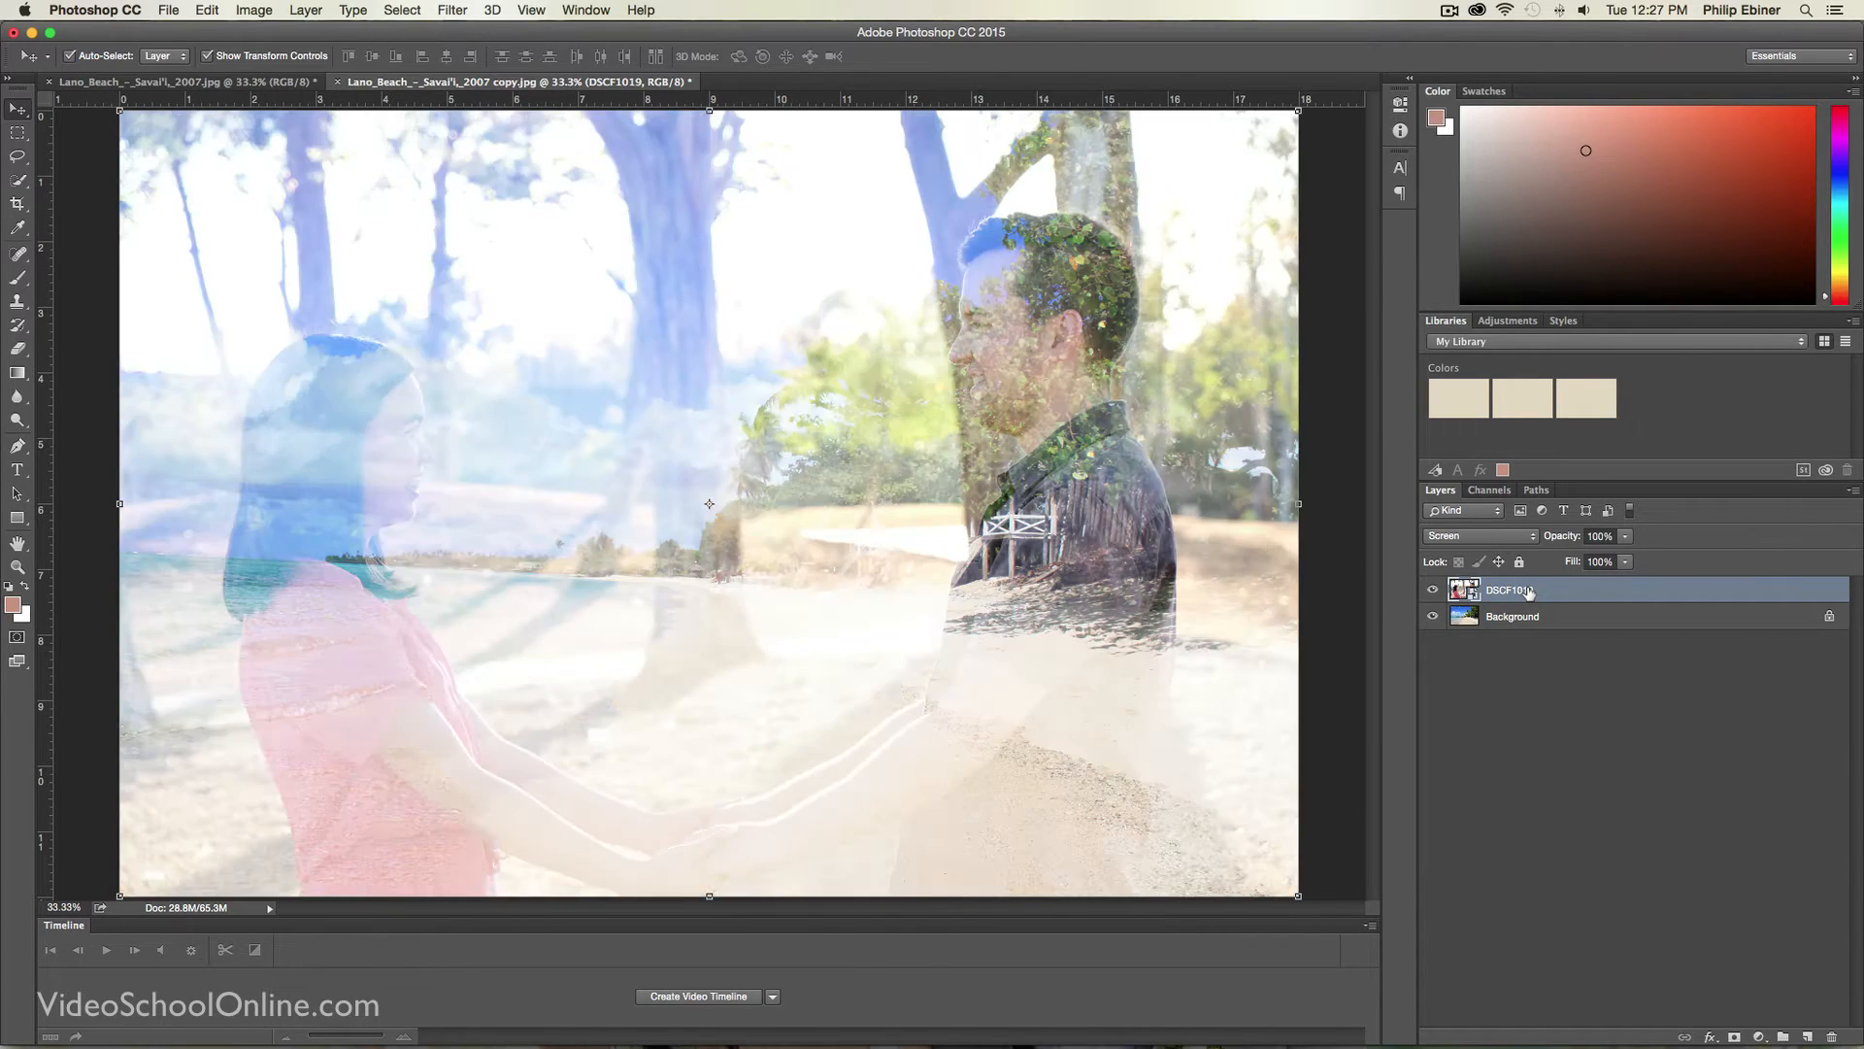
{"action": "key", "text": "shift+minus"}
{"action": "key", "text": "shift+plus"}
{"action": "key", "text": "shift+plus"}
{"action": "key", "text": "shift+plus"}
{"action": "key", "text": "shift+plus"}
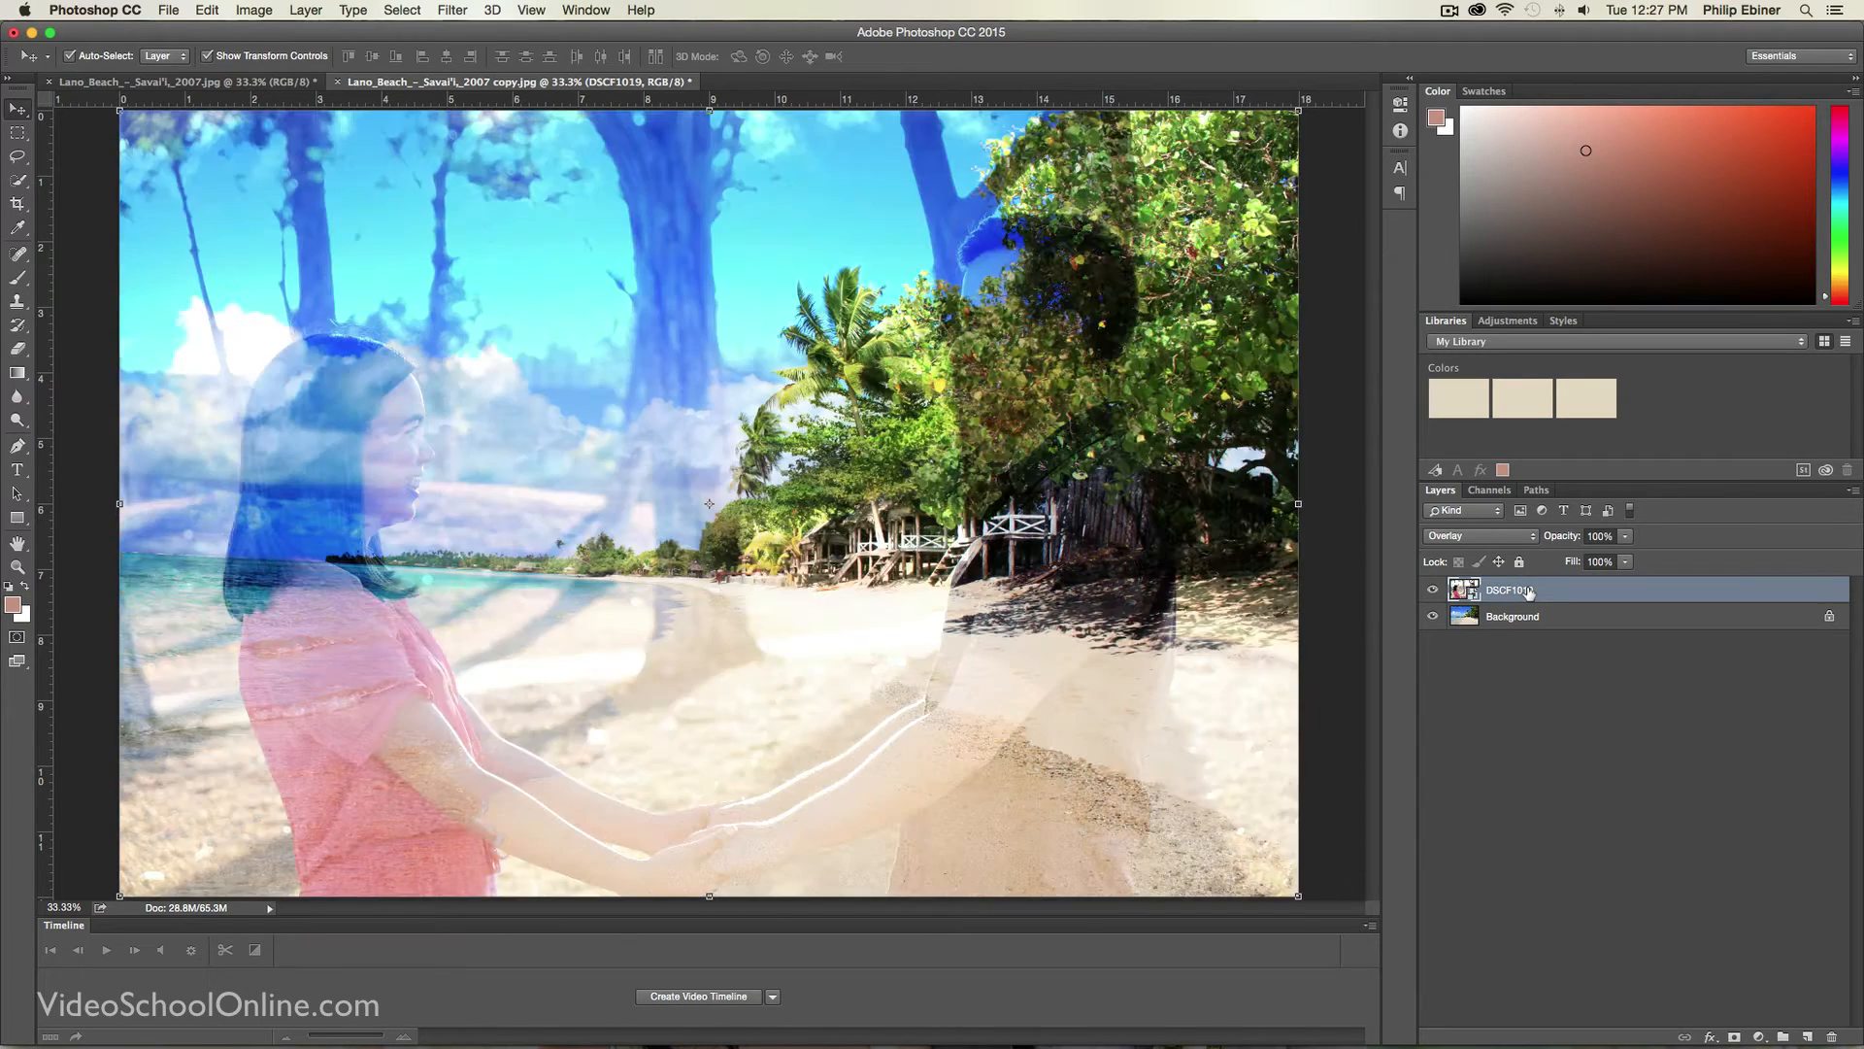
{"action": "key", "text": "shift+plus"}
{"action": "key", "text": "shift+plus"}
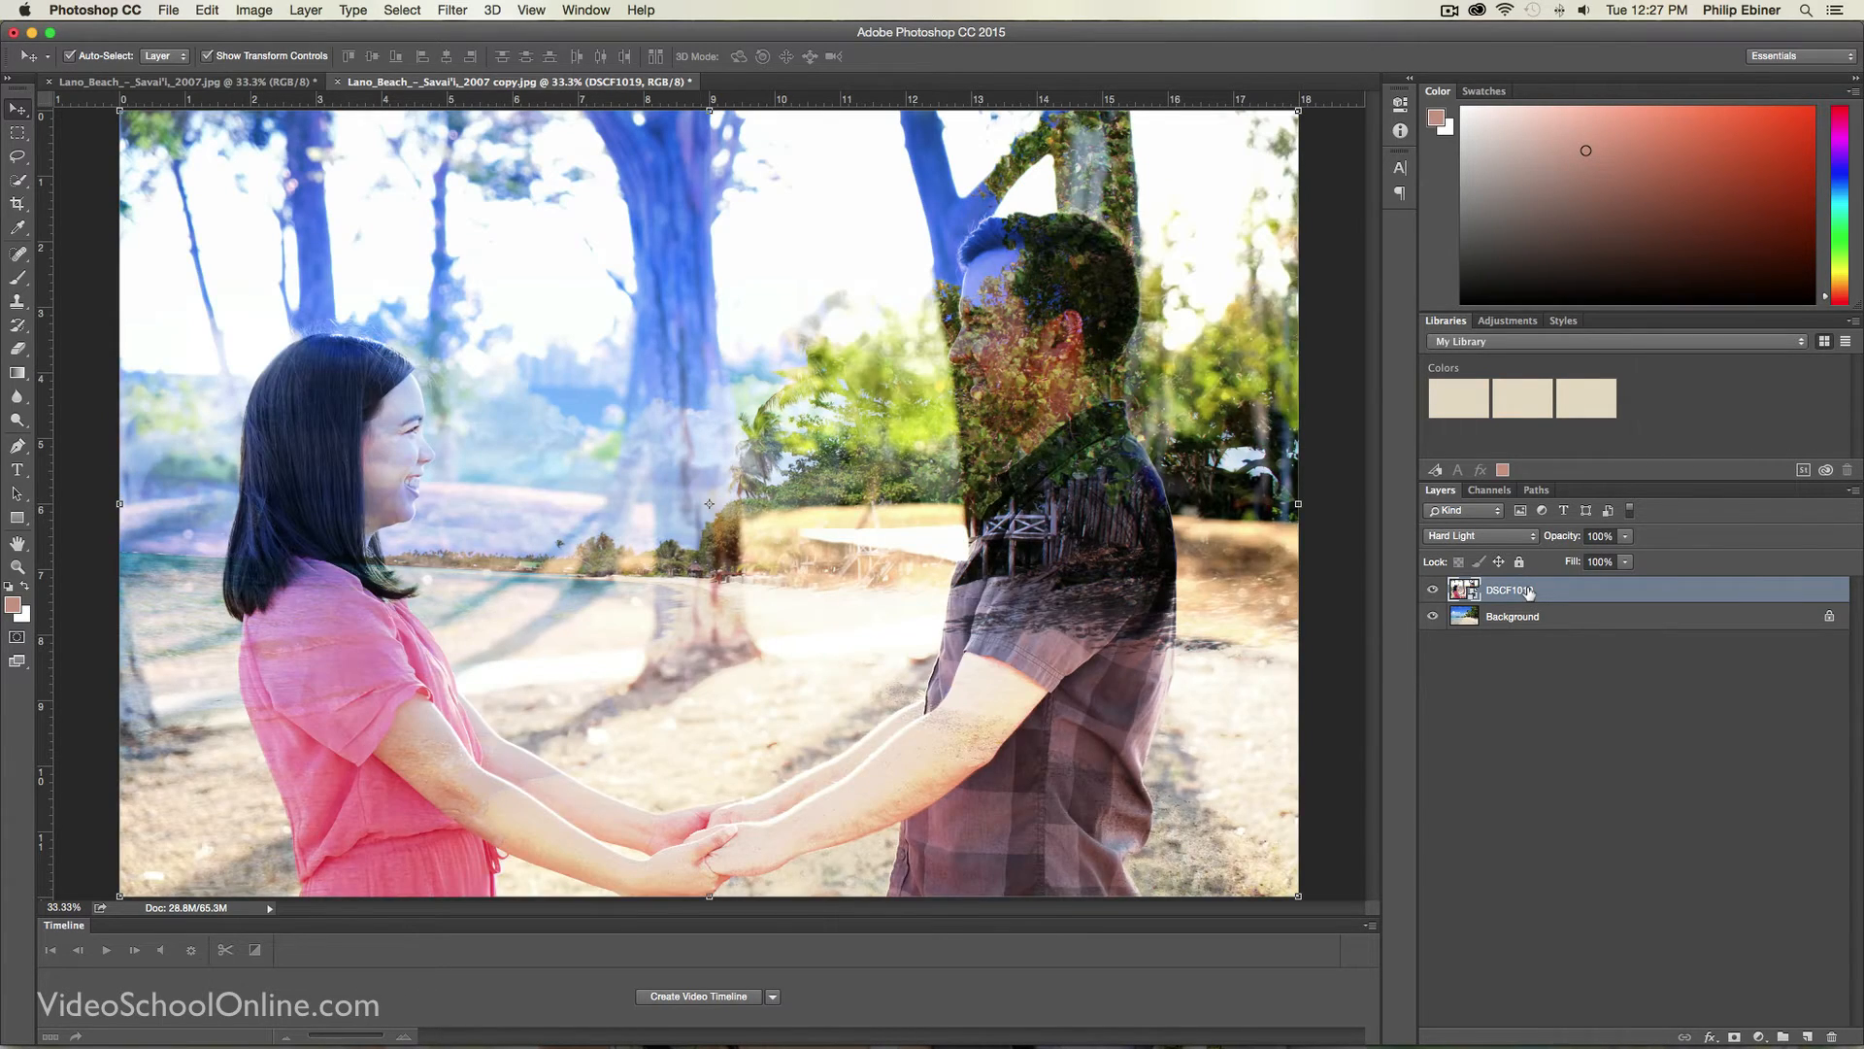
{"action": "key", "text": "shift+plus"}
{"action": "key", "text": "shift+plus"}
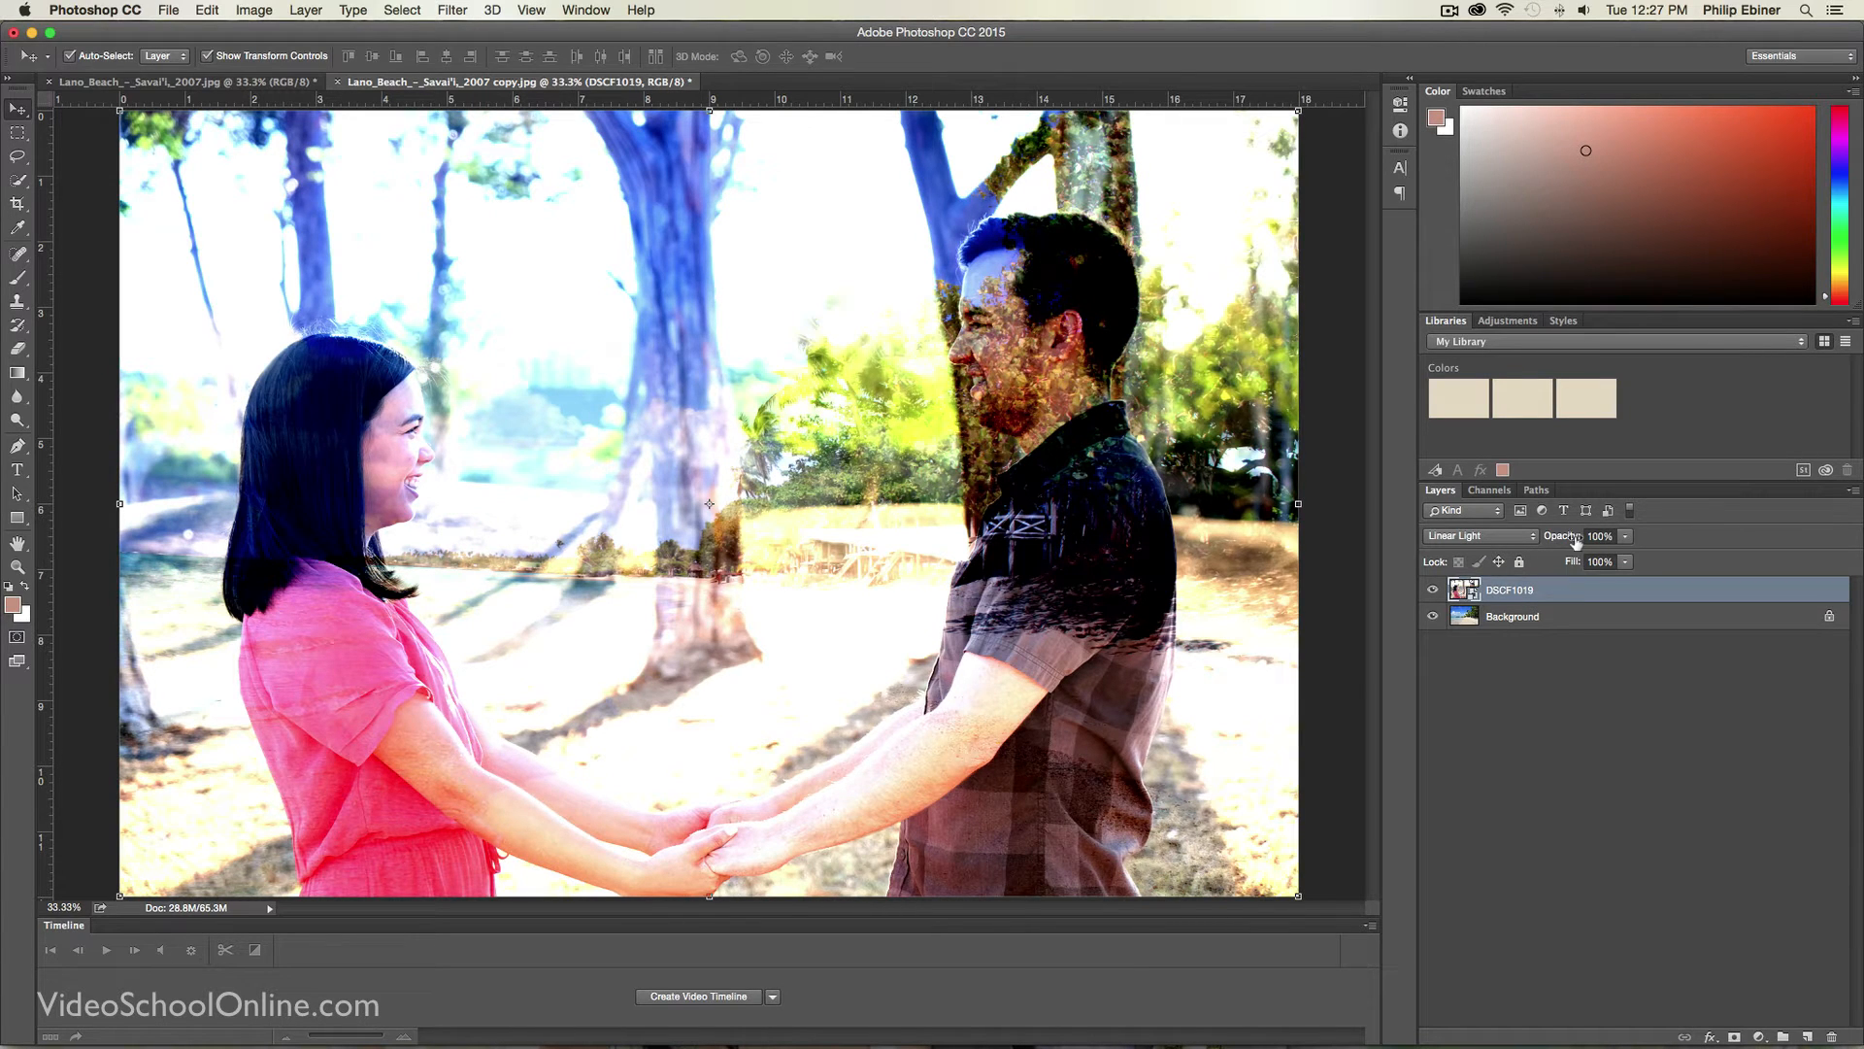
Step: Try an S-shaped RGB Curves adjustment on the DSCF1019 layer, raising the highlights and lowering the shadows
{"action": "left_click_drag", "start_coordinate": [1579, 542], "coordinate": [1694, 585]}
{"action": "left_click", "coordinate": [253, 10]}
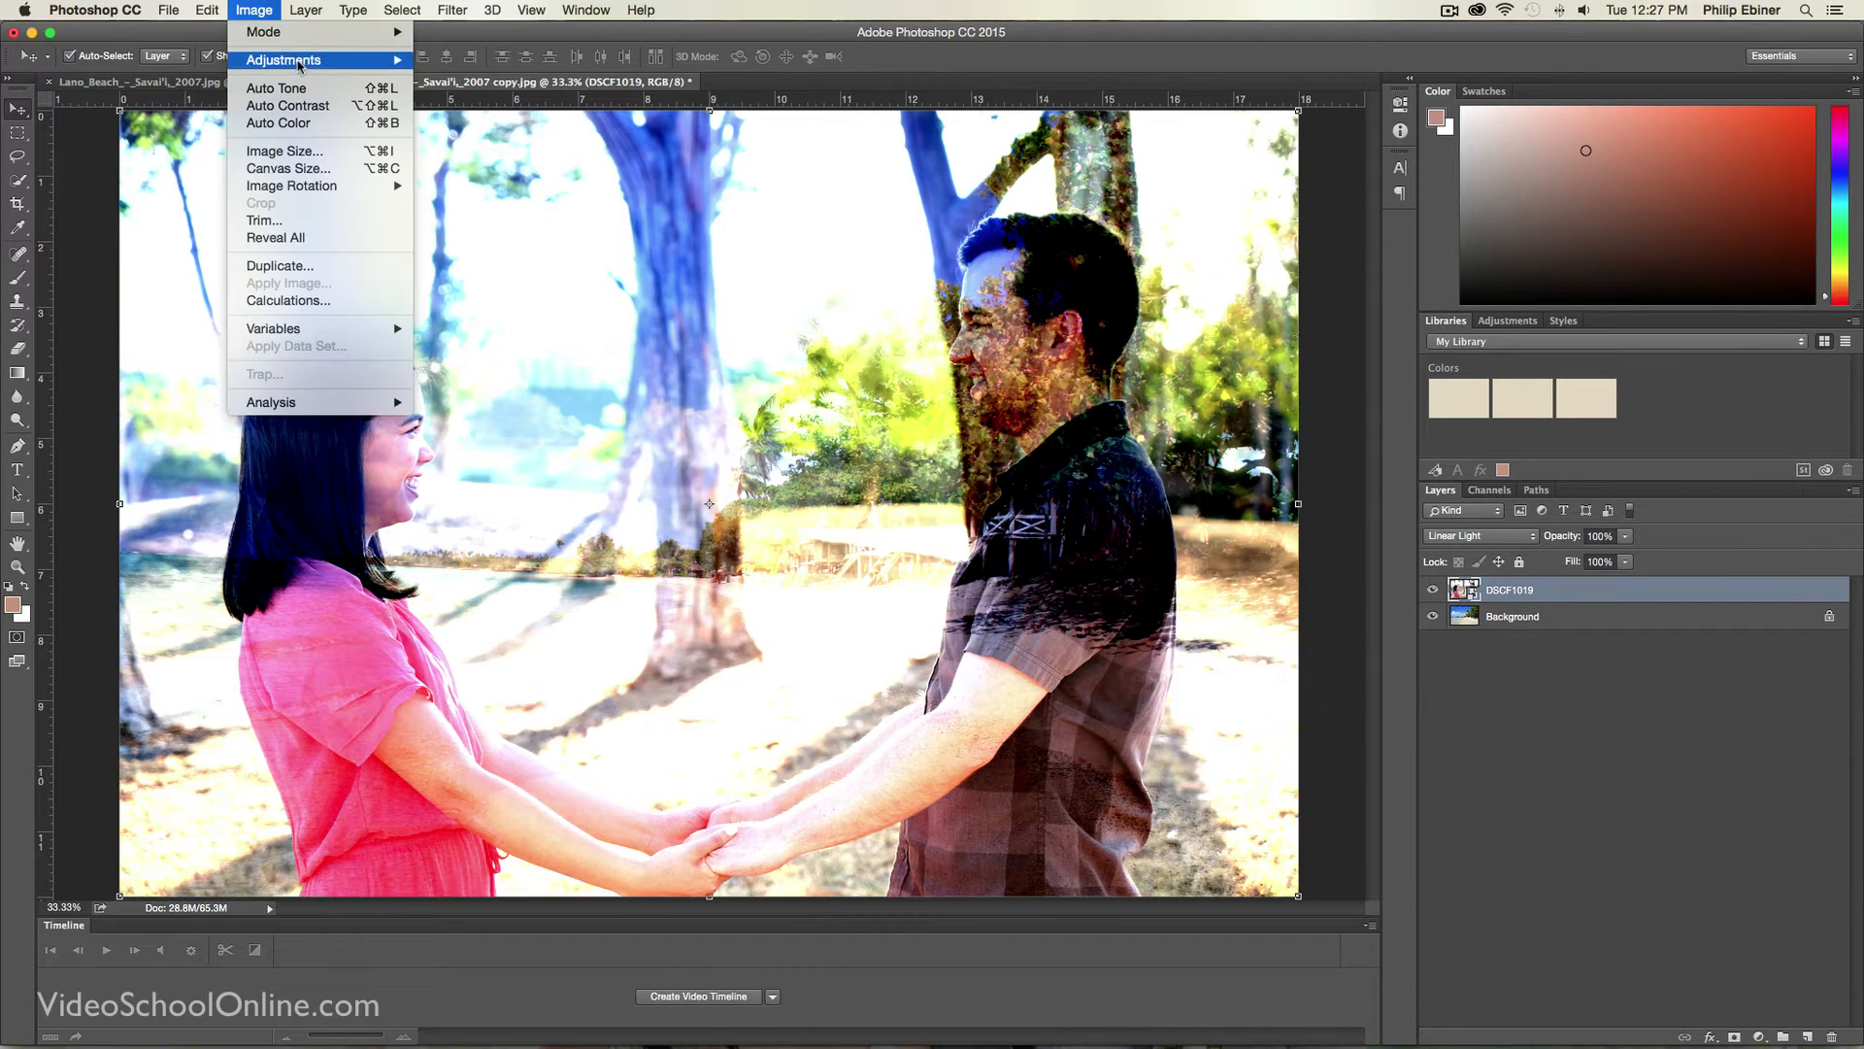
{"action": "mouse_move", "coordinate": [311, 60]}
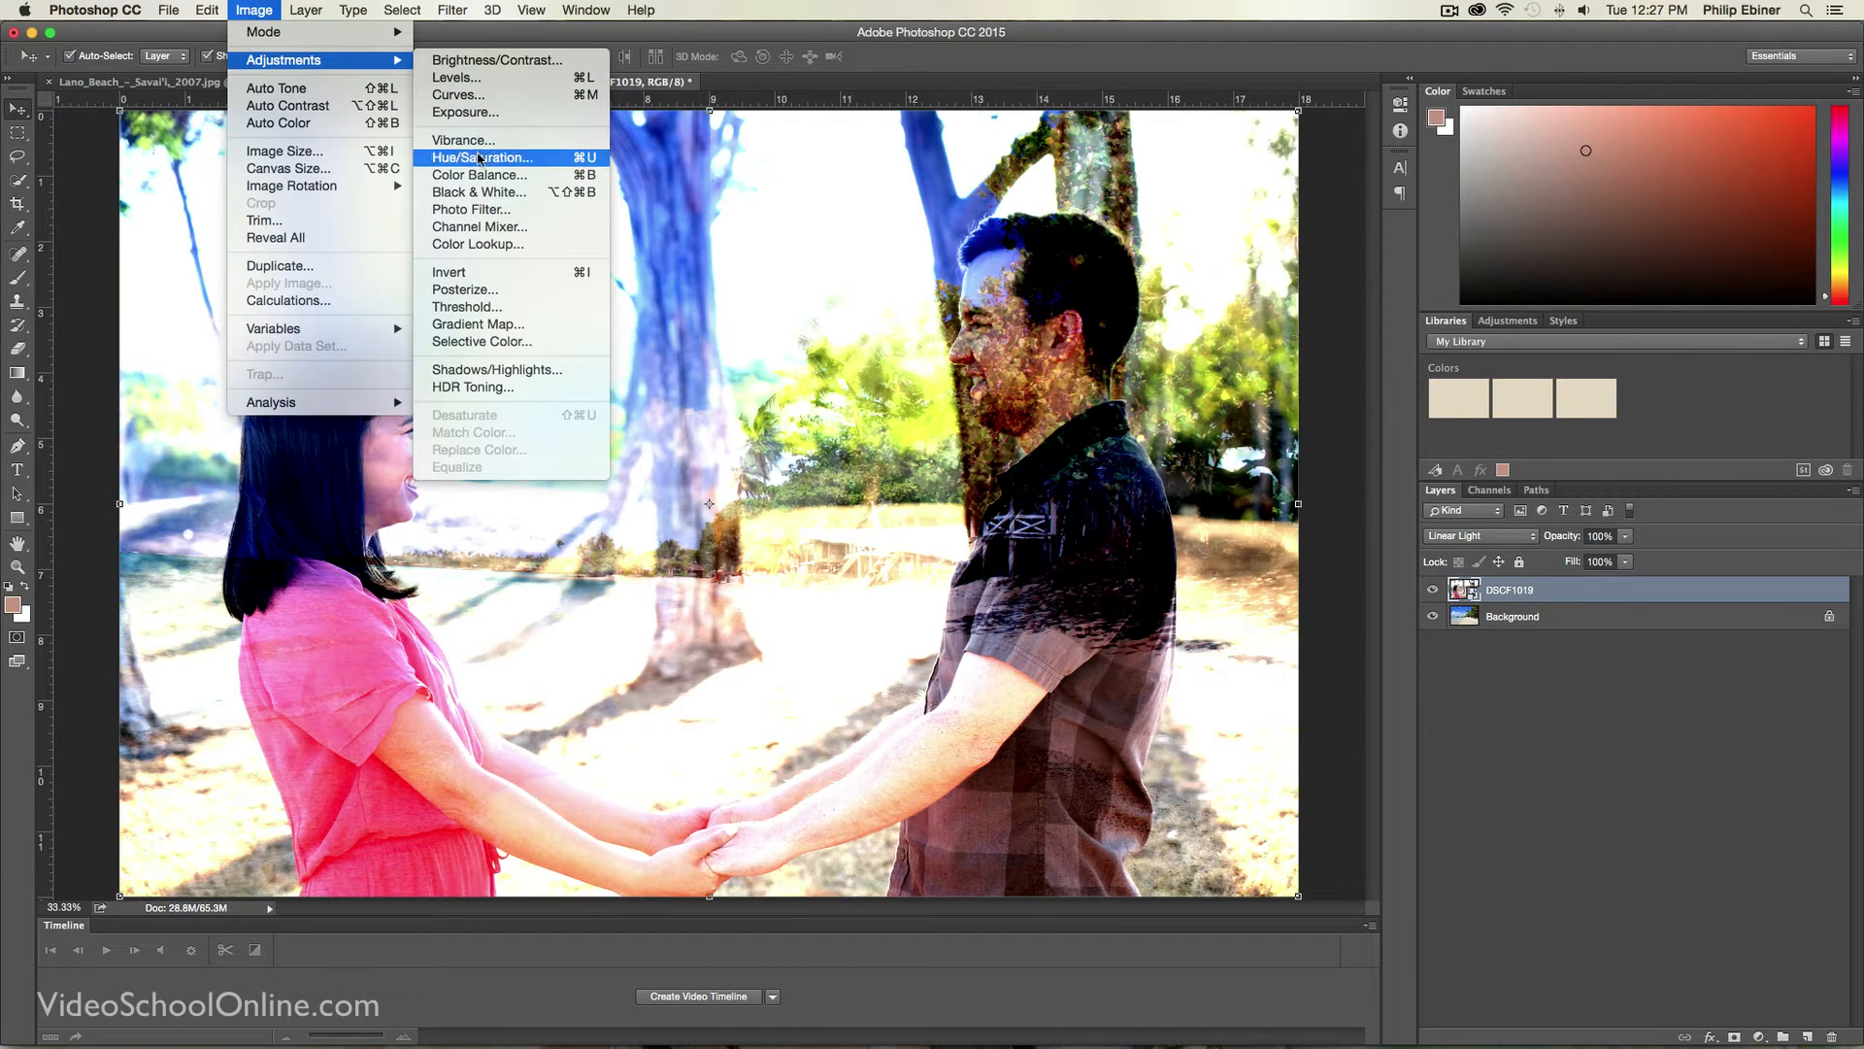
{"action": "left_click", "coordinate": [458, 95]}
{"action": "left_click_drag", "start_coordinate": [903, 370], "coordinate": [1386, 557]}
{"action": "left_click_drag", "start_coordinate": [1350, 649], "coordinate": [1331, 615]}
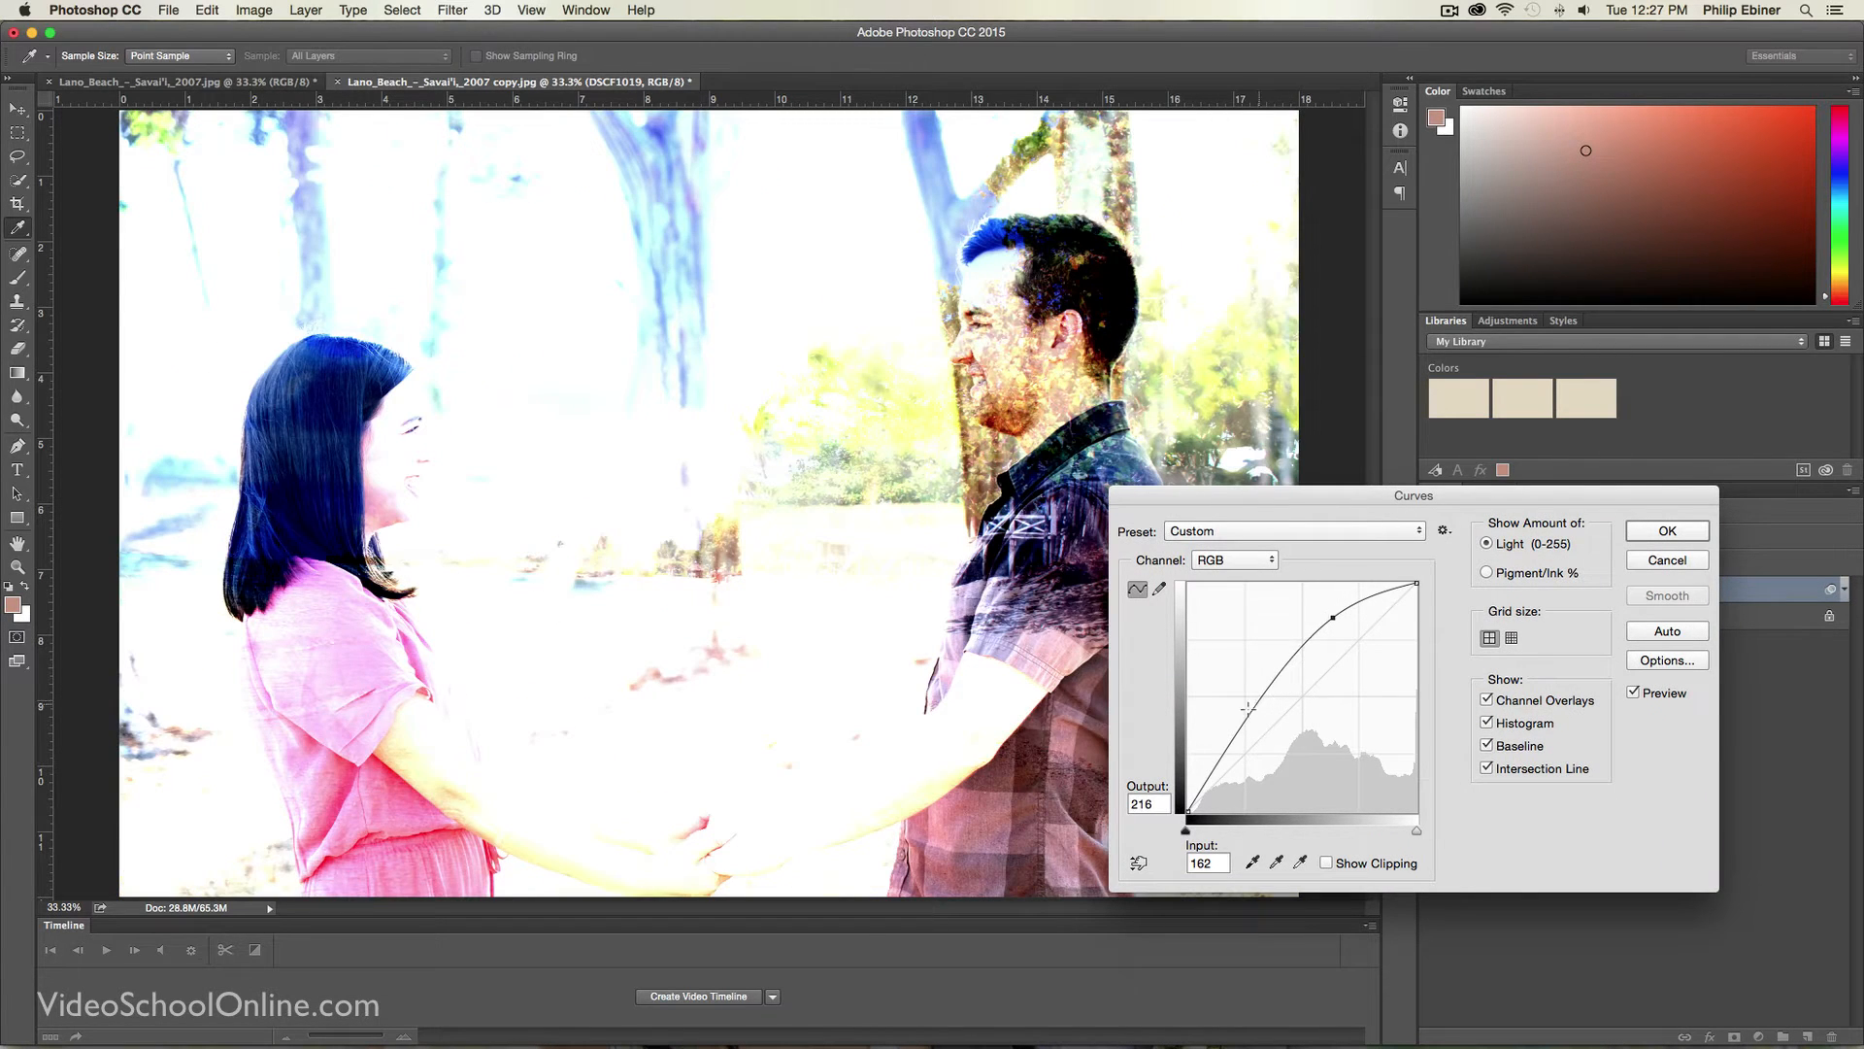
{"action": "left_click_drag", "start_coordinate": [1283, 675], "coordinate": [1284, 745]}
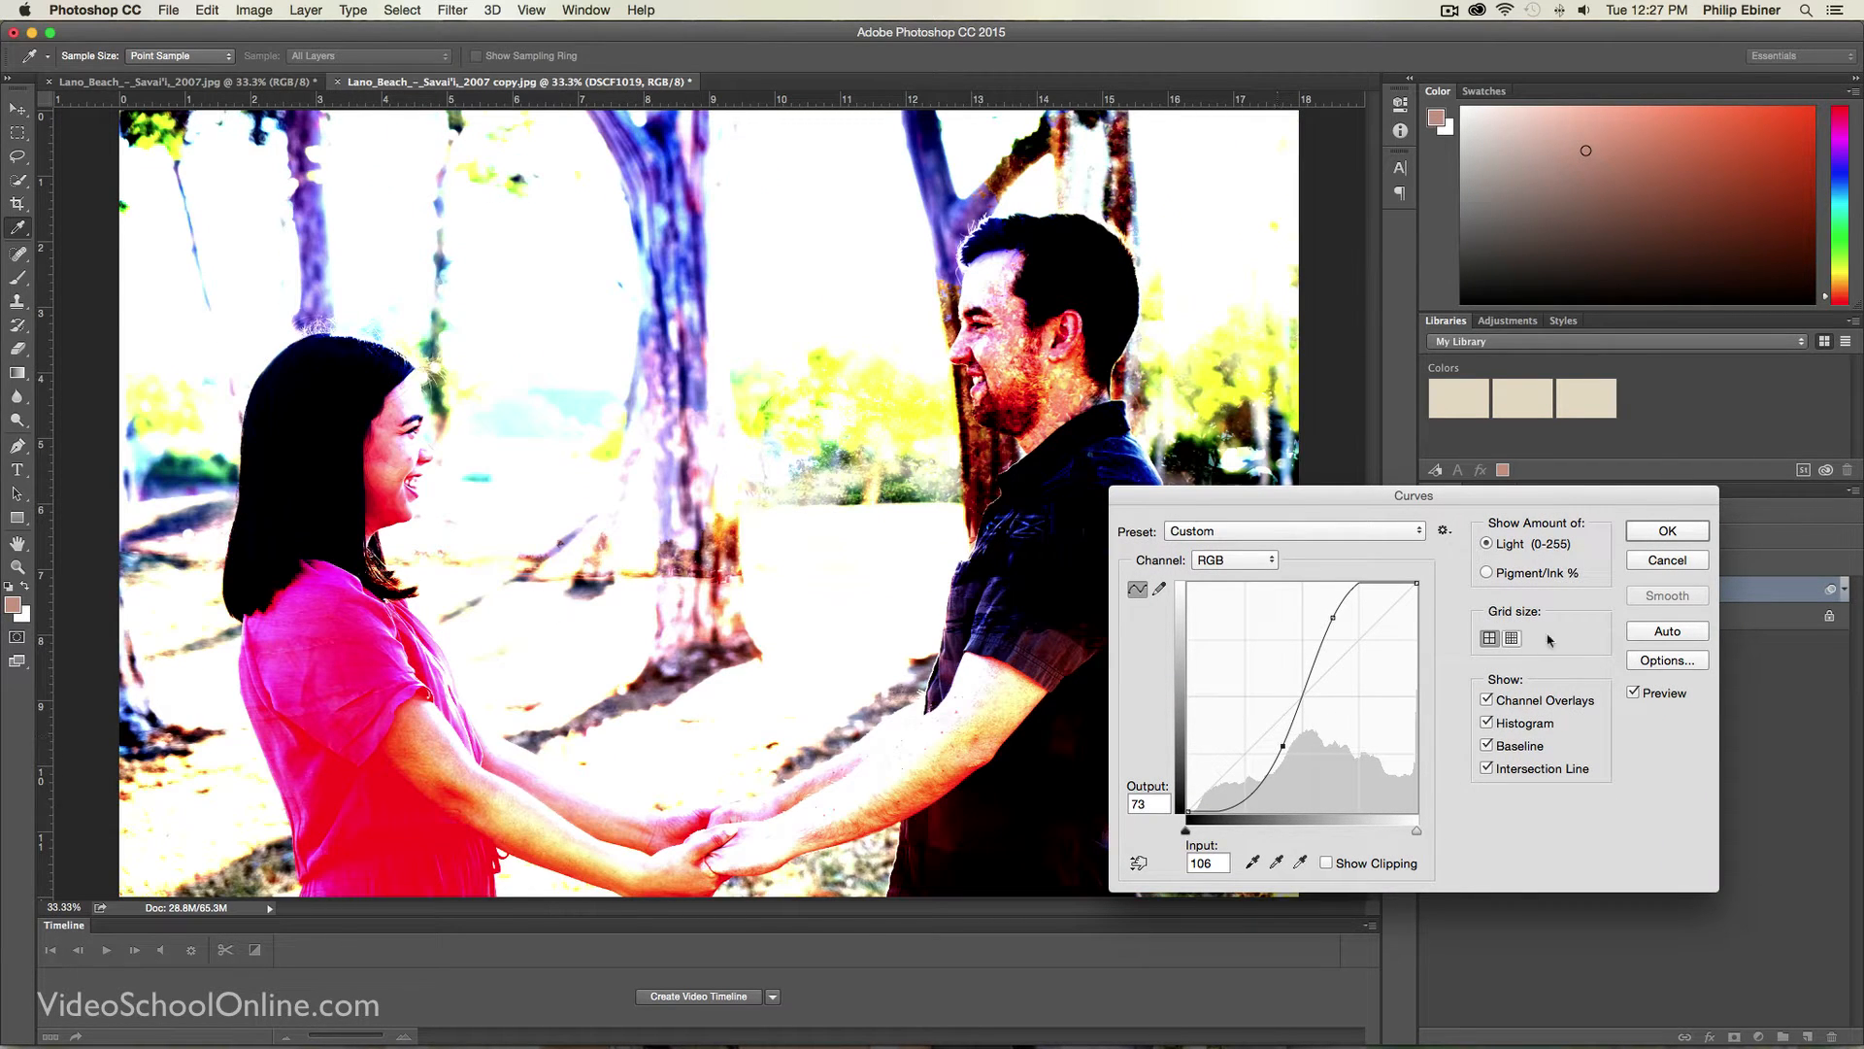
{"action": "left_click", "coordinate": [1672, 561]}
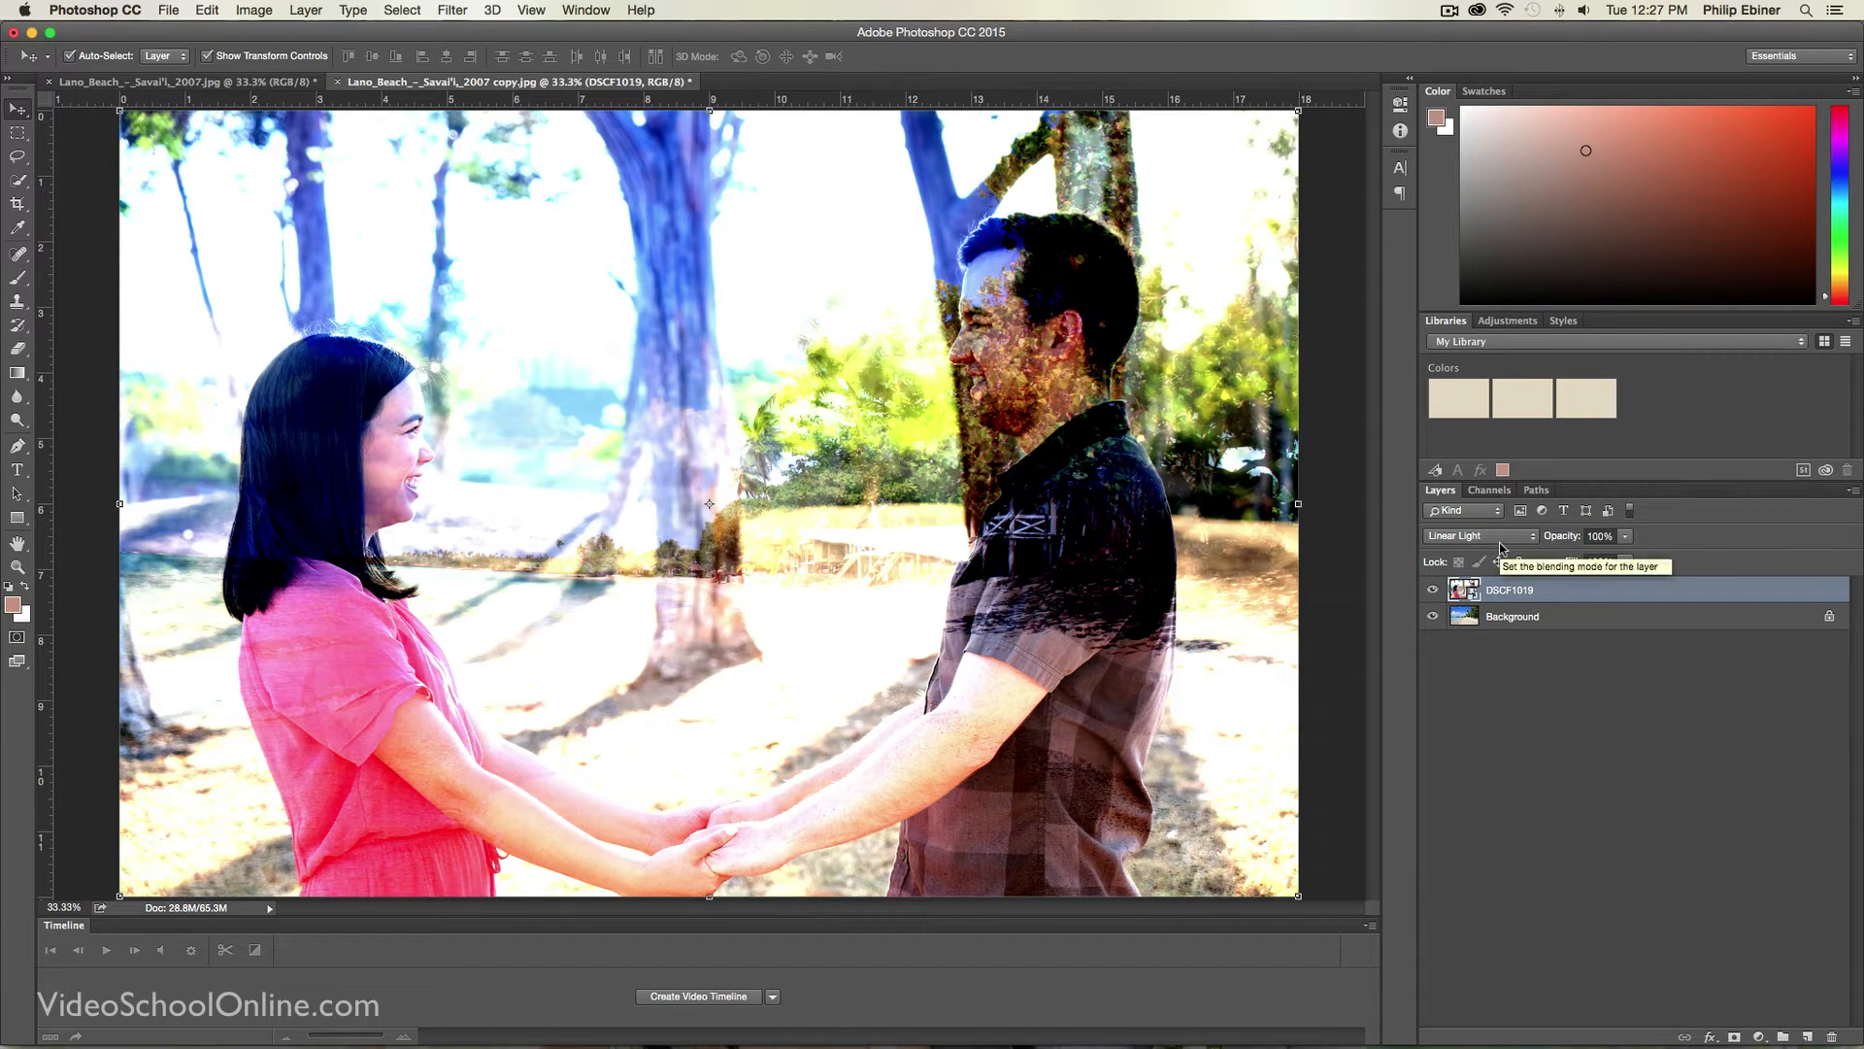
Step: Set the DSCF1019 layer's blending mode to Normal, and view the finished composite document before returning to the working copy
{"action": "left_click", "coordinate": [1501, 537]}
{"action": "left_click", "coordinate": [1450, 287]}
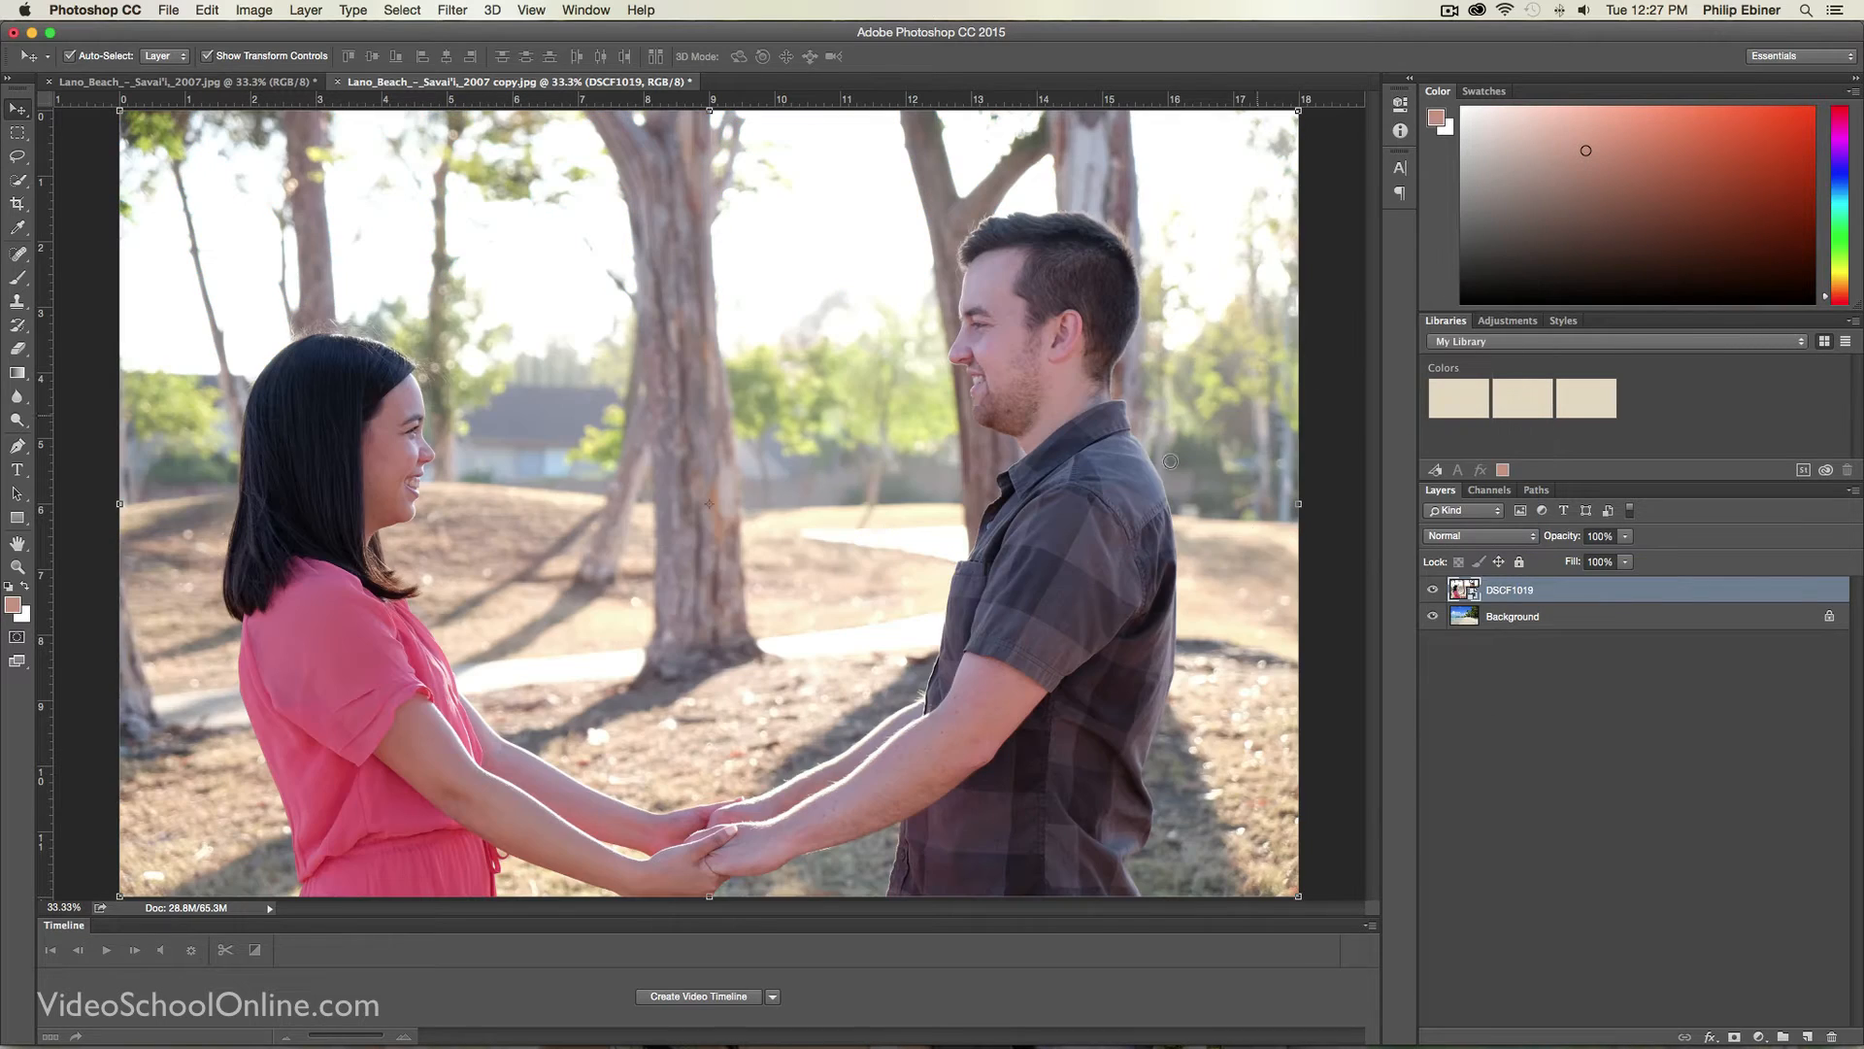
{"action": "left_click", "coordinate": [225, 82]}
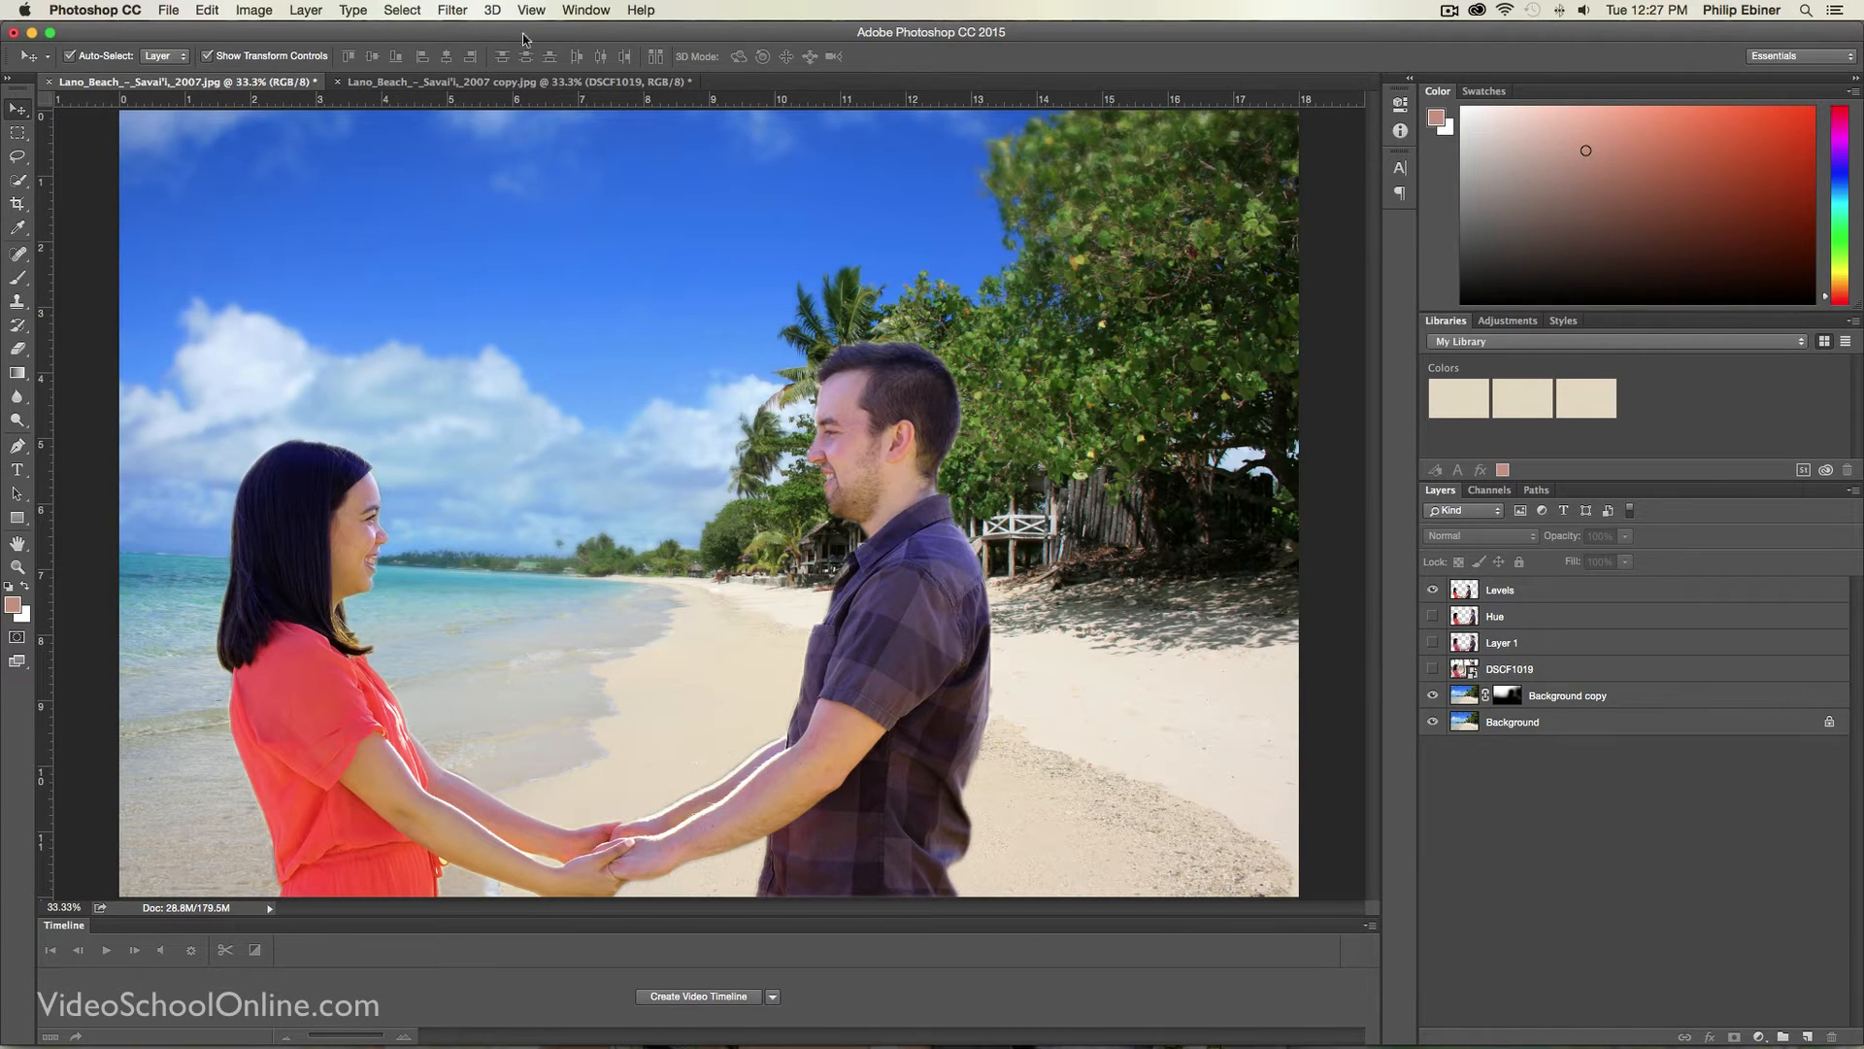
{"action": "left_click", "coordinate": [466, 81]}
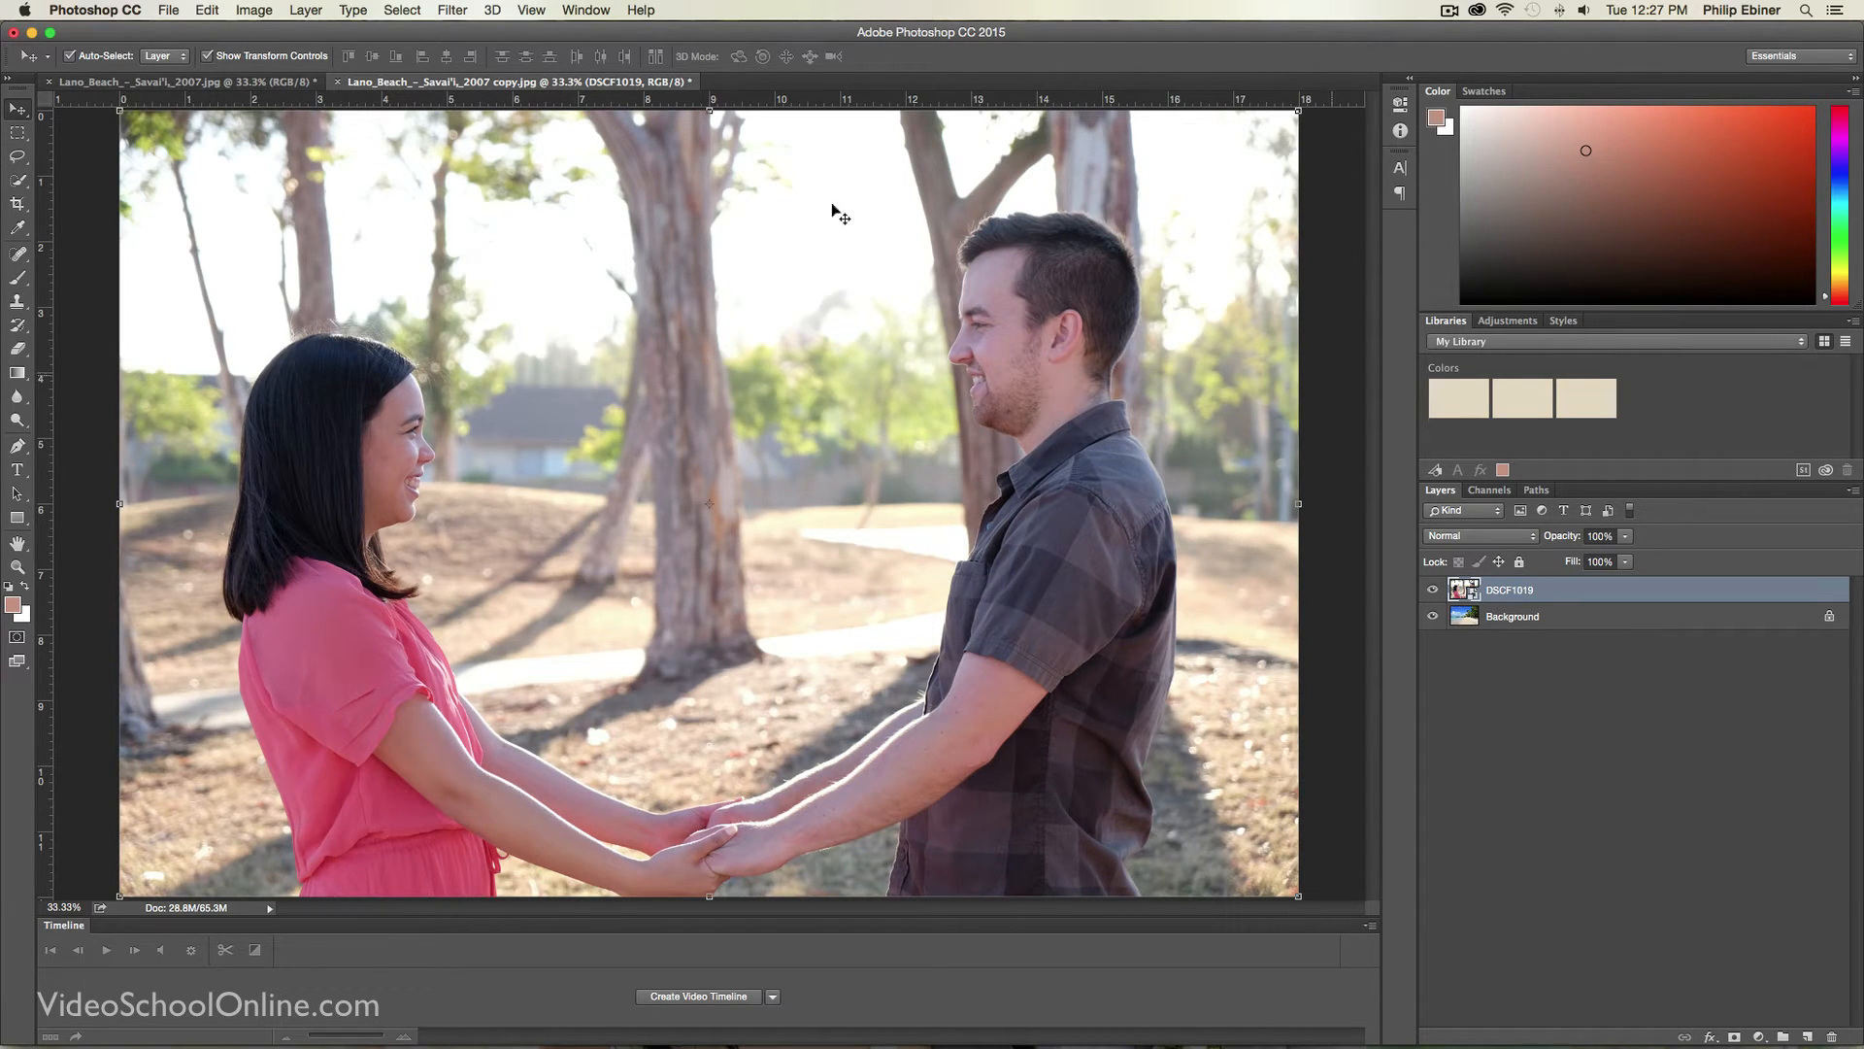
Step: Select the couple with the Quick Selection tool and subtract the tree trunk area in front of the man's neck and chest
{"action": "left_click", "coordinate": [19, 183]}
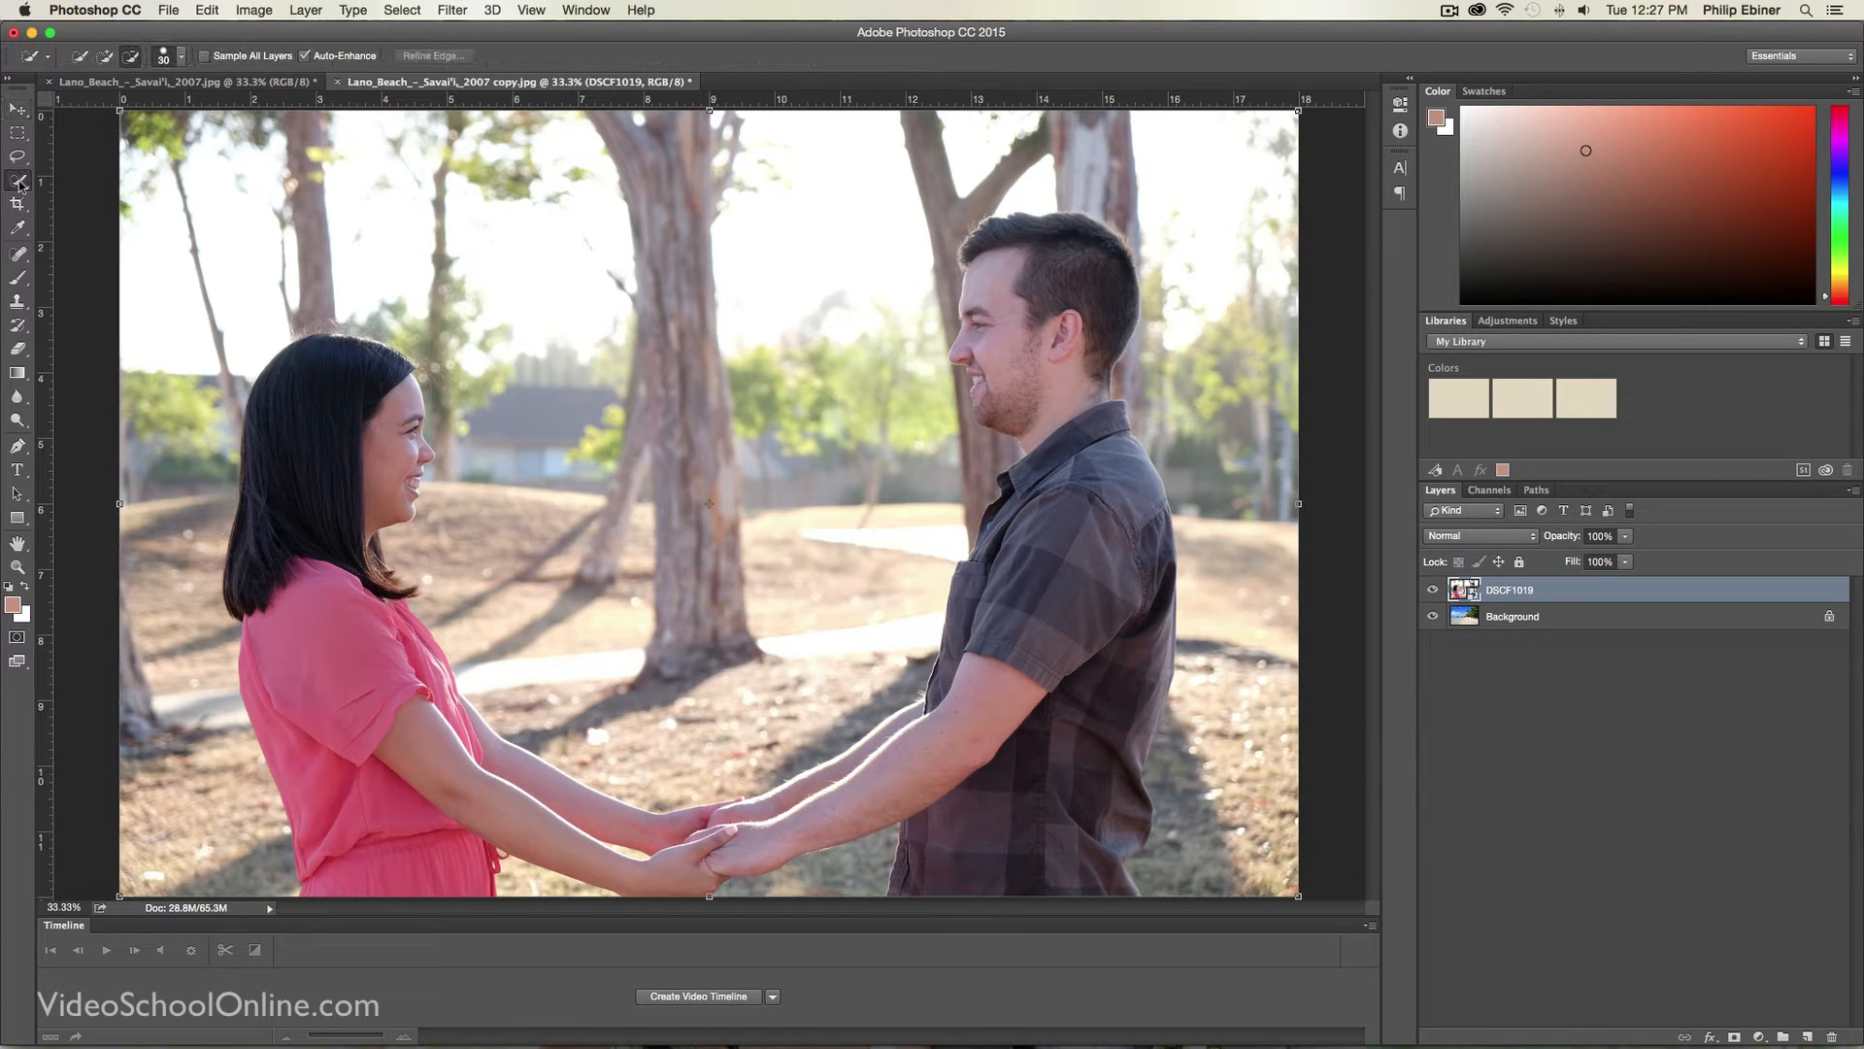
{"action": "left_click", "coordinate": [113, 175]}
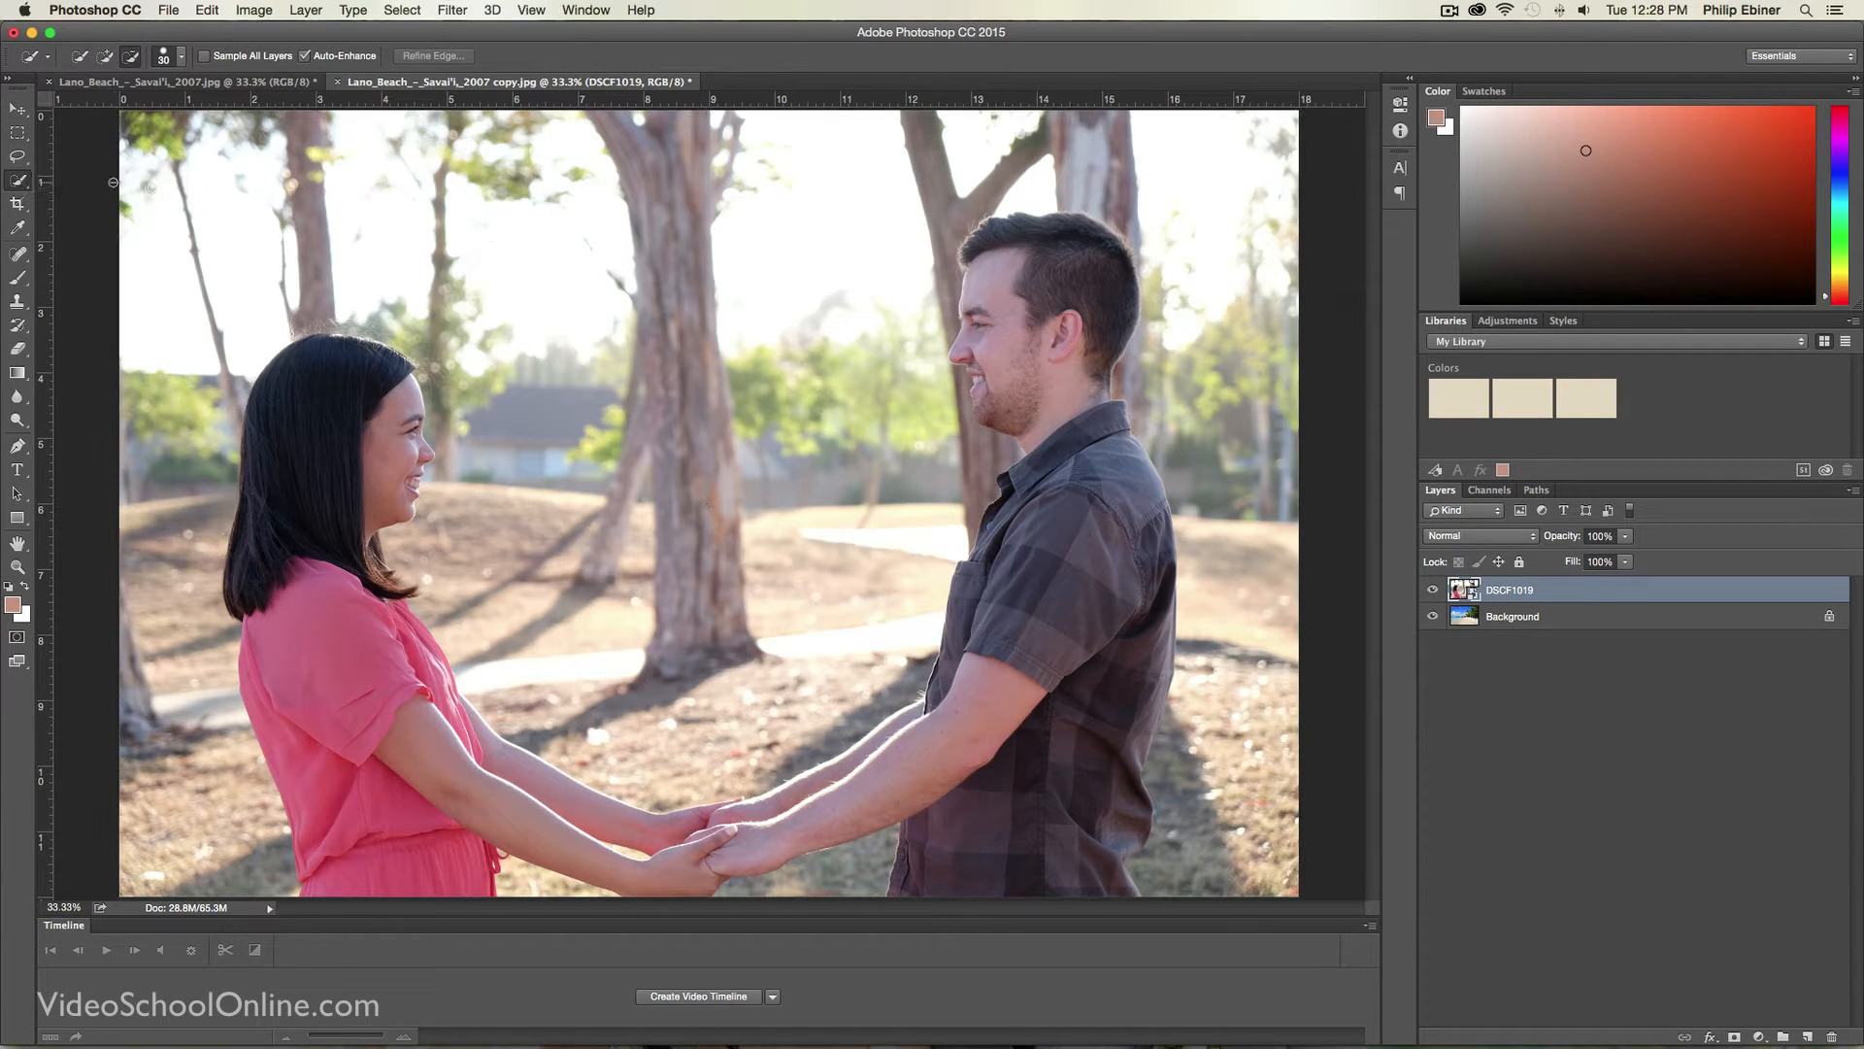
{"action": "left_click", "coordinate": [106, 58]}
{"action": "left_click", "coordinate": [181, 57]}
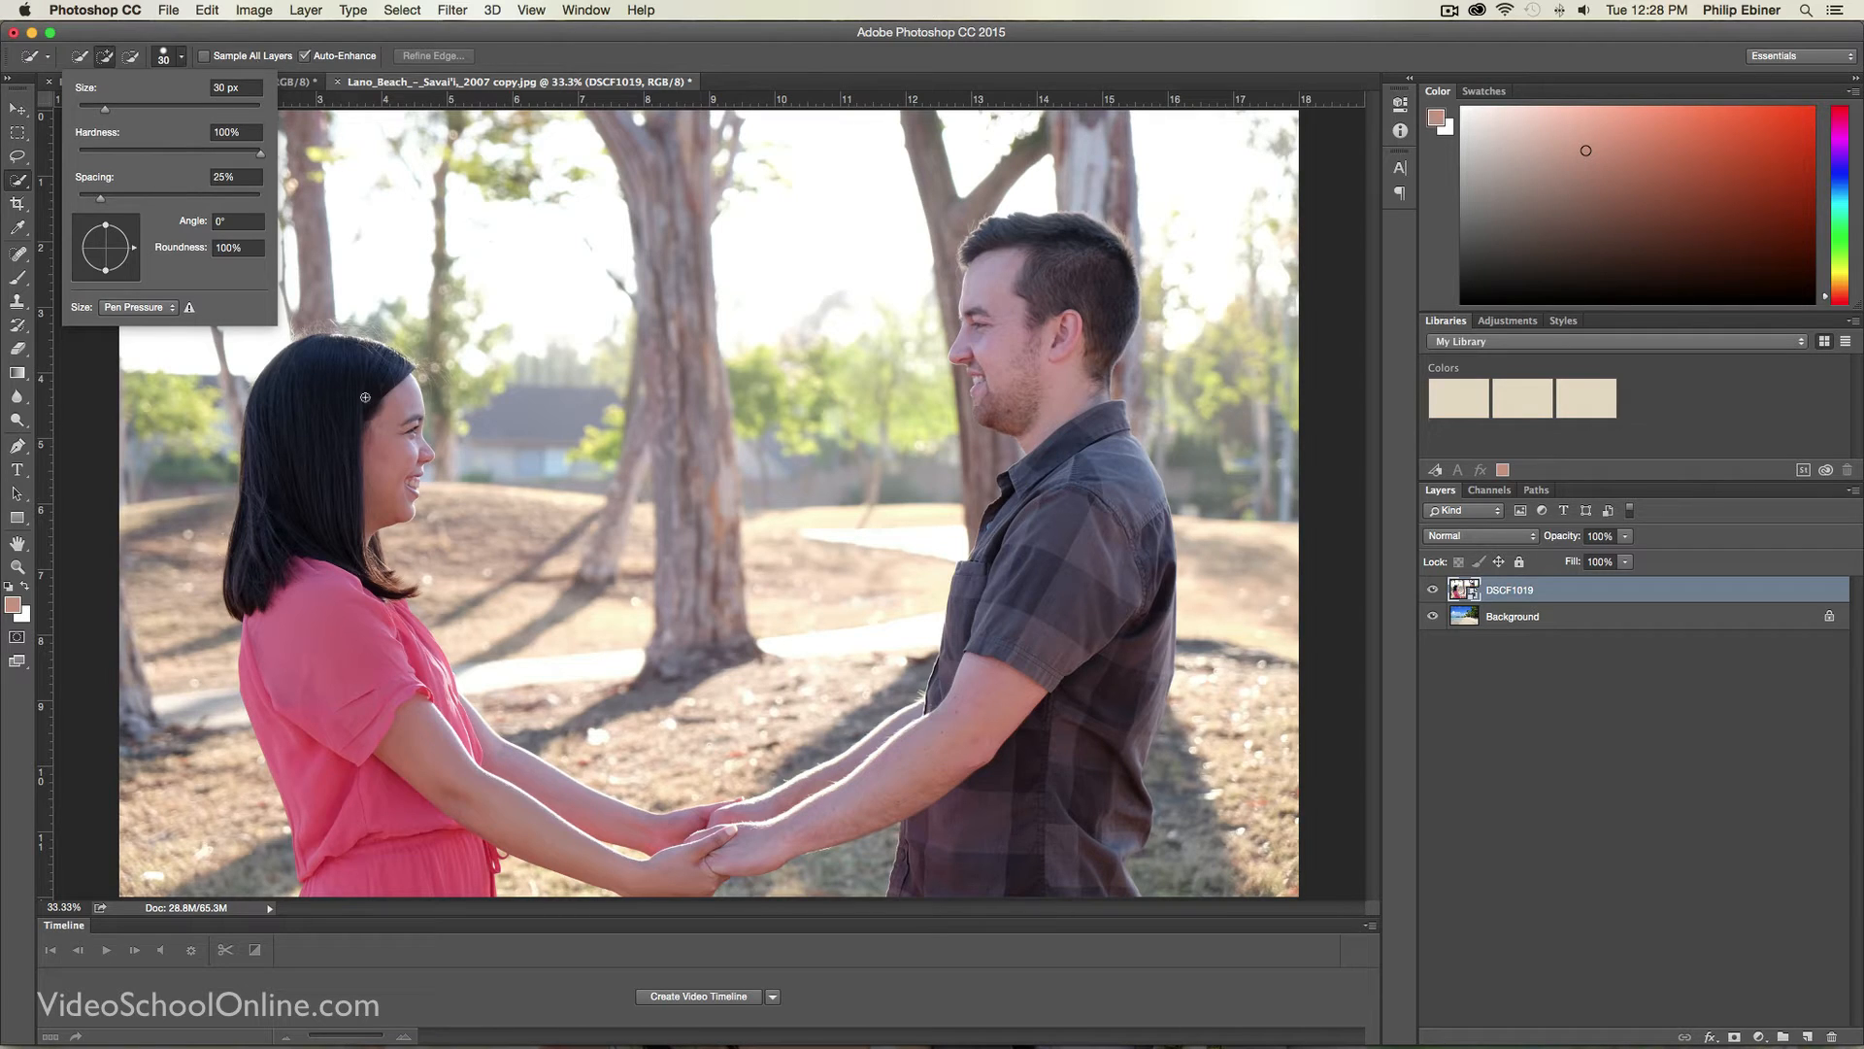
{"action": "mouse_move", "coordinate": [364, 399]}
{"action": "left_mouse_down"}
{"action": "mouse_move", "coordinate": [347, 458]}
{"action": "mouse_move", "coordinate": [391, 404]}
{"action": "mouse_move", "coordinate": [429, 448]}
{"action": "mouse_move", "coordinate": [312, 510]}
{"action": "mouse_move", "coordinate": [367, 803]}
{"action": "mouse_move", "coordinate": [394, 849]}
{"action": "mouse_move", "coordinate": [412, 864]}
{"action": "mouse_move", "coordinate": [408, 684]}
{"action": "mouse_move", "coordinate": [517, 775]}
{"action": "mouse_move", "coordinate": [609, 807]}
{"action": "mouse_move", "coordinate": [822, 813]}
{"action": "mouse_move", "coordinate": [1005, 745]}
{"action": "mouse_move", "coordinate": [938, 884]}
{"action": "mouse_move", "coordinate": [1086, 746]}
{"action": "mouse_move", "coordinate": [1102, 617]}
{"action": "mouse_move", "coordinate": [1061, 330]}
{"action": "left_mouse_up"}
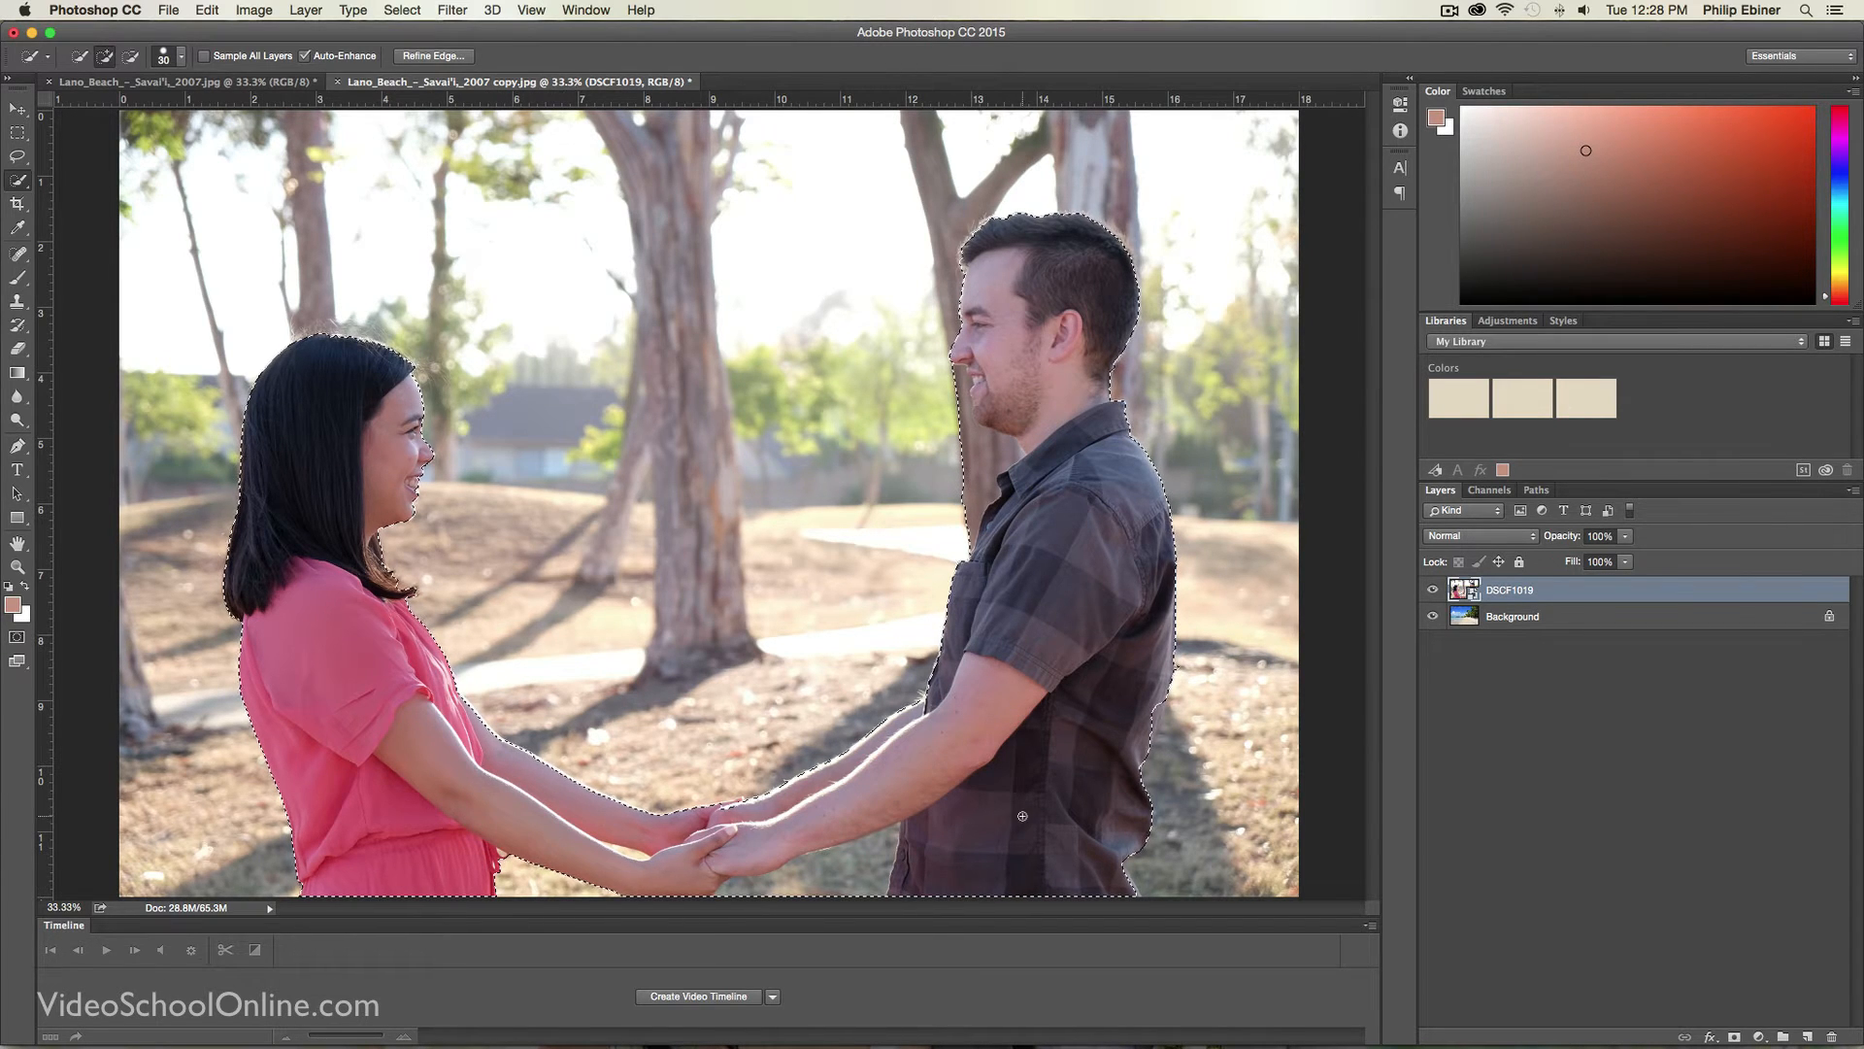
{"action": "left_click", "coordinate": [131, 55]}
{"action": "mouse_move", "coordinate": [980, 520]}
{"action": "left_mouse_down"}
{"action": "mouse_move", "coordinate": [990, 456]}
{"action": "mouse_move", "coordinate": [955, 422]}
{"action": "left_mouse_up"}
Step: Subtract the small background gap between the woman's forearms from the selection with the Quick Selection brush at size 20
{"action": "key", "text": "z"}
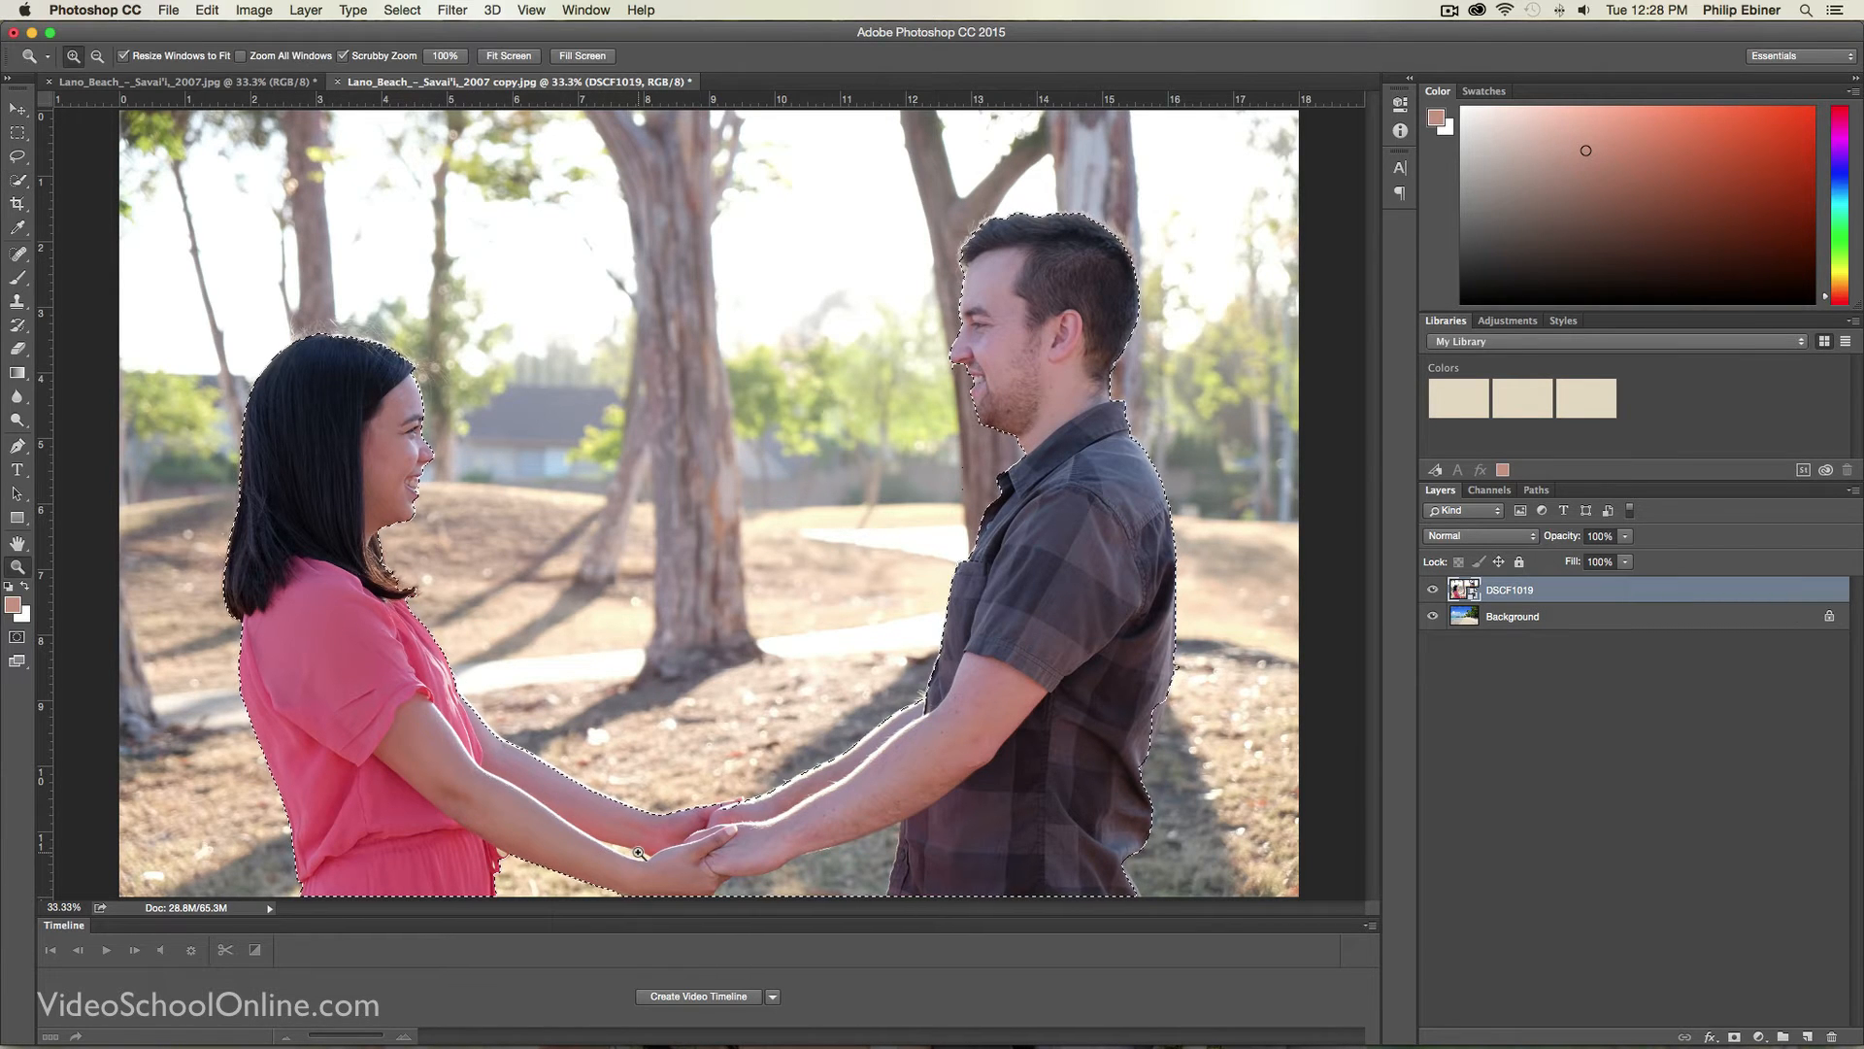
{"action": "left_click", "coordinate": [637, 855]}
{"action": "left_click", "coordinate": [637, 854]}
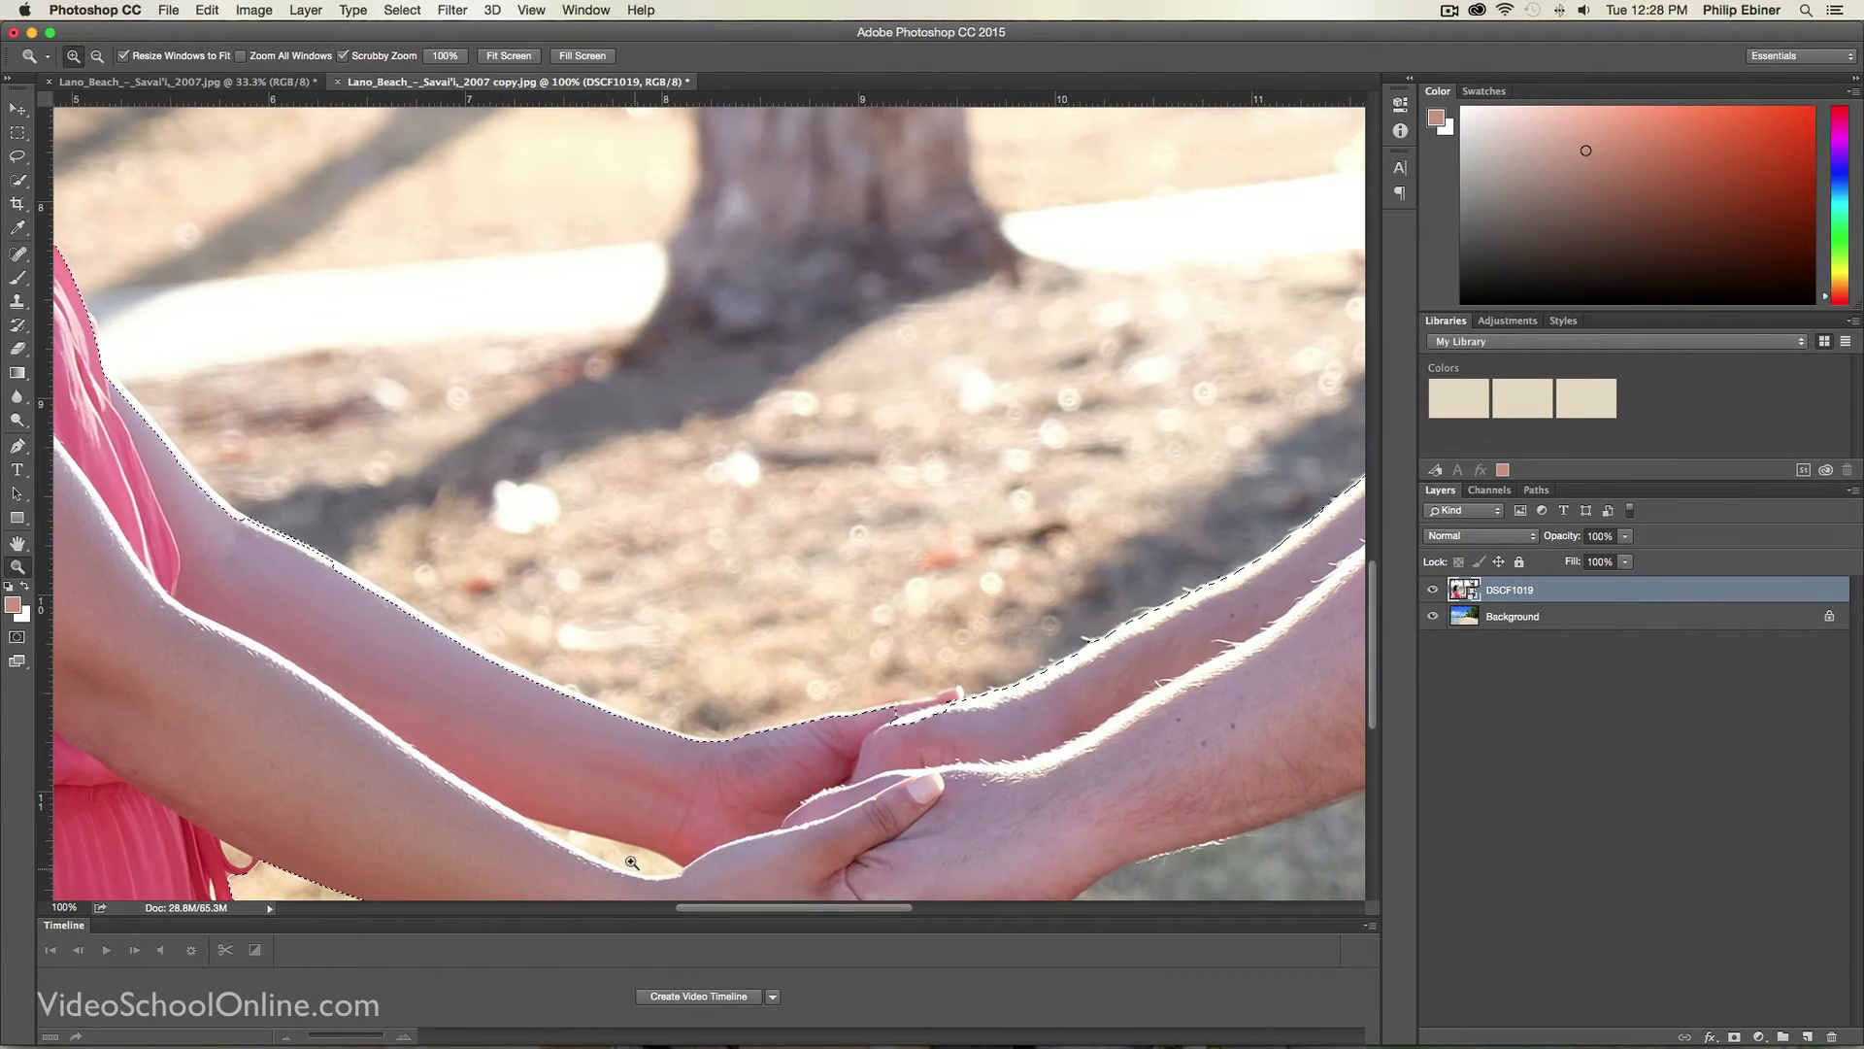
{"action": "left_click", "coordinate": [17, 155]}
{"action": "left_click", "coordinate": [18, 180]}
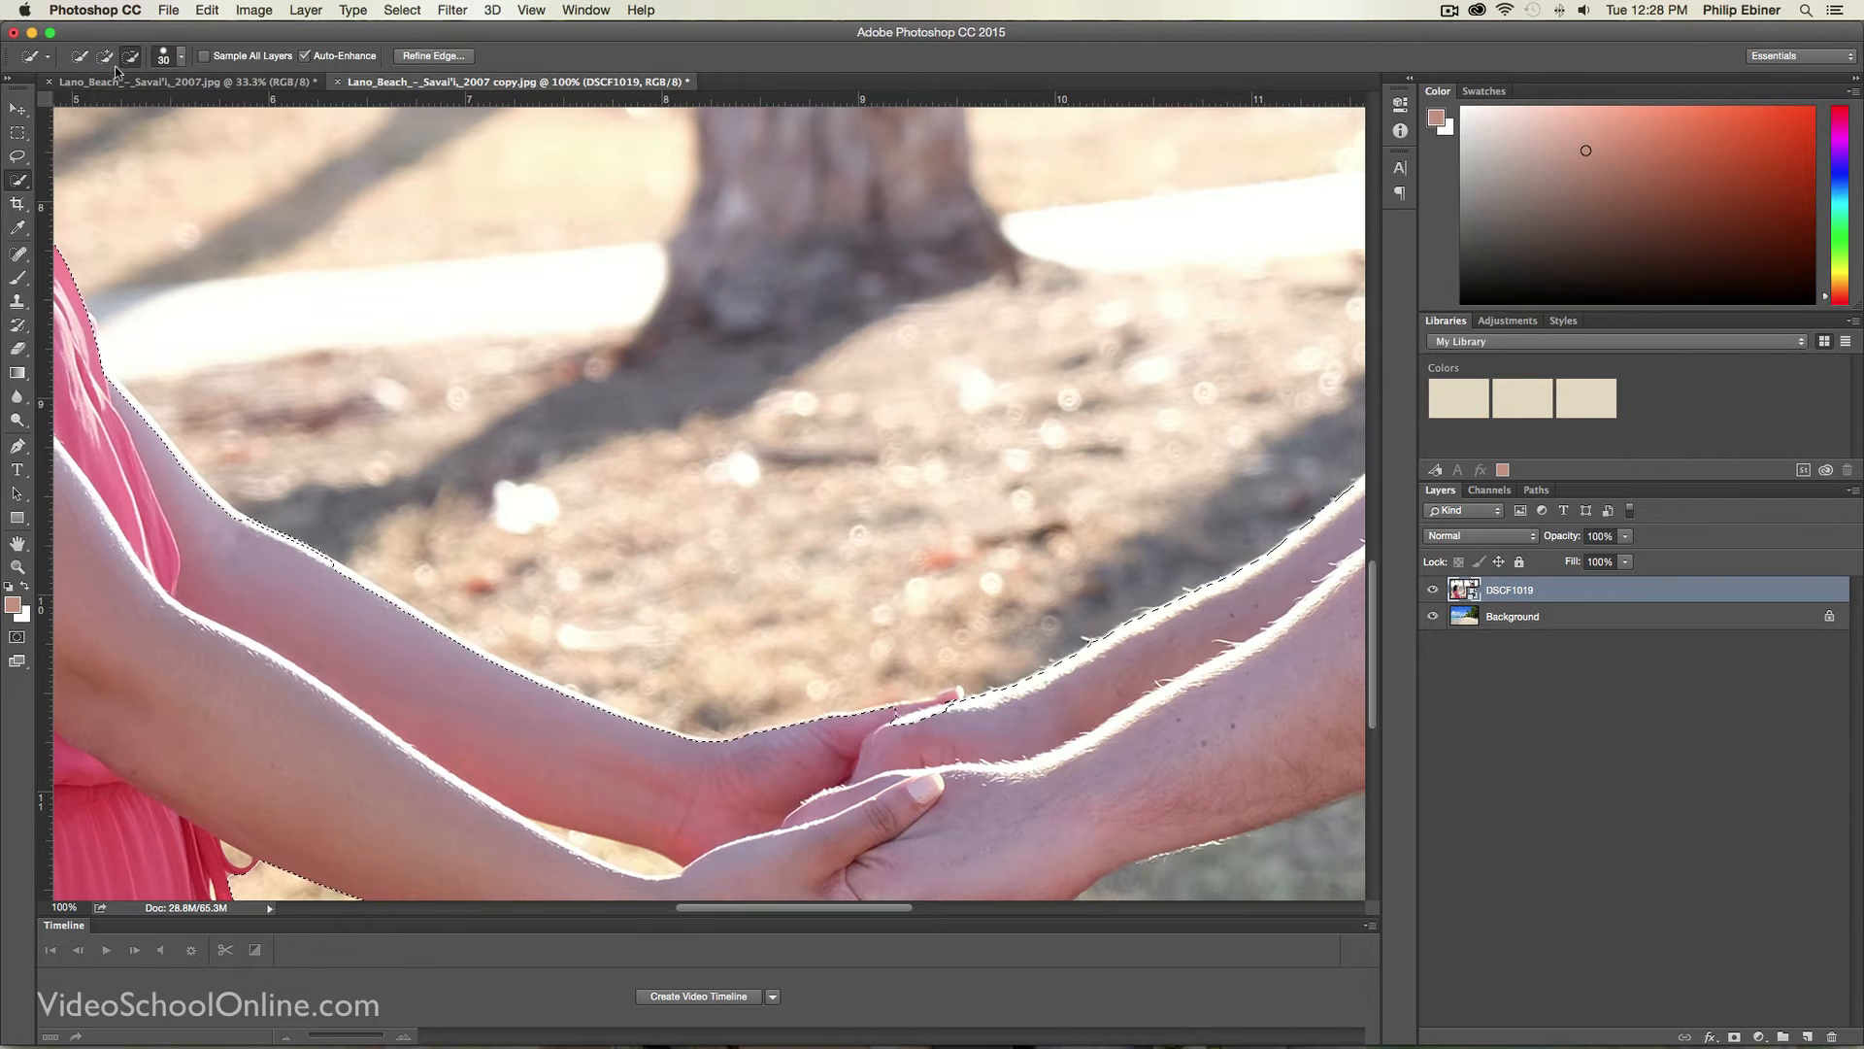
{"action": "left_click", "coordinate": [130, 55]}
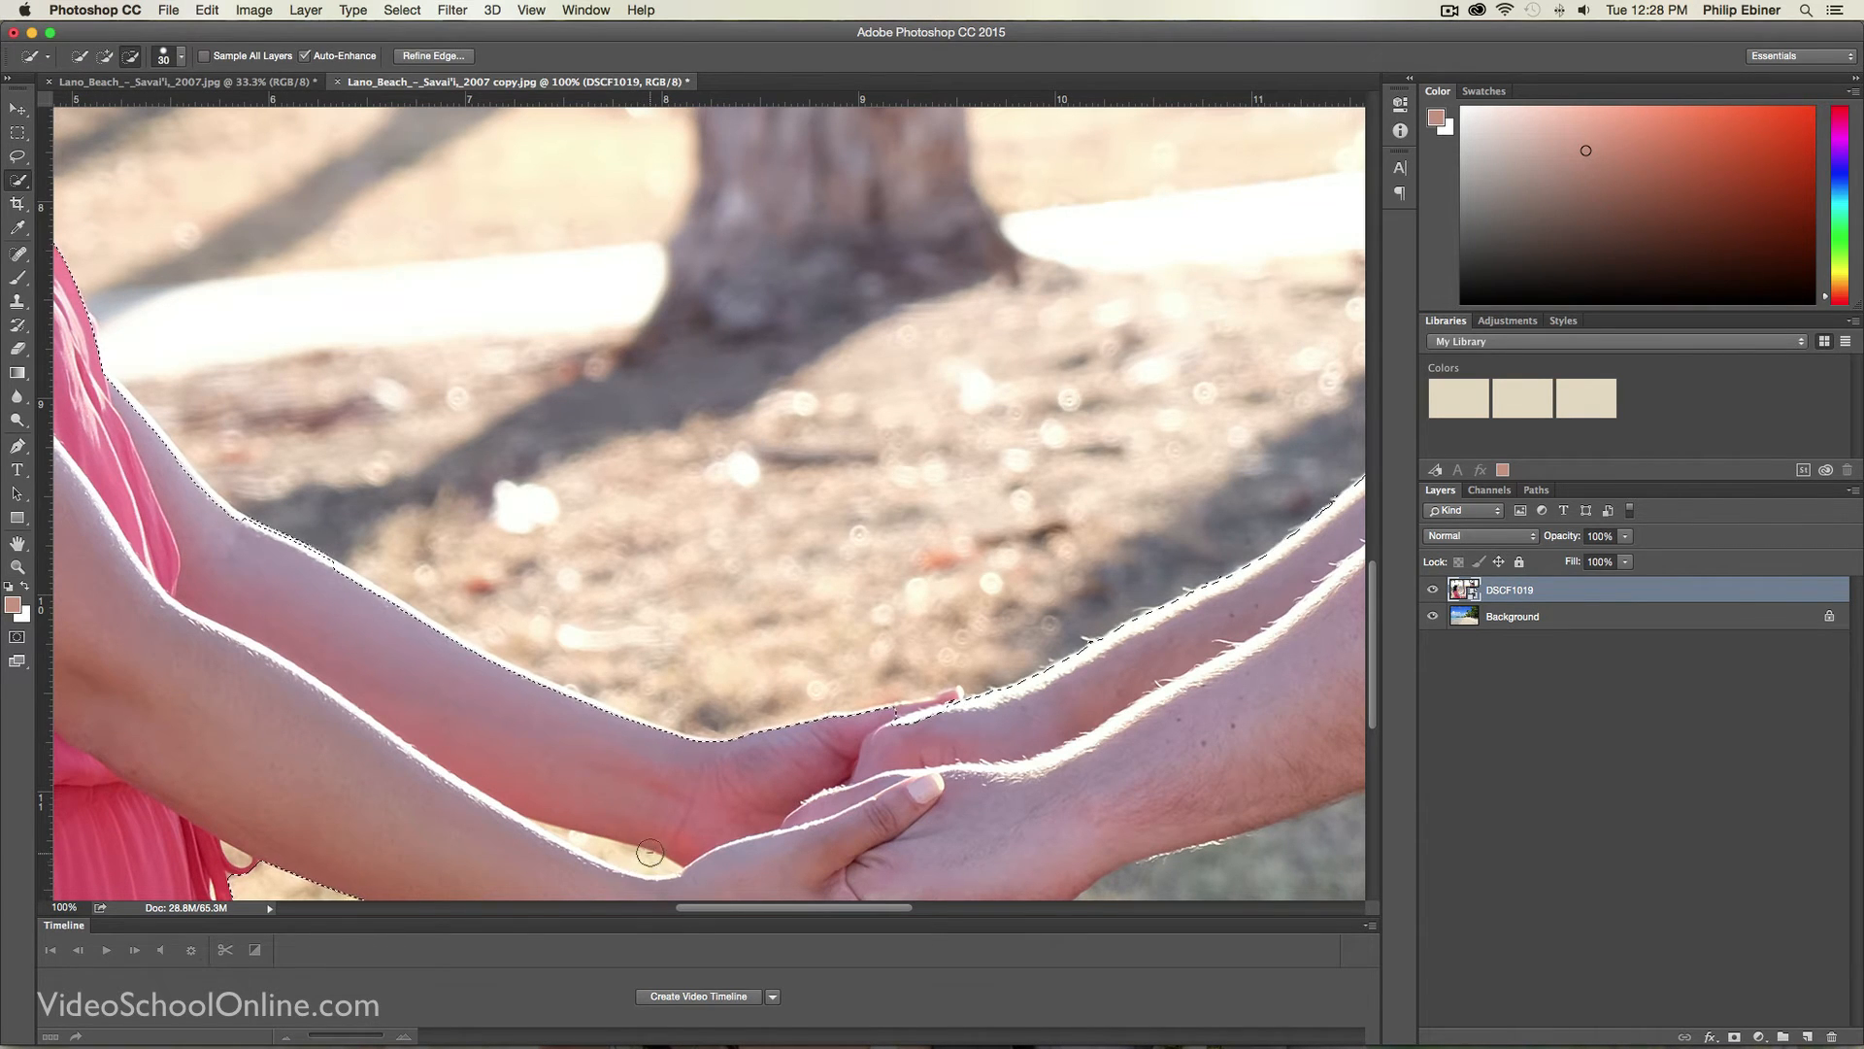
{"action": "left_click_drag", "start_coordinate": [646, 850], "coordinate": [641, 855]}
{"action": "key", "text": "bracketleft"}
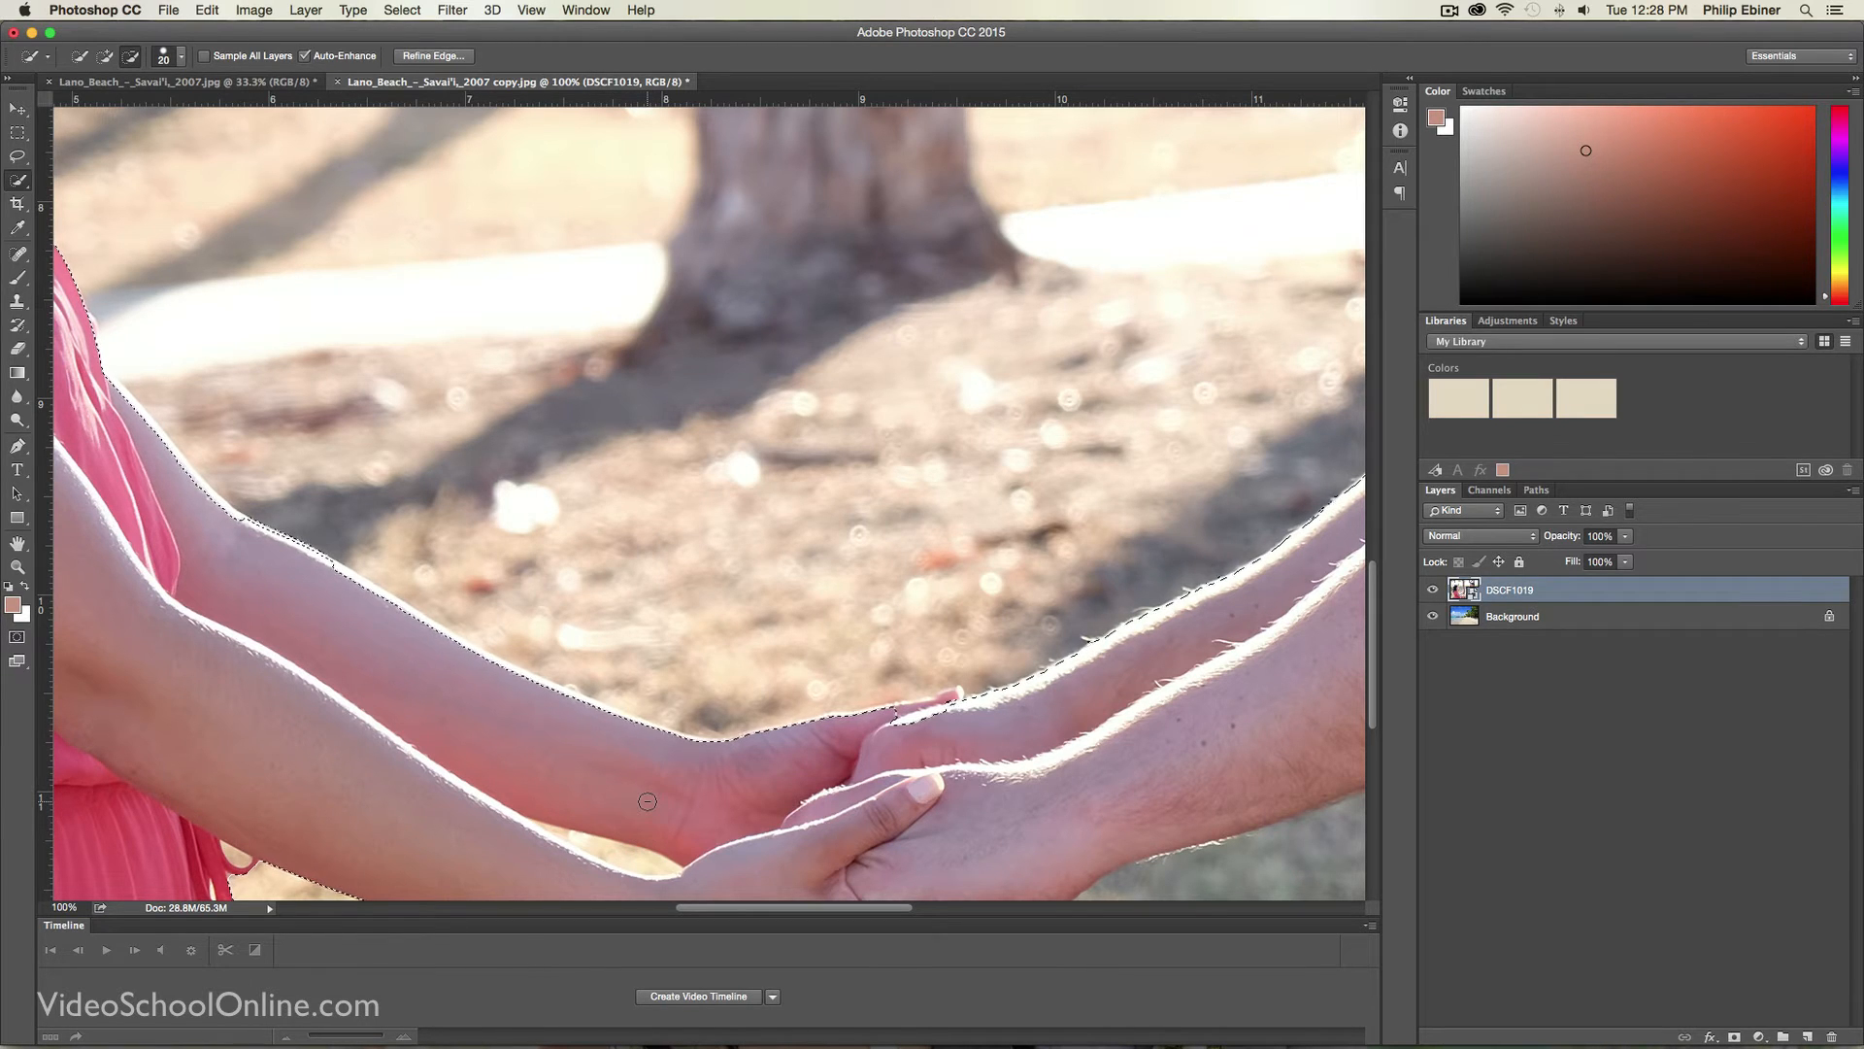
{"action": "left_click_drag", "start_coordinate": [633, 865], "coordinate": [611, 846]}
{"action": "key", "text": "z"}
{"action": "left_click_drag", "start_coordinate": [721, 770], "coordinate": [426, 252]}
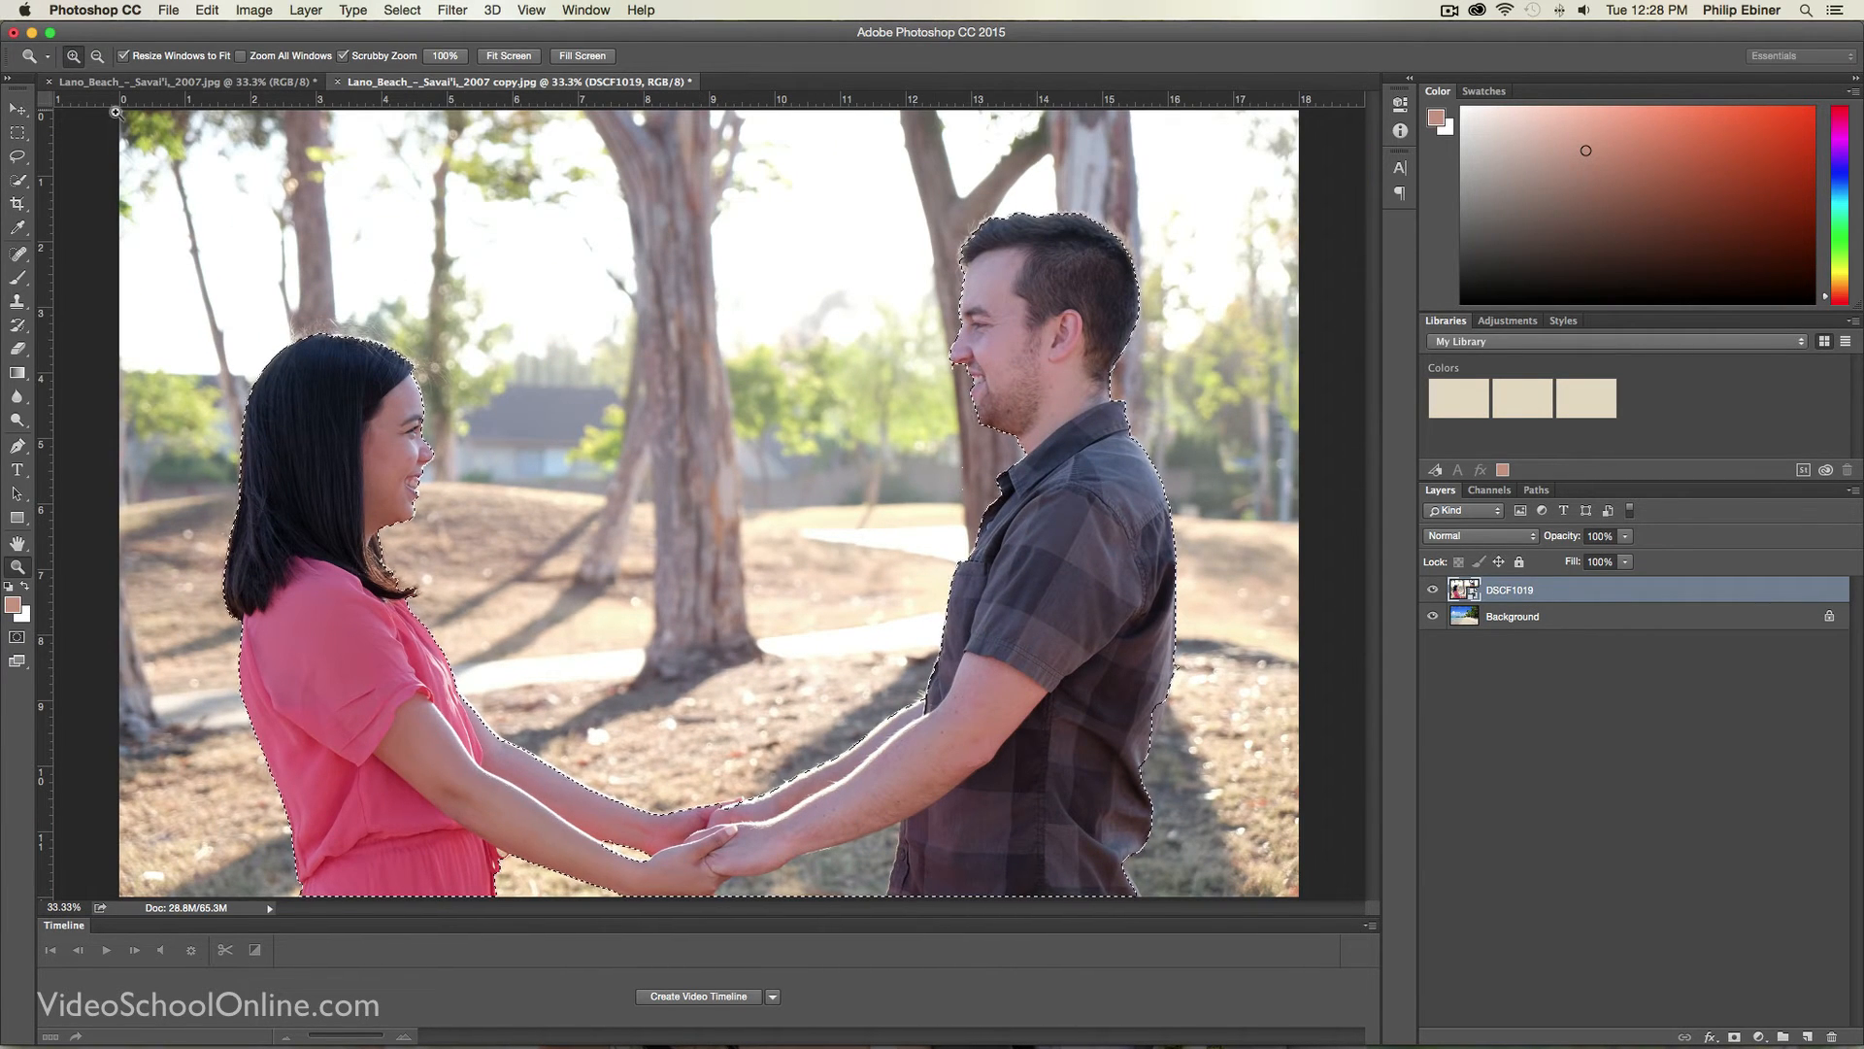
Step: Try refining the couple selection's edge with Smart Radius 4.8 px, Smooth 29, Feather 5.8 px and Contrast 22%
{"action": "left_click", "coordinate": [18, 180]}
{"action": "left_click", "coordinate": [107, 55]}
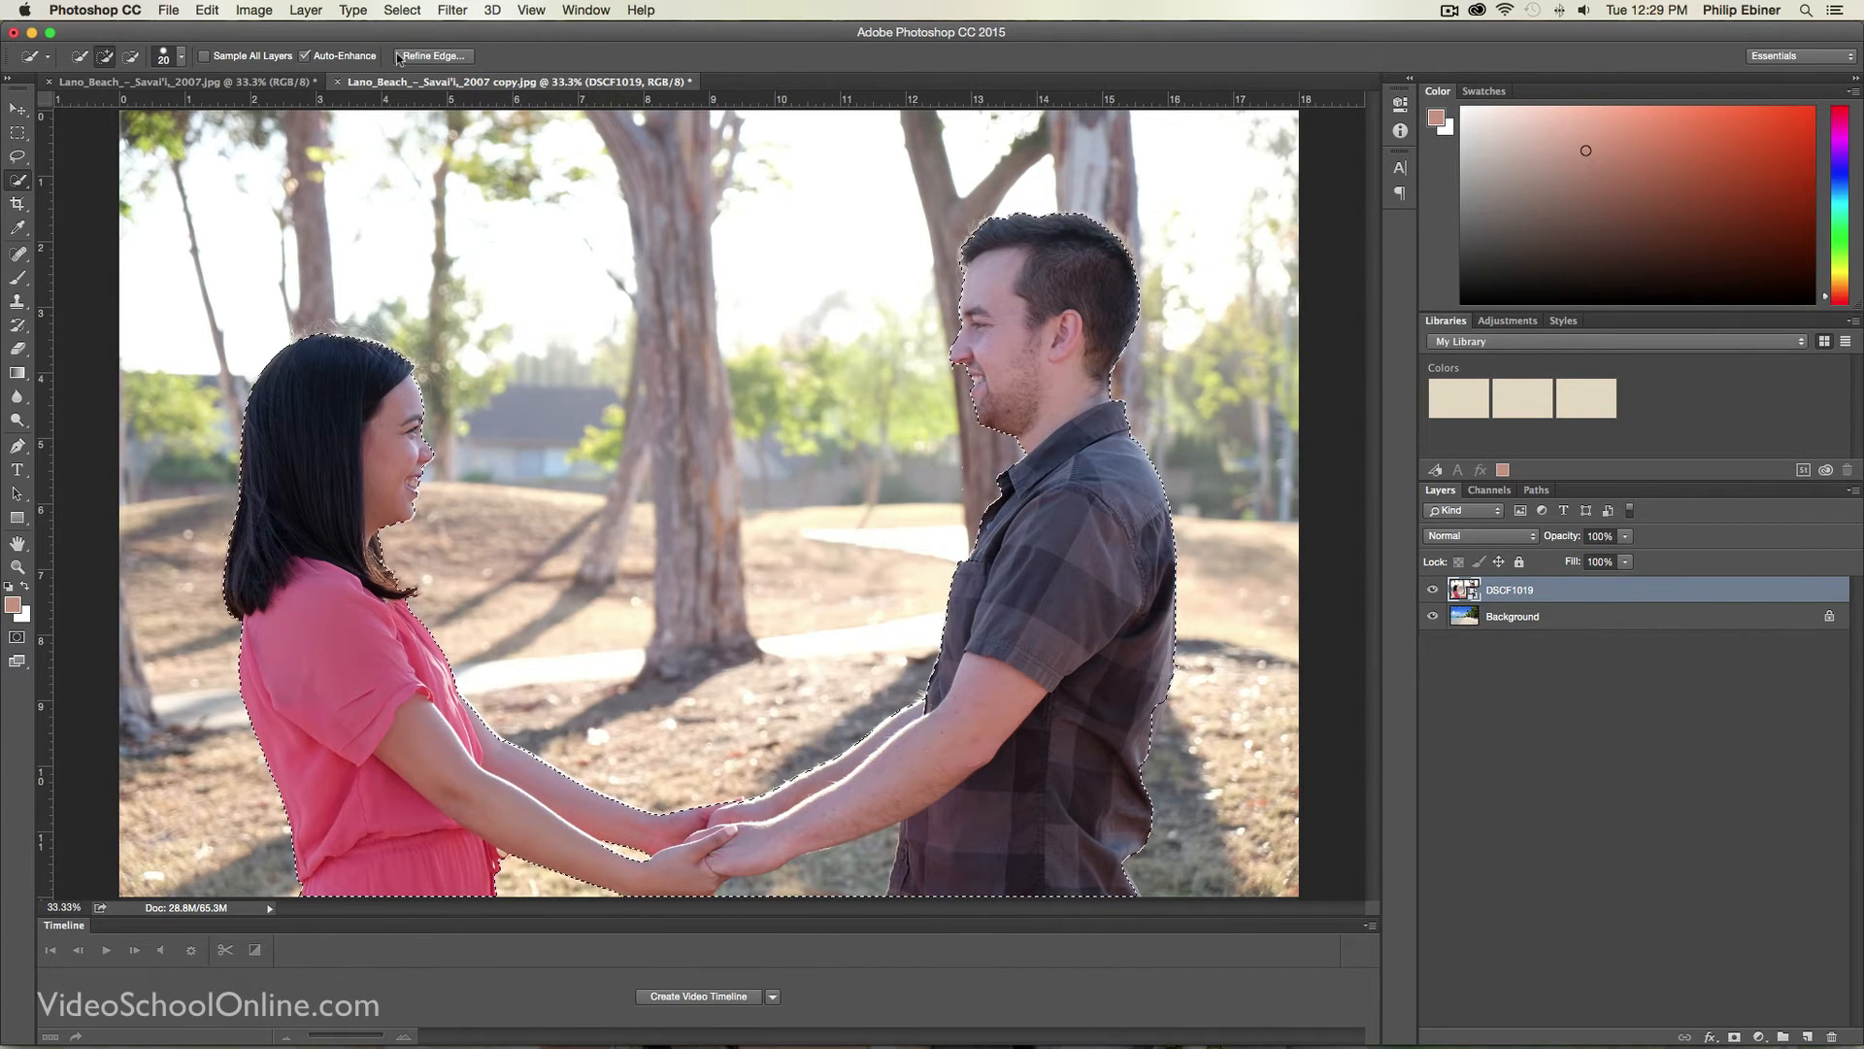
{"action": "left_click", "coordinate": [434, 55]}
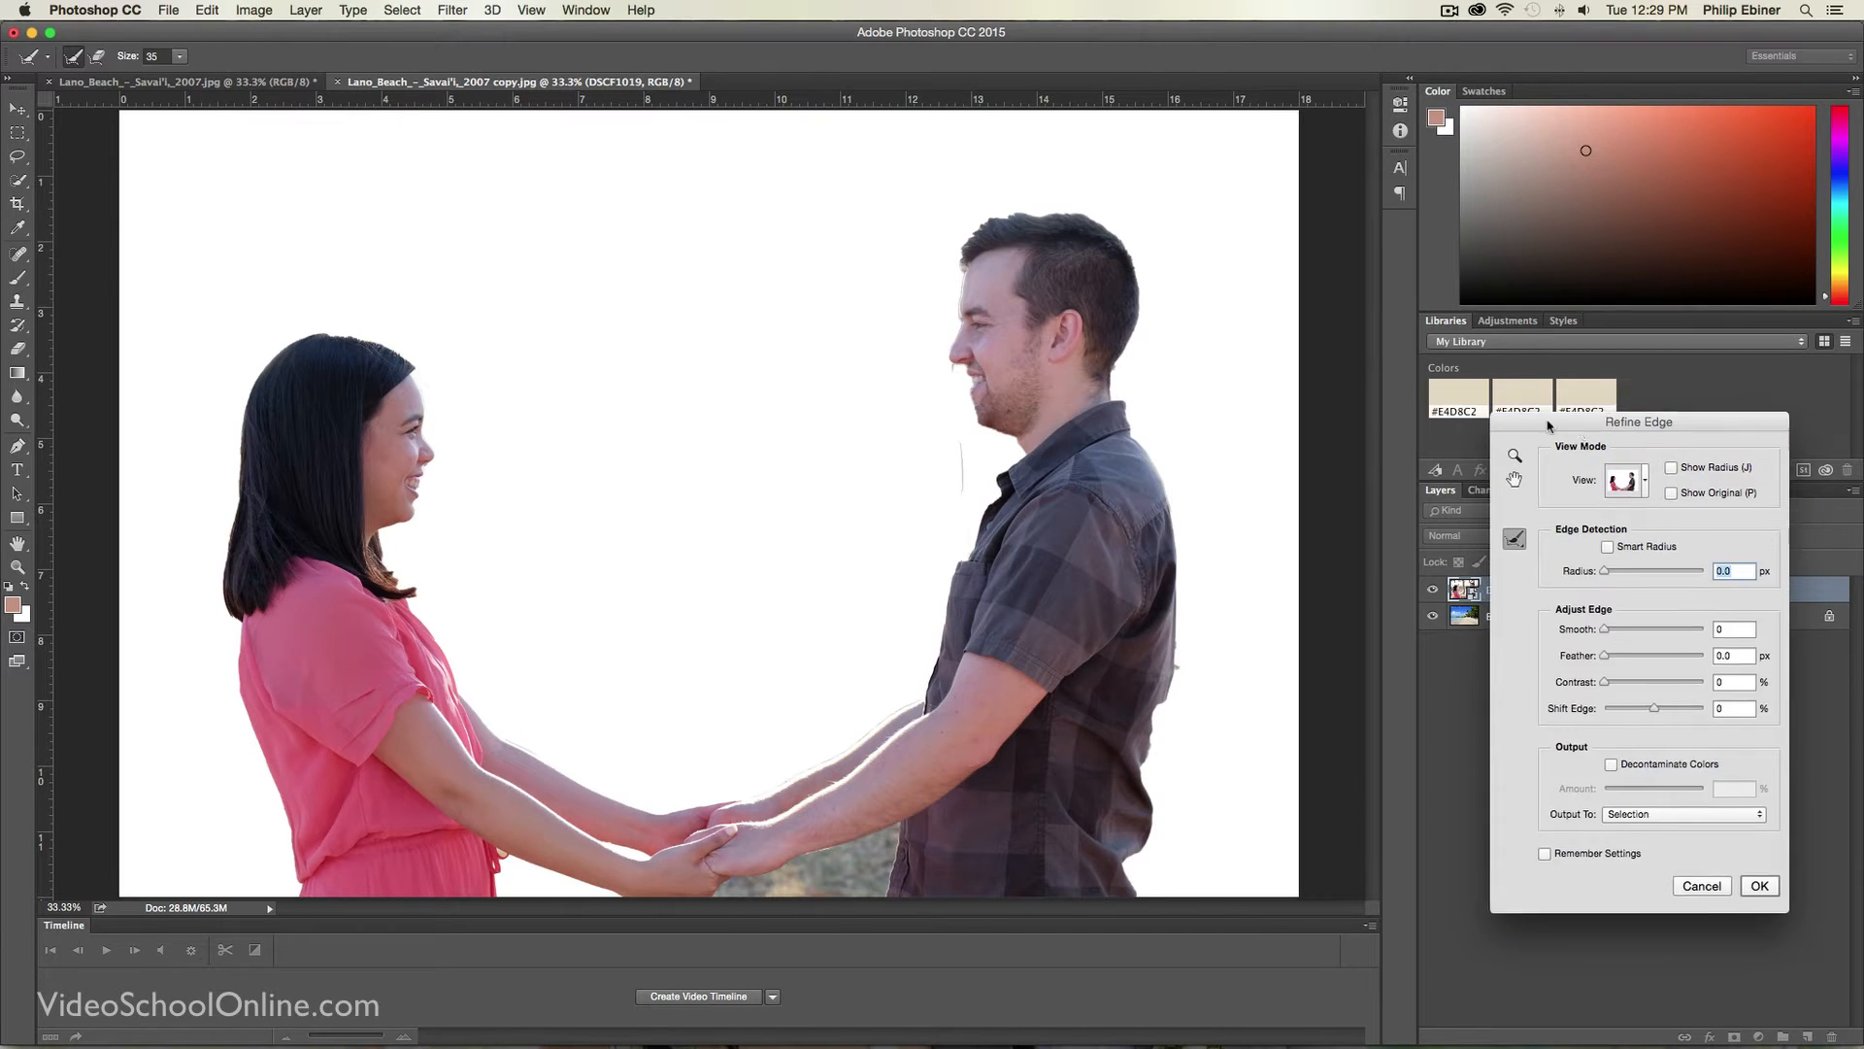
{"action": "left_click_drag", "start_coordinate": [1584, 433], "coordinate": [622, 170]}
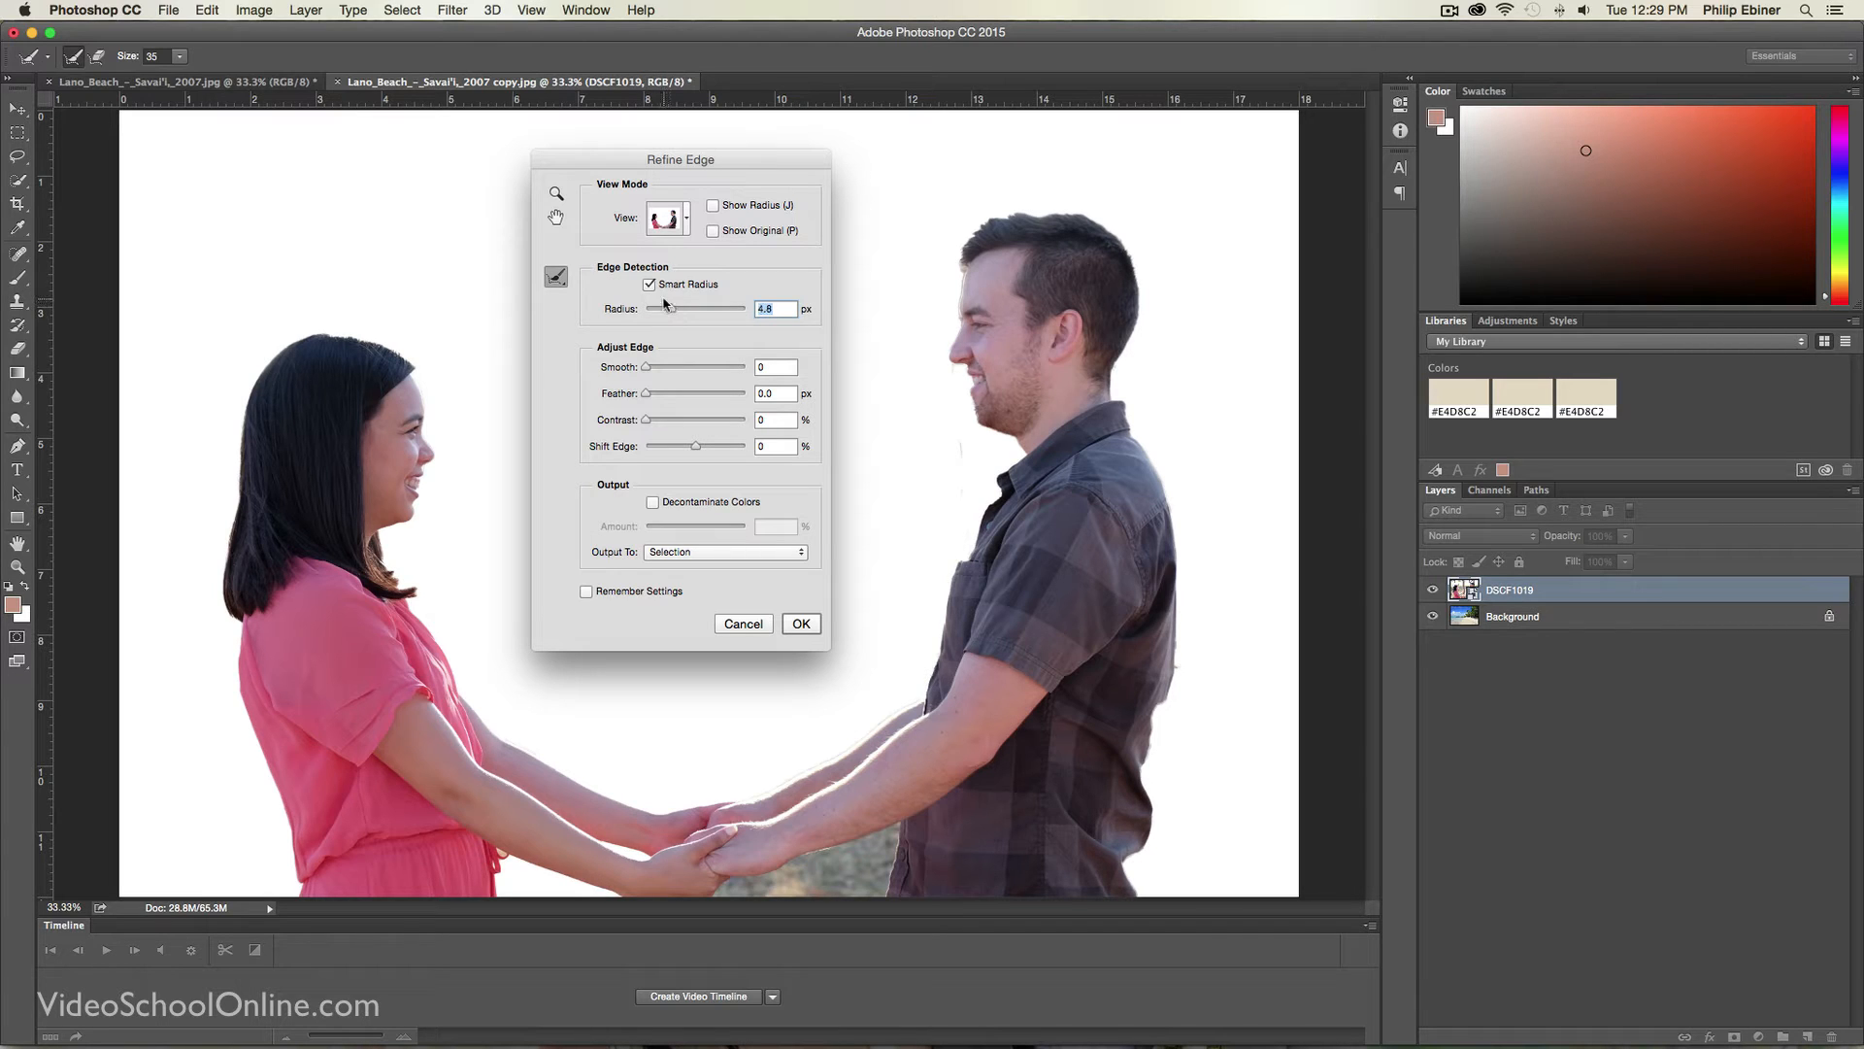
{"action": "left_click", "coordinate": [664, 368]}
{"action": "left_click_drag", "start_coordinate": [673, 370], "coordinate": [676, 371]}
{"action": "left_click", "coordinate": [666, 394]}
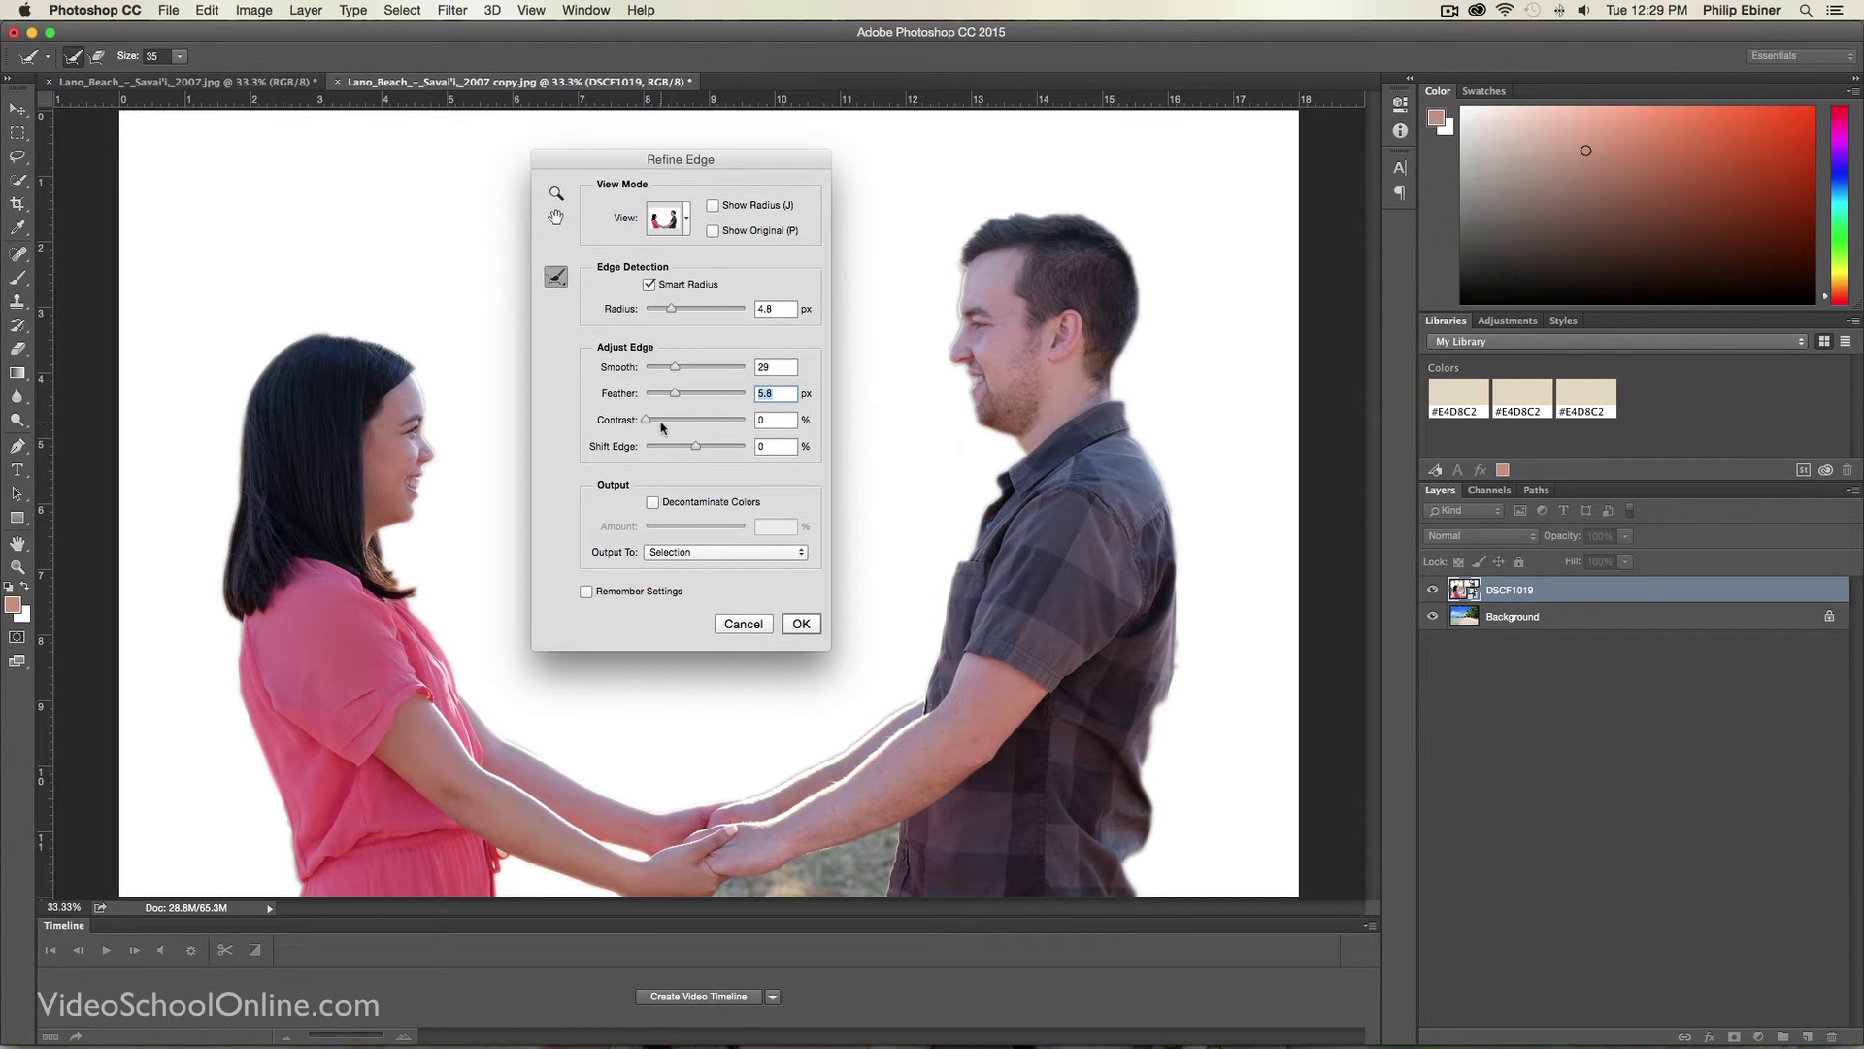
{"action": "left_click", "coordinate": [664, 420]}
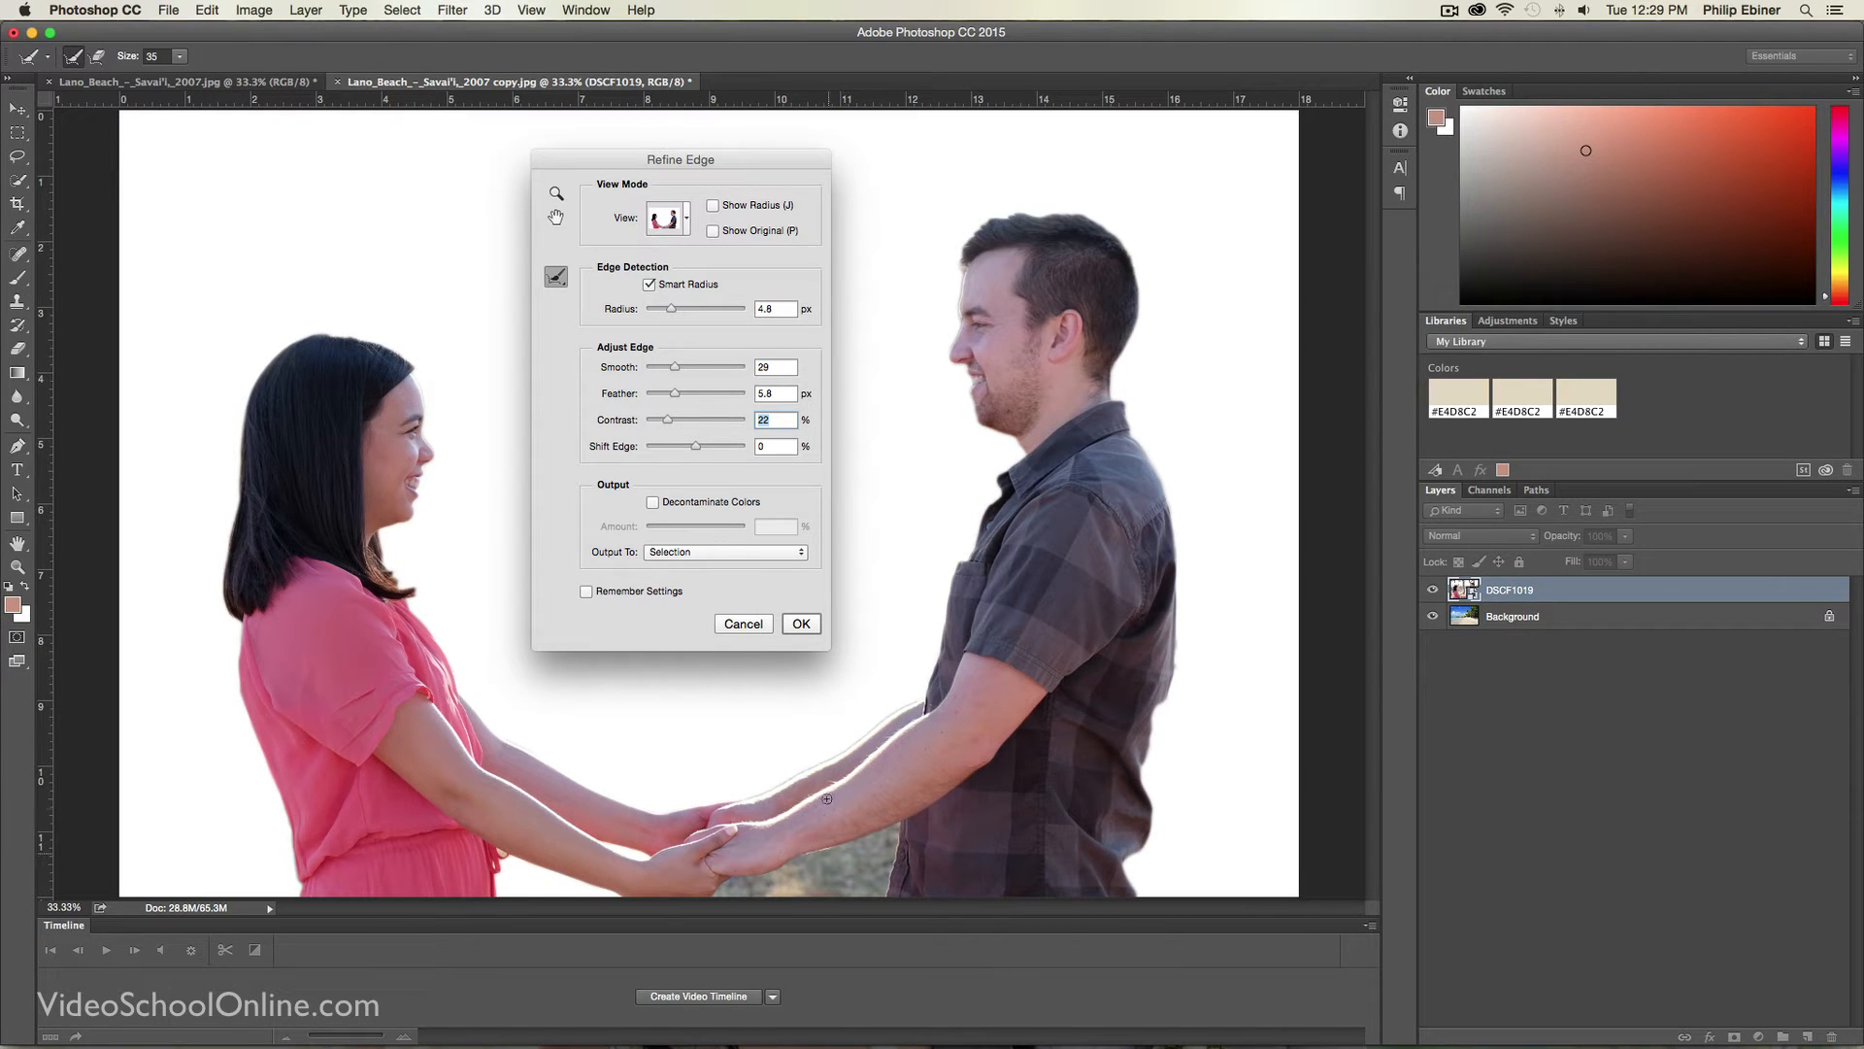
{"action": "left_click", "coordinate": [745, 624]}
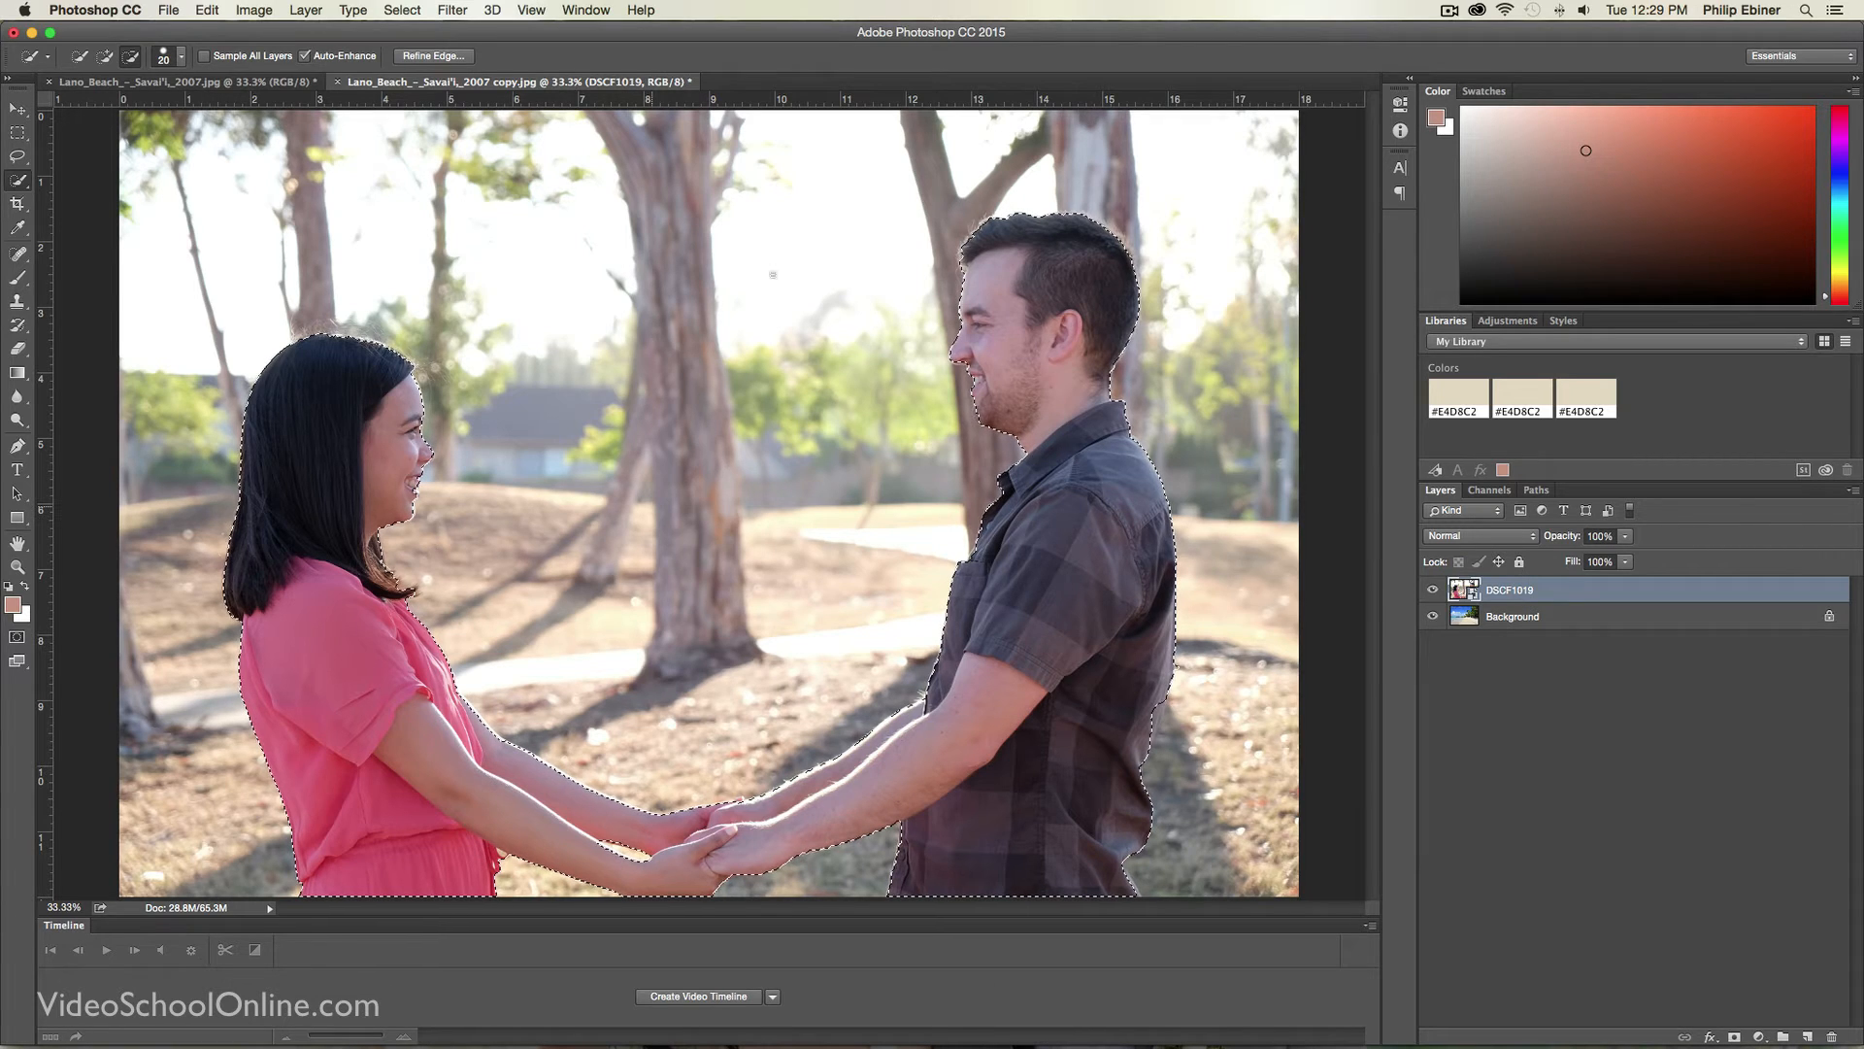
Step: Refine the couple selection's edge with Smart Radius on and a radius of about 5.8 px
{"action": "left_click", "coordinate": [425, 58]}
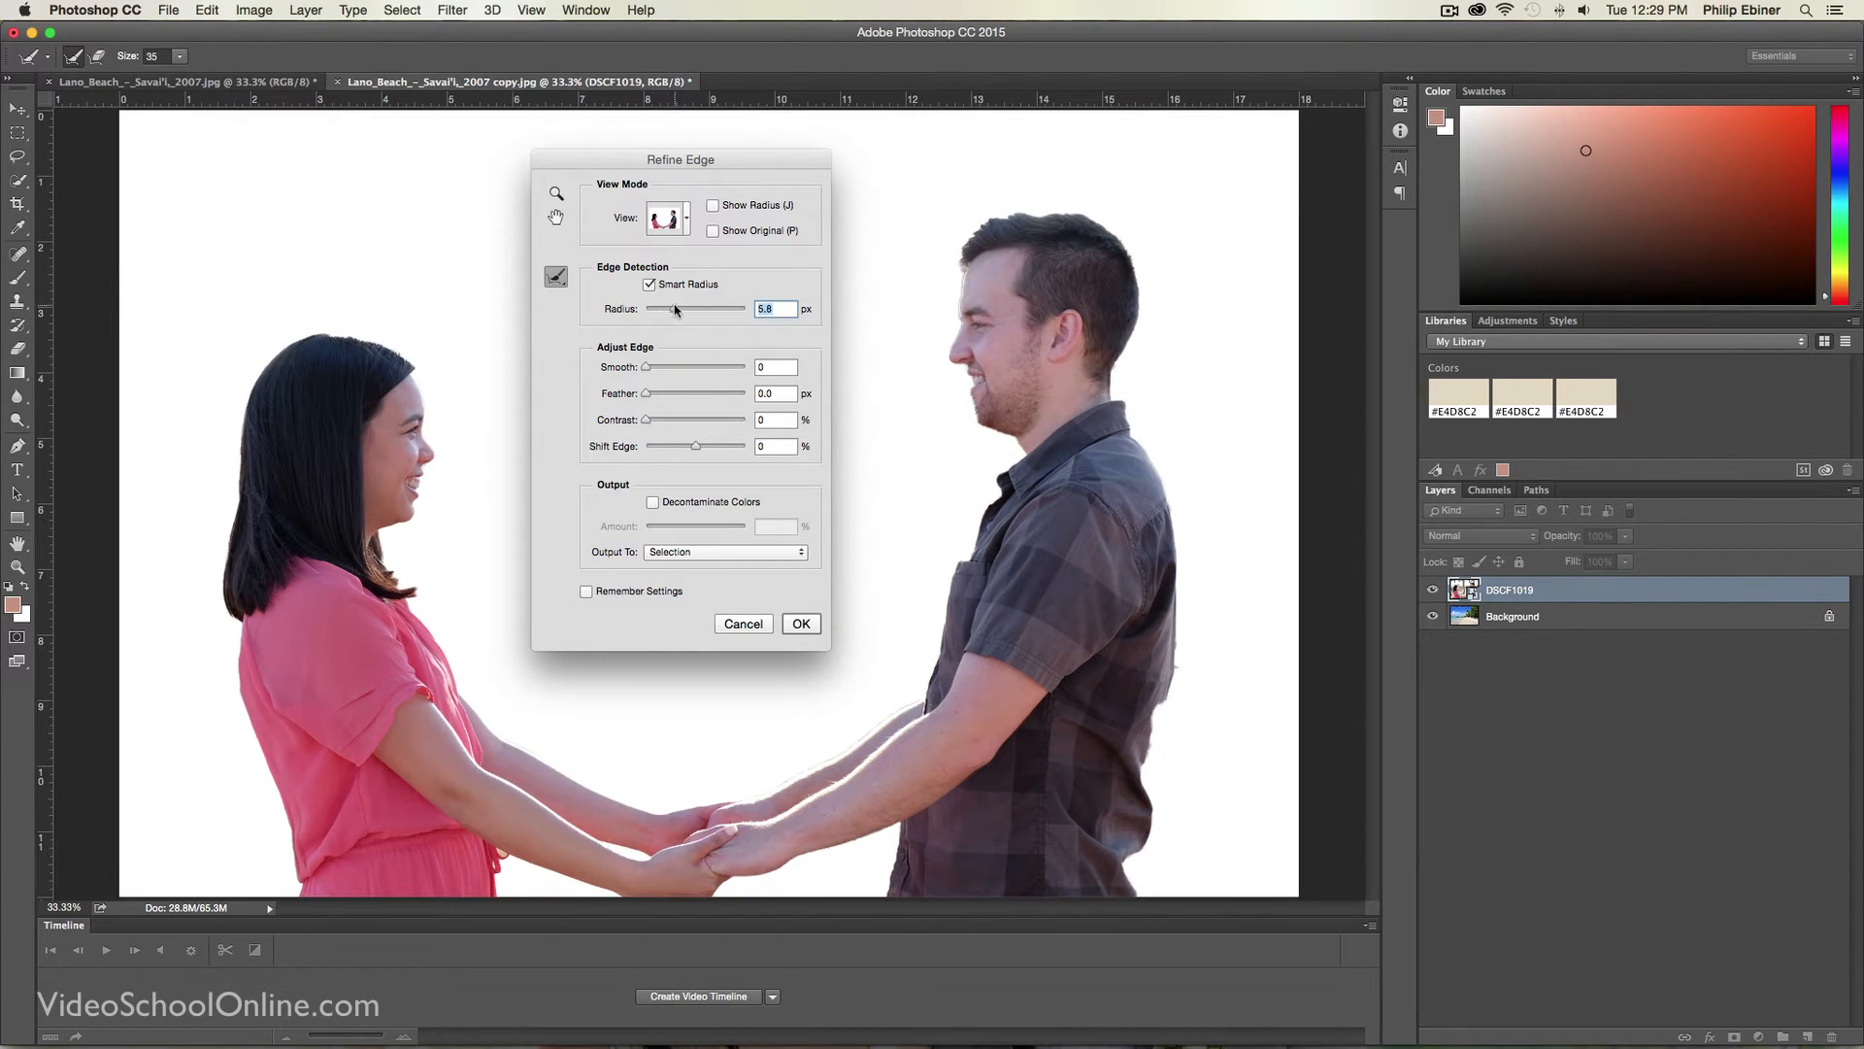
{"action": "left_click_drag", "start_coordinate": [673, 309], "coordinate": [664, 419]}
{"action": "left_click", "coordinate": [802, 625]}
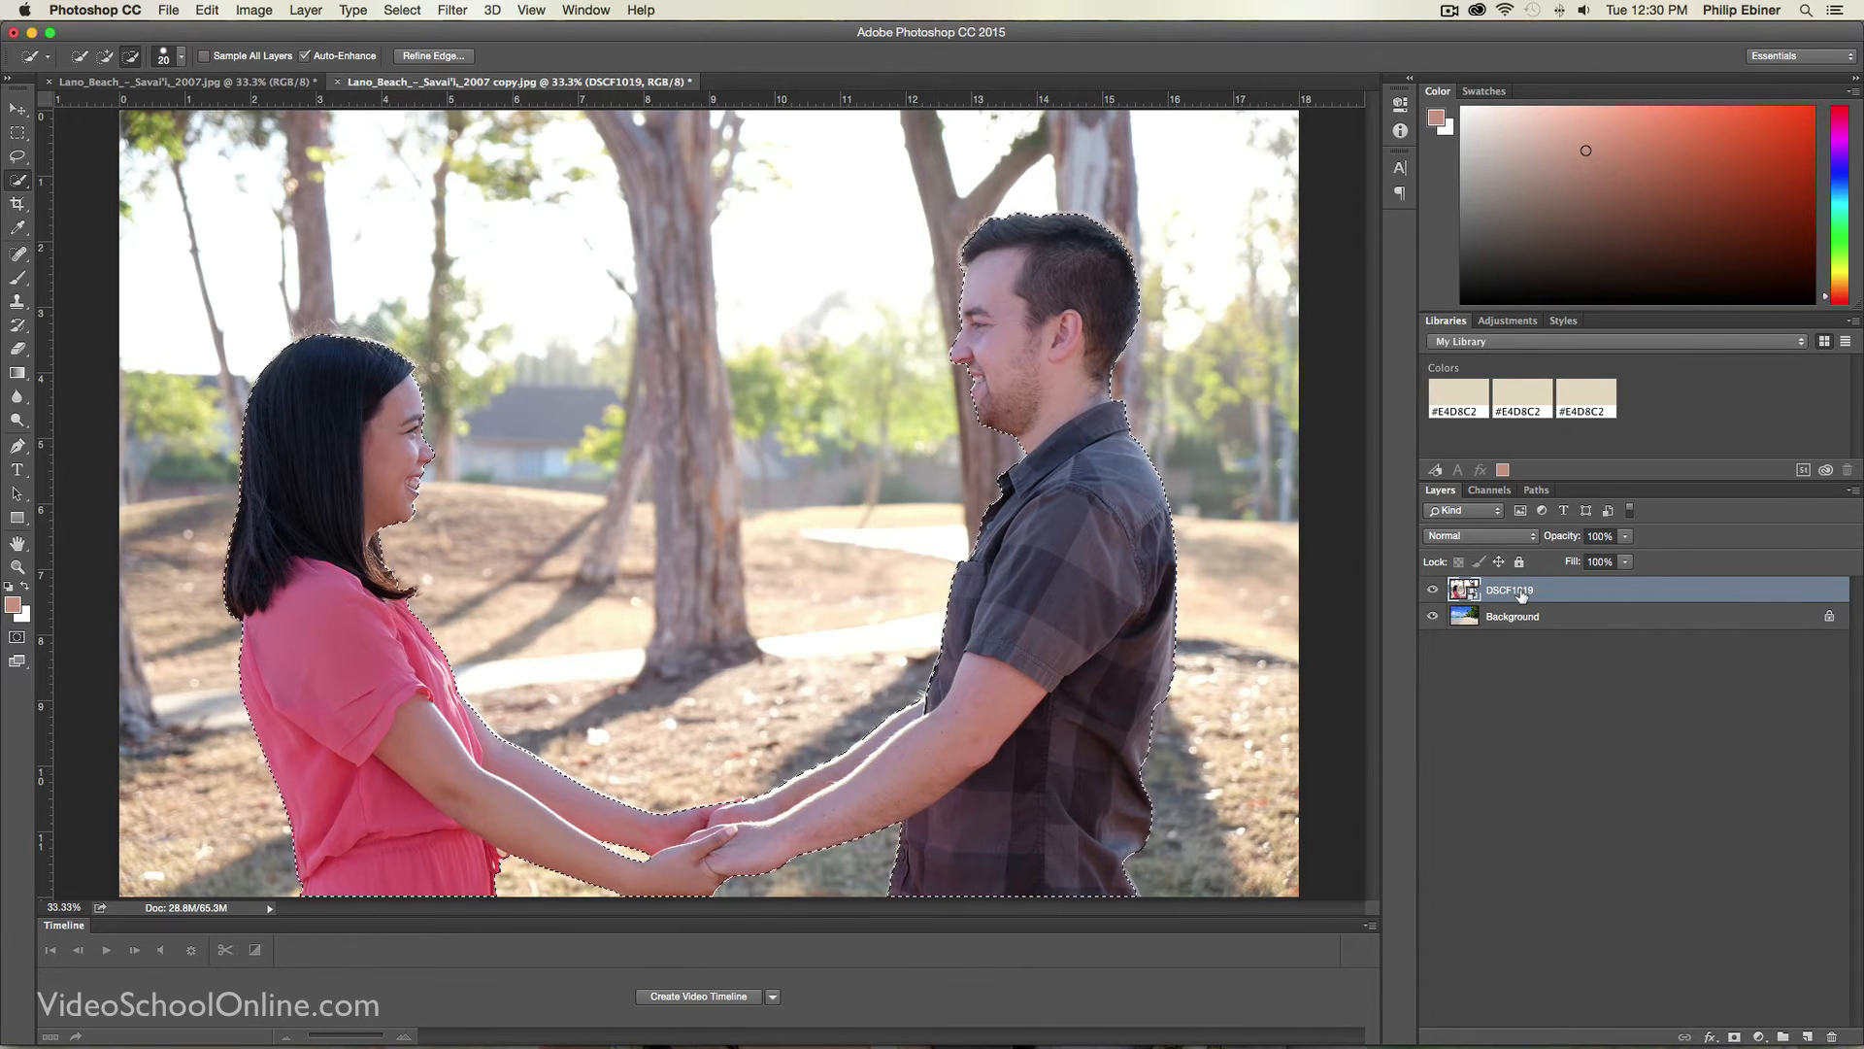
Step: Copy the selected couple to a new layer and hide the DSCF1019 layer, comparing against the finished composite document
{"action": "key", "text": "super+shift+alt+n"}
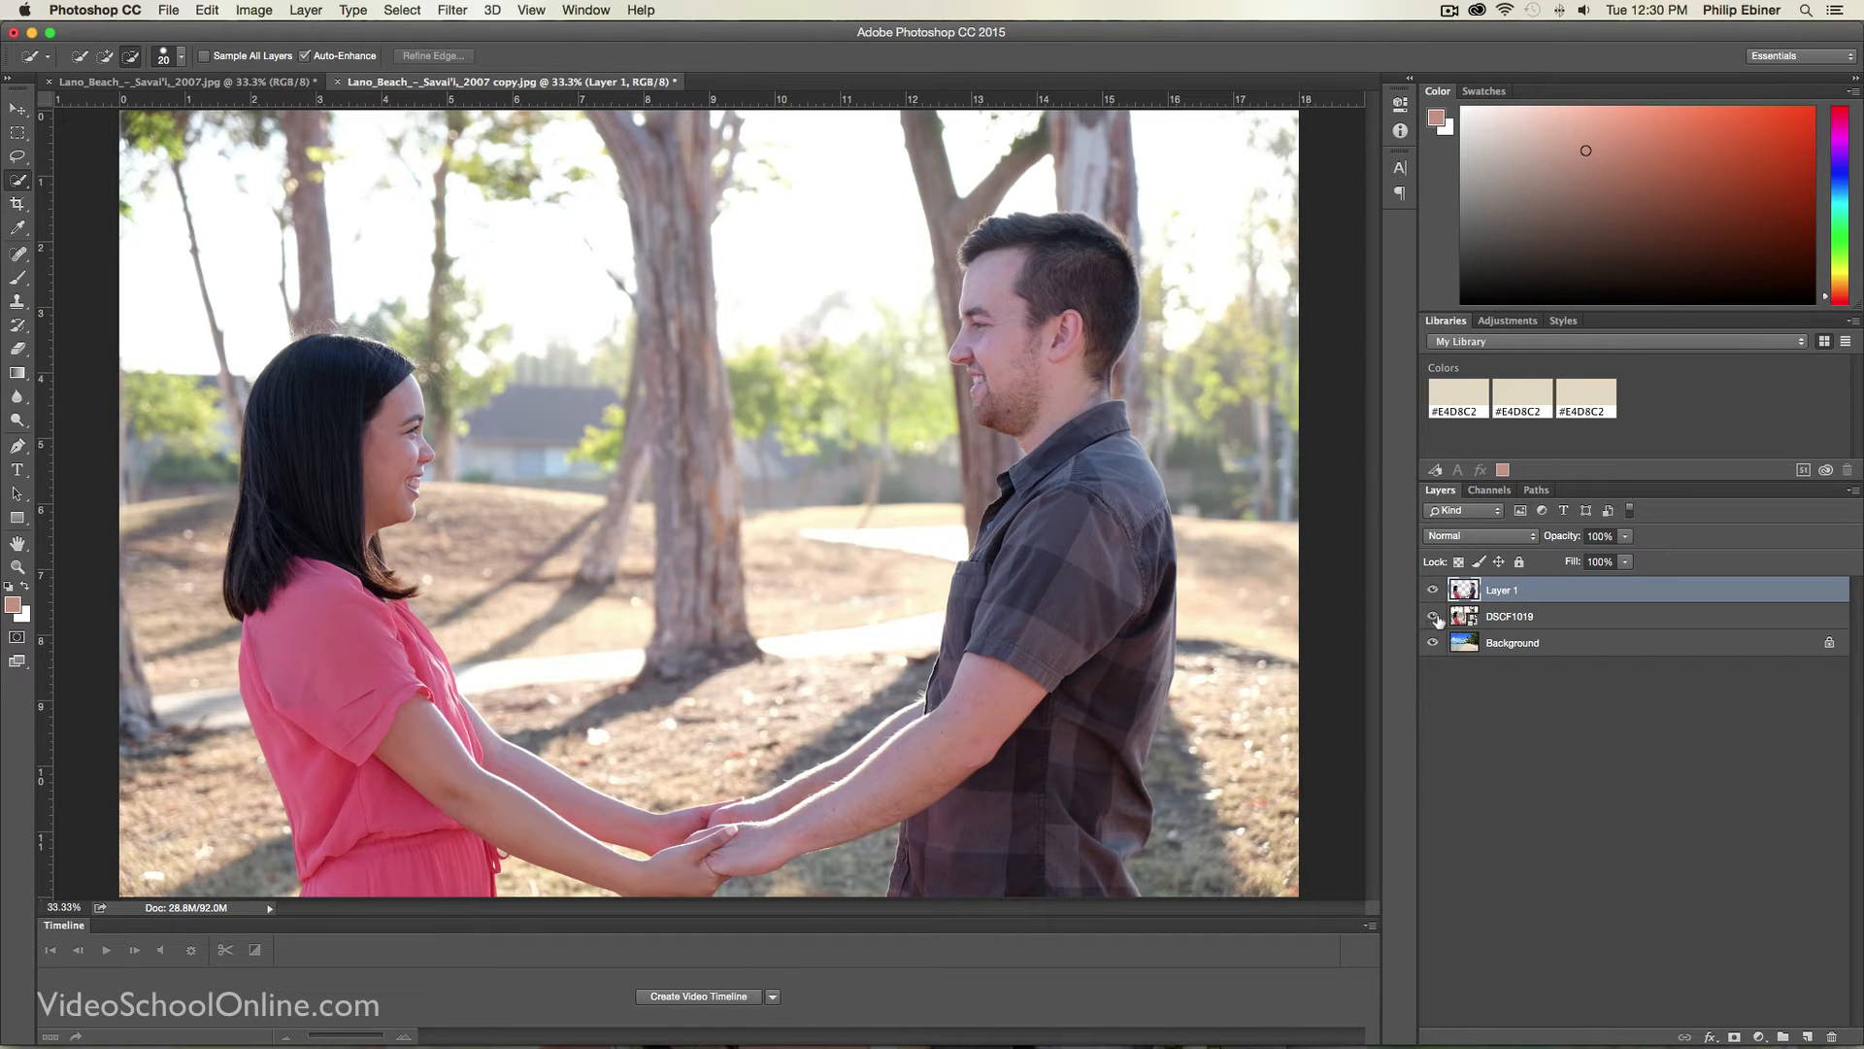
{"action": "left_click", "coordinate": [1433, 617]}
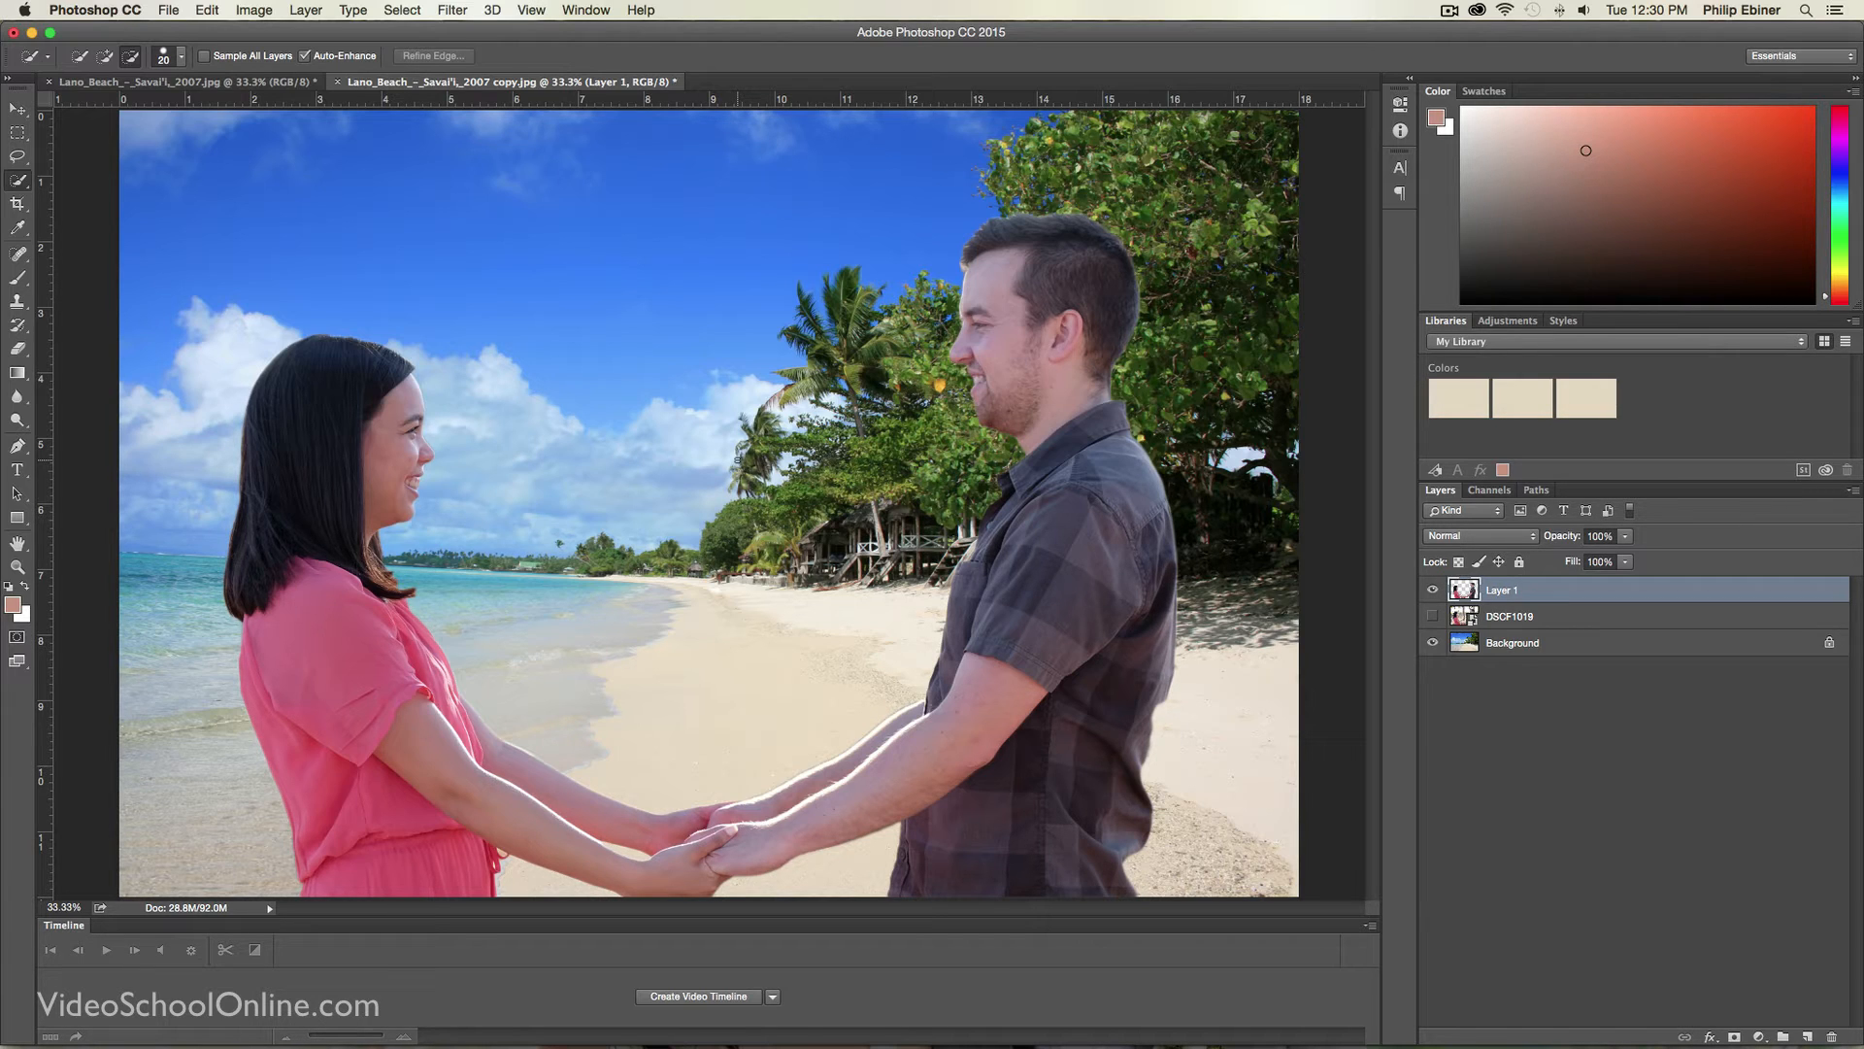
{"action": "left_click", "coordinate": [277, 81]}
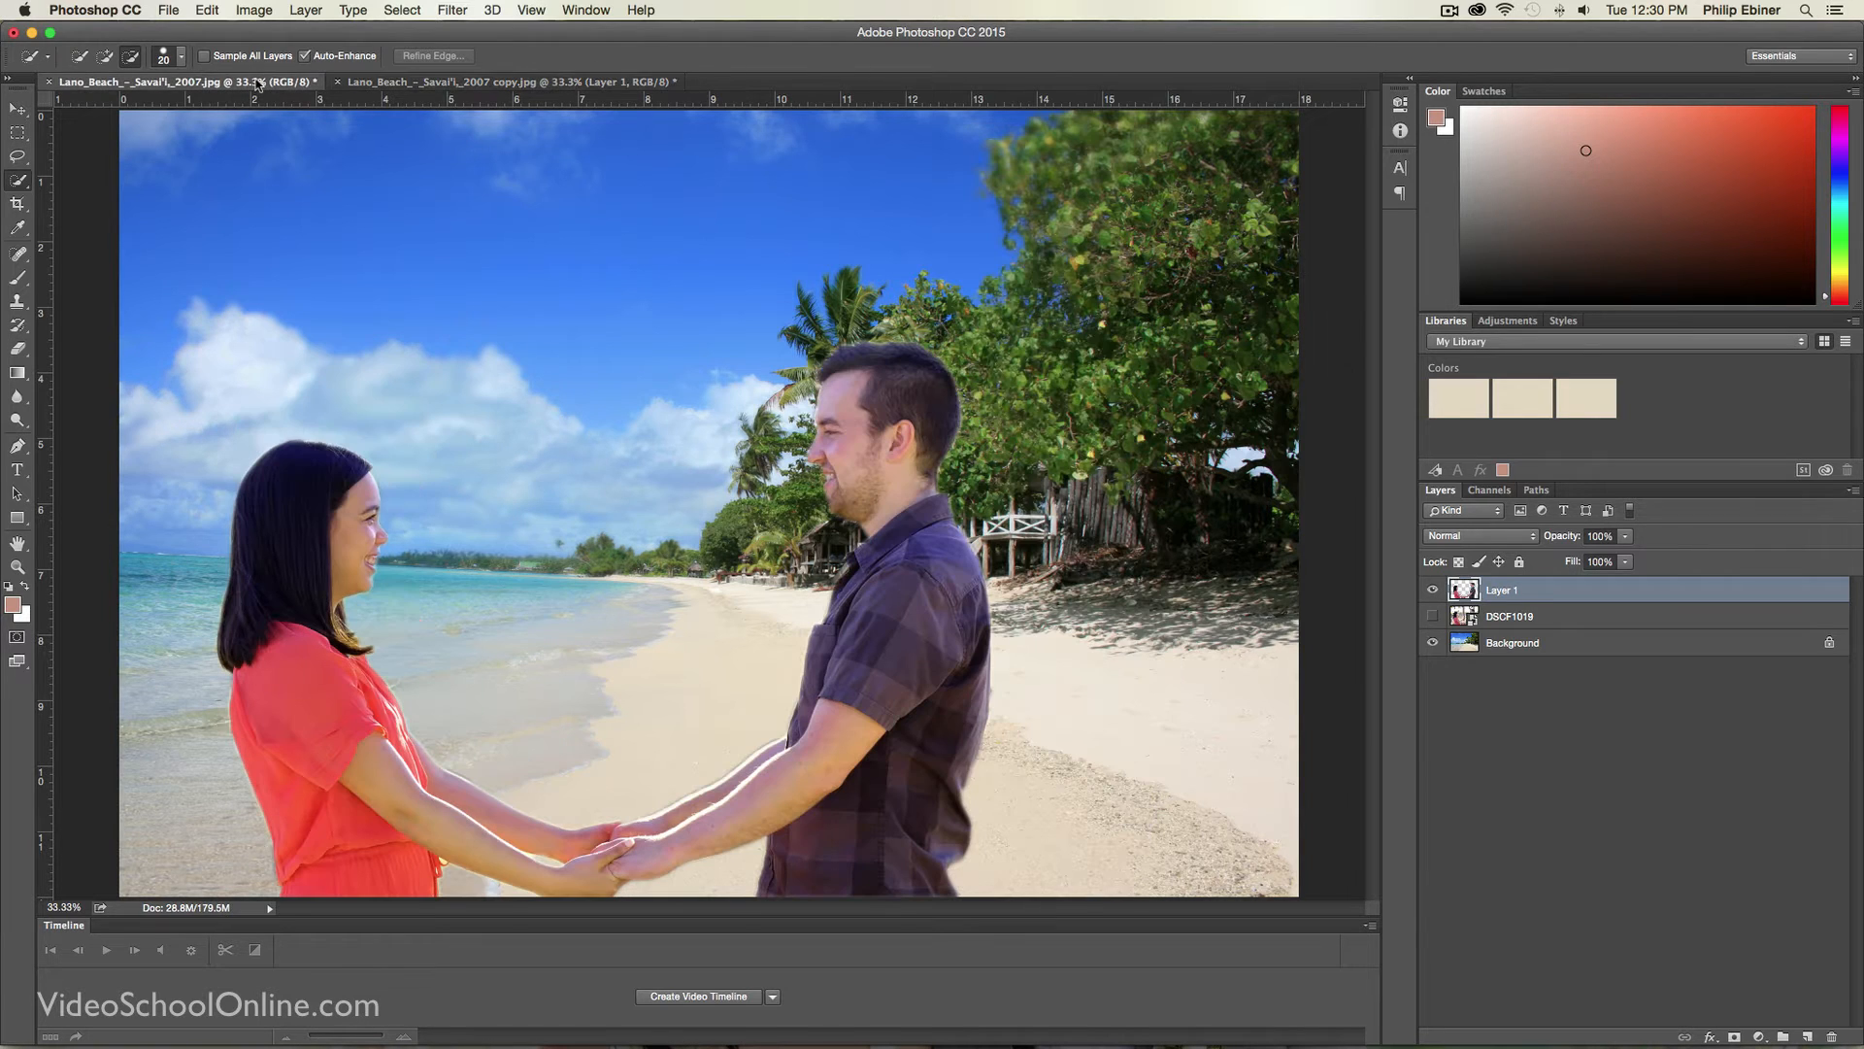
{"action": "left_click", "coordinate": [494, 83]}
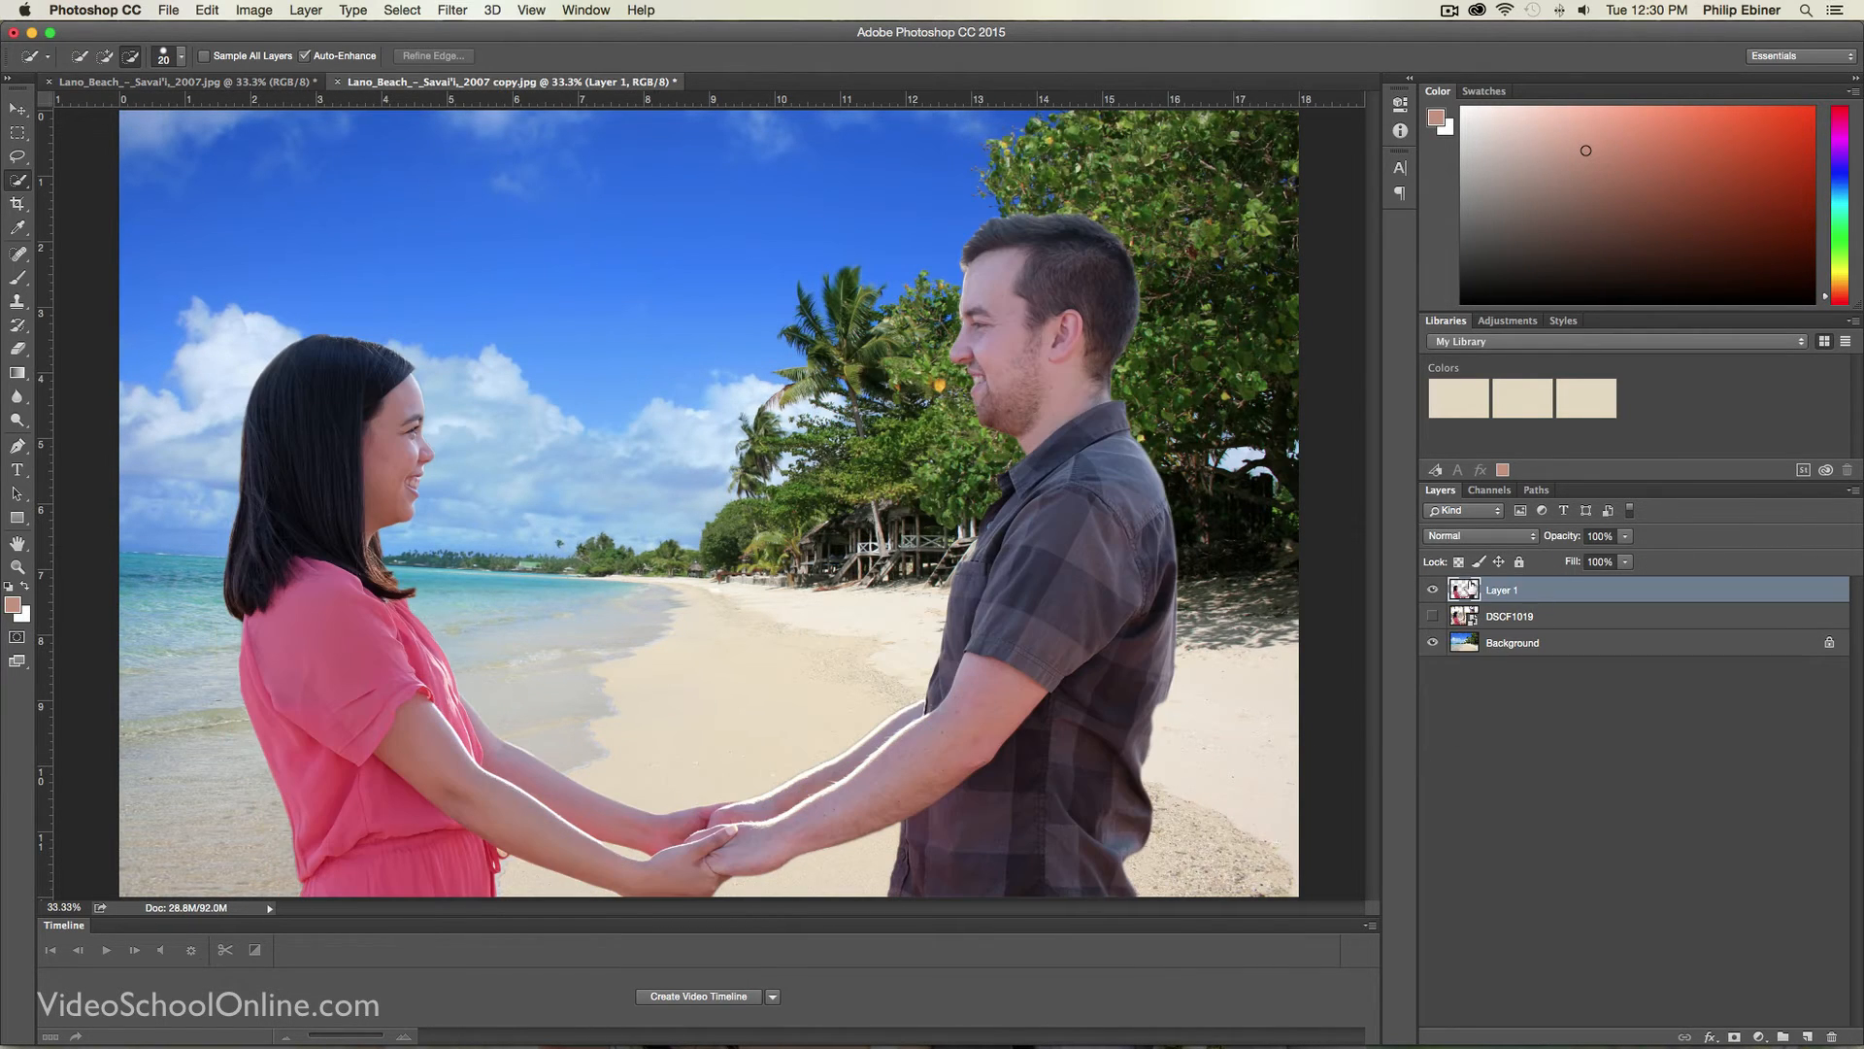
Step: Scale the cut-out couple proportionally to about 82% and place them against the image's lower edge, left of centre
{"action": "key", "text": "v"}
{"action": "left_click_drag", "start_coordinate": [1182, 209], "coordinate": [1005, 340]}
{"action": "left_click_drag", "start_coordinate": [890, 452], "coordinate": [895, 339]}
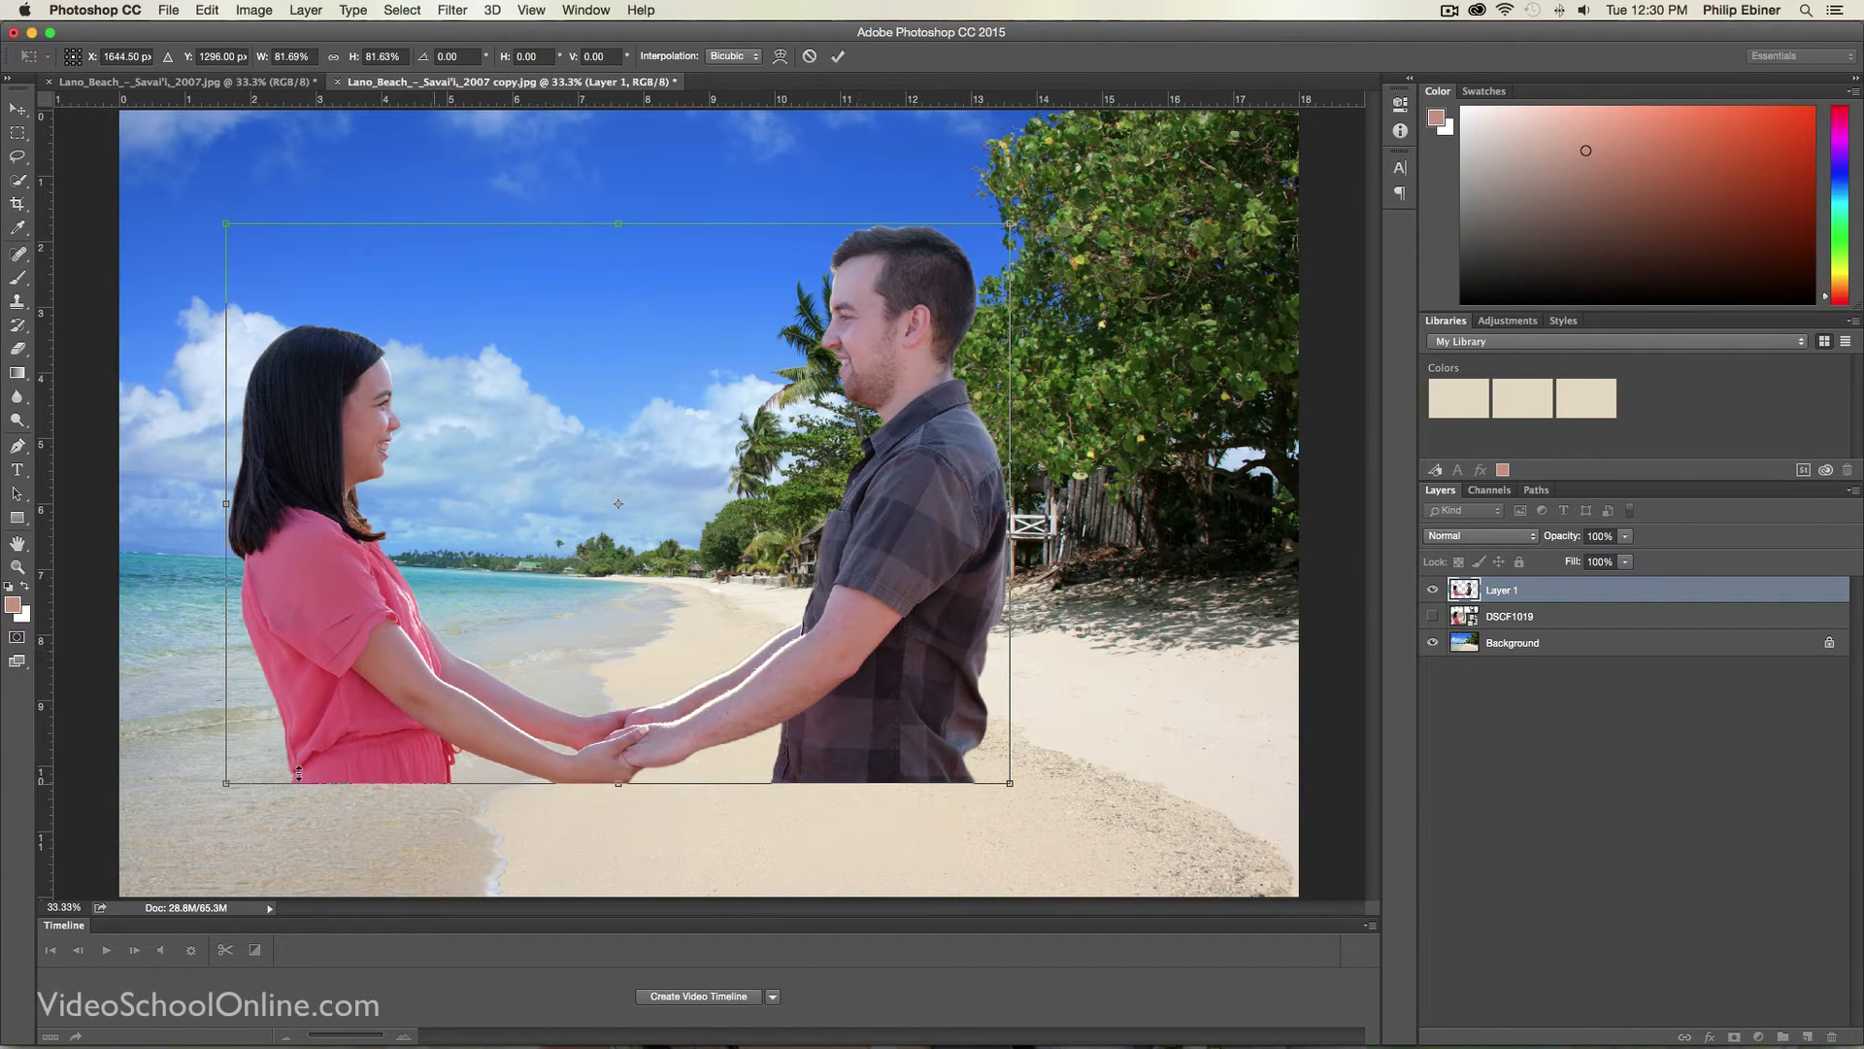
{"action": "left_click_drag", "start_coordinate": [860, 499], "coordinate": [911, 595]}
{"action": "key", "text": "Return"}
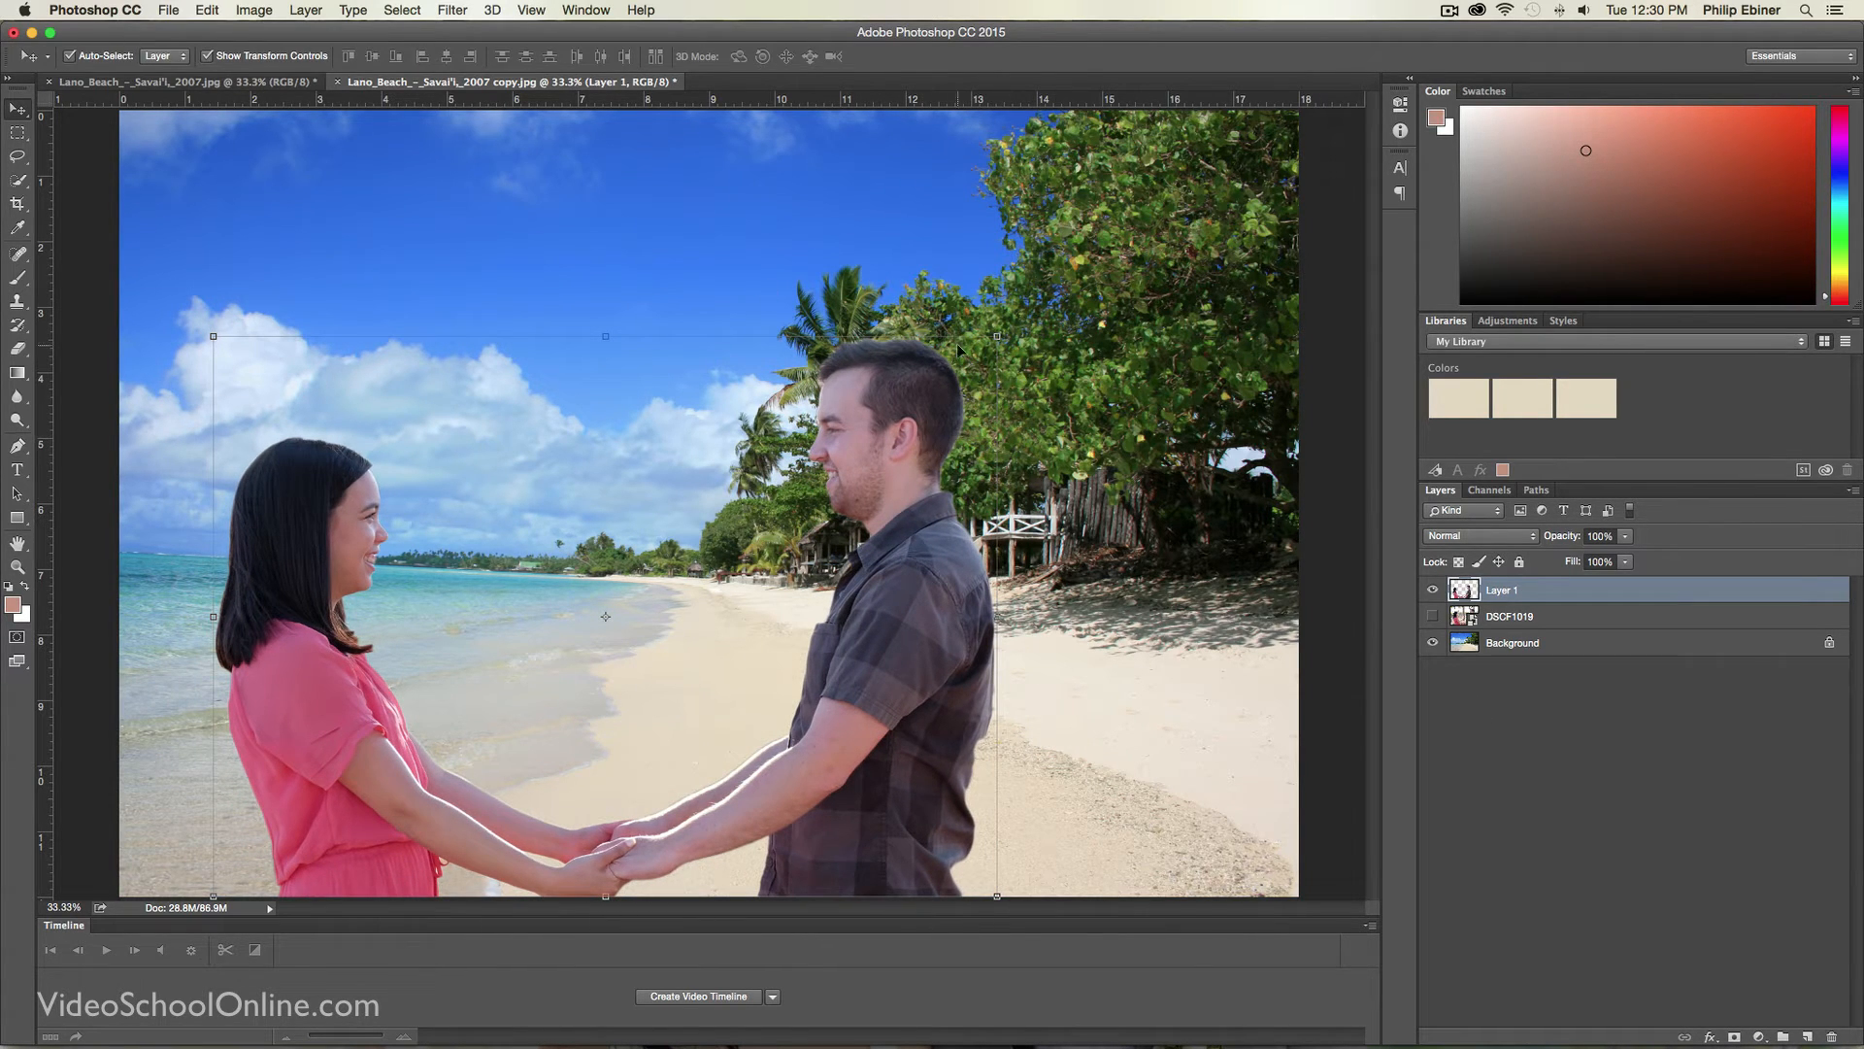
Step: Duplicate Layer 1 as a layer named Hue, and hide the original Layer 1
{"action": "right_click", "coordinate": [1520, 593]}
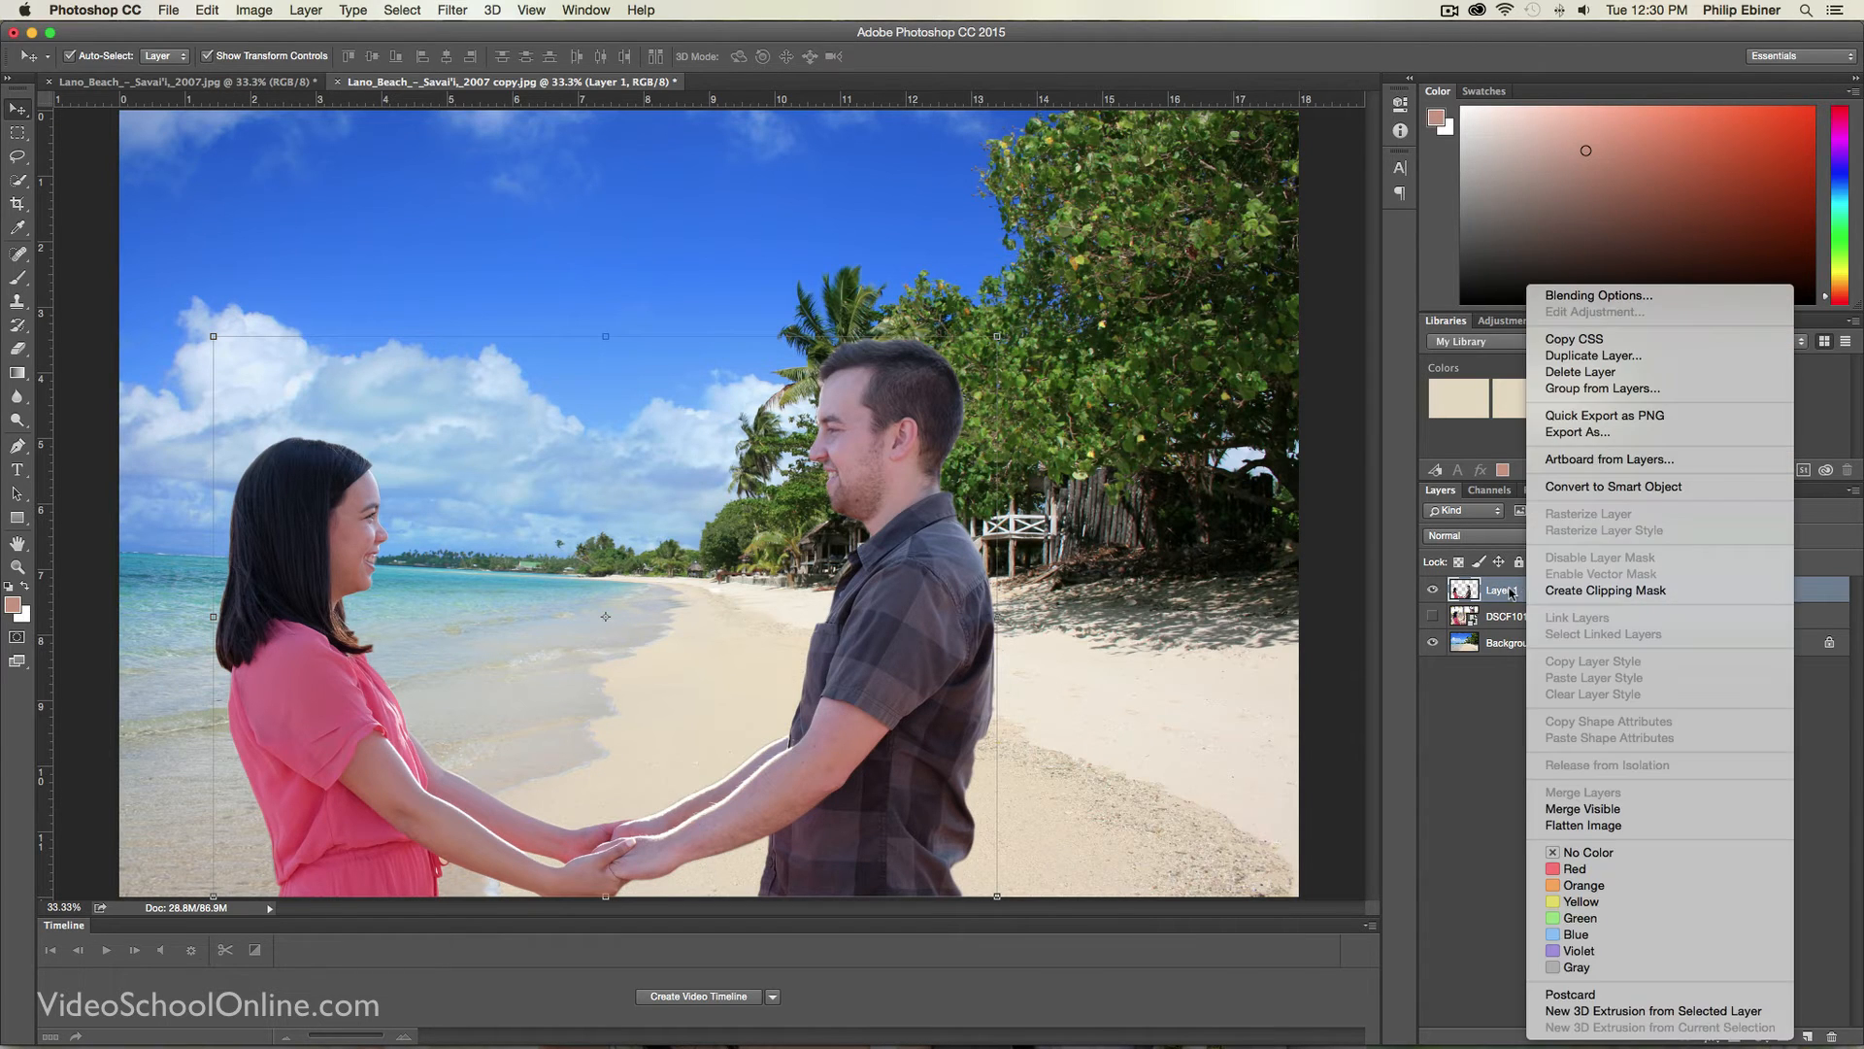
{"action": "left_click", "coordinate": [1500, 593]}
{"action": "left_click_drag", "start_coordinate": [1496, 592], "coordinate": [1809, 1035]}
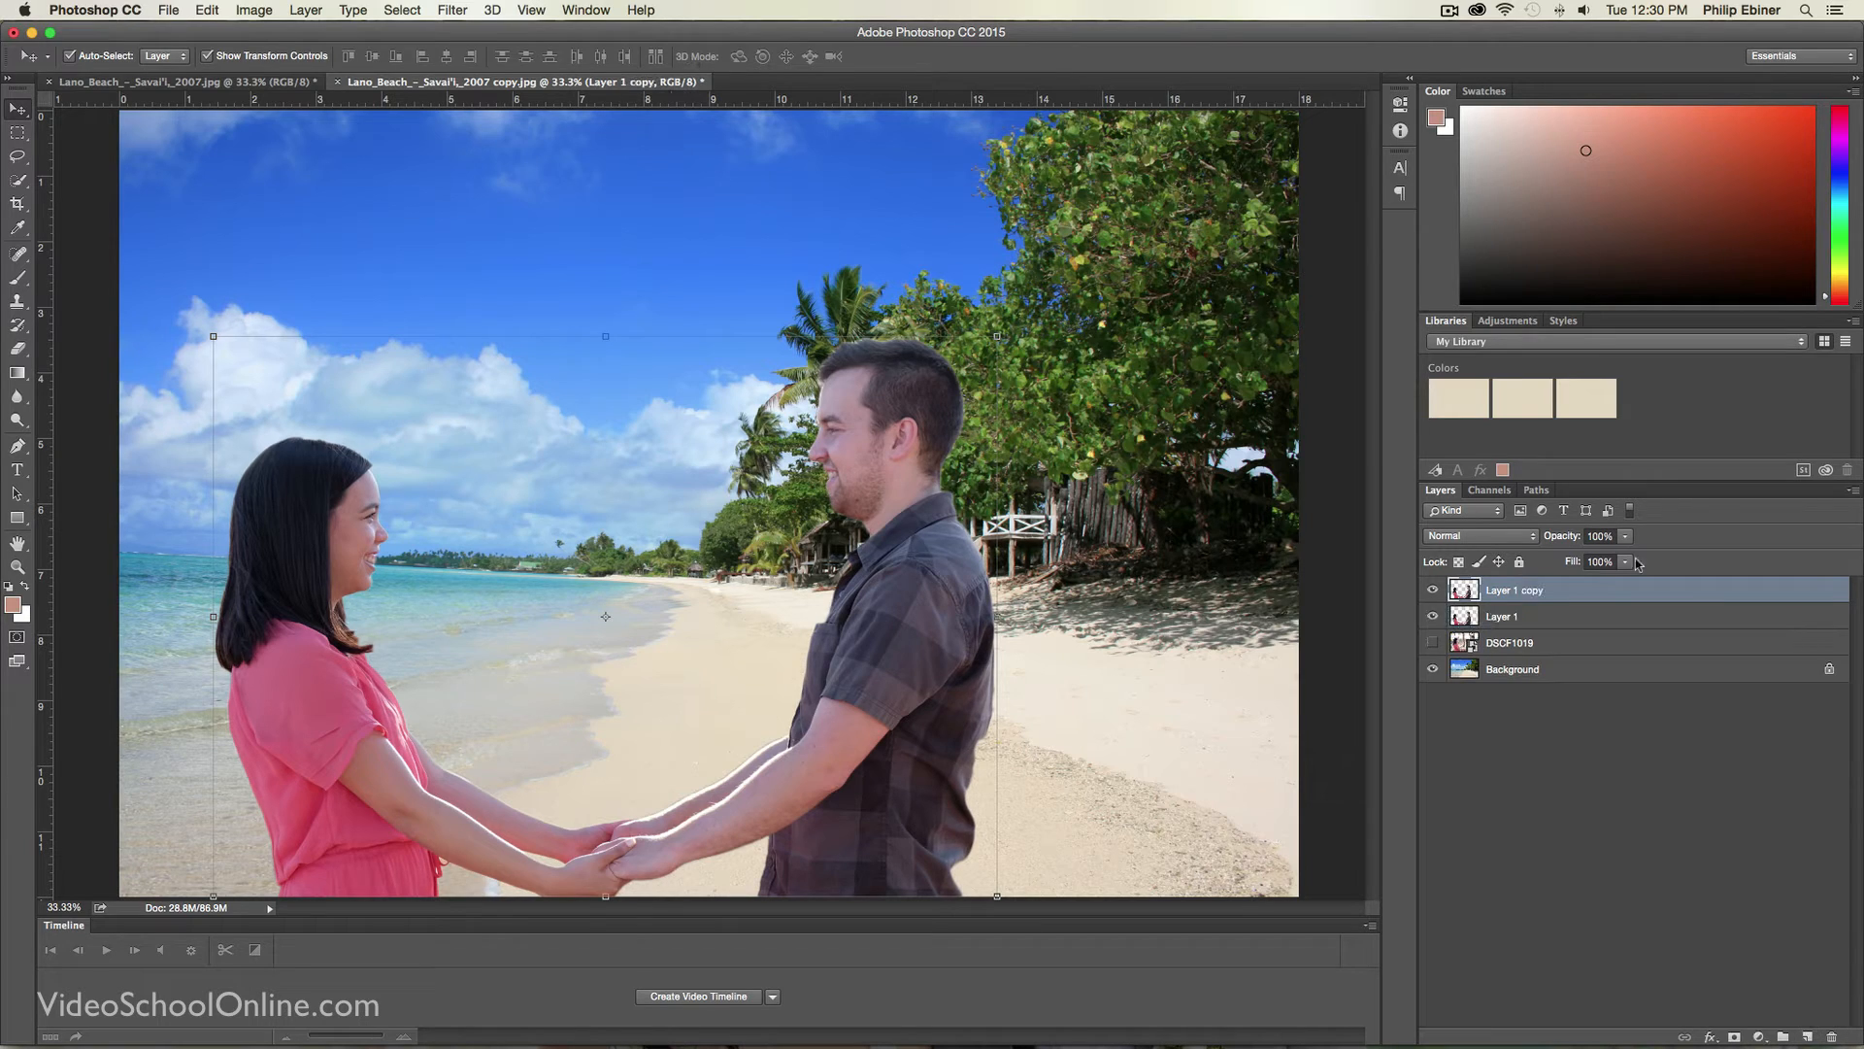
{"action": "double_click", "coordinate": [1510, 589]}
{"action": "type", "text": "Hue"}
{"action": "key", "text": "Return"}
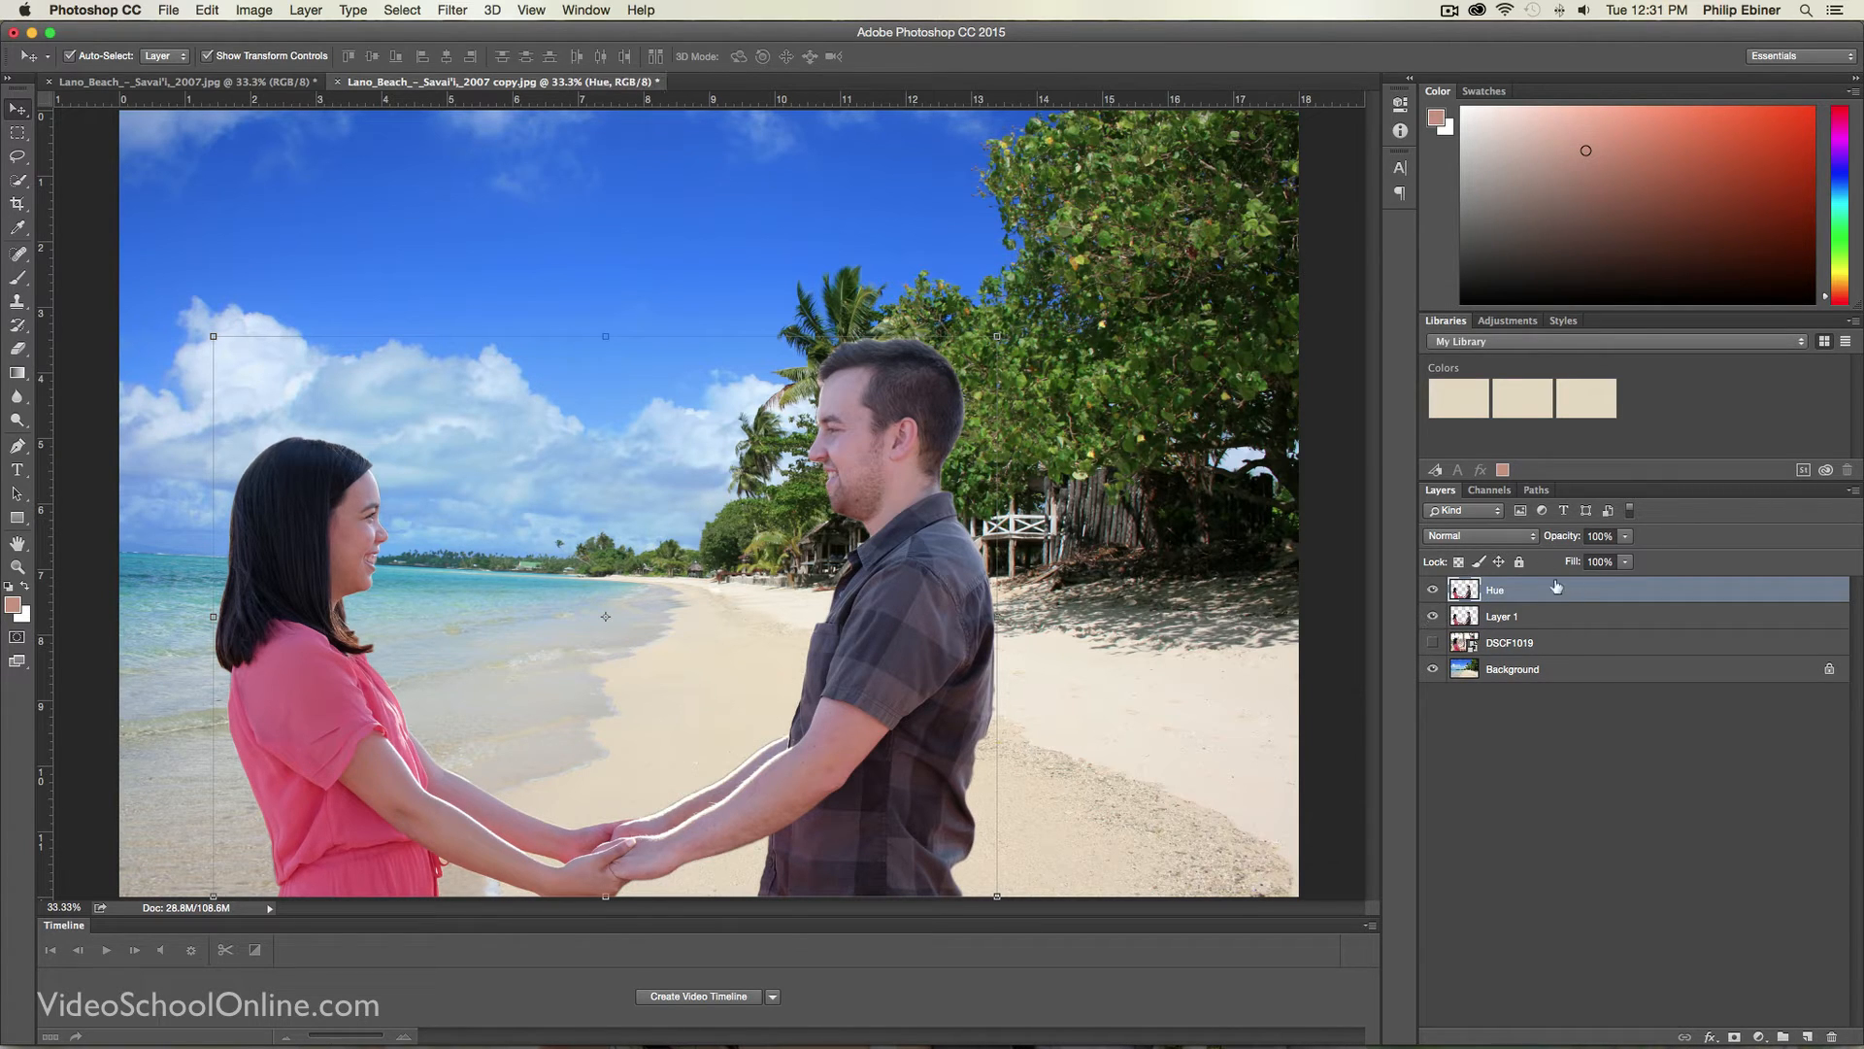
{"action": "left_click", "coordinate": [1435, 616]}
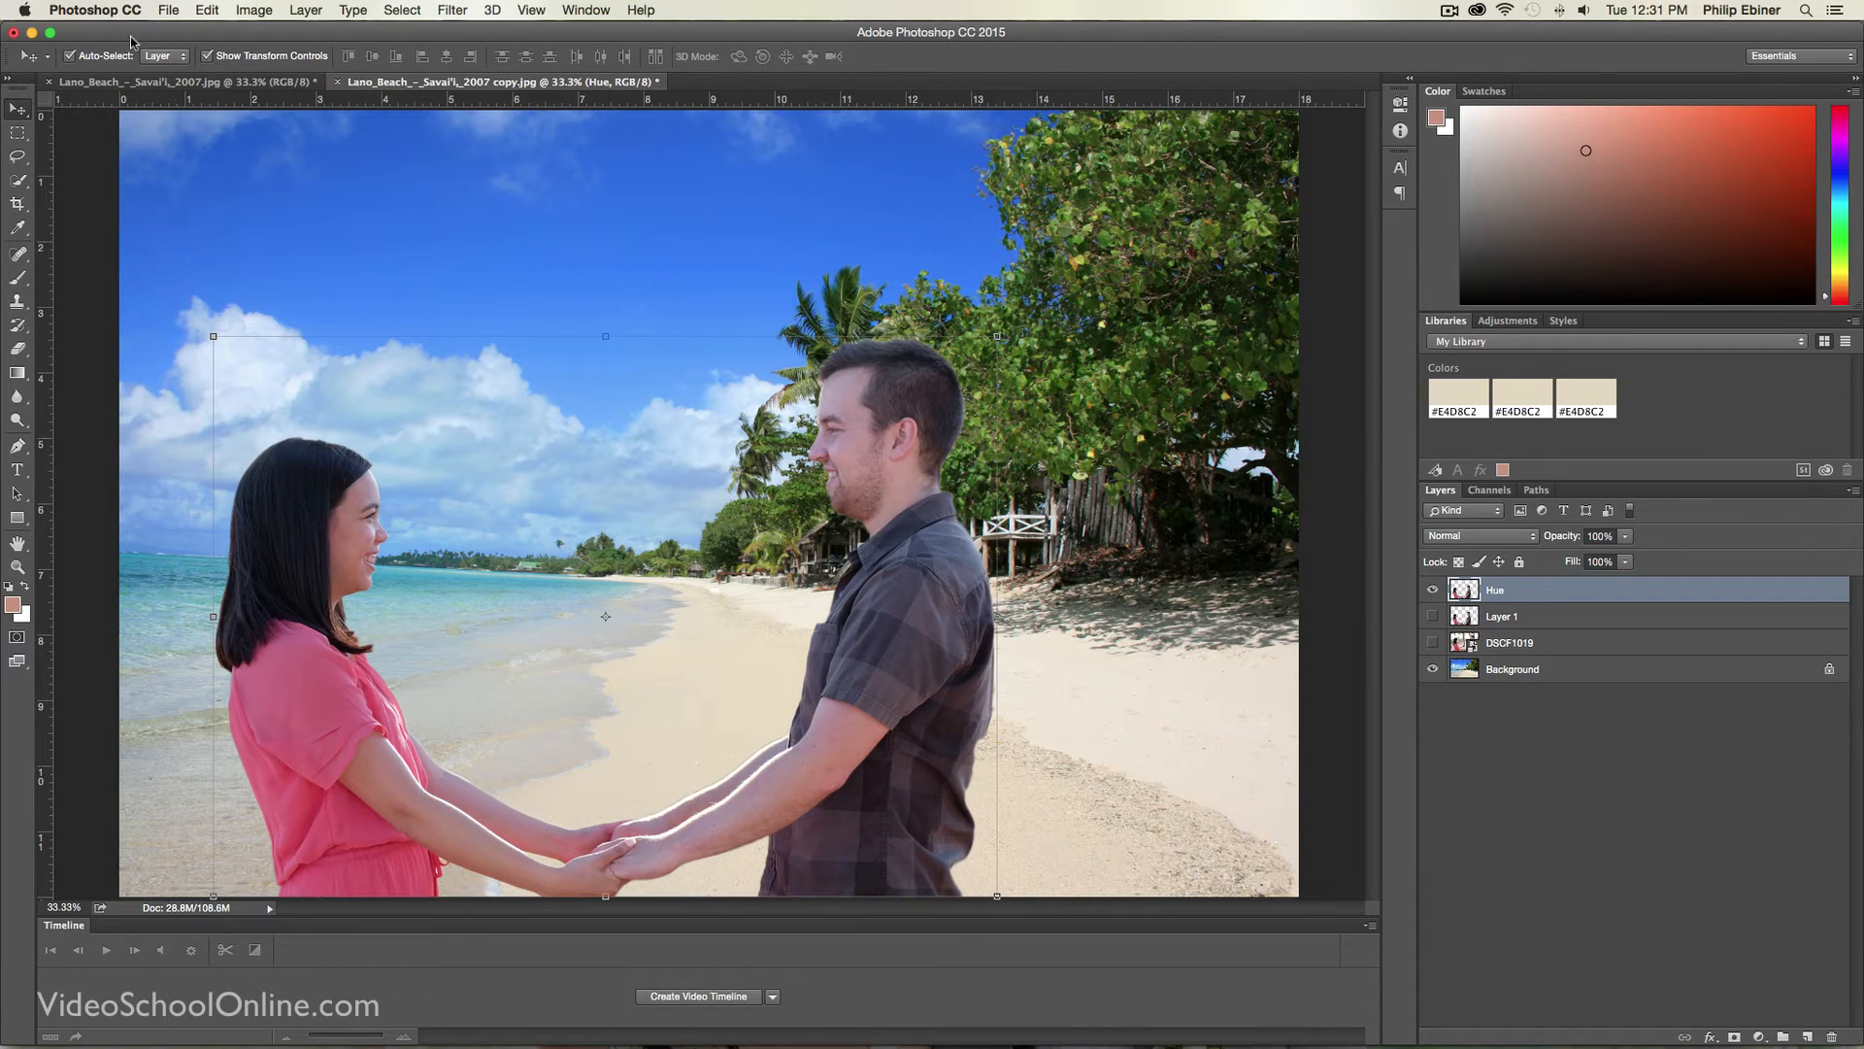
Step: Apply a Hue/Saturation adjustment with Hue +19 to the Hue layer, comparing it with the preview off and on
{"action": "left_click", "coordinate": [250, 9]}
{"action": "mouse_move", "coordinate": [264, 59]}
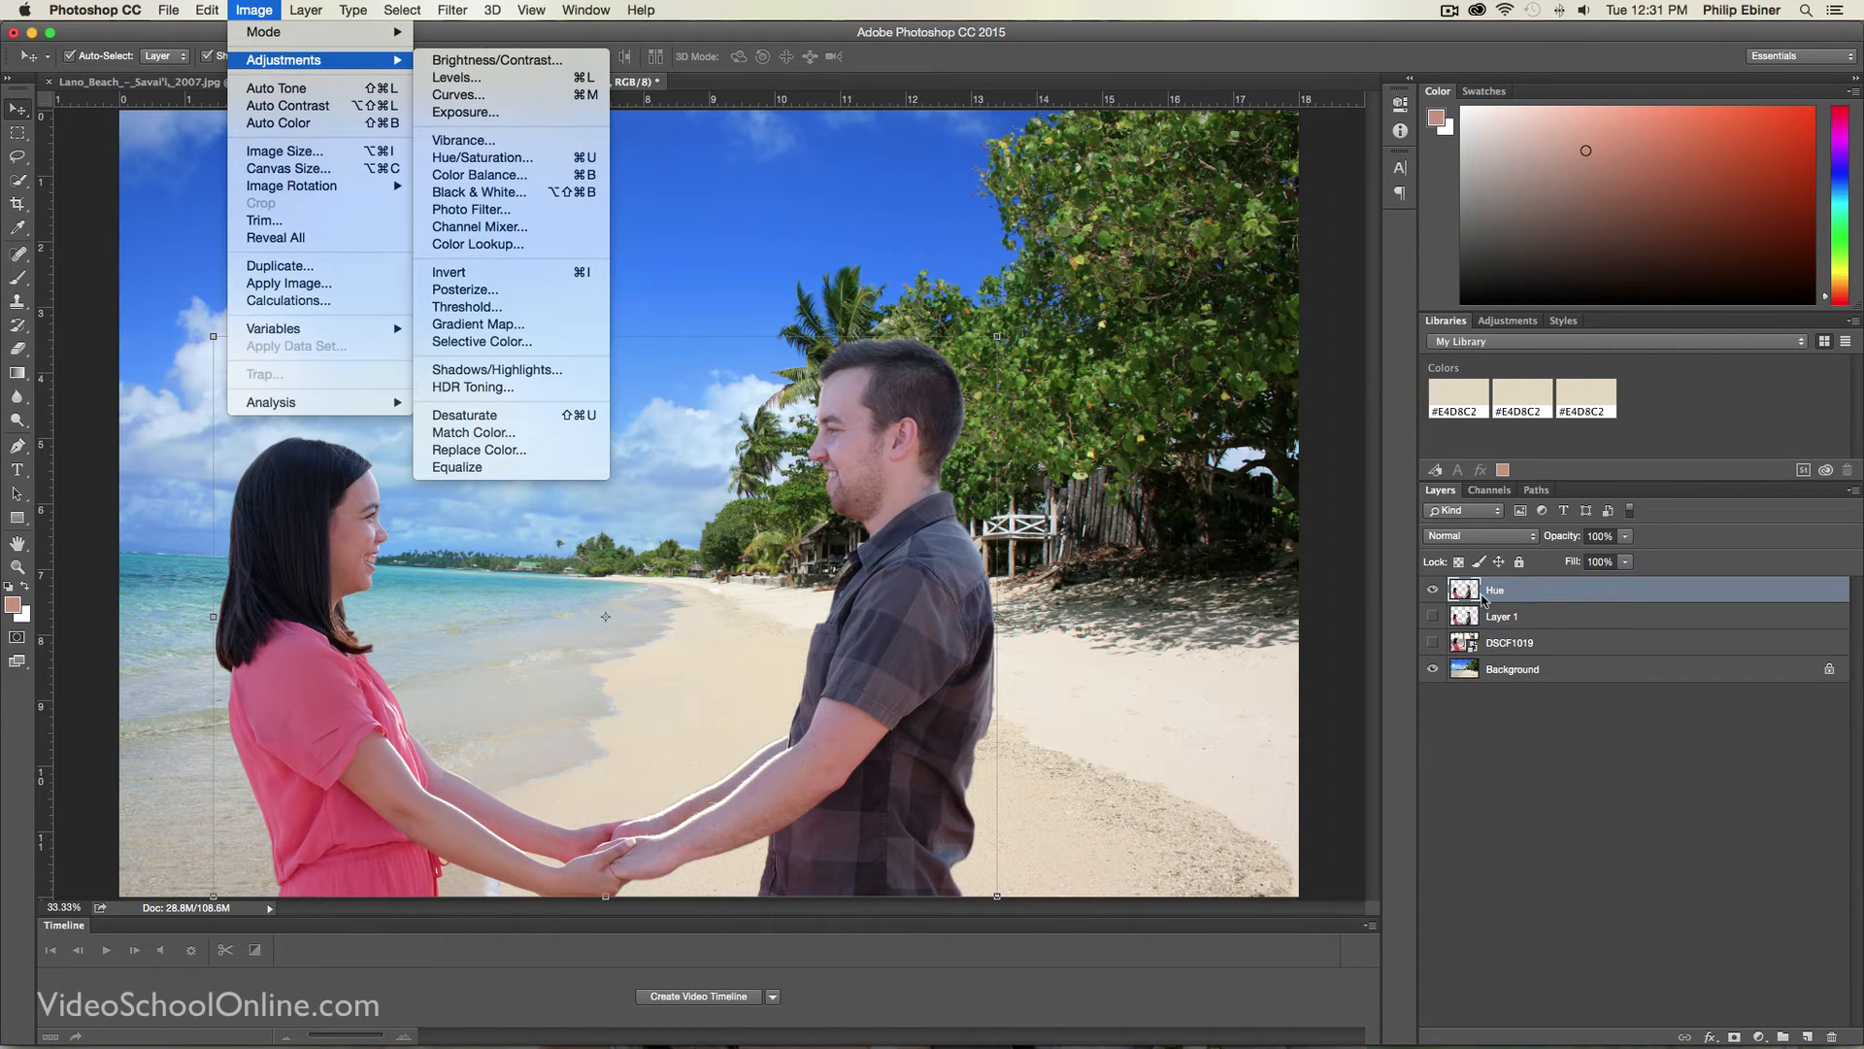
{"action": "left_click", "coordinate": [469, 158]}
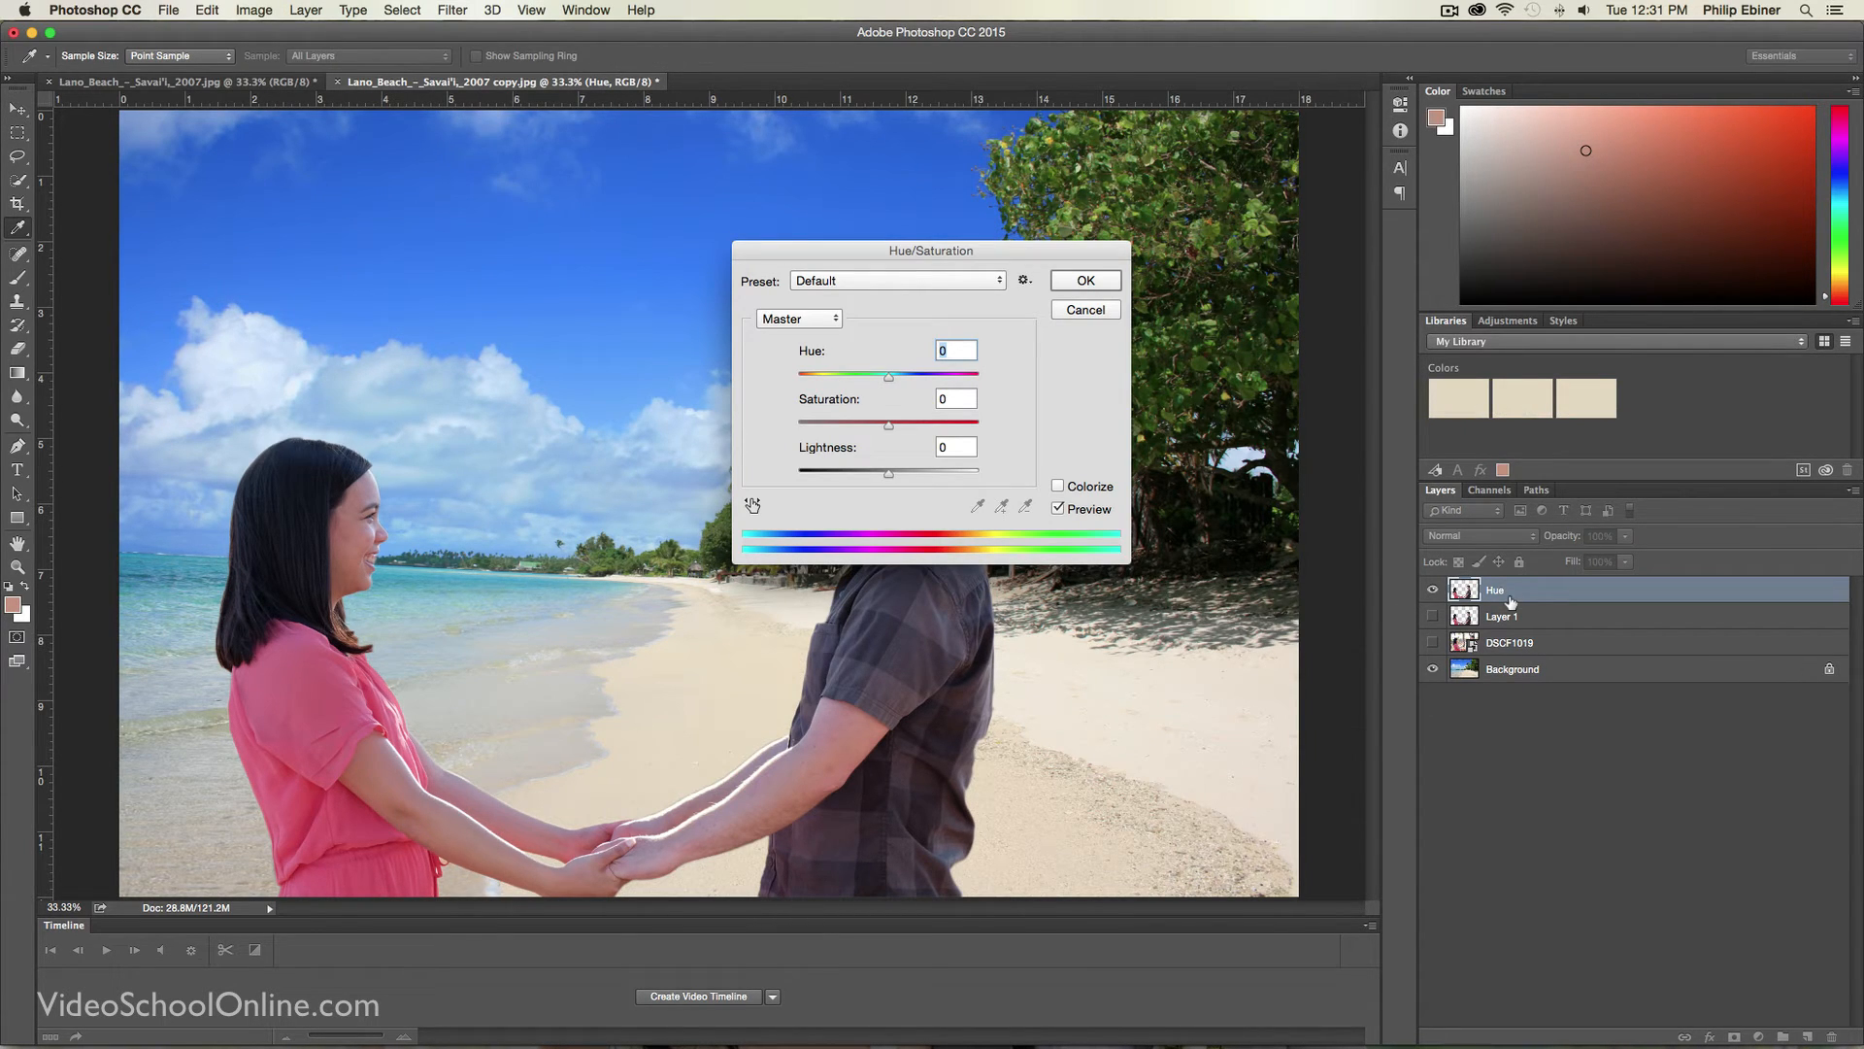
{"action": "left_click_drag", "start_coordinate": [1012, 256], "coordinate": [1316, 162]}
{"action": "mouse_move", "coordinate": [1192, 282]}
{"action": "left_mouse_down"}
{"action": "mouse_move", "coordinate": [1159, 290]}
{"action": "mouse_move", "coordinate": [1208, 285]}
{"action": "left_mouse_up"}
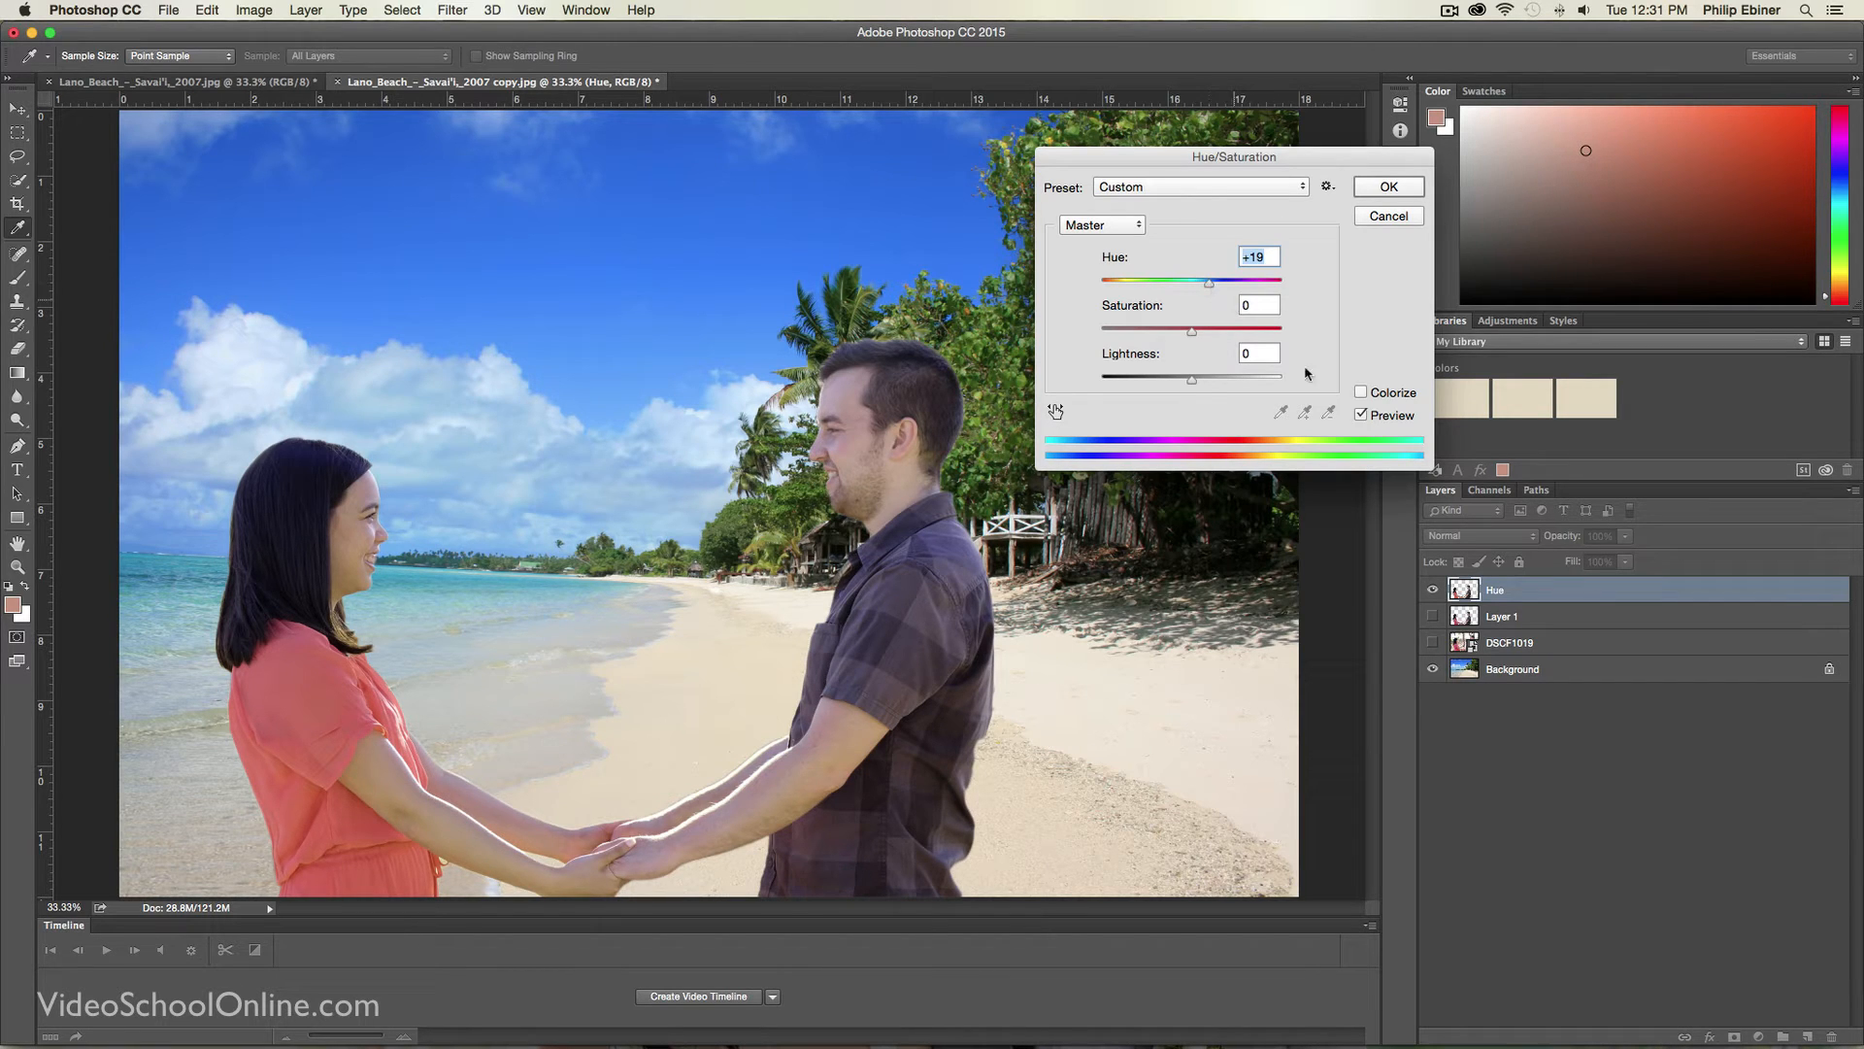
{"action": "left_click", "coordinate": [1361, 416]}
{"action": "left_click", "coordinate": [1361, 415]}
{"action": "left_click", "coordinate": [1361, 416]}
{"action": "left_click", "coordinate": [1389, 186]}
{"action": "key", "text": "v"}
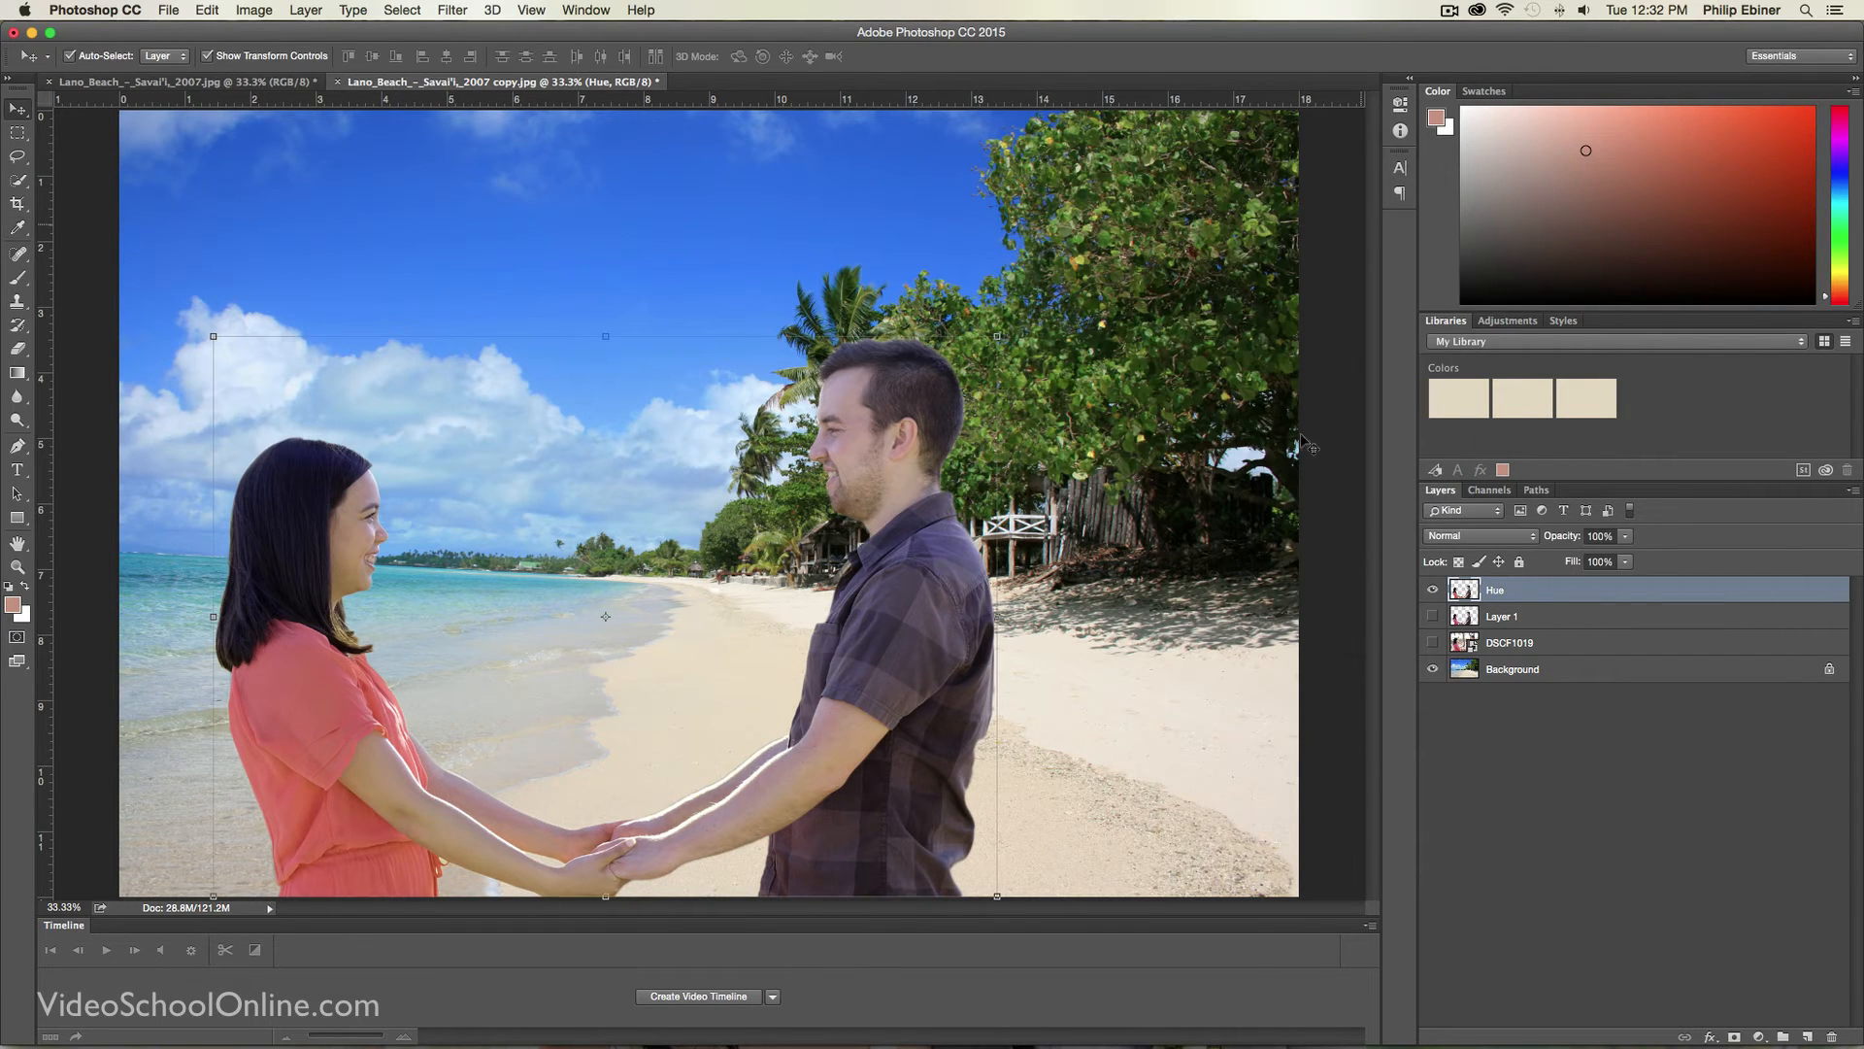
Step: Duplicate the Hue layer as a layer named Levels, and hide the Hue layer
{"action": "right_click", "coordinate": [1495, 600]}
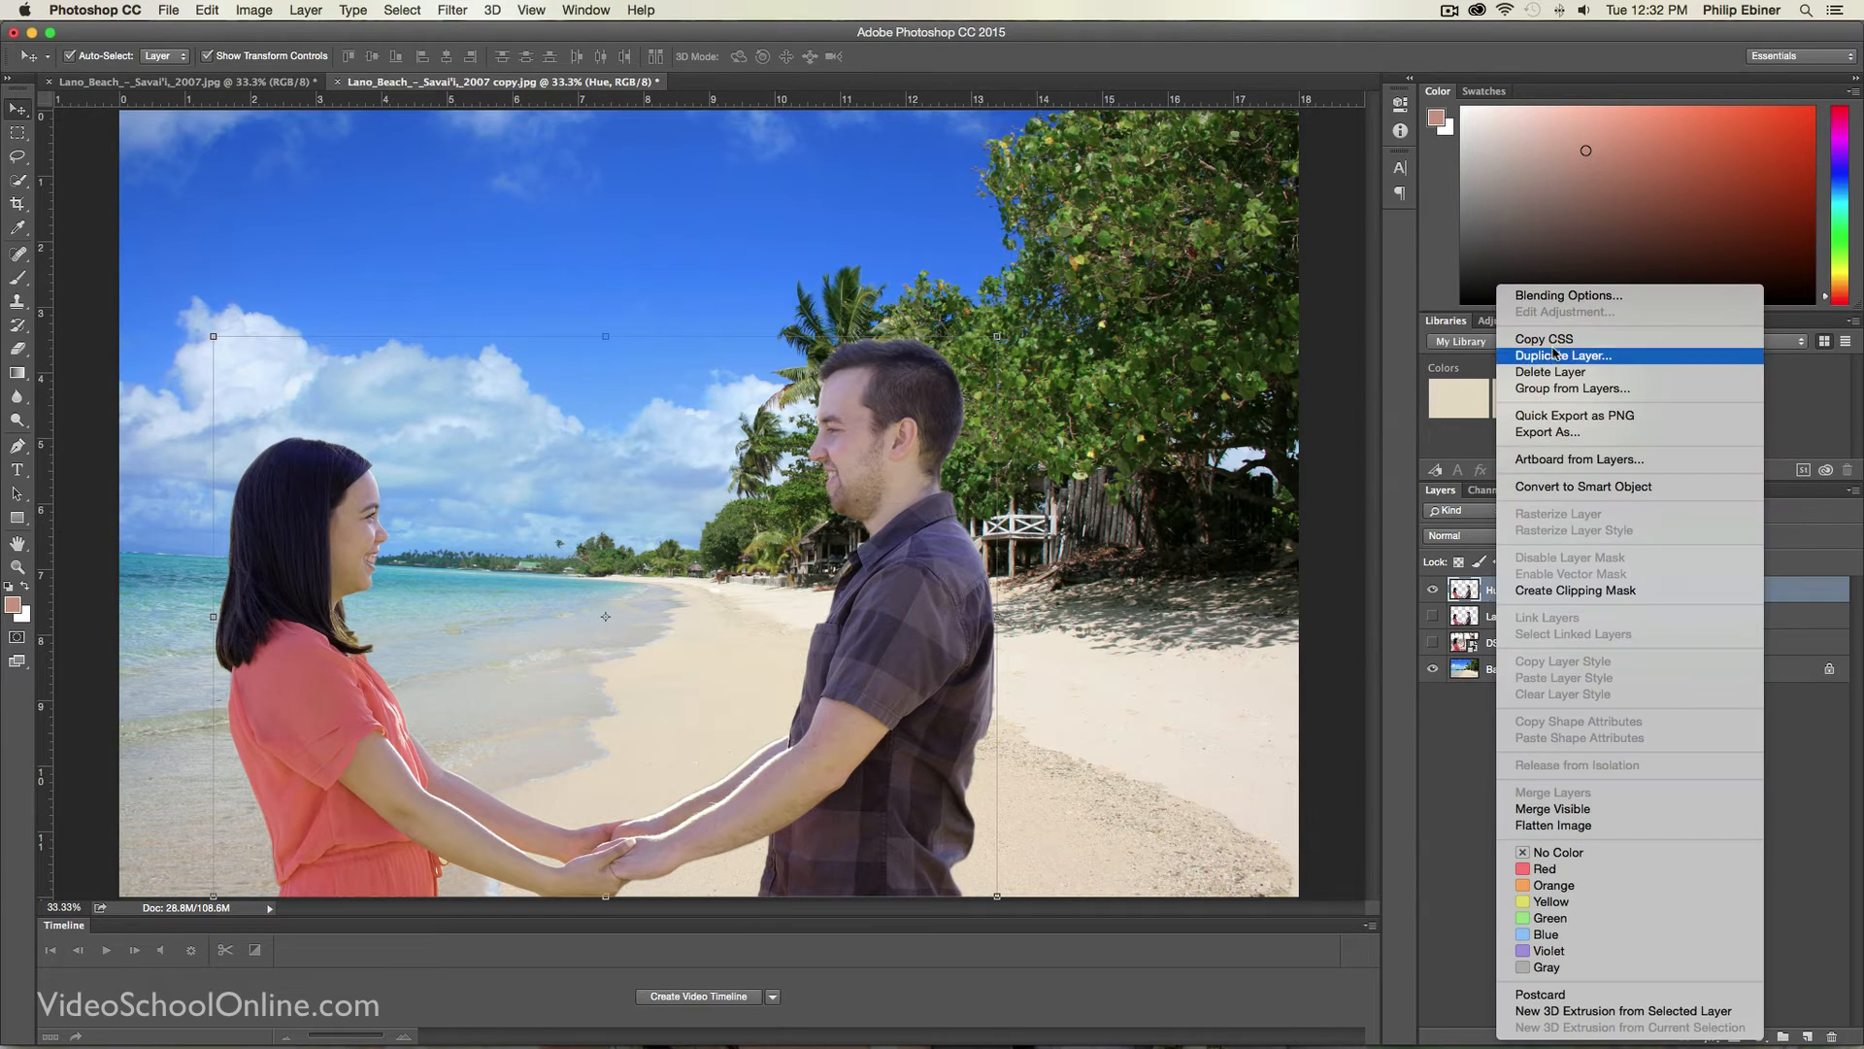
{"action": "left_click", "coordinate": [1478, 592]}
{"action": "double_click", "coordinate": [1495, 590]}
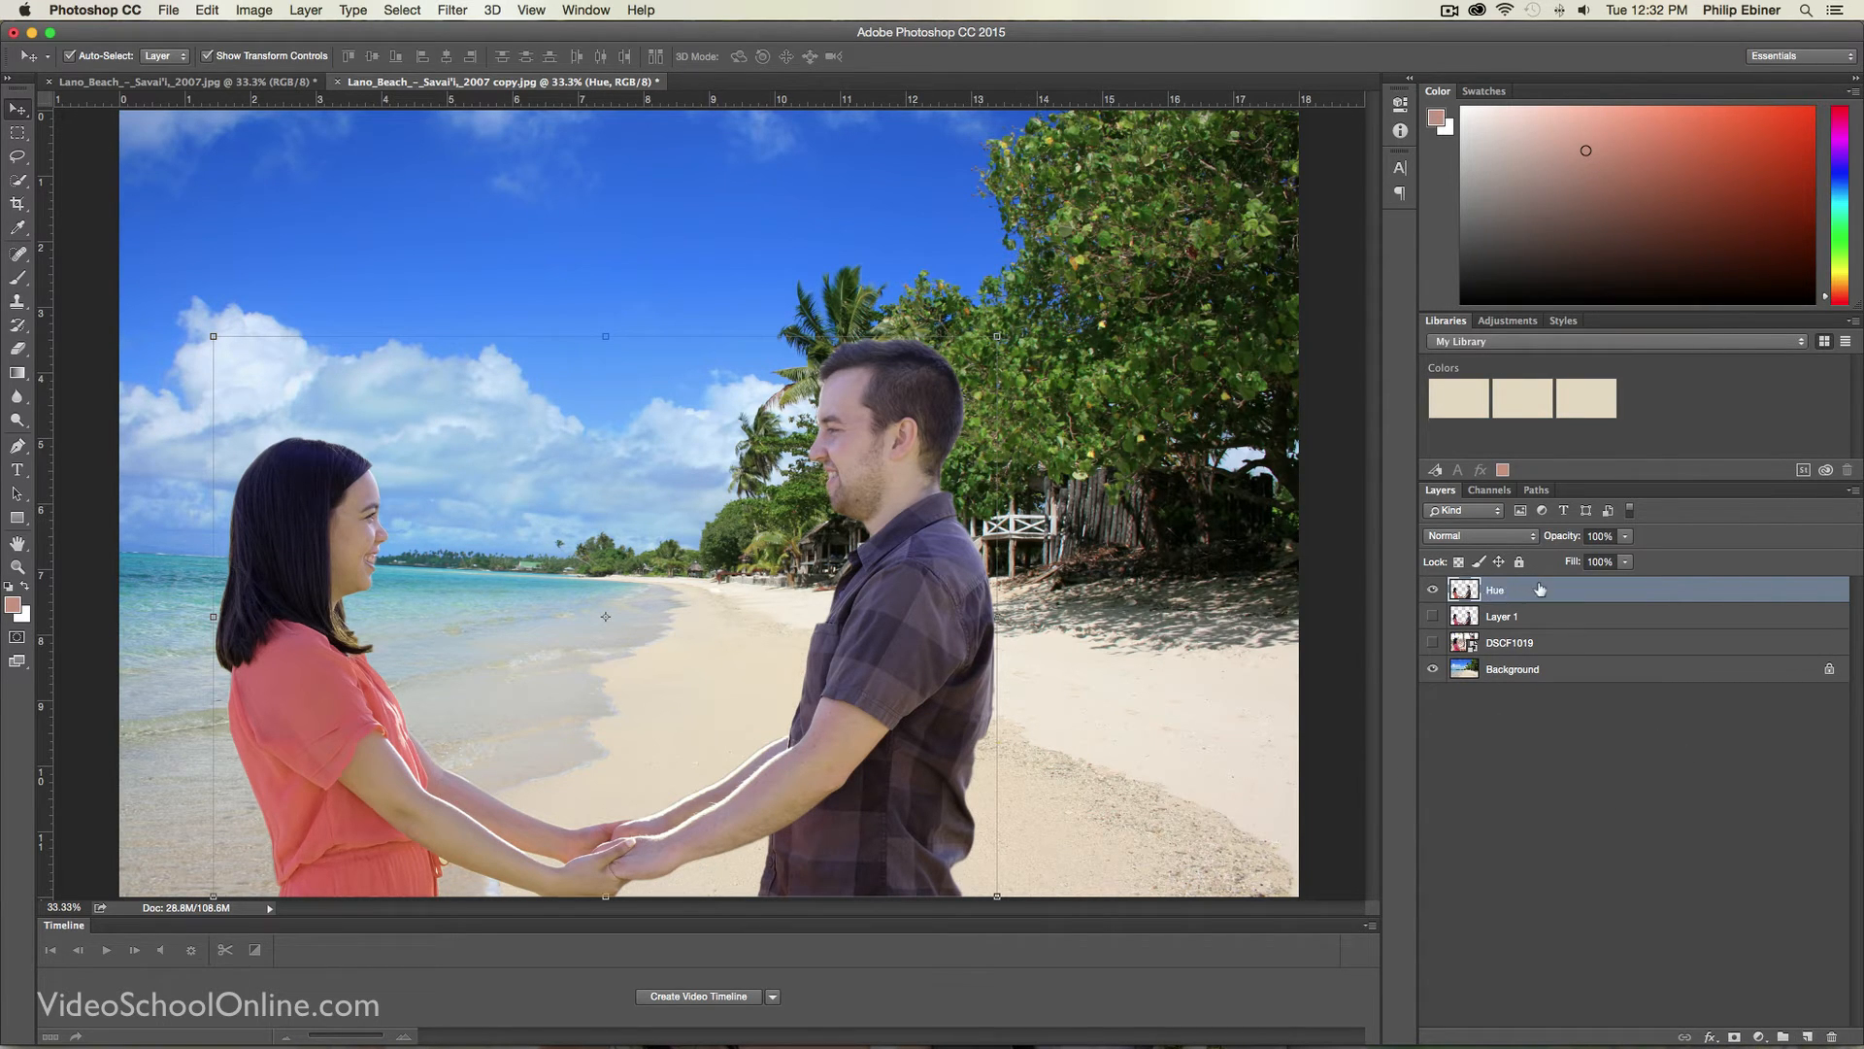
{"action": "left_click_drag", "start_coordinate": [1500, 592], "coordinate": [1797, 1037]}
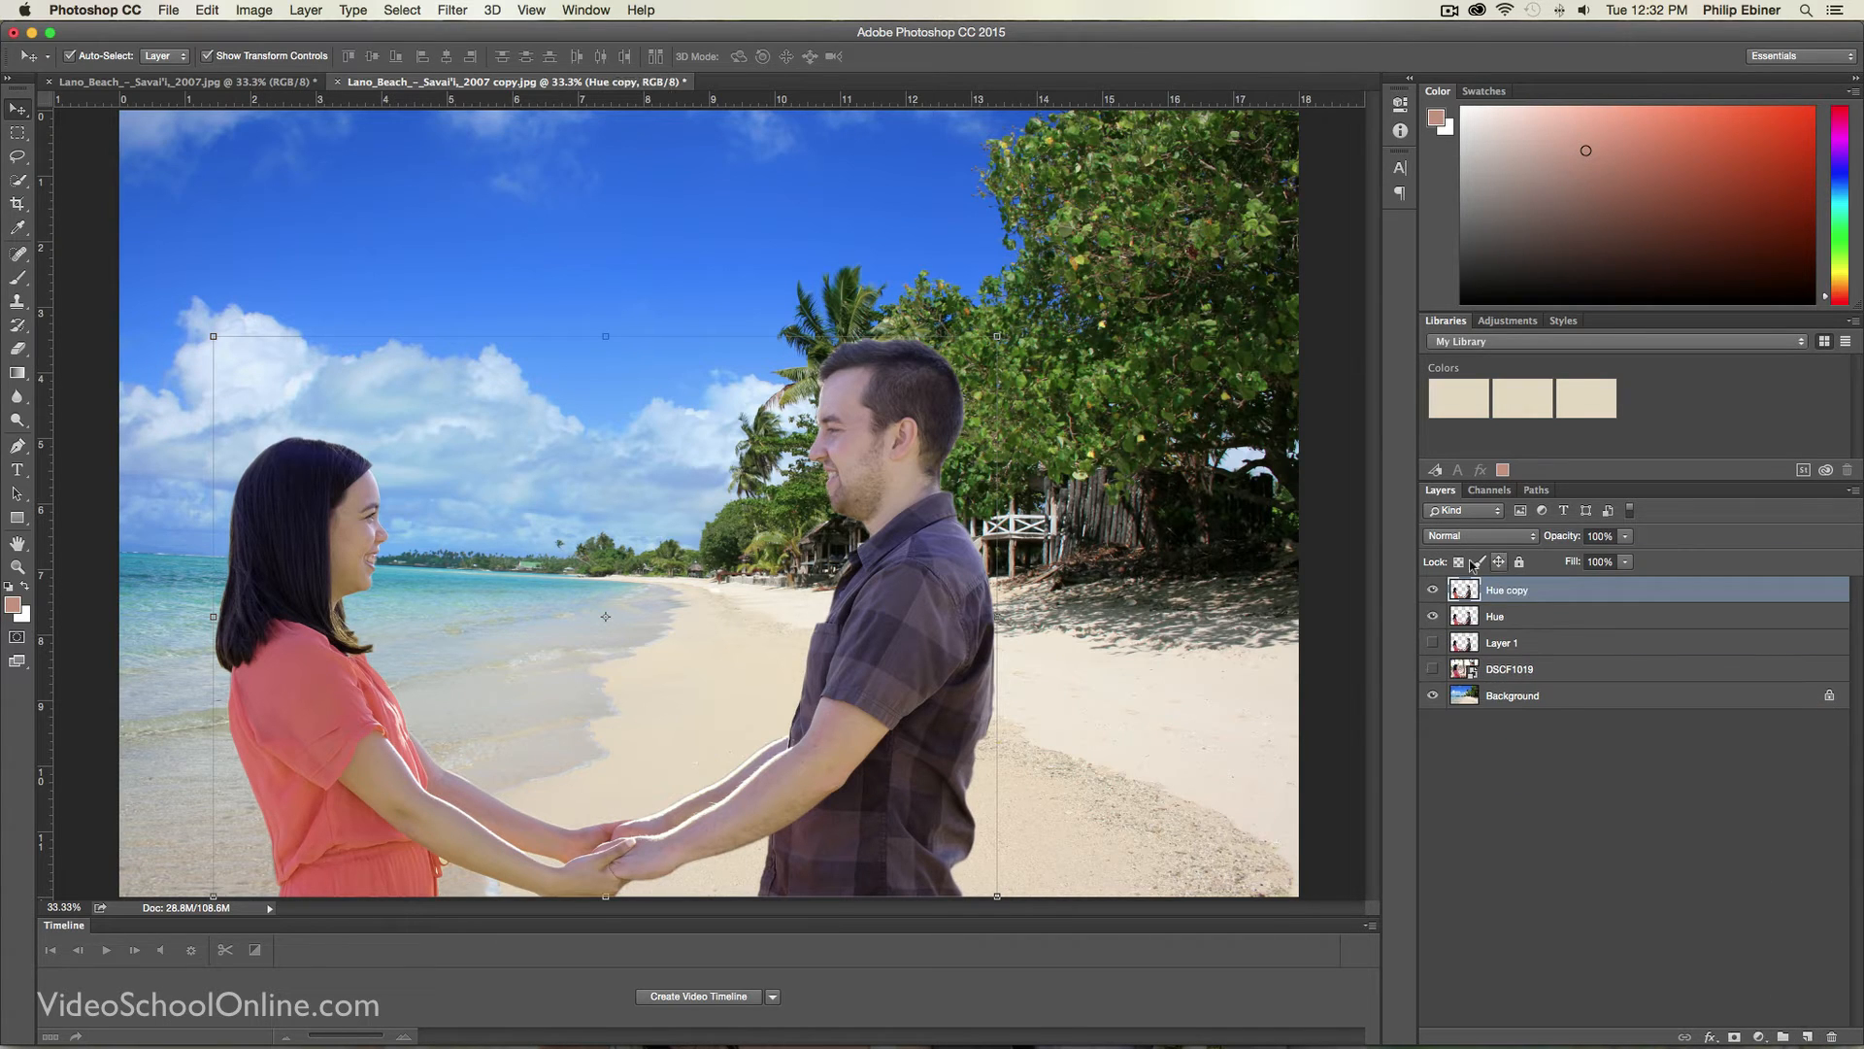
{"action": "double_click", "coordinate": [1511, 592]}
{"action": "type", "text": "Levels"}
{"action": "key", "text": "Return"}
Step: Apply a Levels adjustment to the Levels layer, moving the white input point slightly inward and adjusting the darker input levels
{"action": "left_click", "coordinate": [248, 9]}
{"action": "mouse_move", "coordinate": [277, 60]}
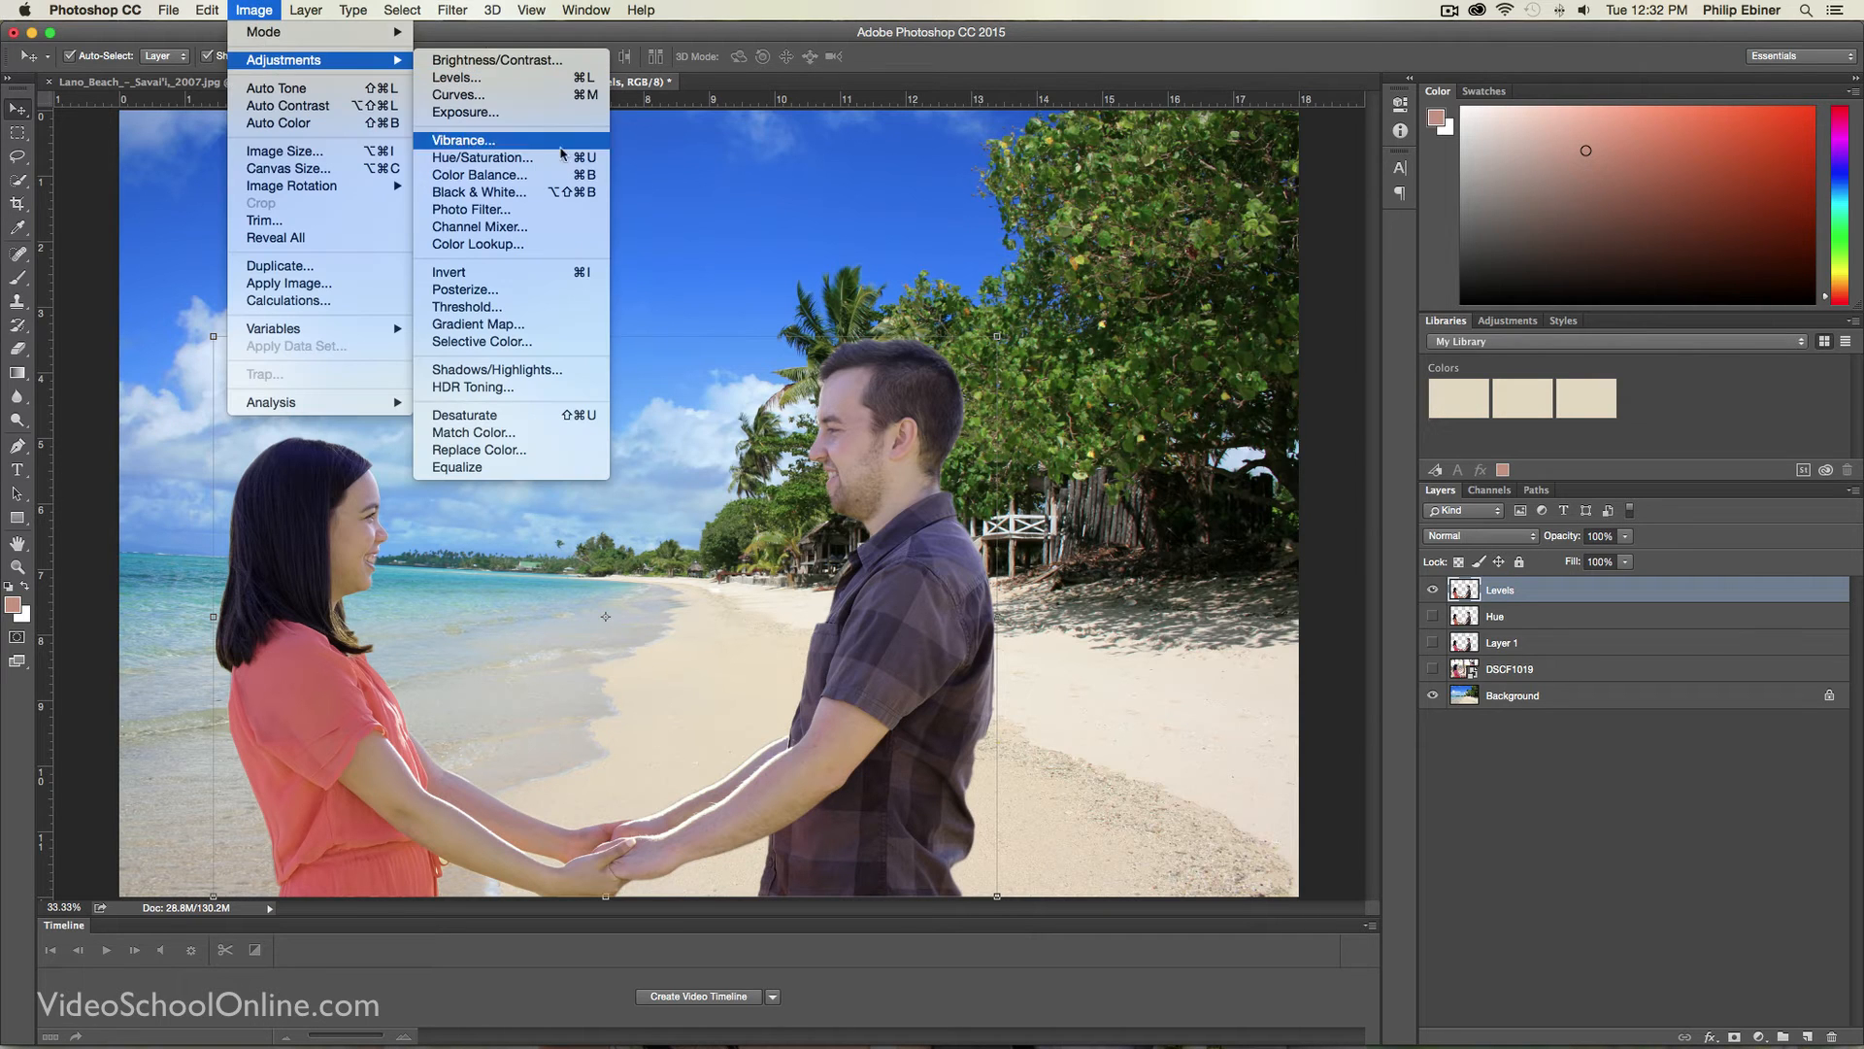
{"action": "left_click", "coordinate": [476, 78]}
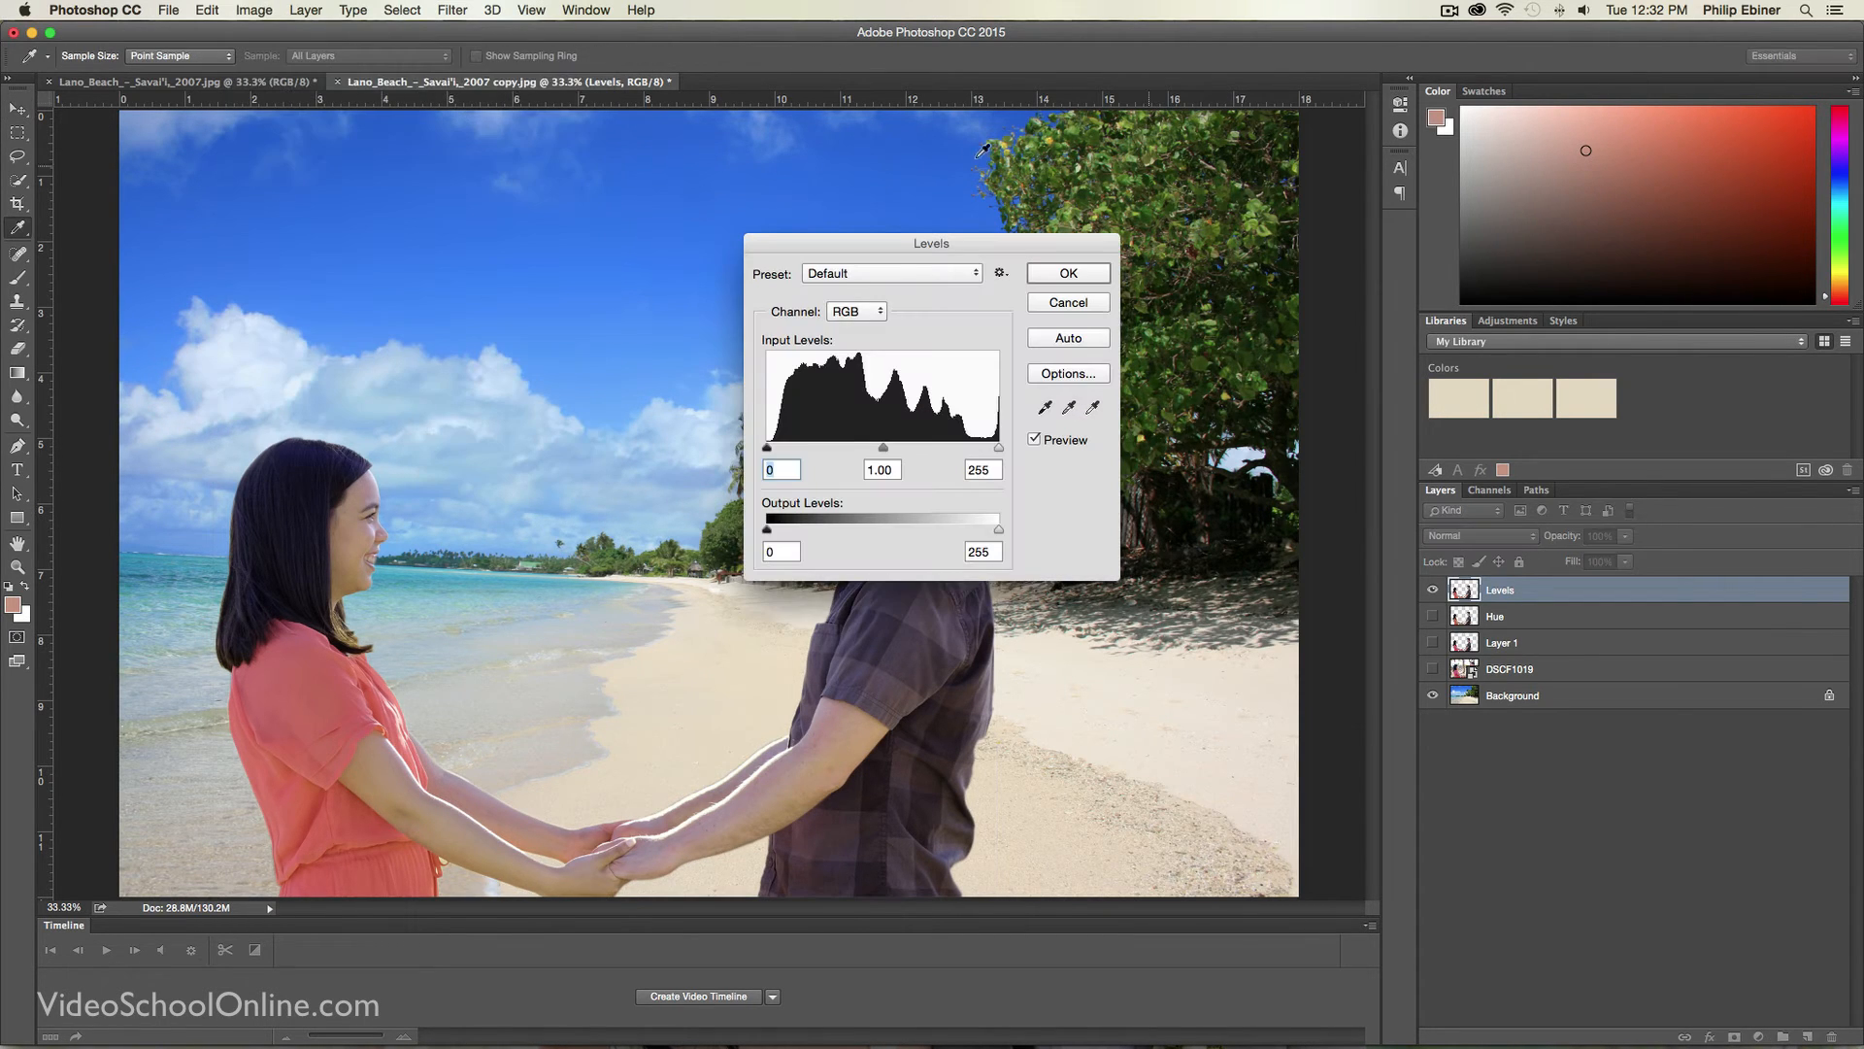
{"action": "left_click_drag", "start_coordinate": [941, 237], "coordinate": [1259, 318]}
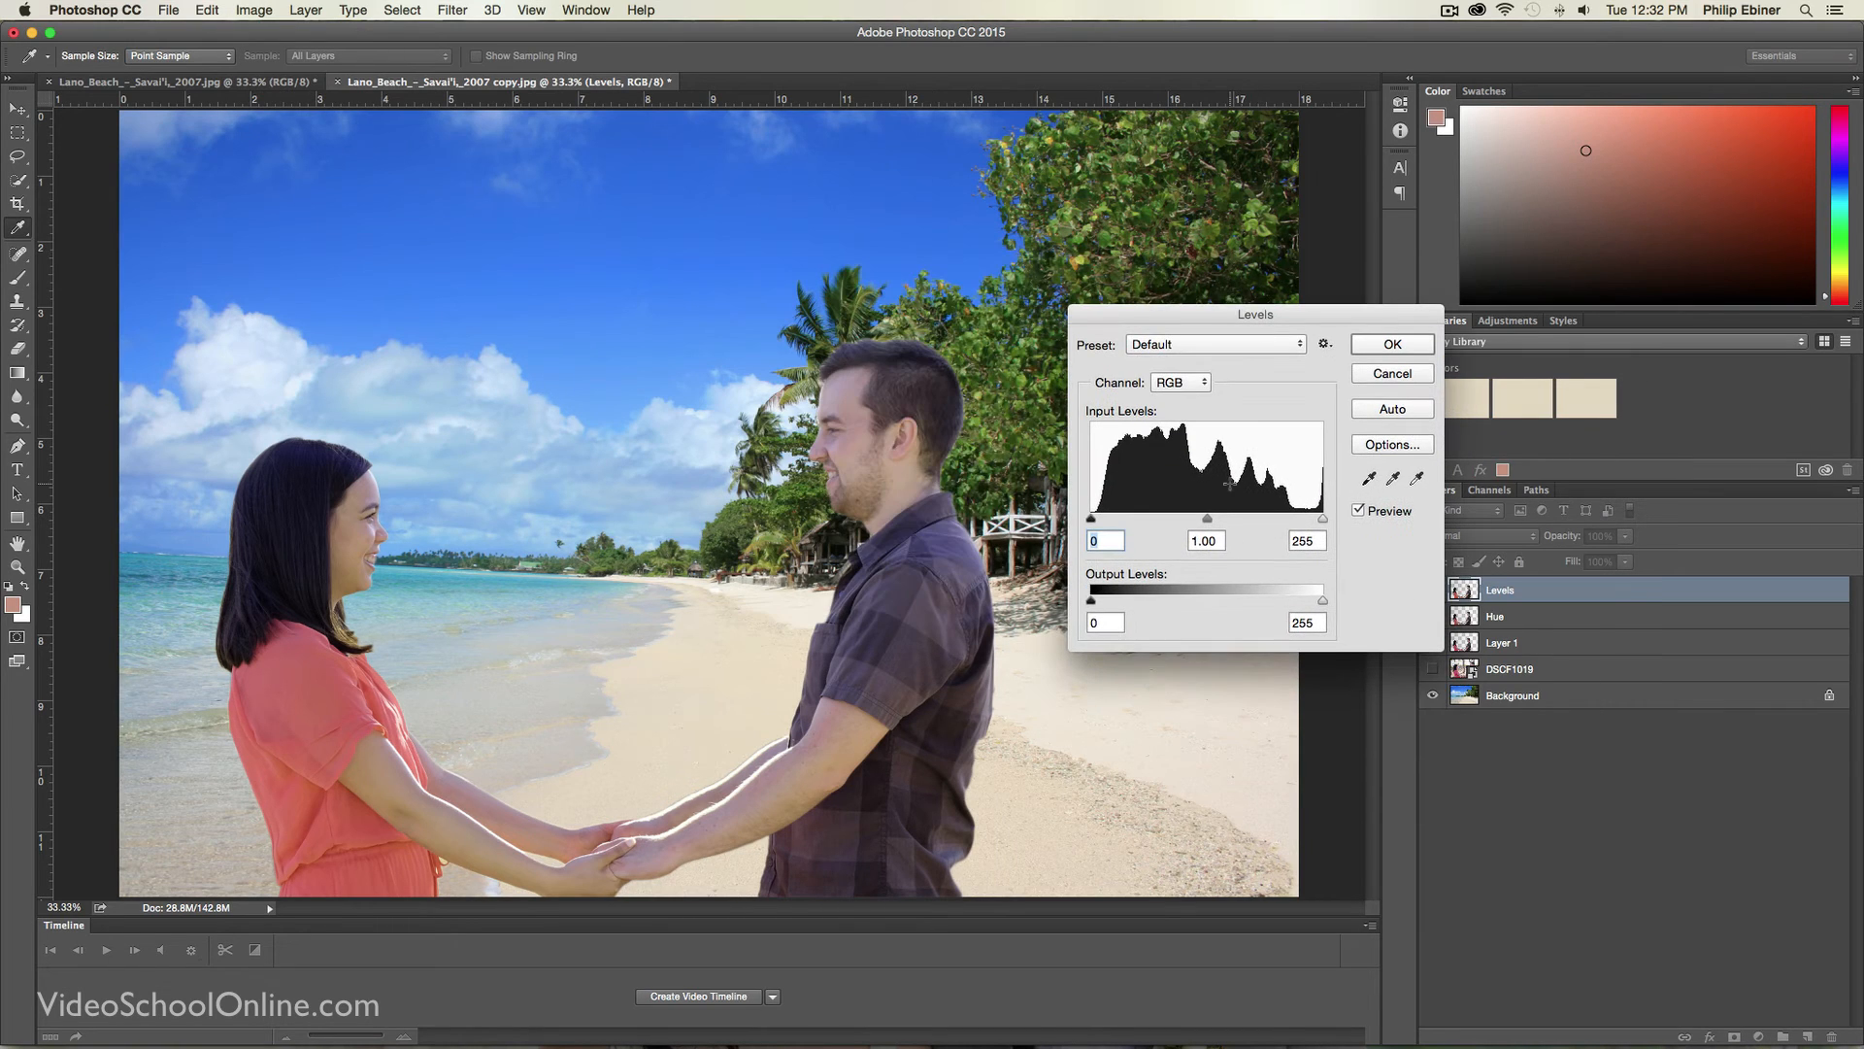
{"action": "left_click_drag", "start_coordinate": [1324, 522], "coordinate": [1297, 520]}
{"action": "left_click_drag", "start_coordinate": [1094, 522], "coordinate": [1194, 522]}
{"action": "left_click", "coordinate": [1409, 353]}
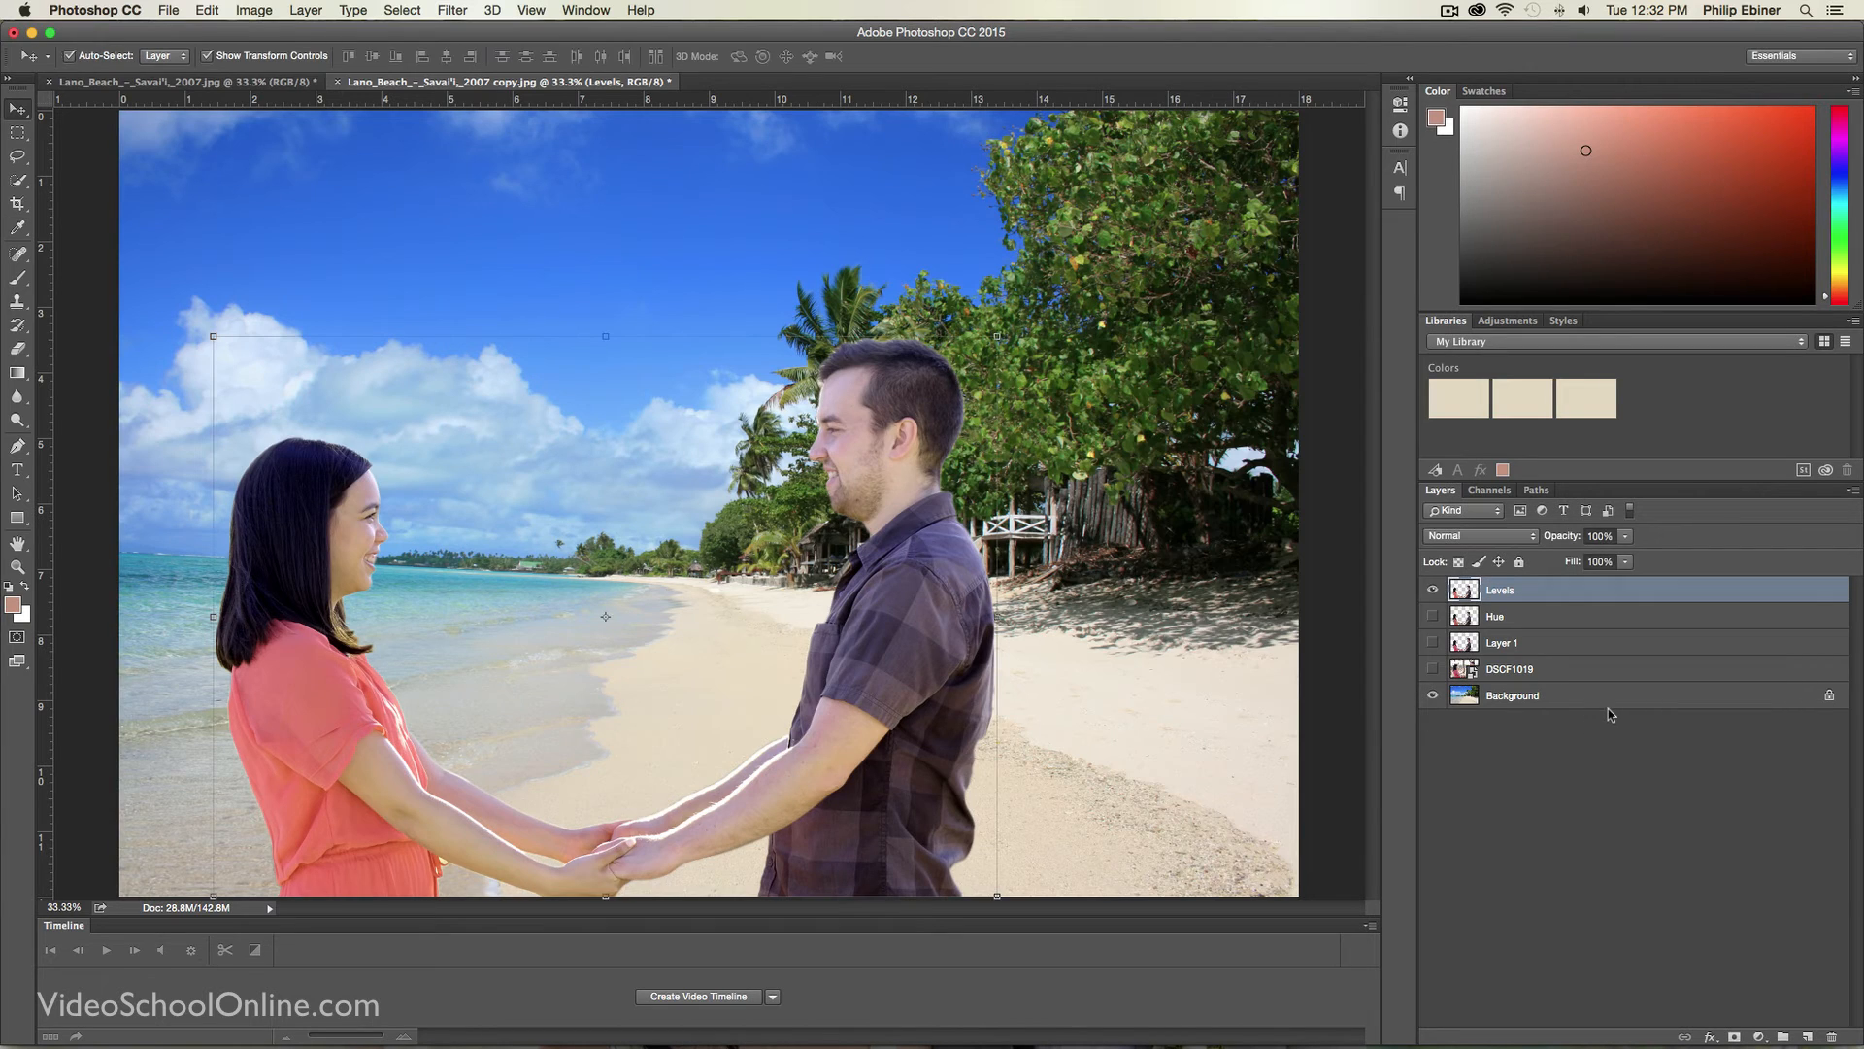
Step: Compare the composite against the original Lano Beach document and with the Levels layer hidden and shown
{"action": "left_click", "coordinate": [309, 81]}
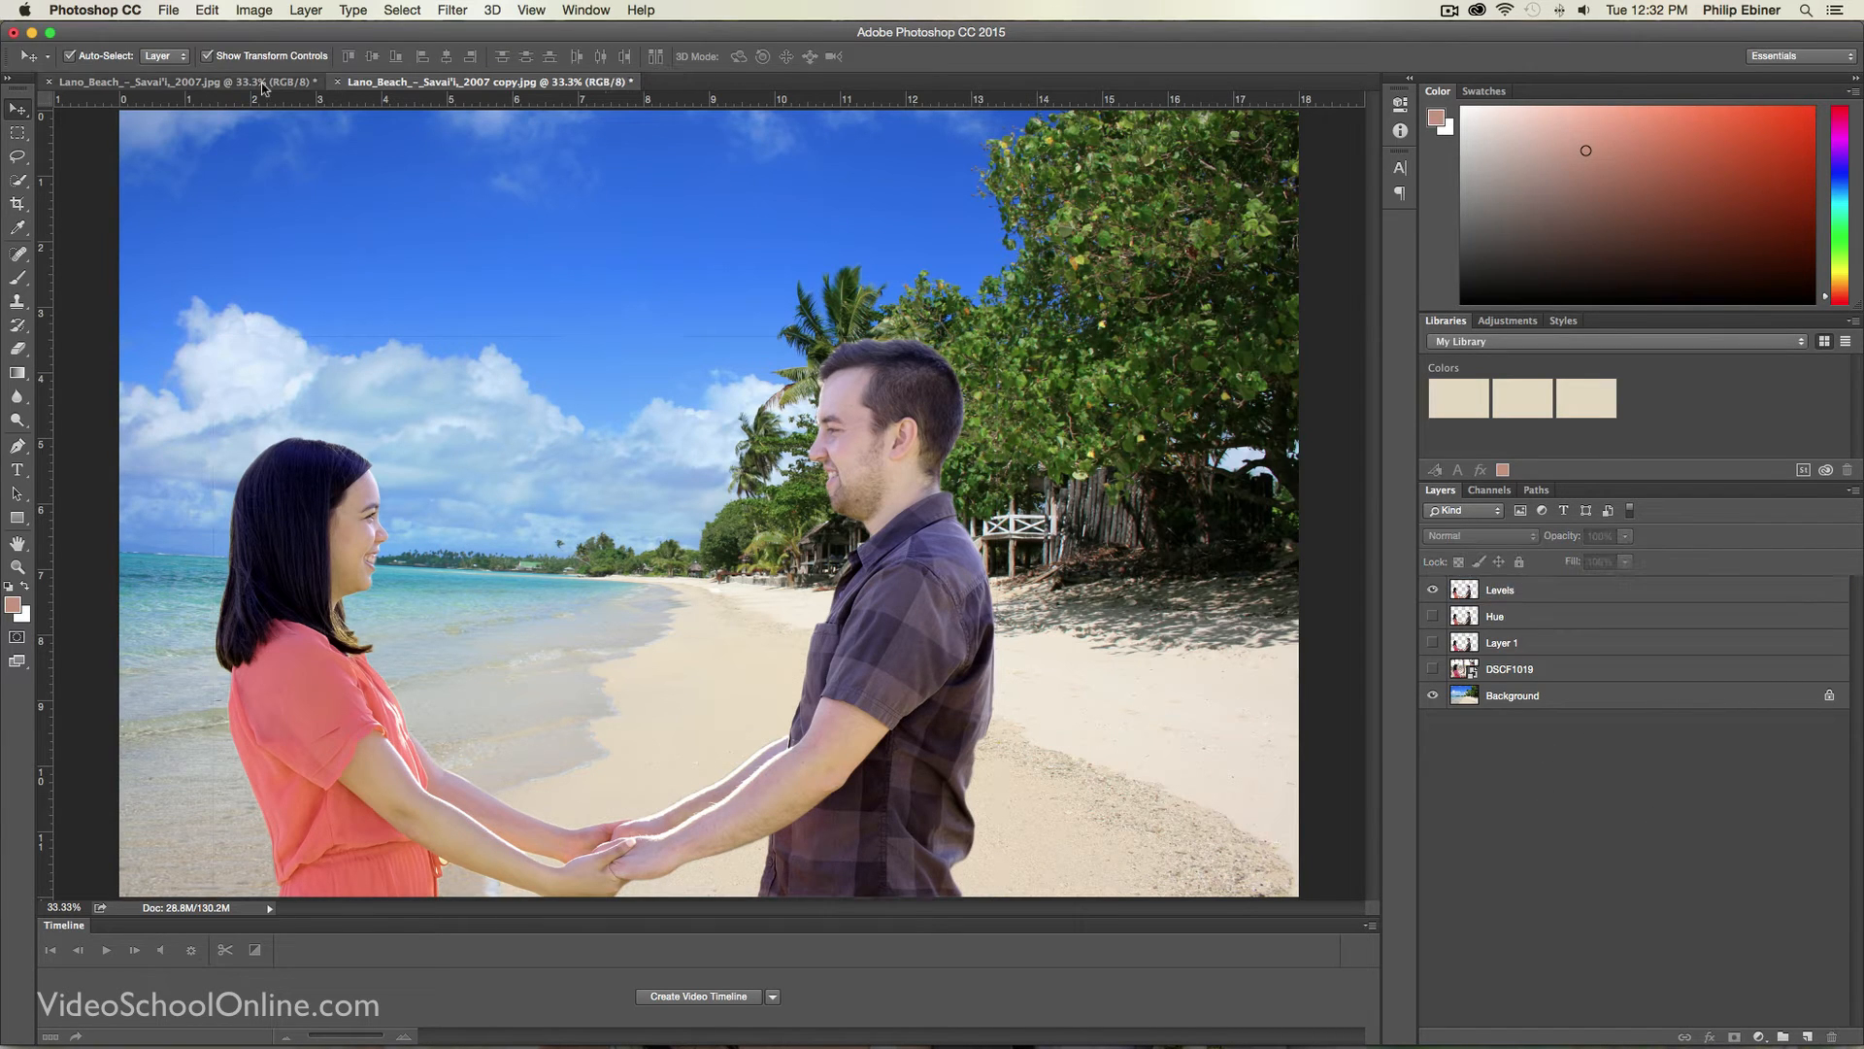
{"action": "left_click", "coordinate": [511, 85]}
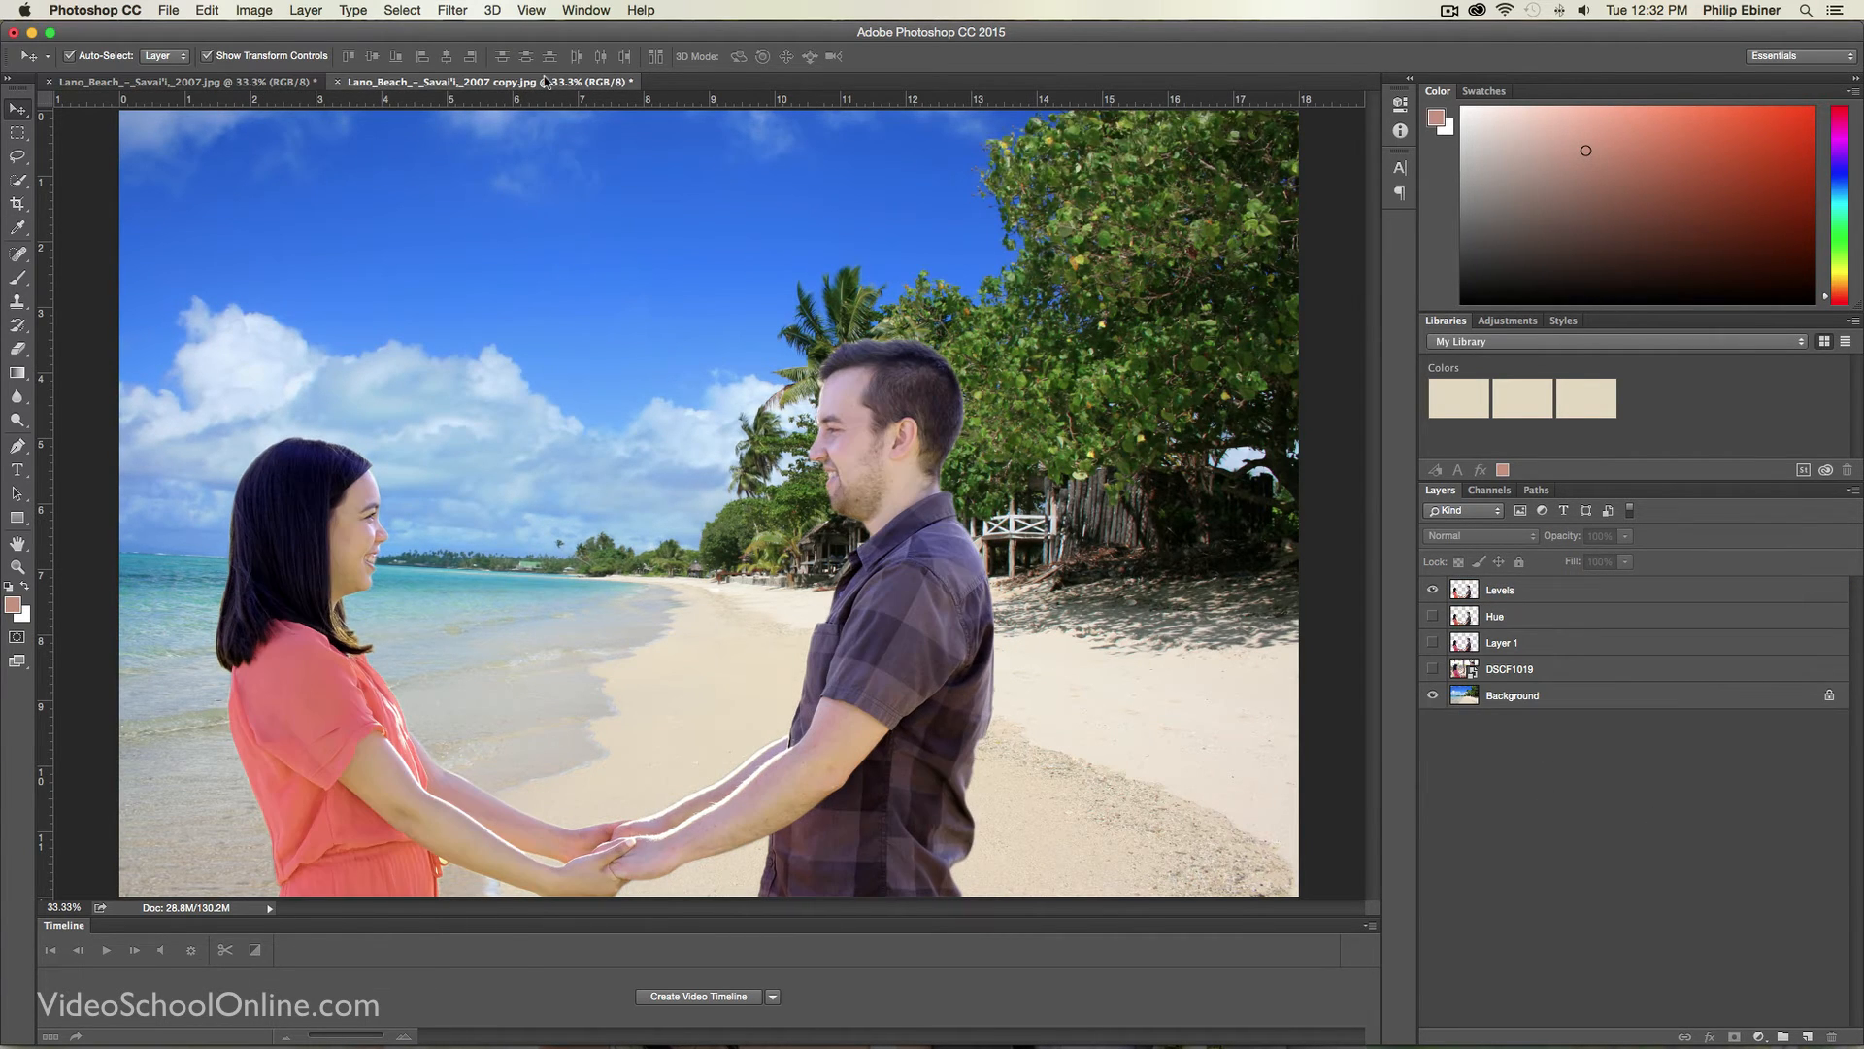
{"action": "left_click", "coordinate": [1431, 591]}
{"action": "left_click", "coordinate": [1431, 590]}
Step: Apply a Hue/Saturation adjustment with Saturation +21 to the Levels layer
{"action": "left_click", "coordinate": [1500, 618]}
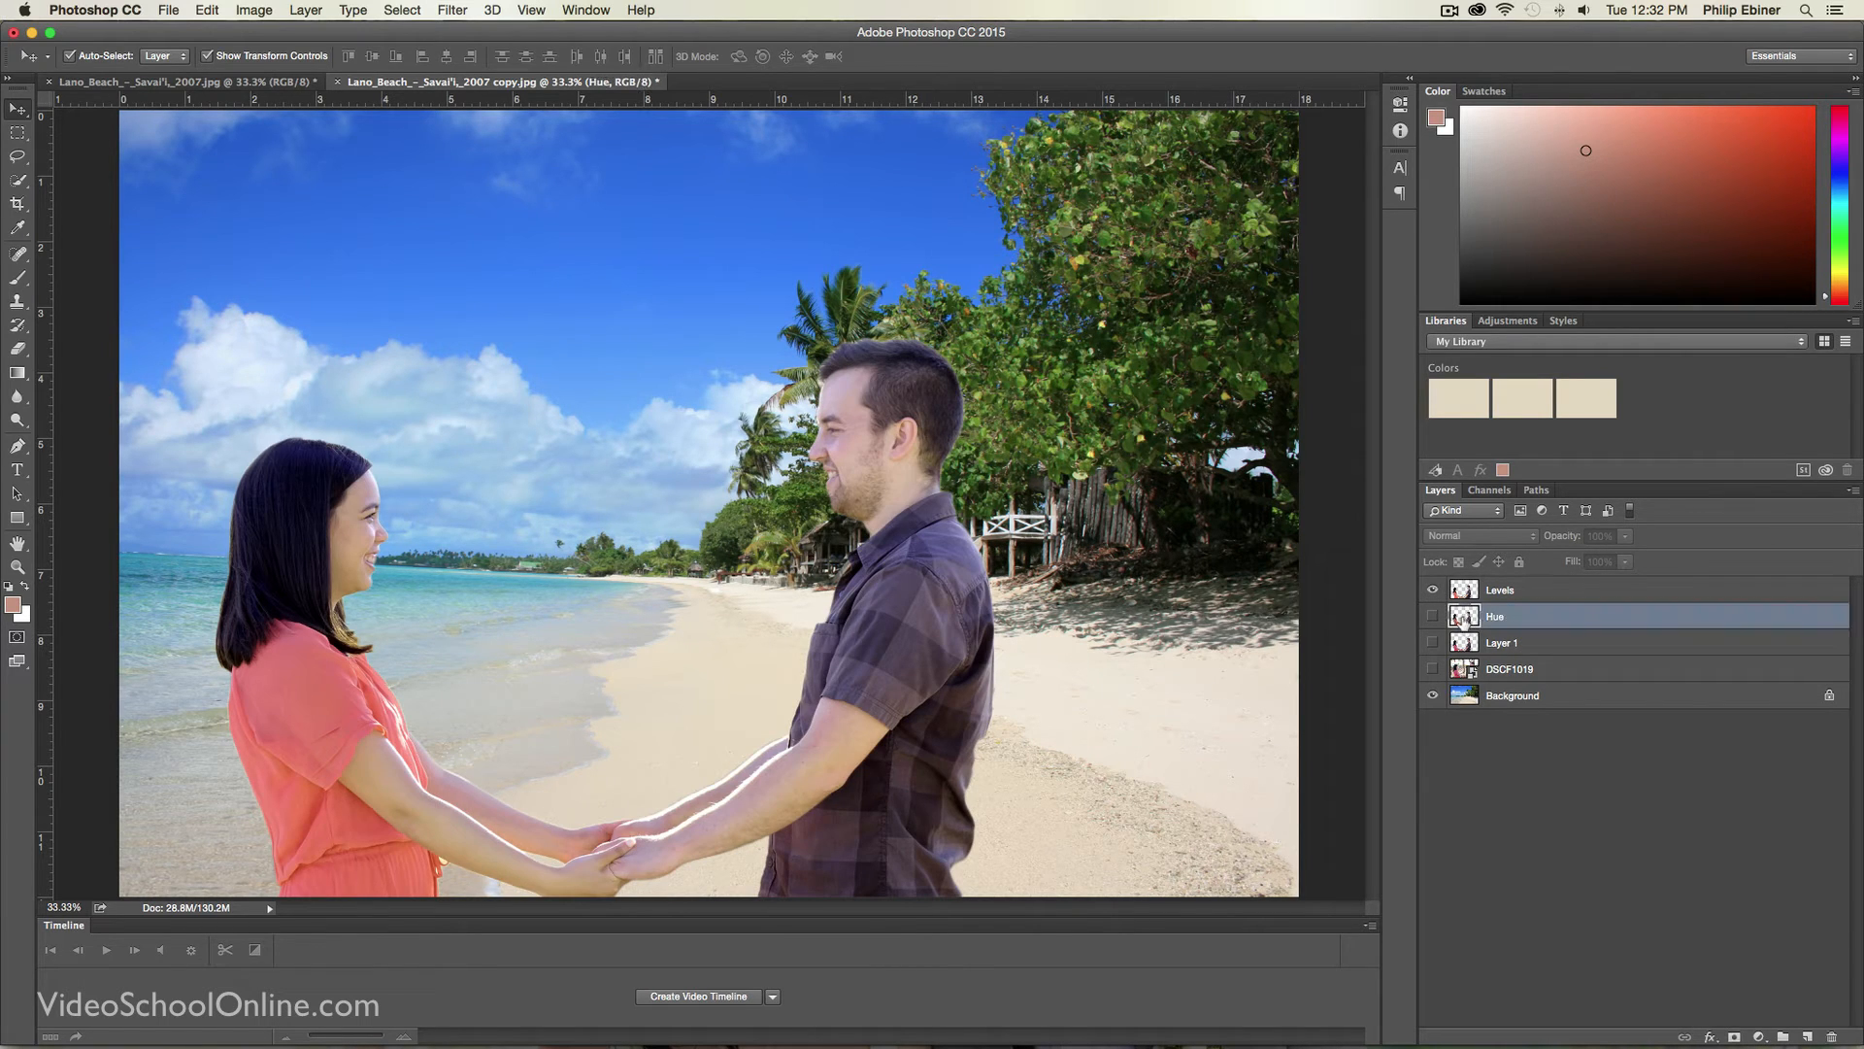
{"action": "left_click", "coordinate": [1511, 591]}
{"action": "right_click", "coordinate": [1510, 595]}
{"action": "left_click", "coordinate": [1467, 598]}
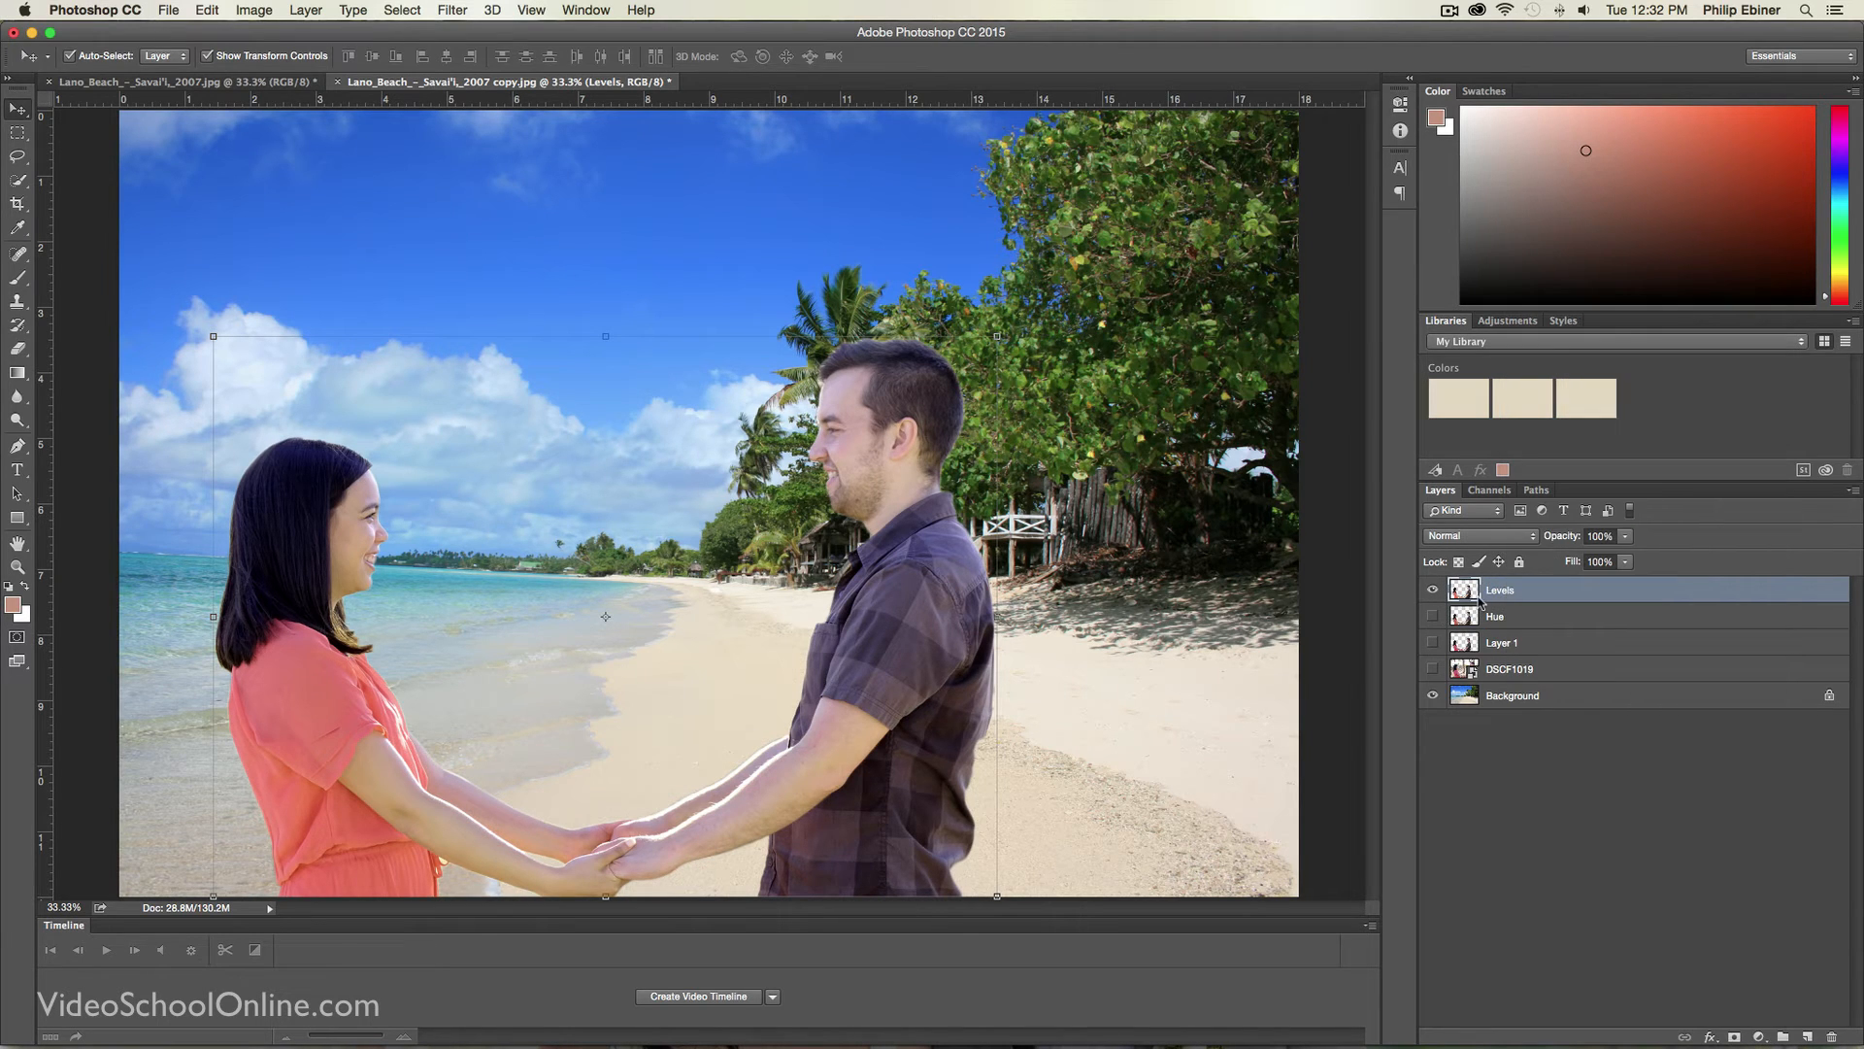
{"action": "left_click", "coordinate": [255, 9]}
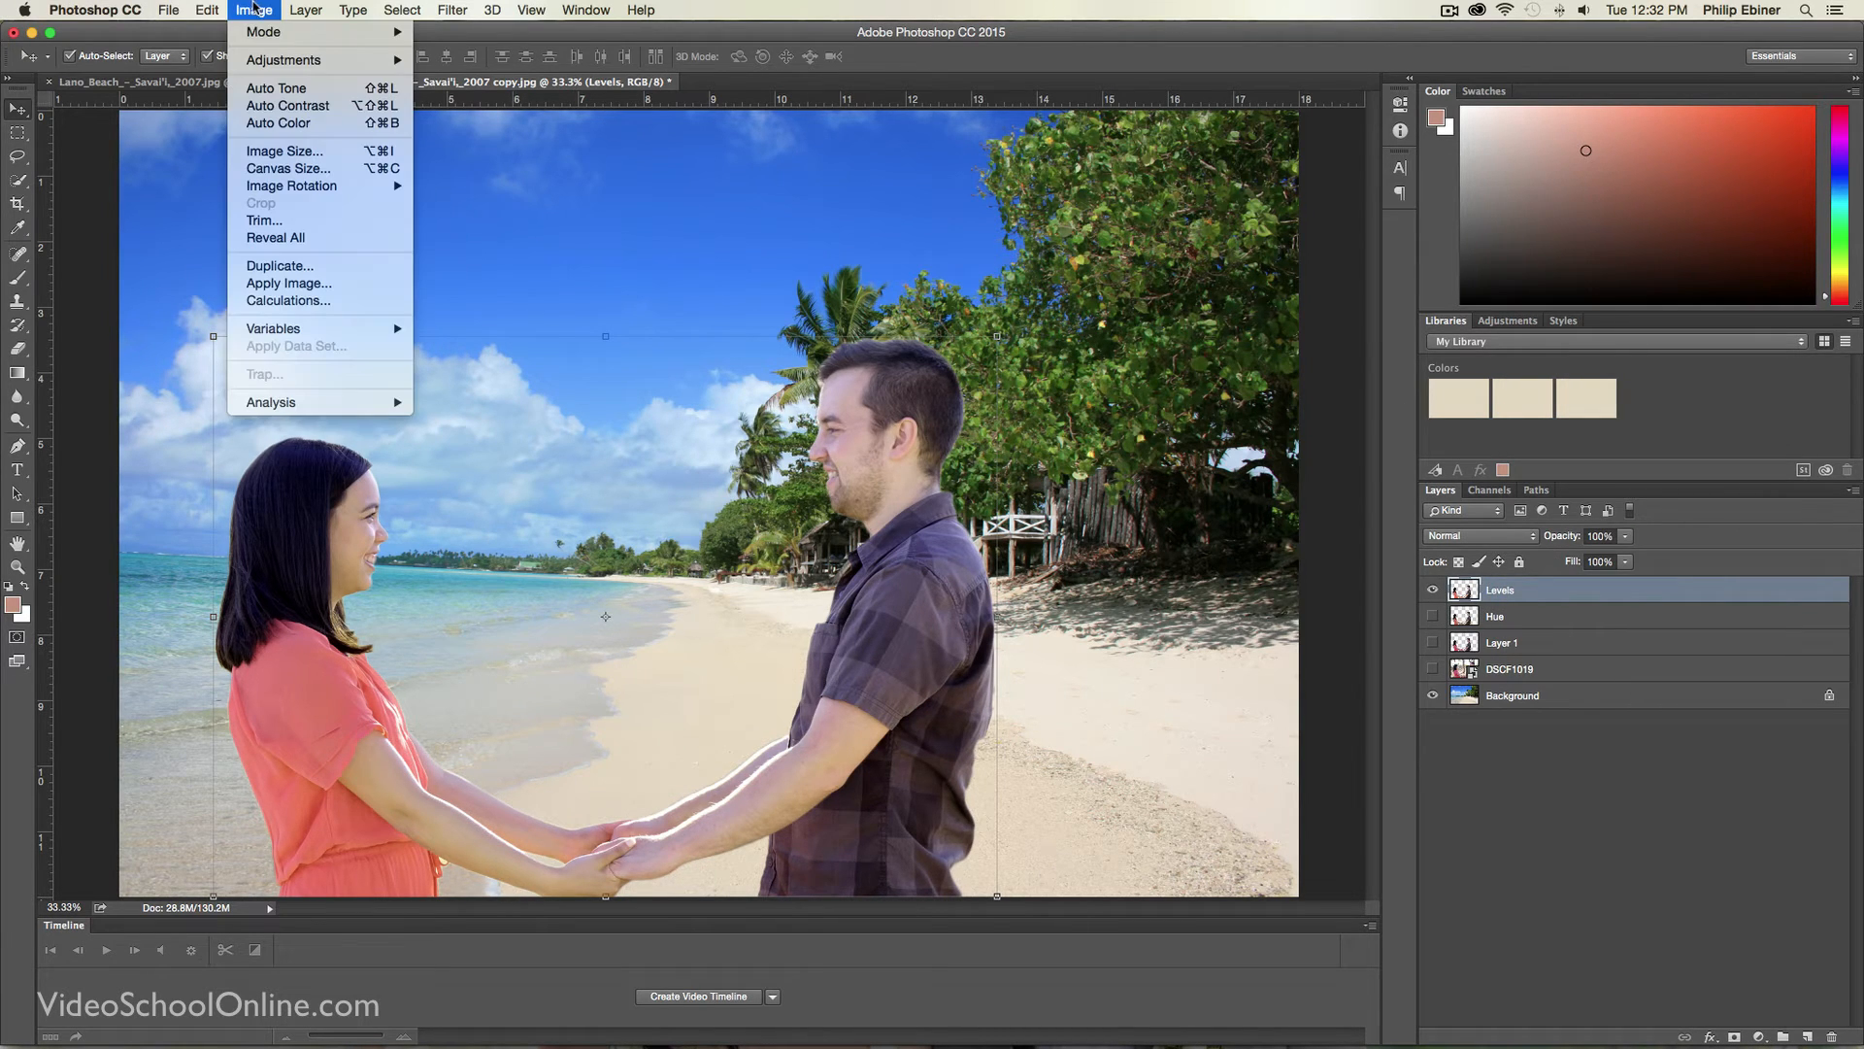
{"action": "mouse_move", "coordinate": [281, 62]}
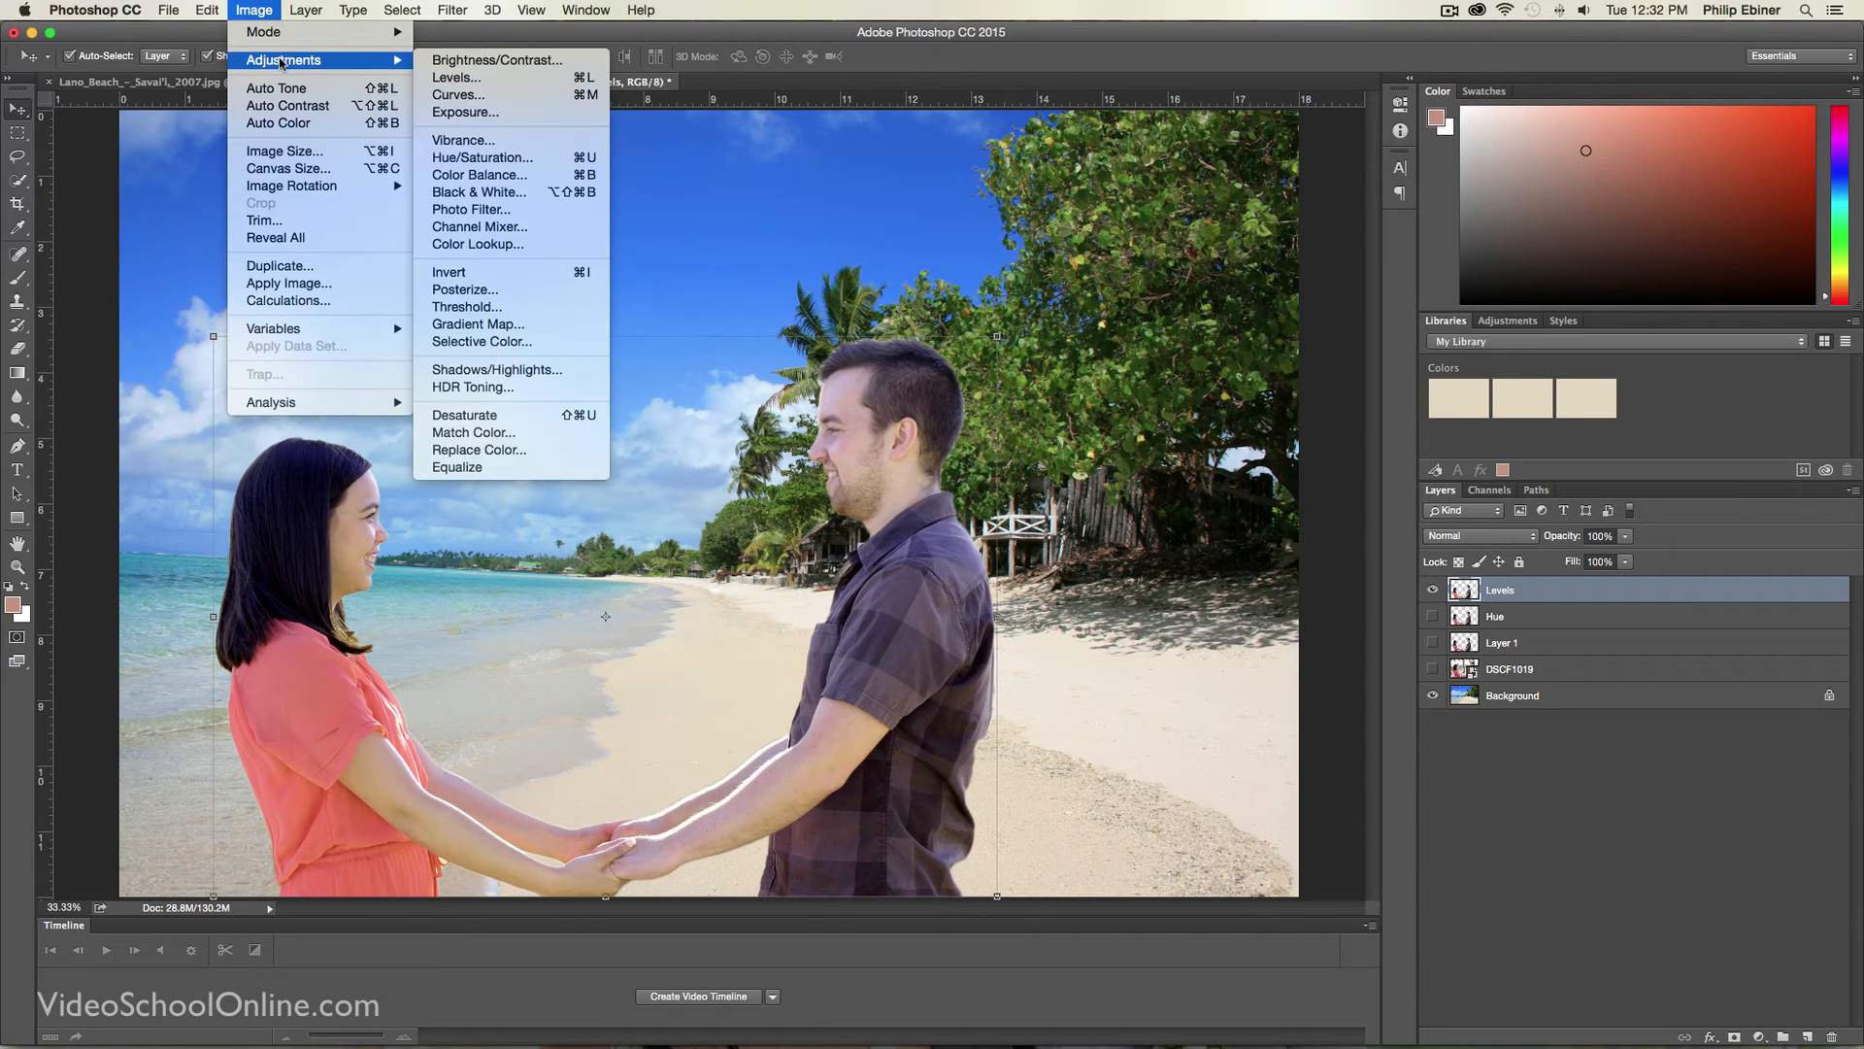
{"action": "left_click", "coordinate": [480, 162]}
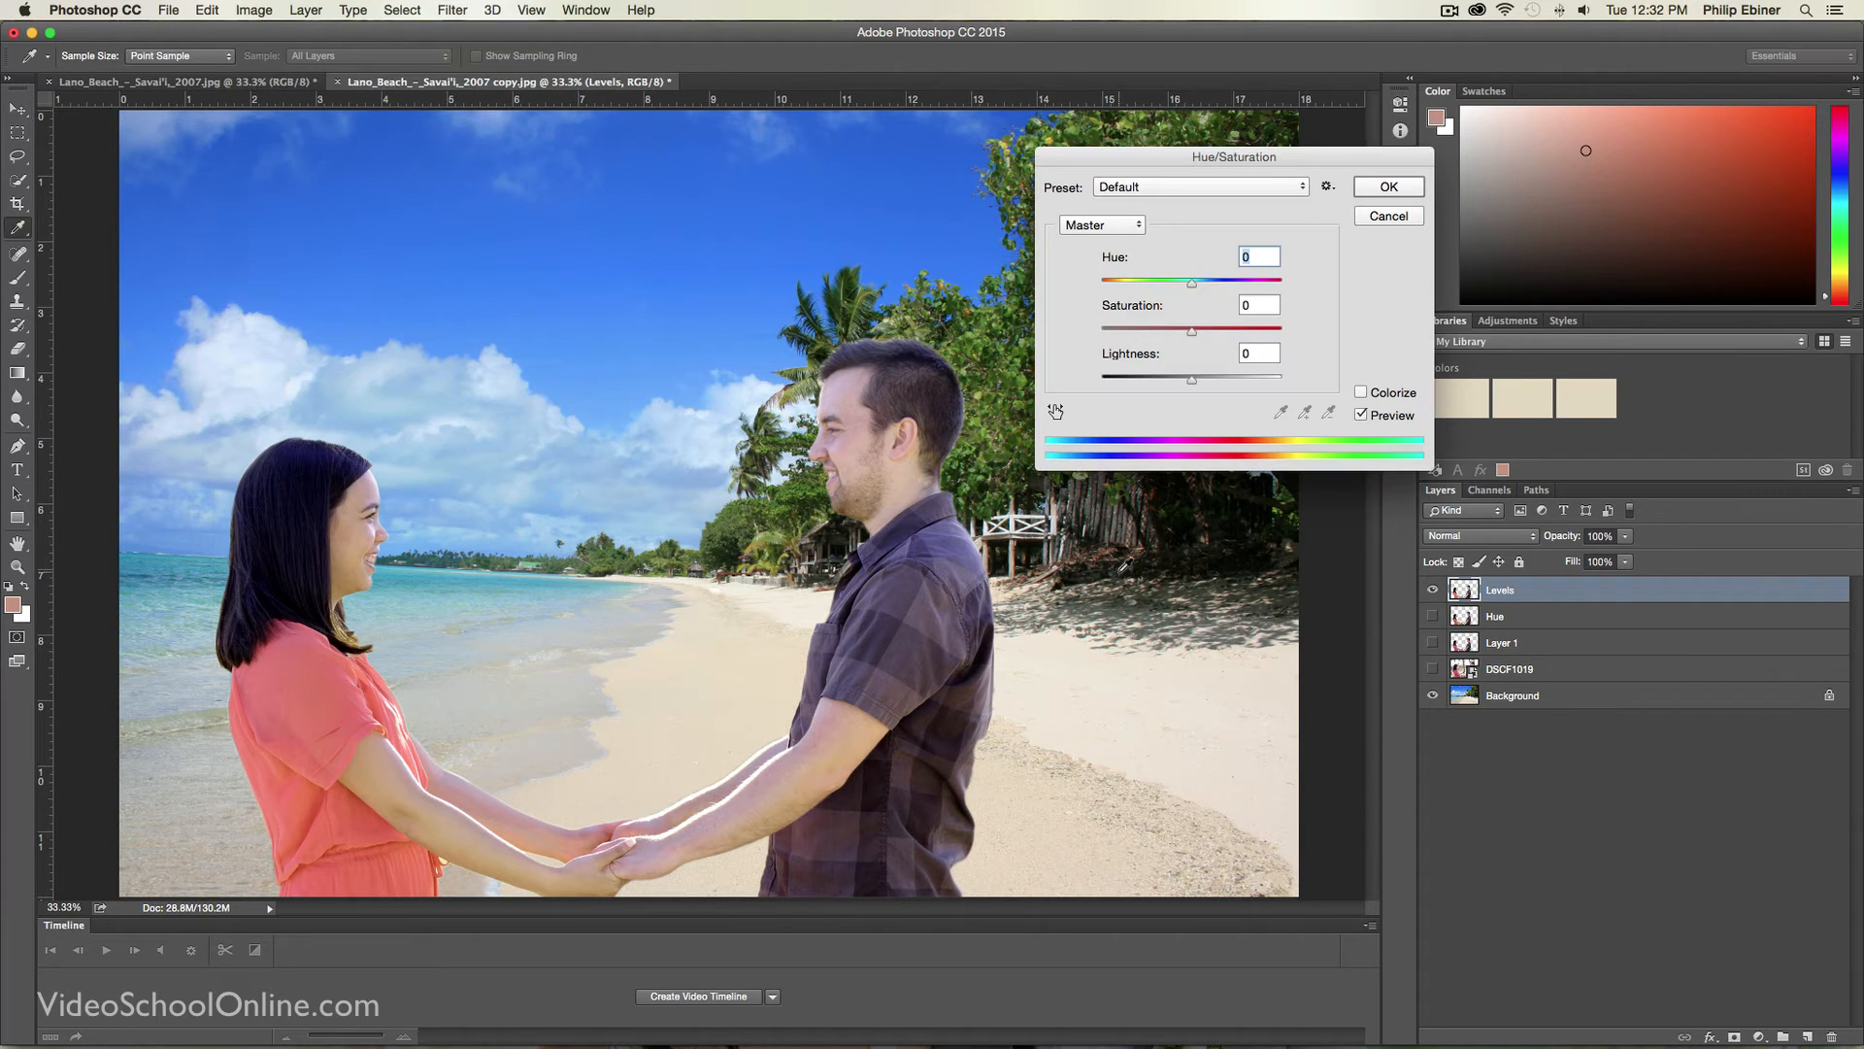
{"action": "left_click_drag", "start_coordinate": [1197, 338], "coordinate": [1209, 337]}
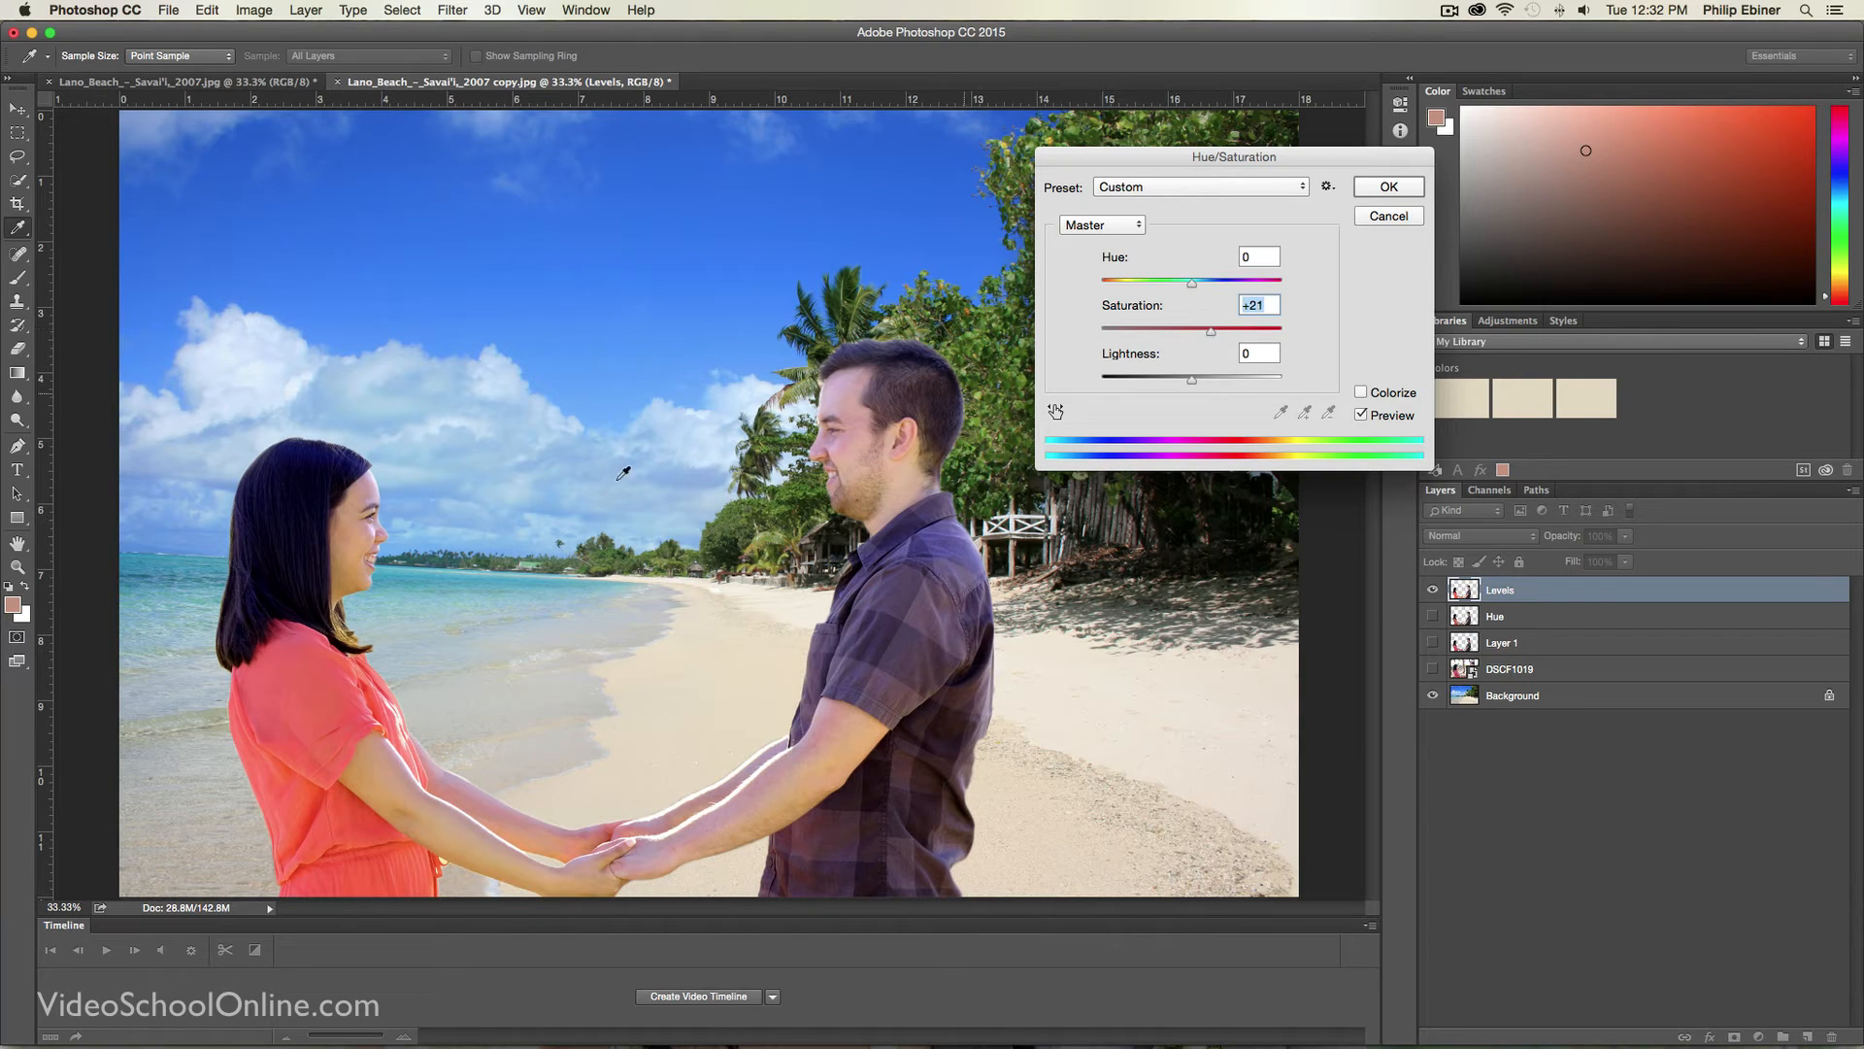
{"action": "left_click", "coordinate": [1389, 187]}
Step: Deselect the layers and examine the background blur in the original Lano Beach document, returning to the copy
{"action": "left_click", "coordinate": [1602, 790]}
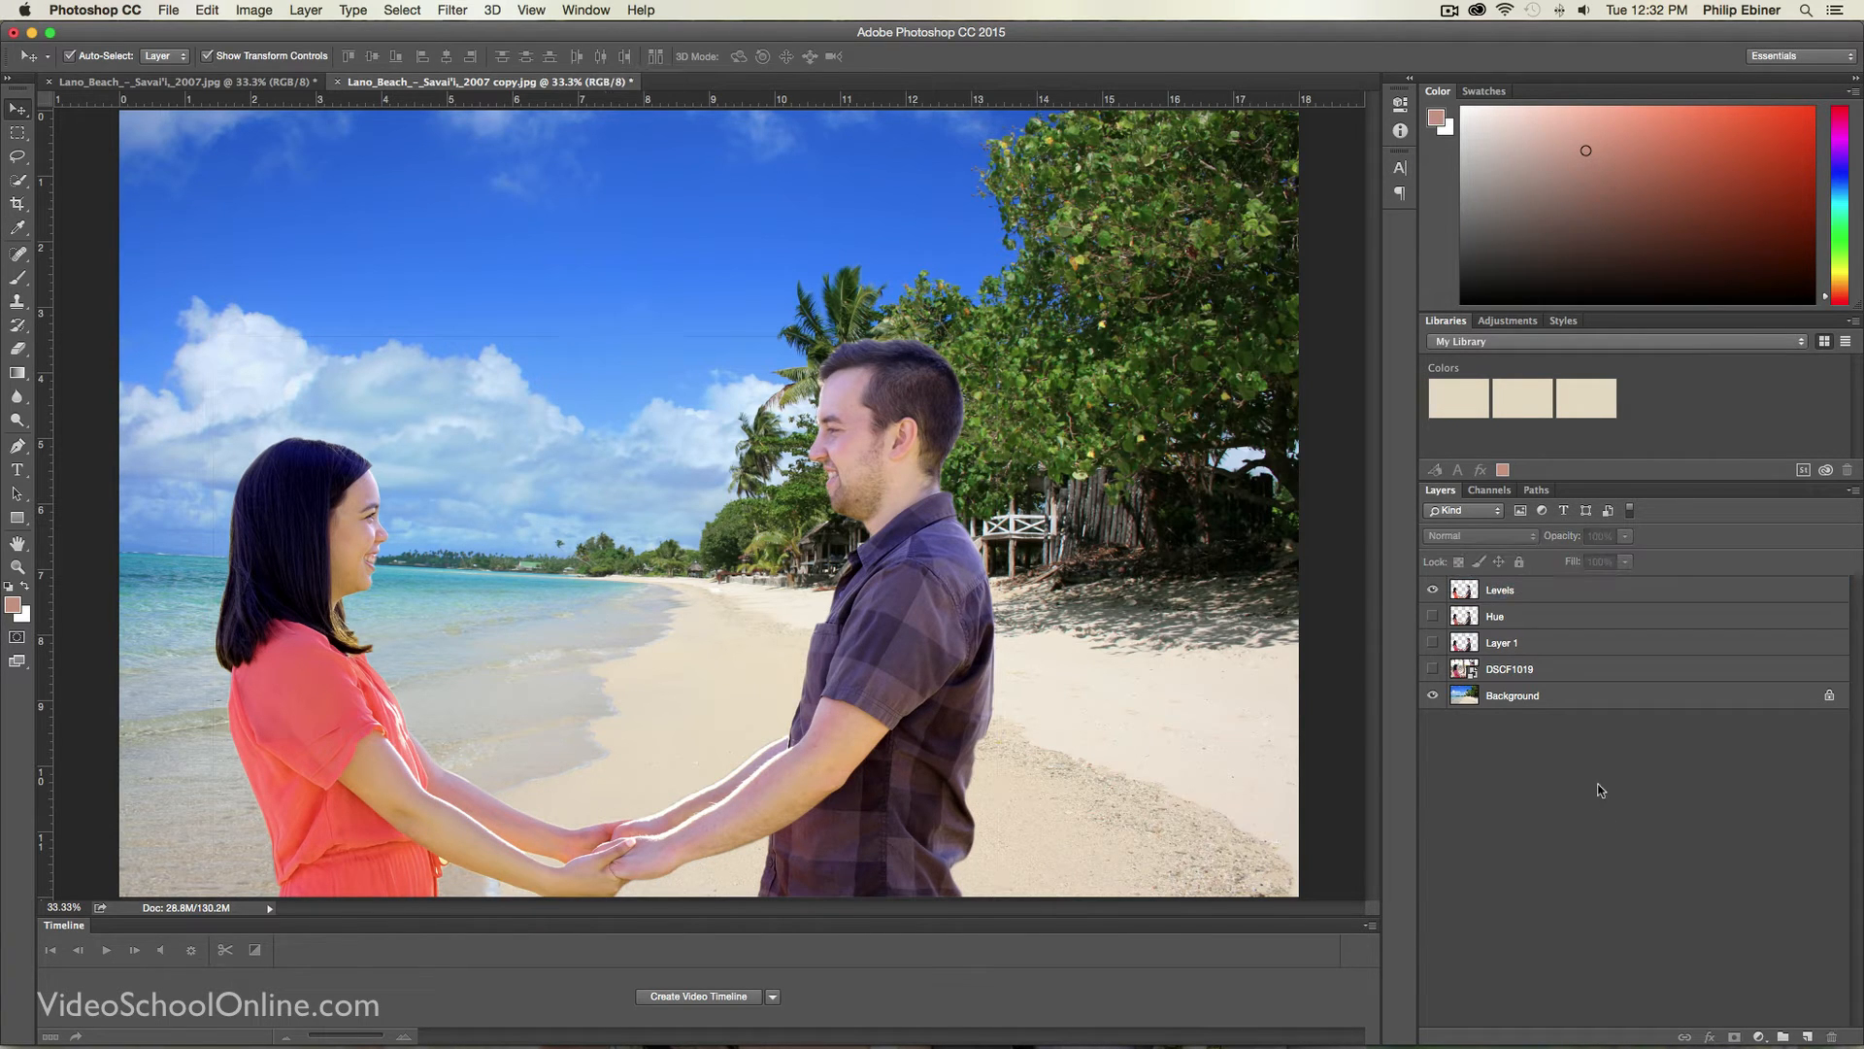
{"action": "left_click", "coordinate": [199, 82]}
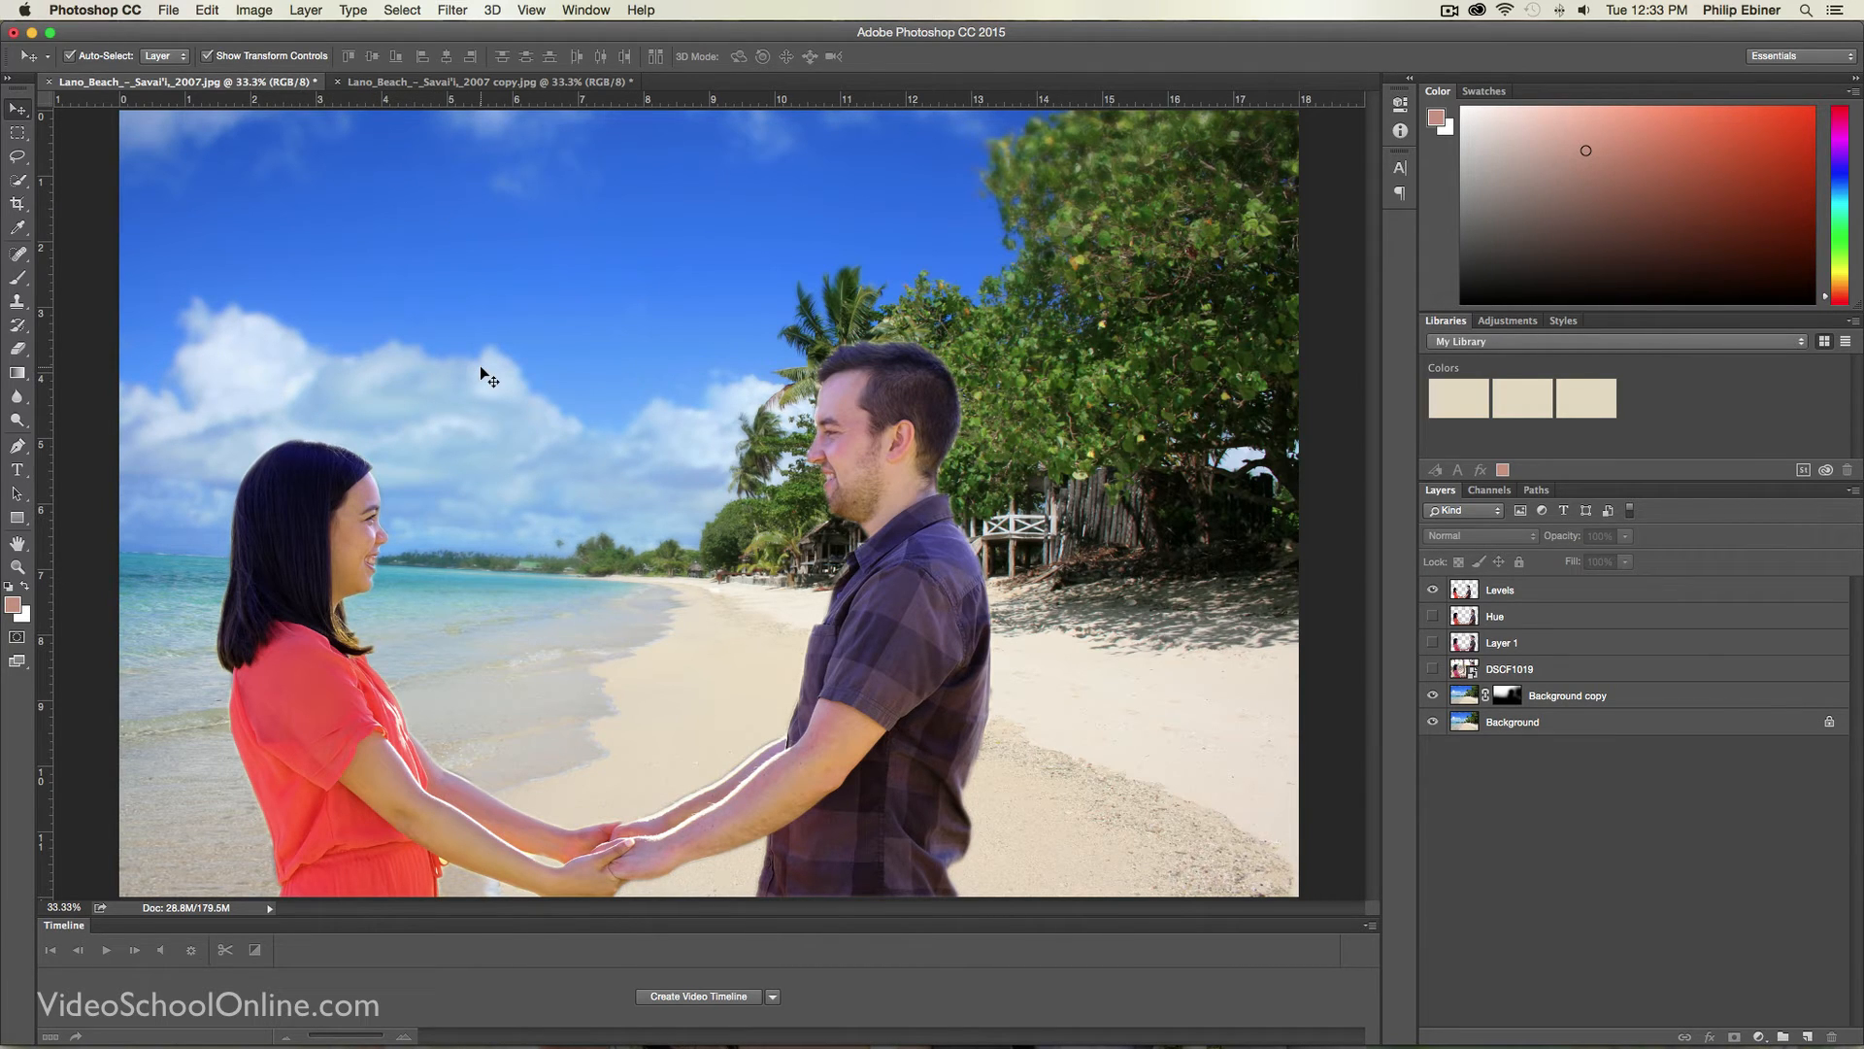
{"action": "left_click", "coordinate": [394, 83]}
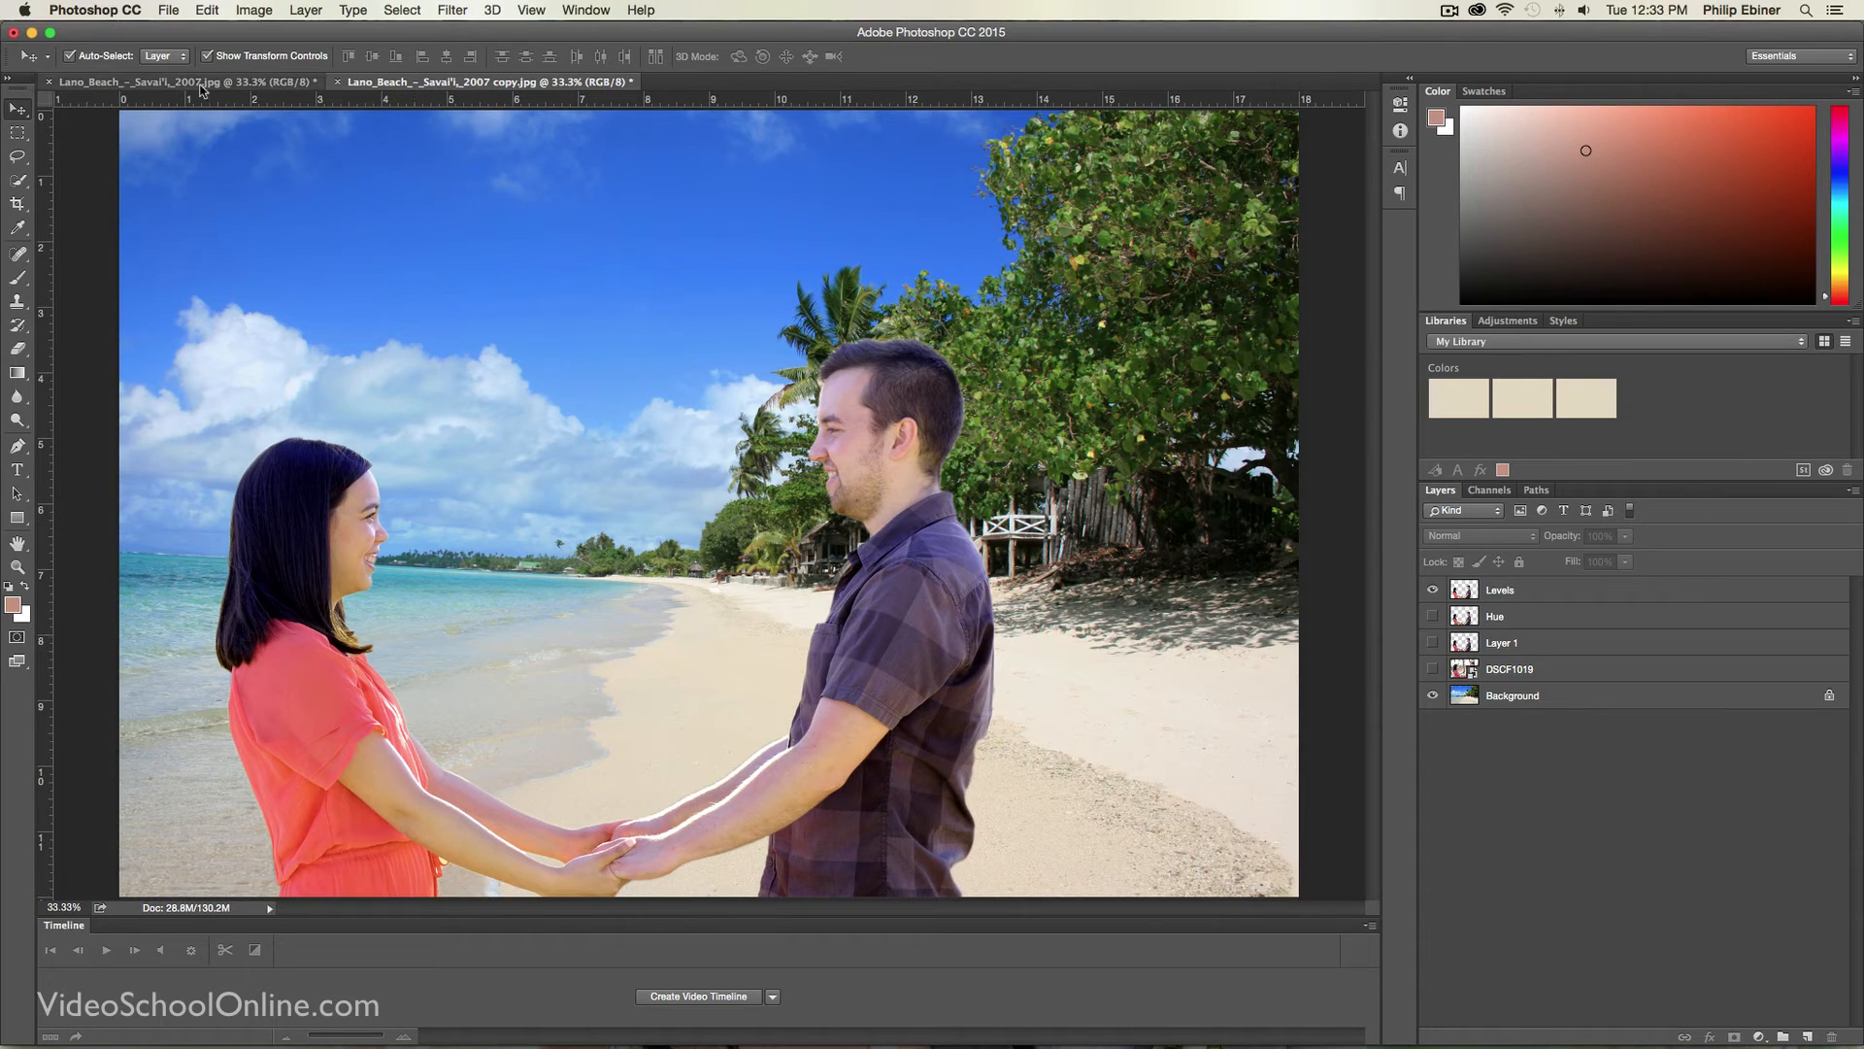
Step: Unlock the Background layer as Layer 0 and duplicate it
{"action": "left_click", "coordinate": [1566, 709]}
{"action": "left_click", "coordinate": [1829, 696]}
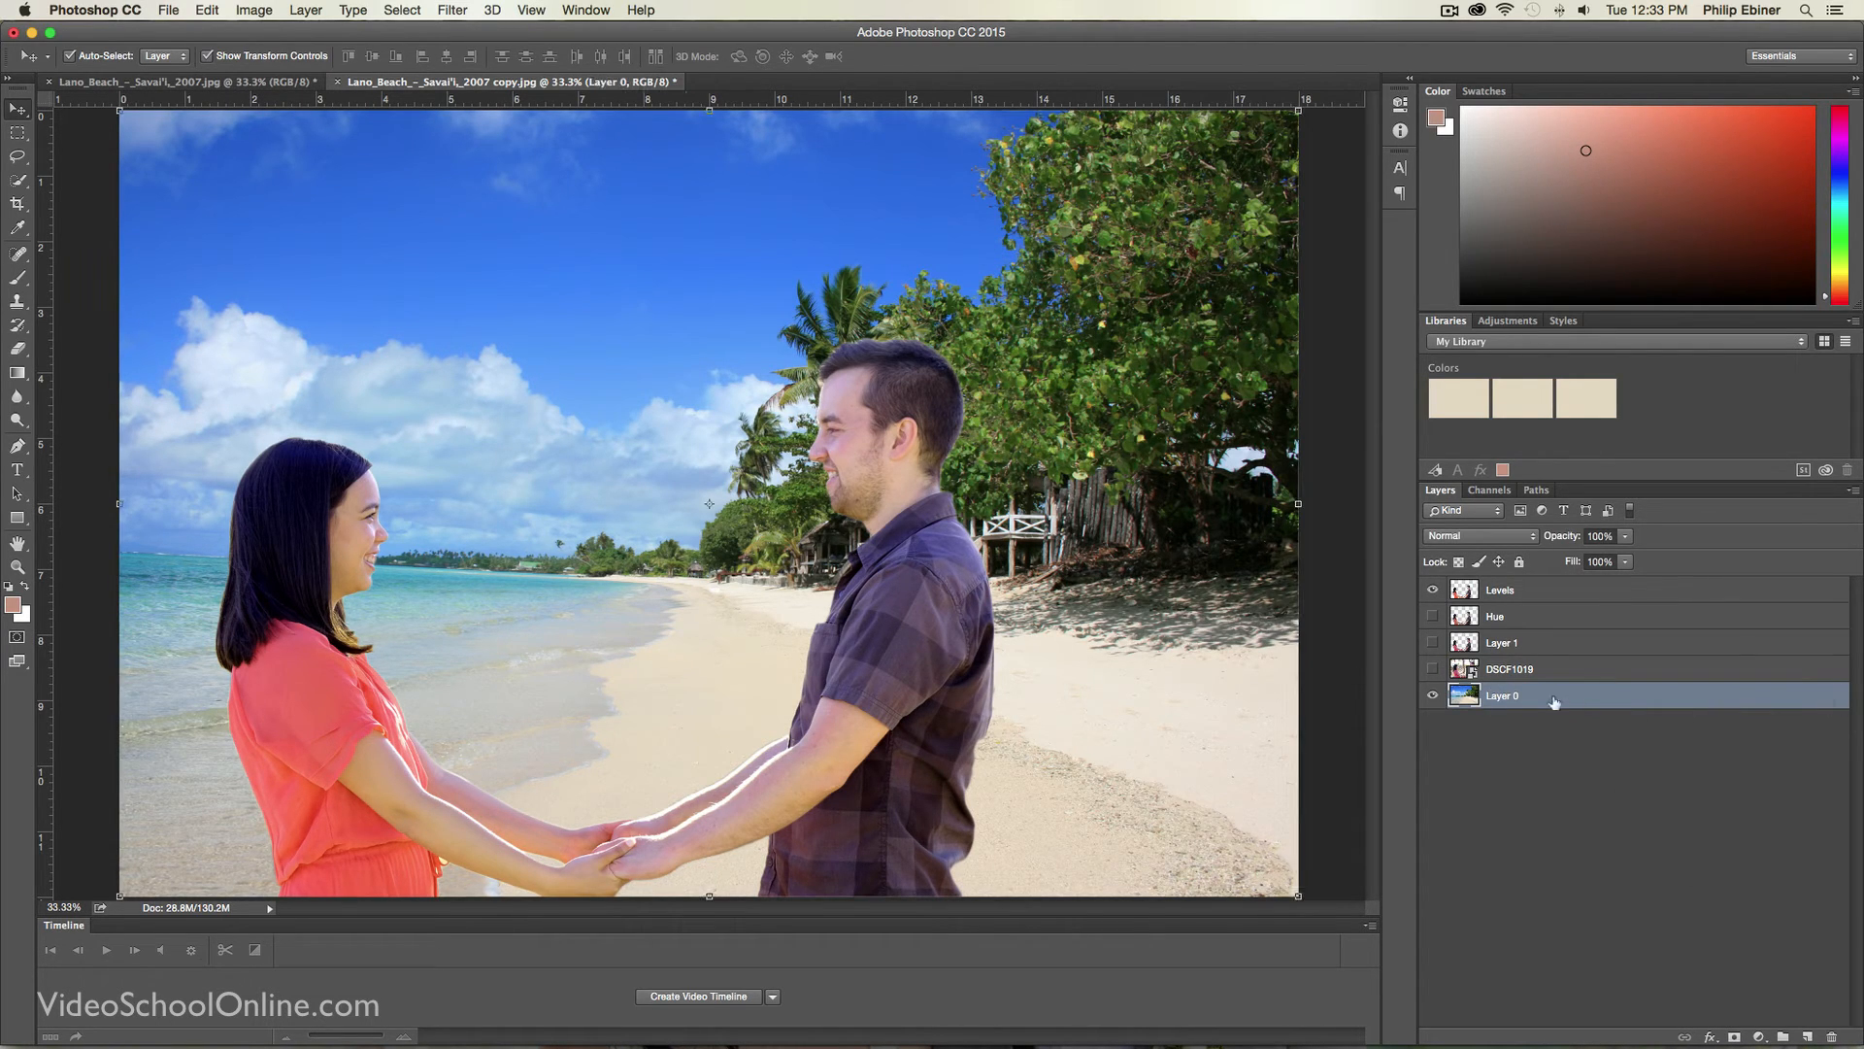
{"action": "left_click_drag", "start_coordinate": [1505, 697], "coordinate": [1804, 1035]}
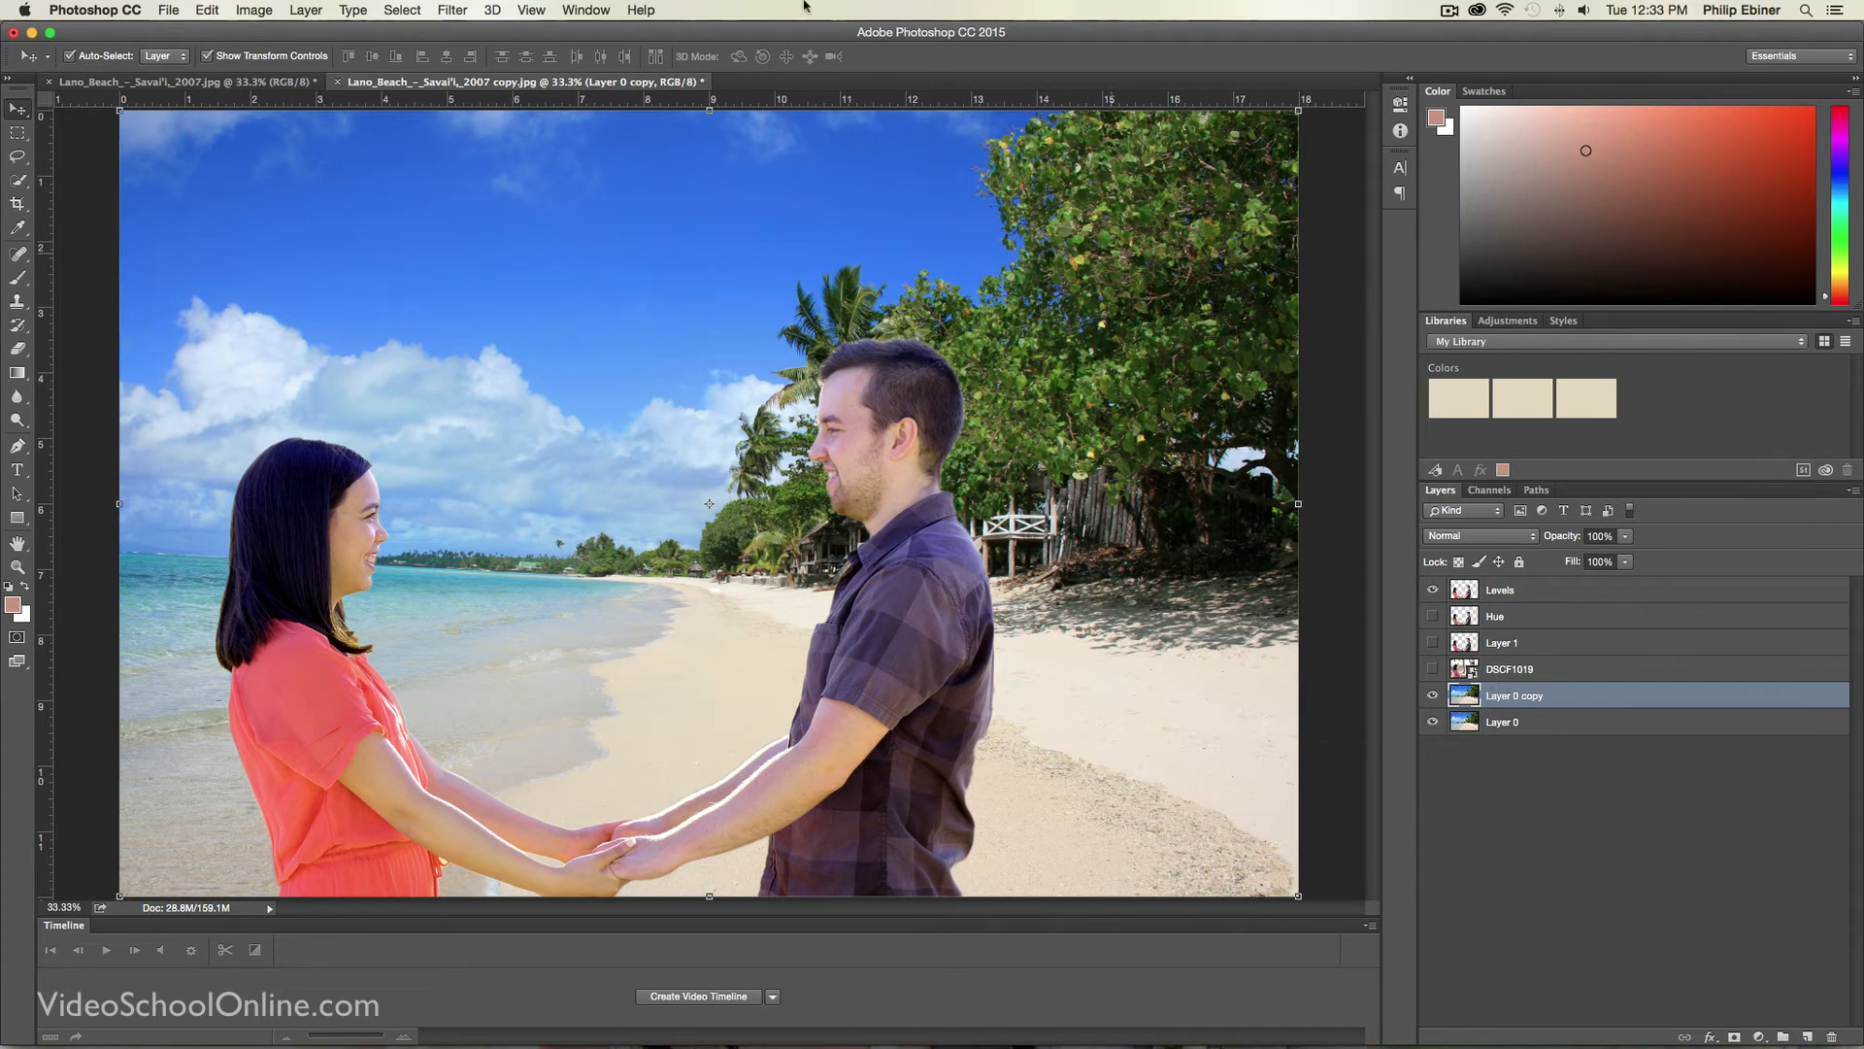
Step: Apply a Gaussian Blur with a 10.1-pixel radius to Layer 0 copy, comparing the image with that layer hidden and shown
{"action": "left_click", "coordinate": [404, 11]}
{"action": "mouse_move", "coordinate": [443, 6]}
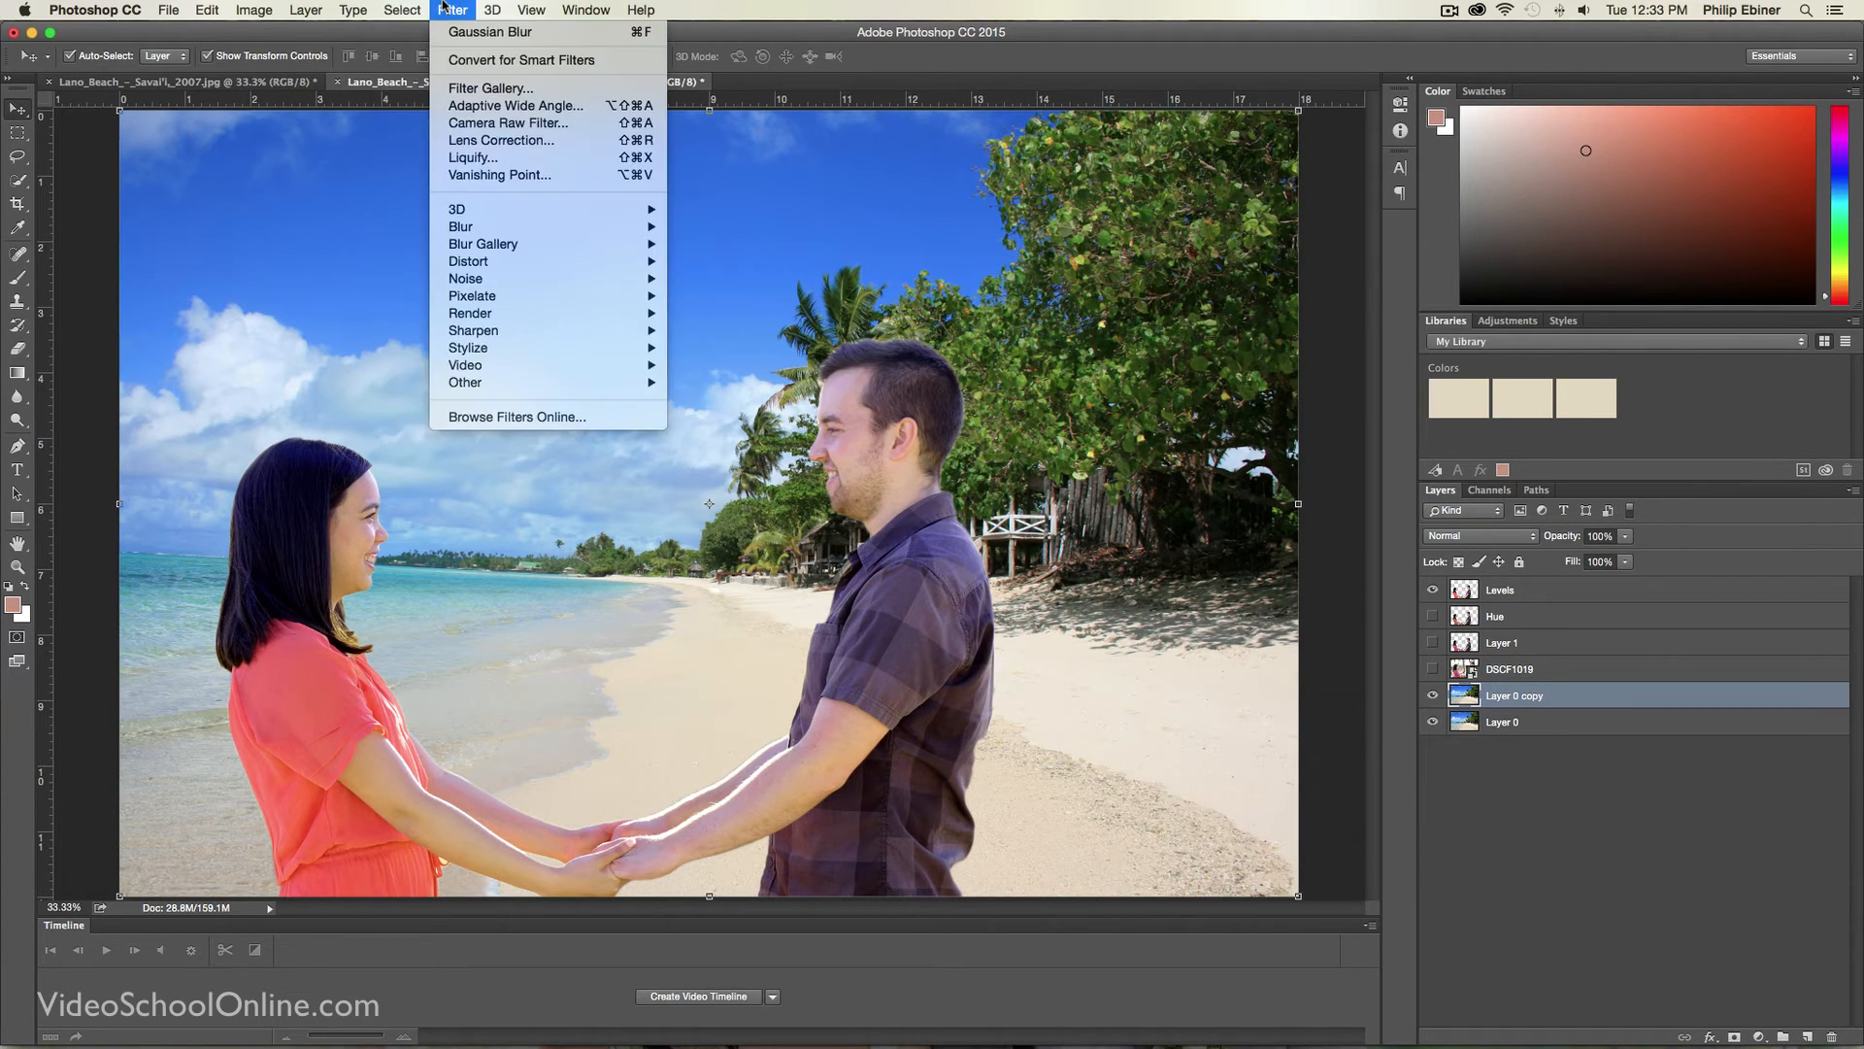
{"action": "mouse_move", "coordinate": [498, 232]}
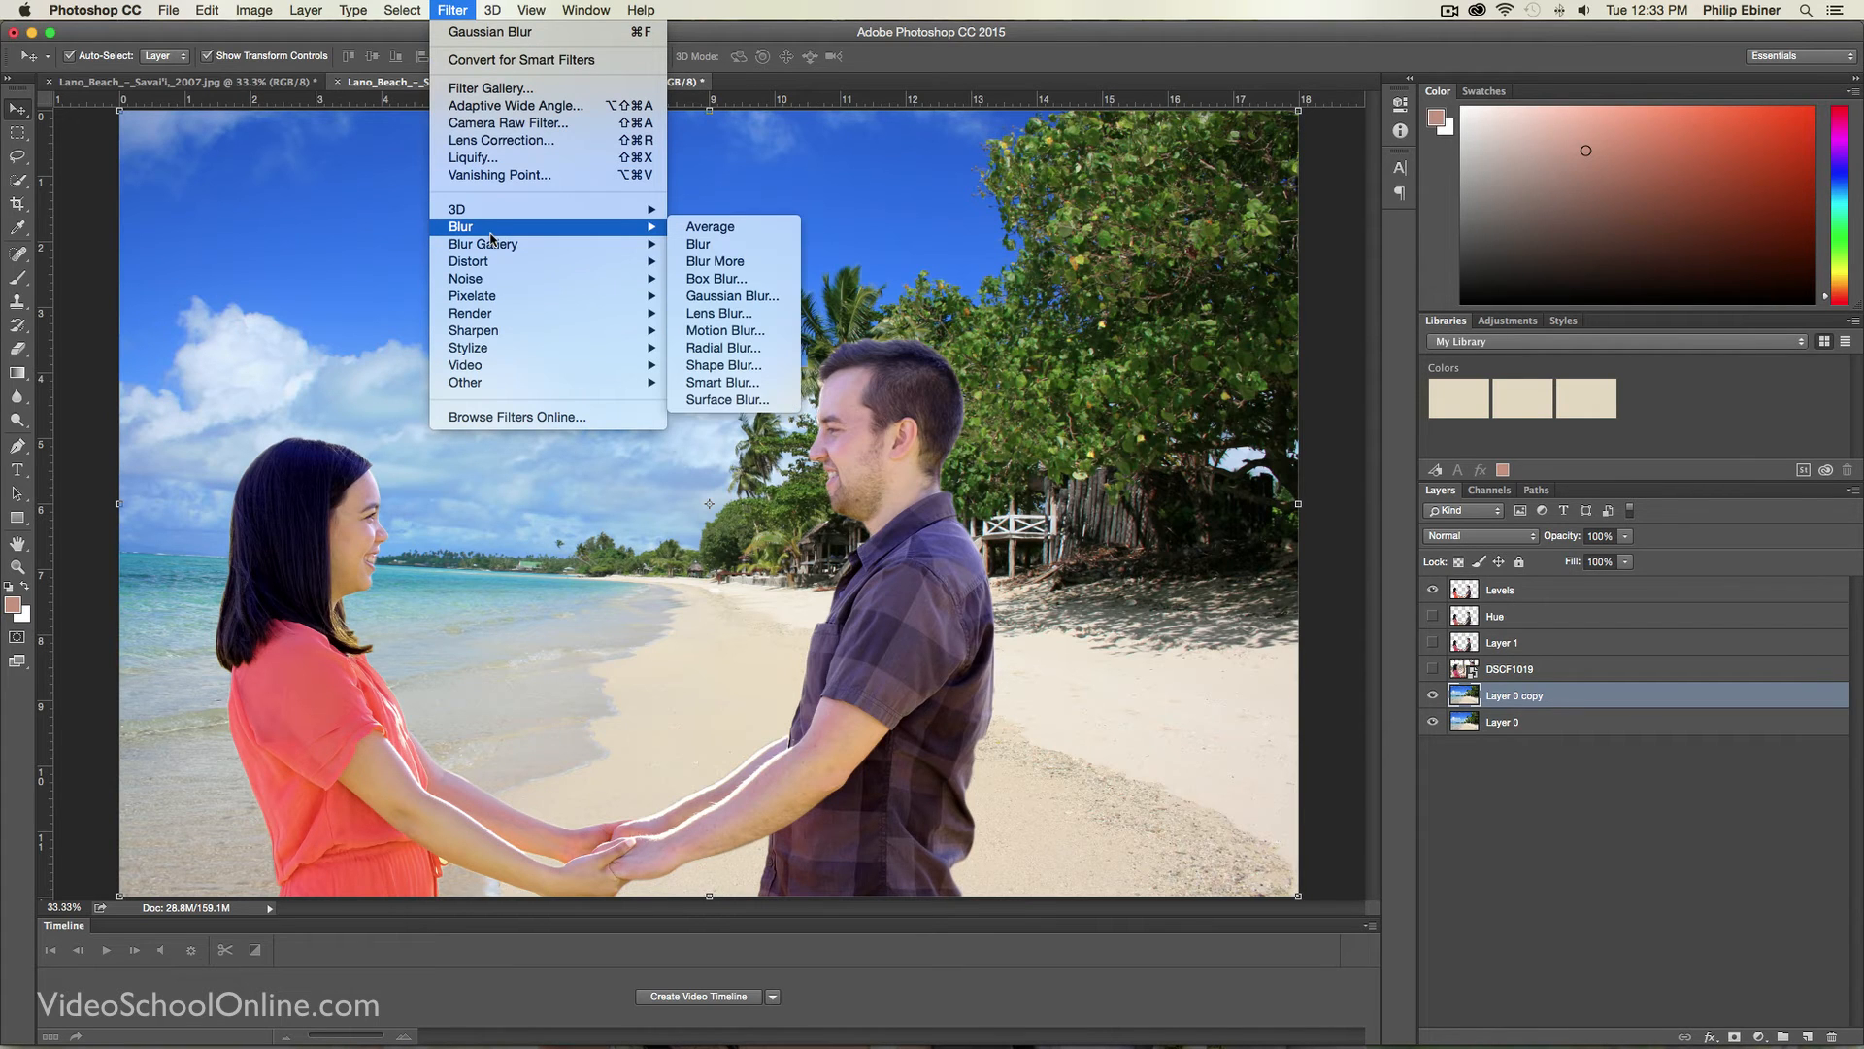
{"action": "left_click", "coordinate": [732, 296]}
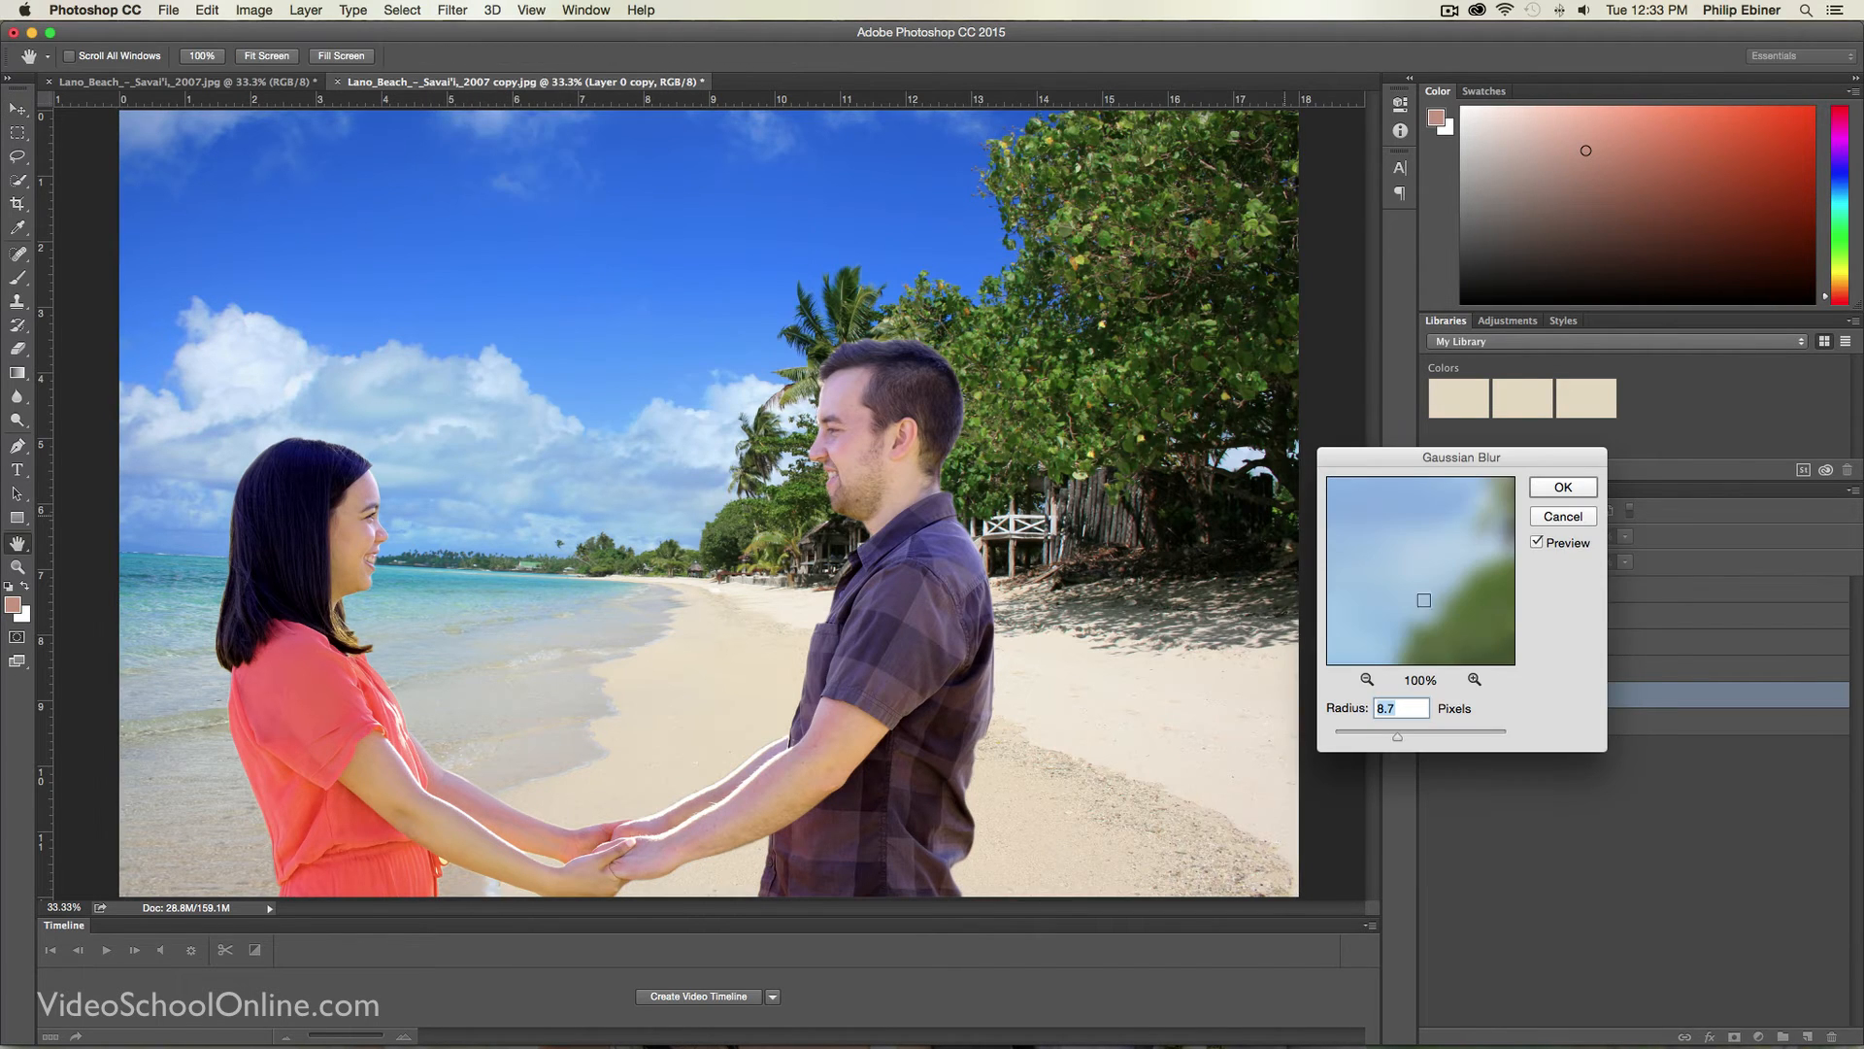
{"action": "left_click_drag", "start_coordinate": [1401, 738], "coordinate": [1406, 740]}
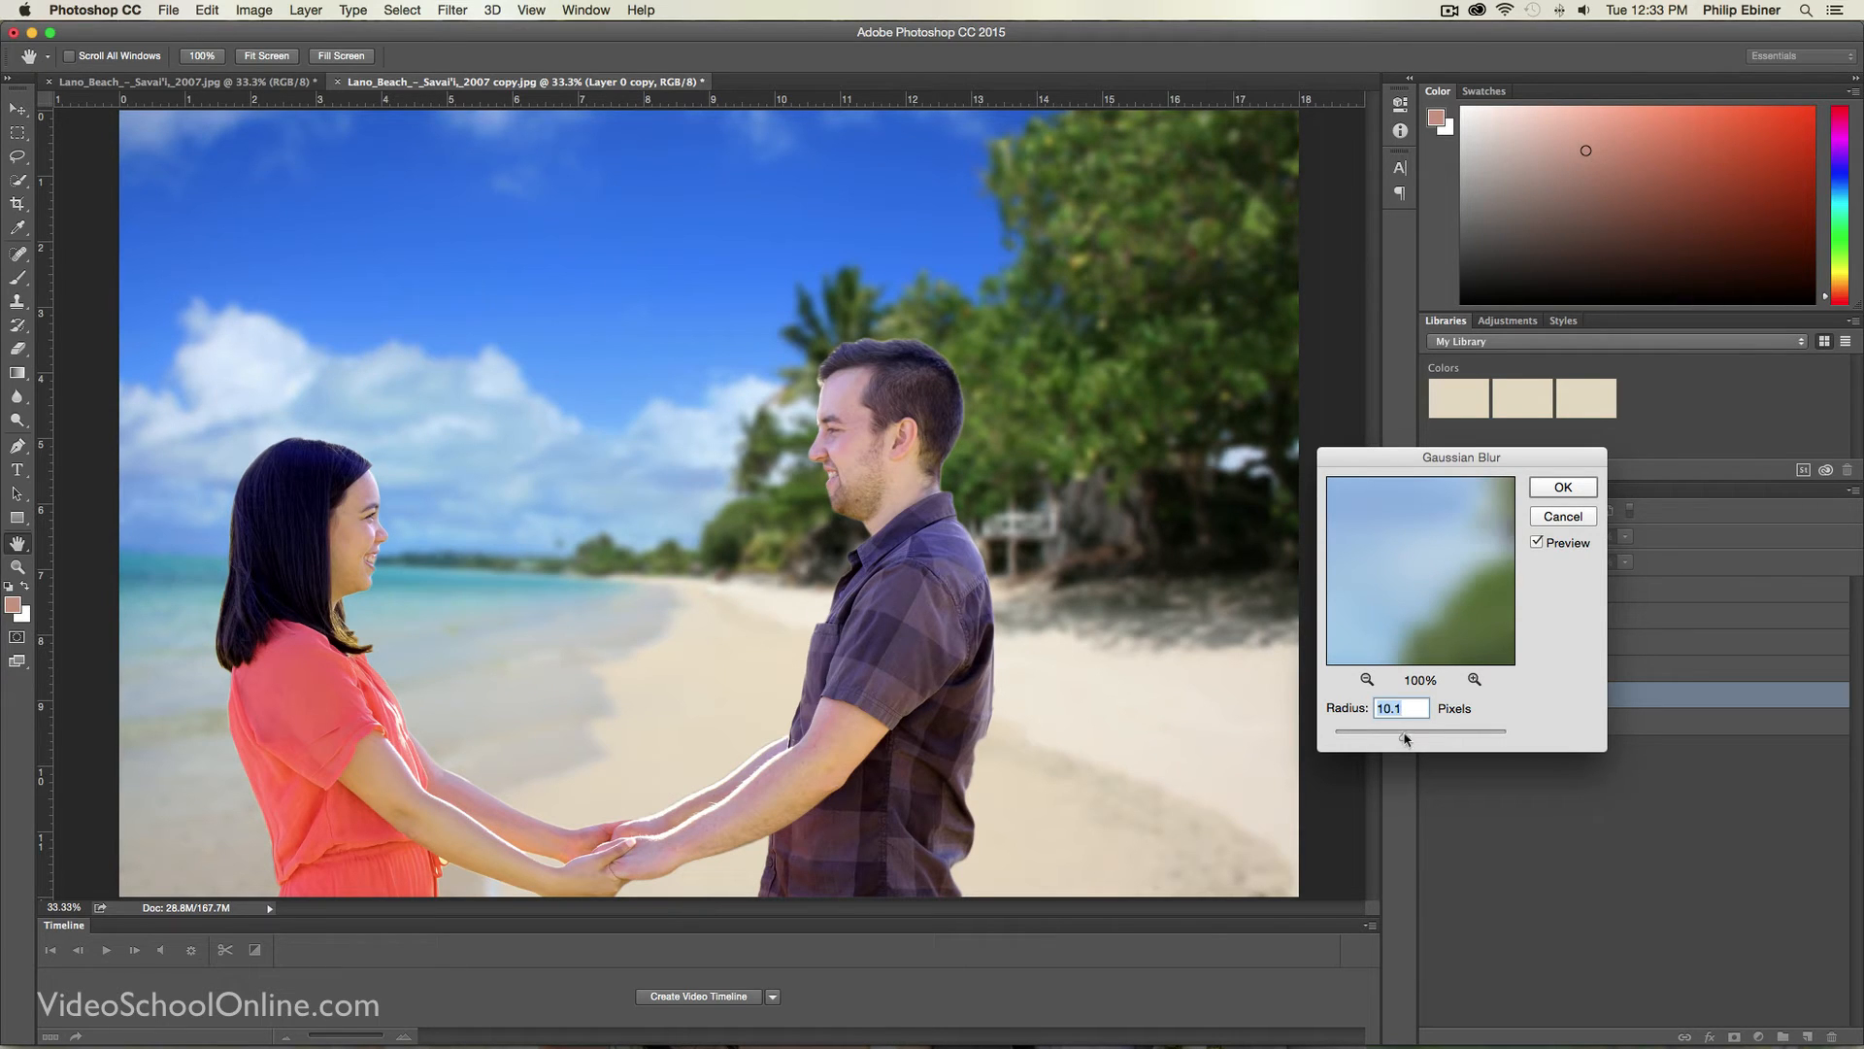
{"action": "left_click", "coordinate": [1564, 487]}
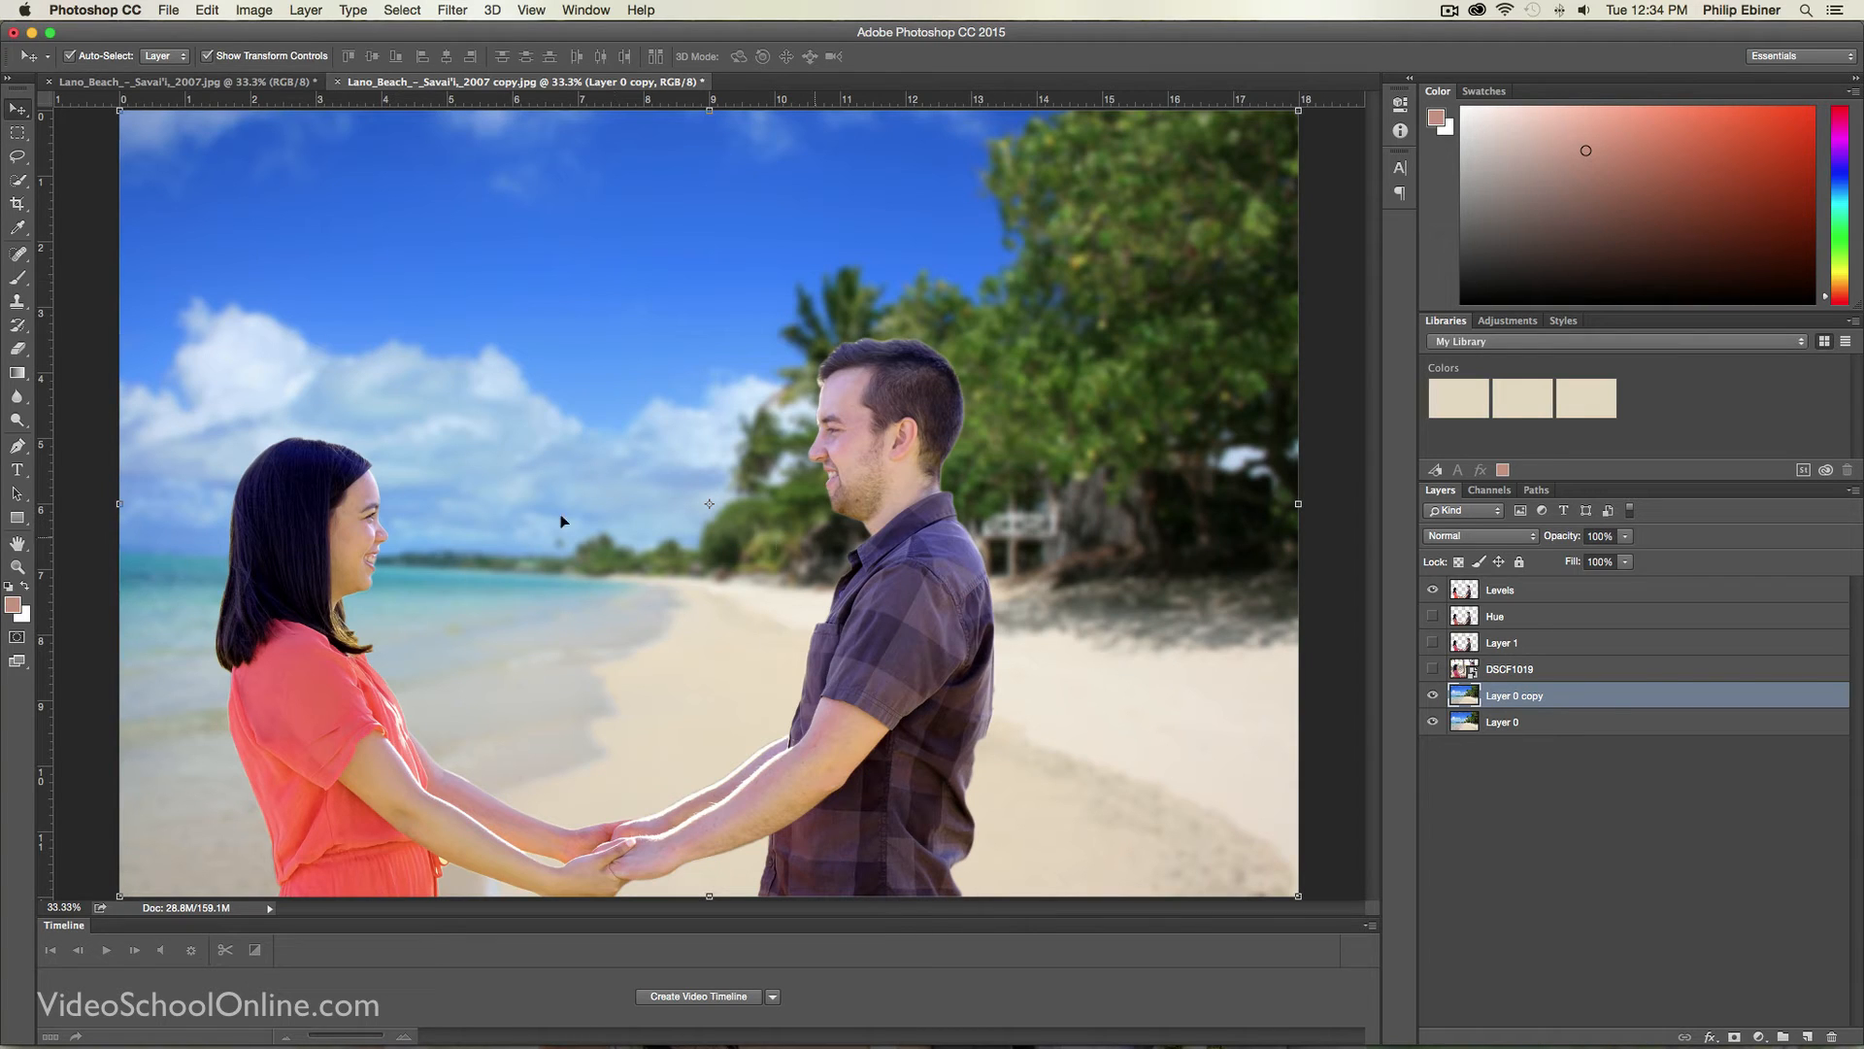
{"action": "left_click", "coordinate": [1433, 695]}
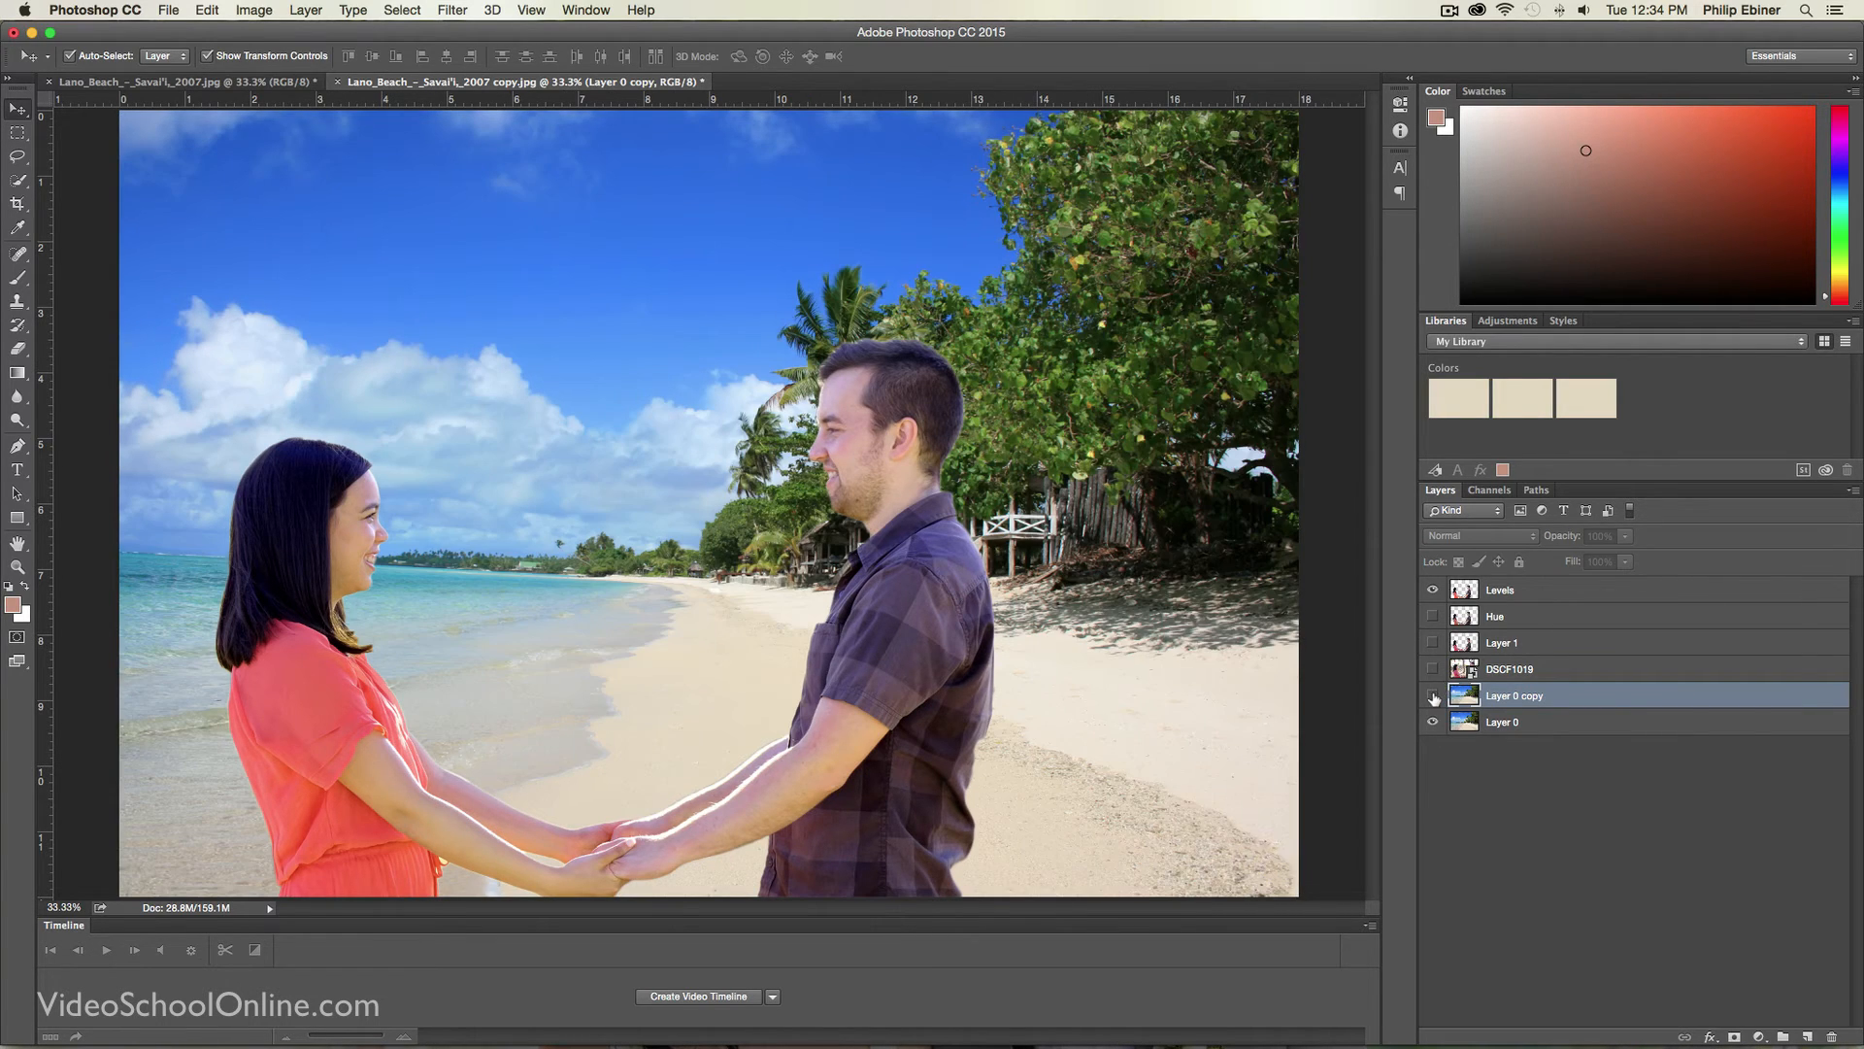
{"action": "left_click", "coordinate": [1433, 695]}
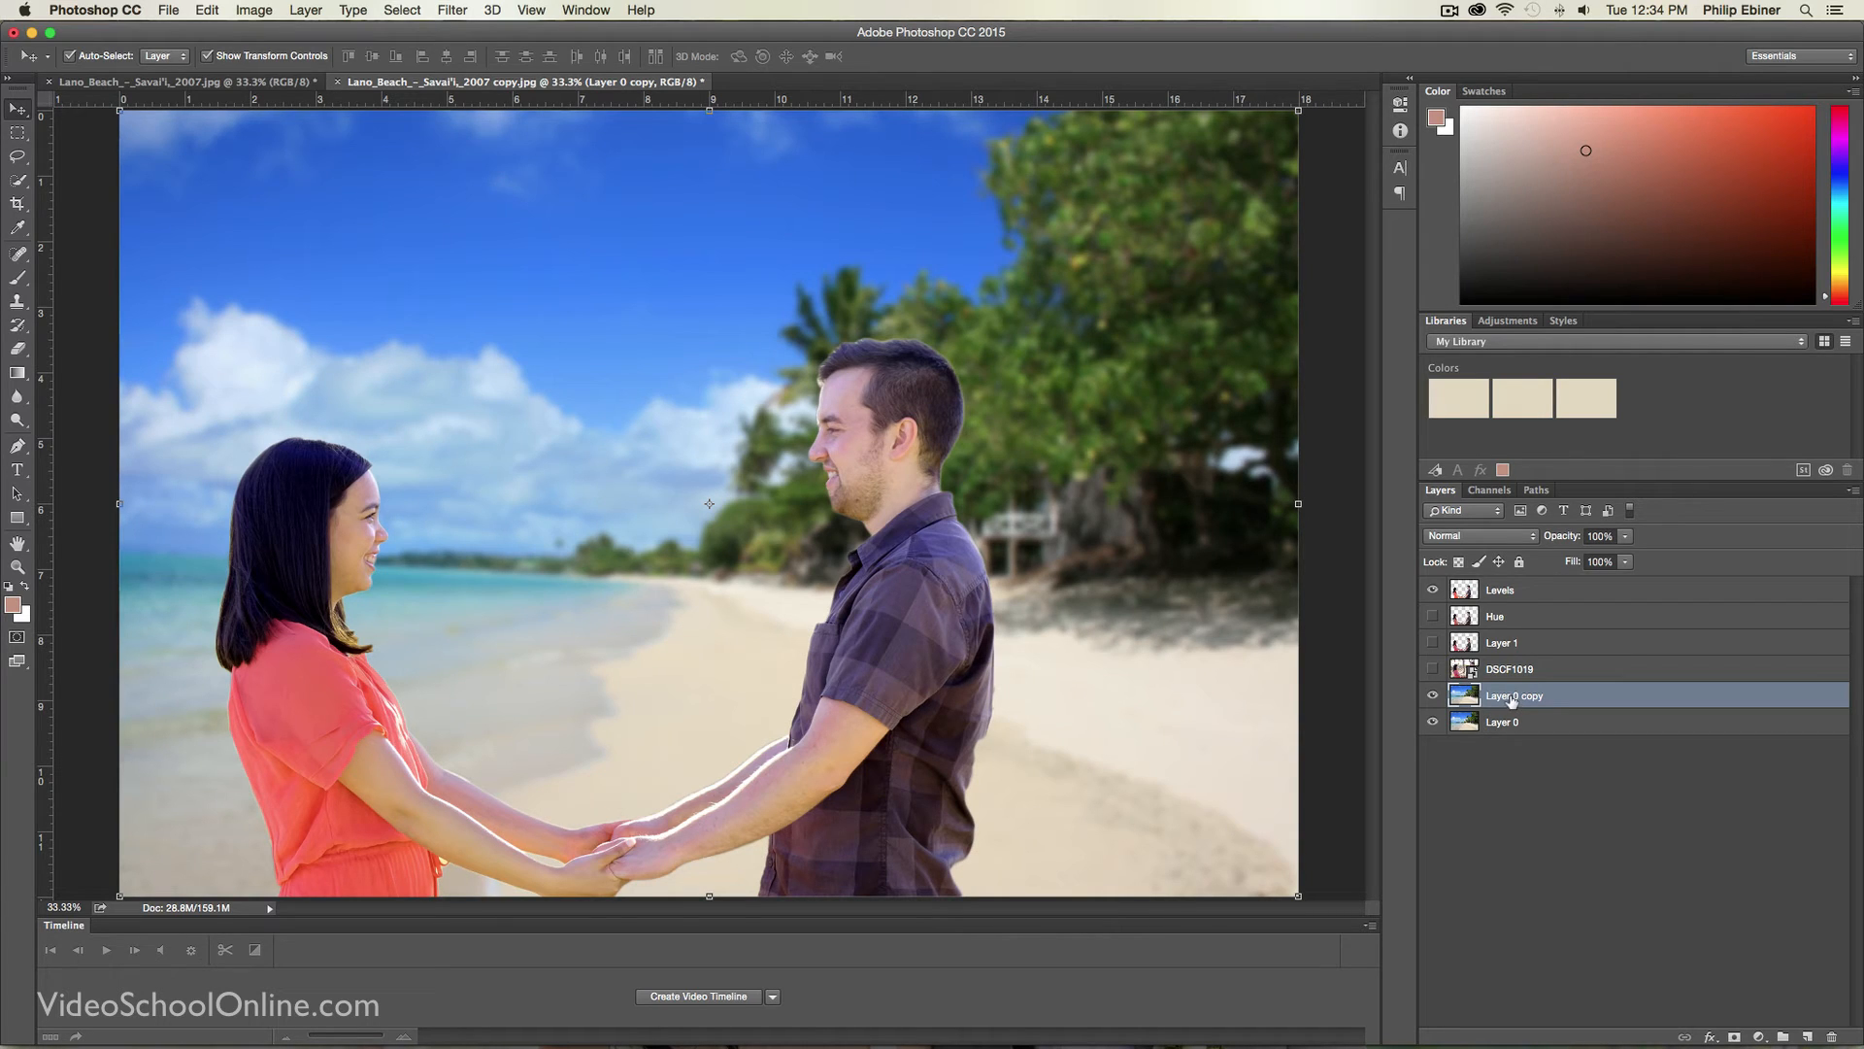
Step: Add a white layer mask to Layer 0 copy and set a soft brush to 1400 px with 1% hardness
{"action": "left_click_drag", "start_coordinate": [1512, 701], "coordinate": [1738, 1041]}
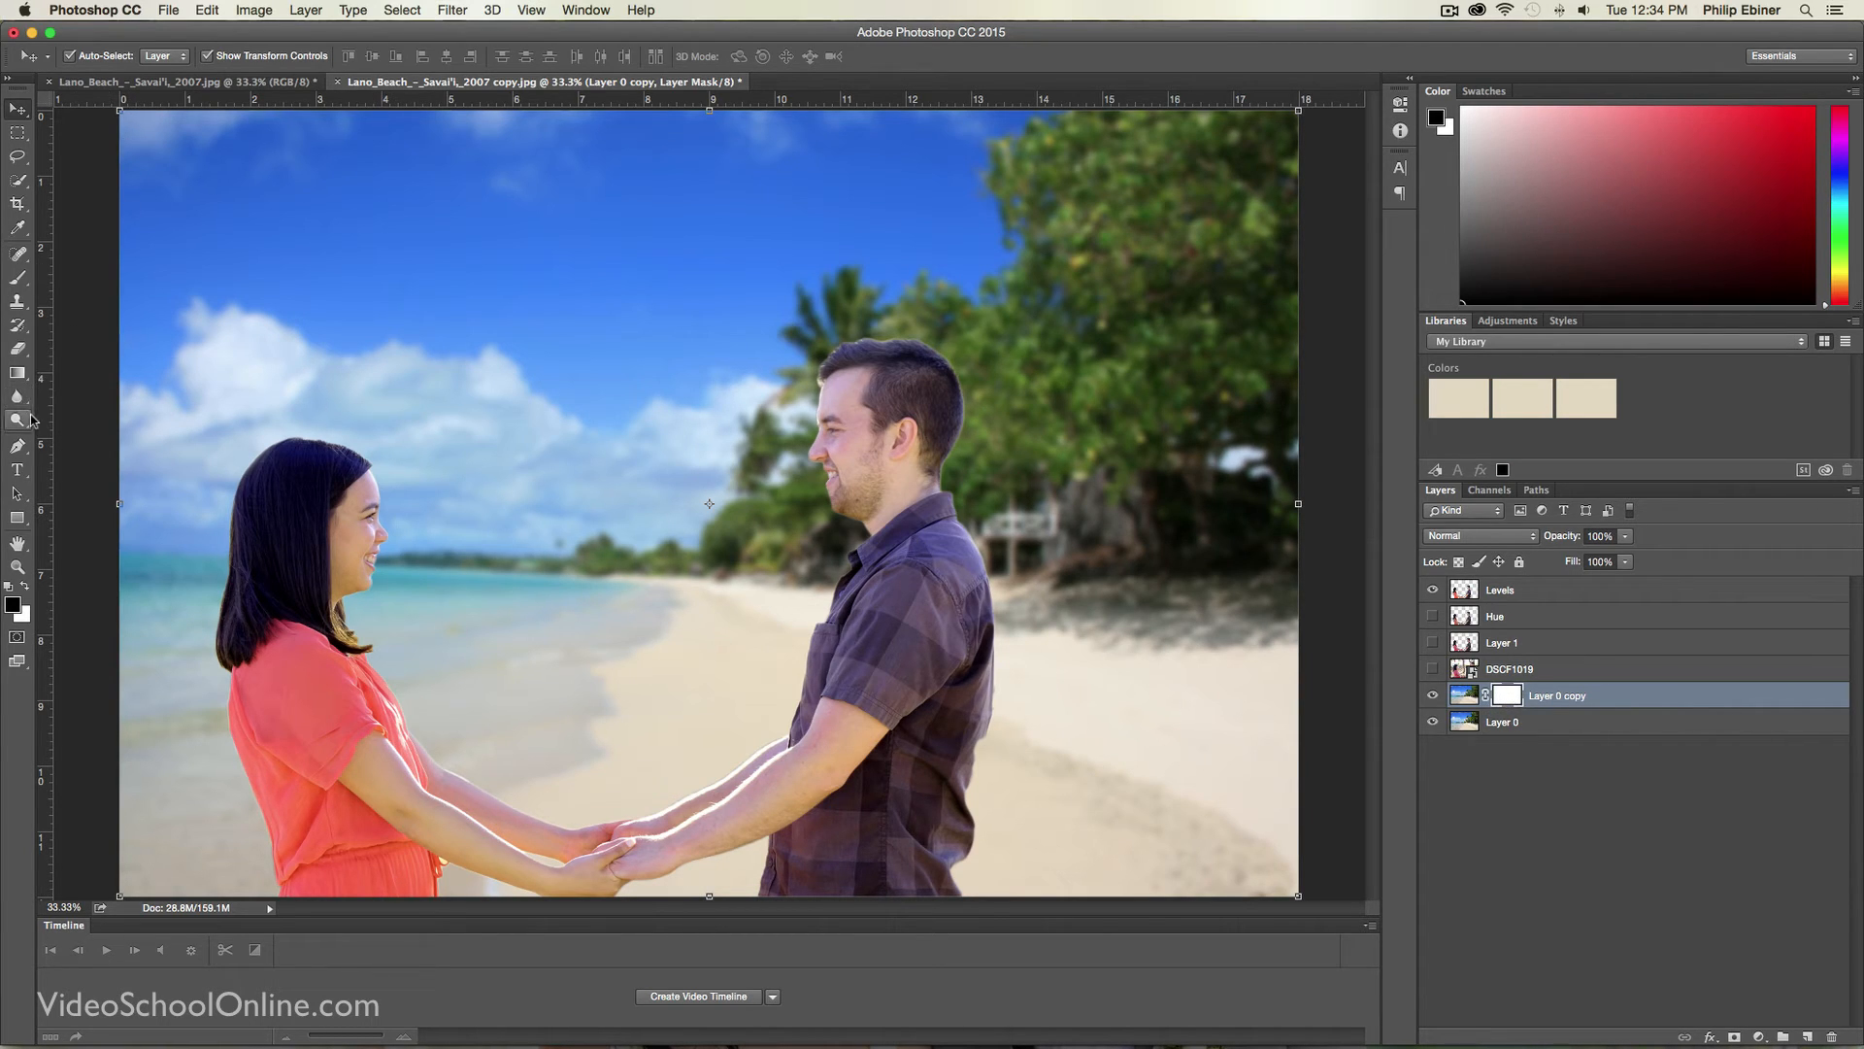
{"action": "key", "text": "b"}
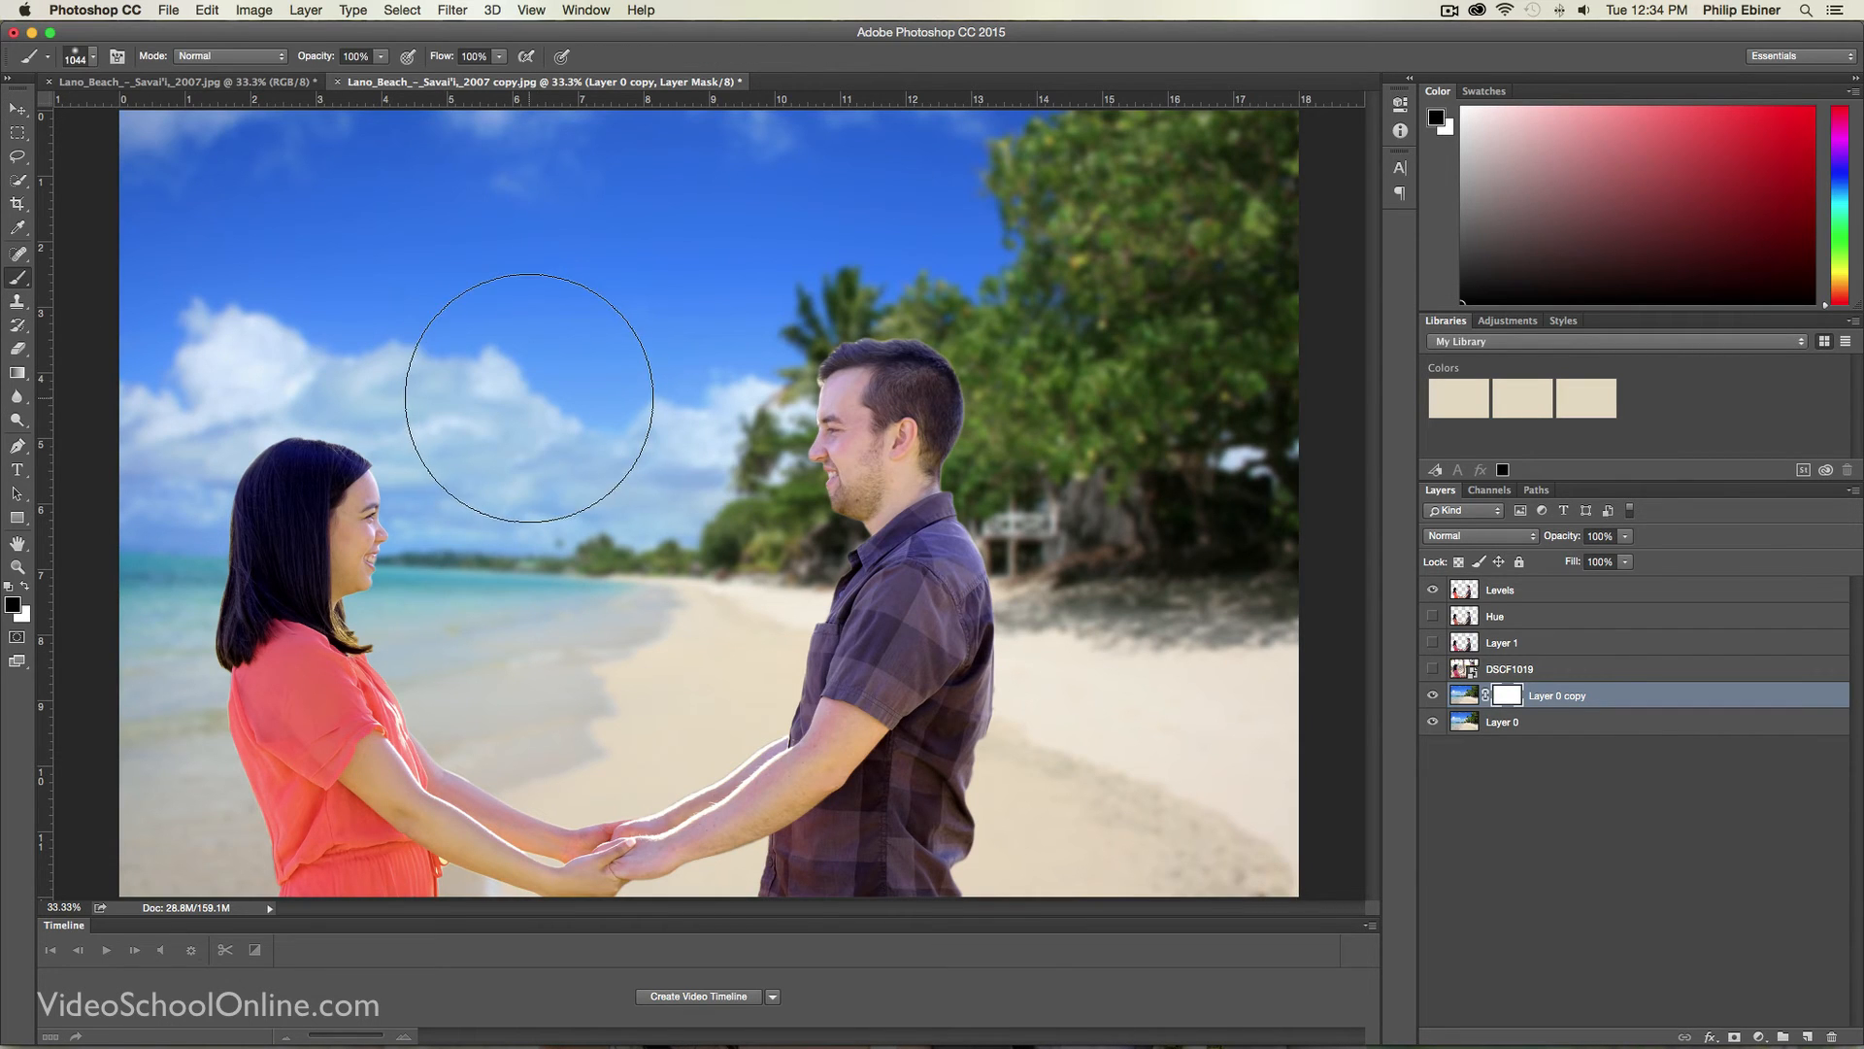
{"action": "left_click", "coordinate": [93, 57]}
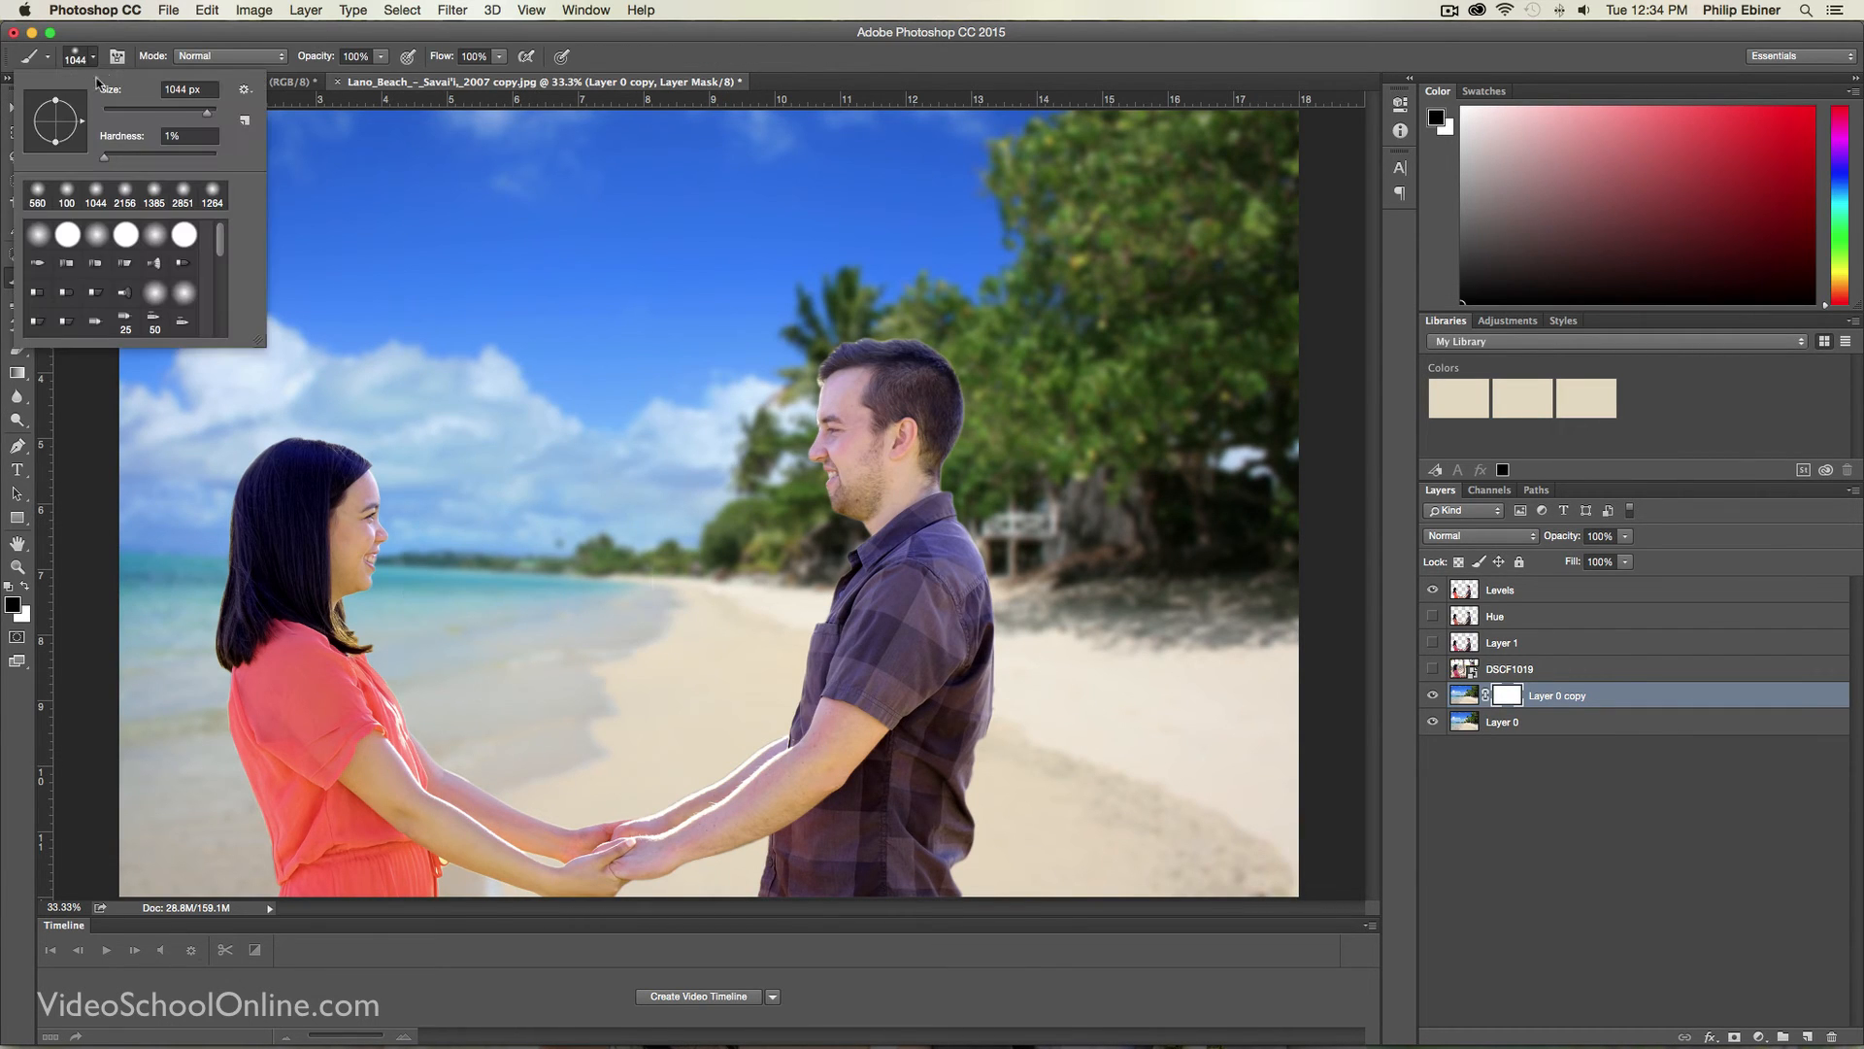
{"action": "left_click_drag", "start_coordinate": [206, 116], "coordinate": [198, 117]}
{"action": "left_click_drag", "start_coordinate": [209, 115], "coordinate": [210, 115]}
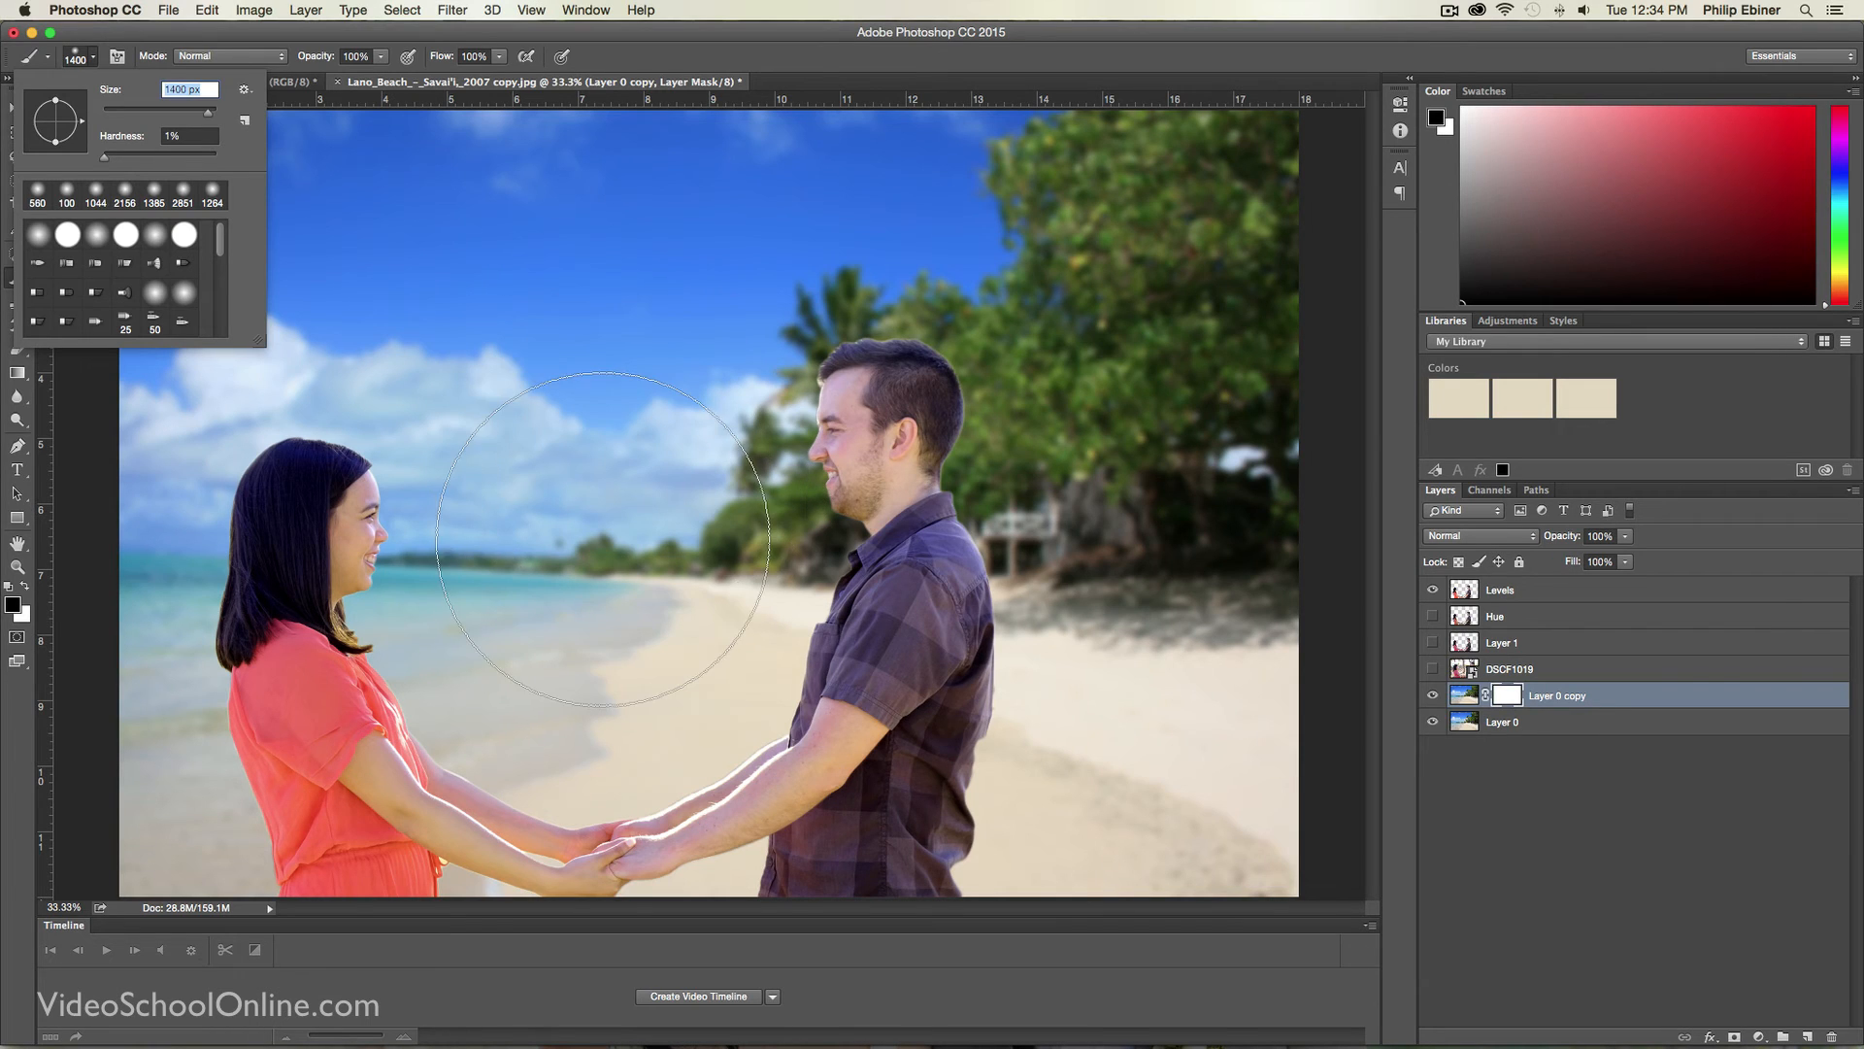
{"action": "left_click", "coordinate": [593, 559]}
{"action": "key", "text": "super+z"}
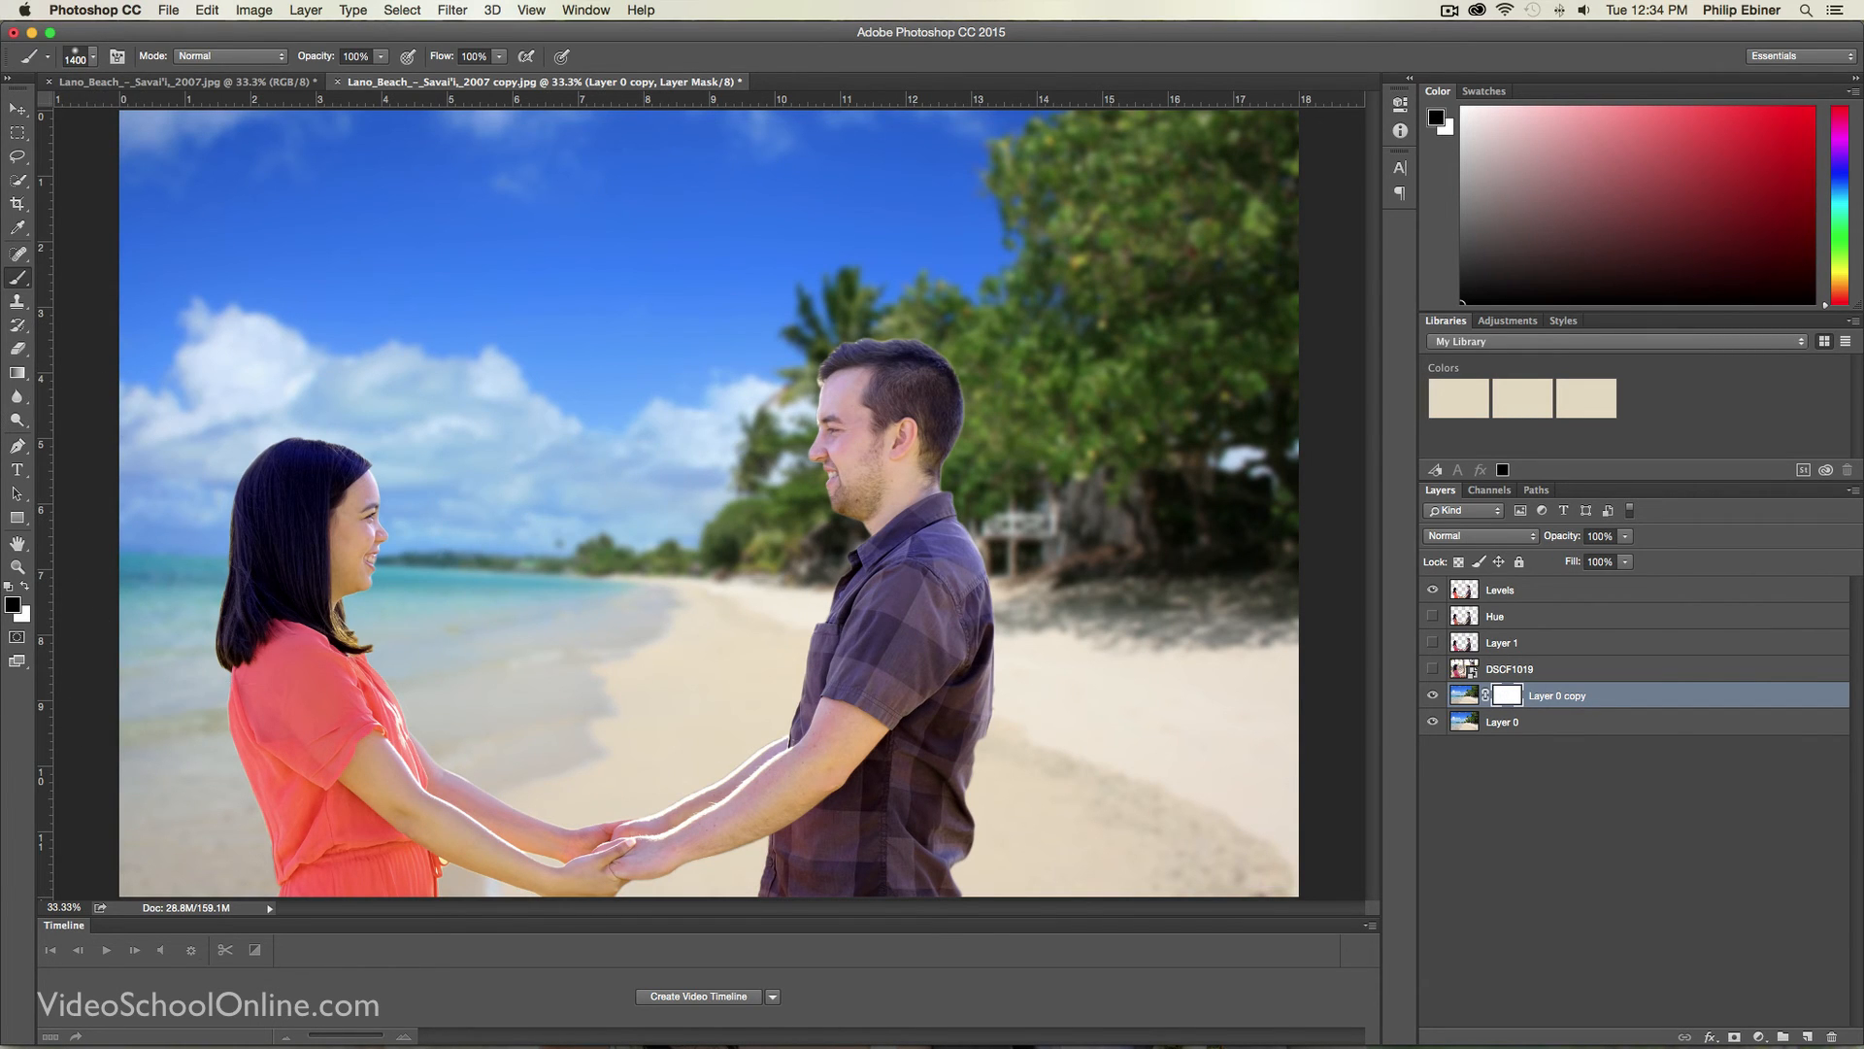
Step: Paint black on the Layer 0 copy mask across the foreground sand and nearby water to restore their sharpness
{"action": "left_click", "coordinate": [12, 604]}
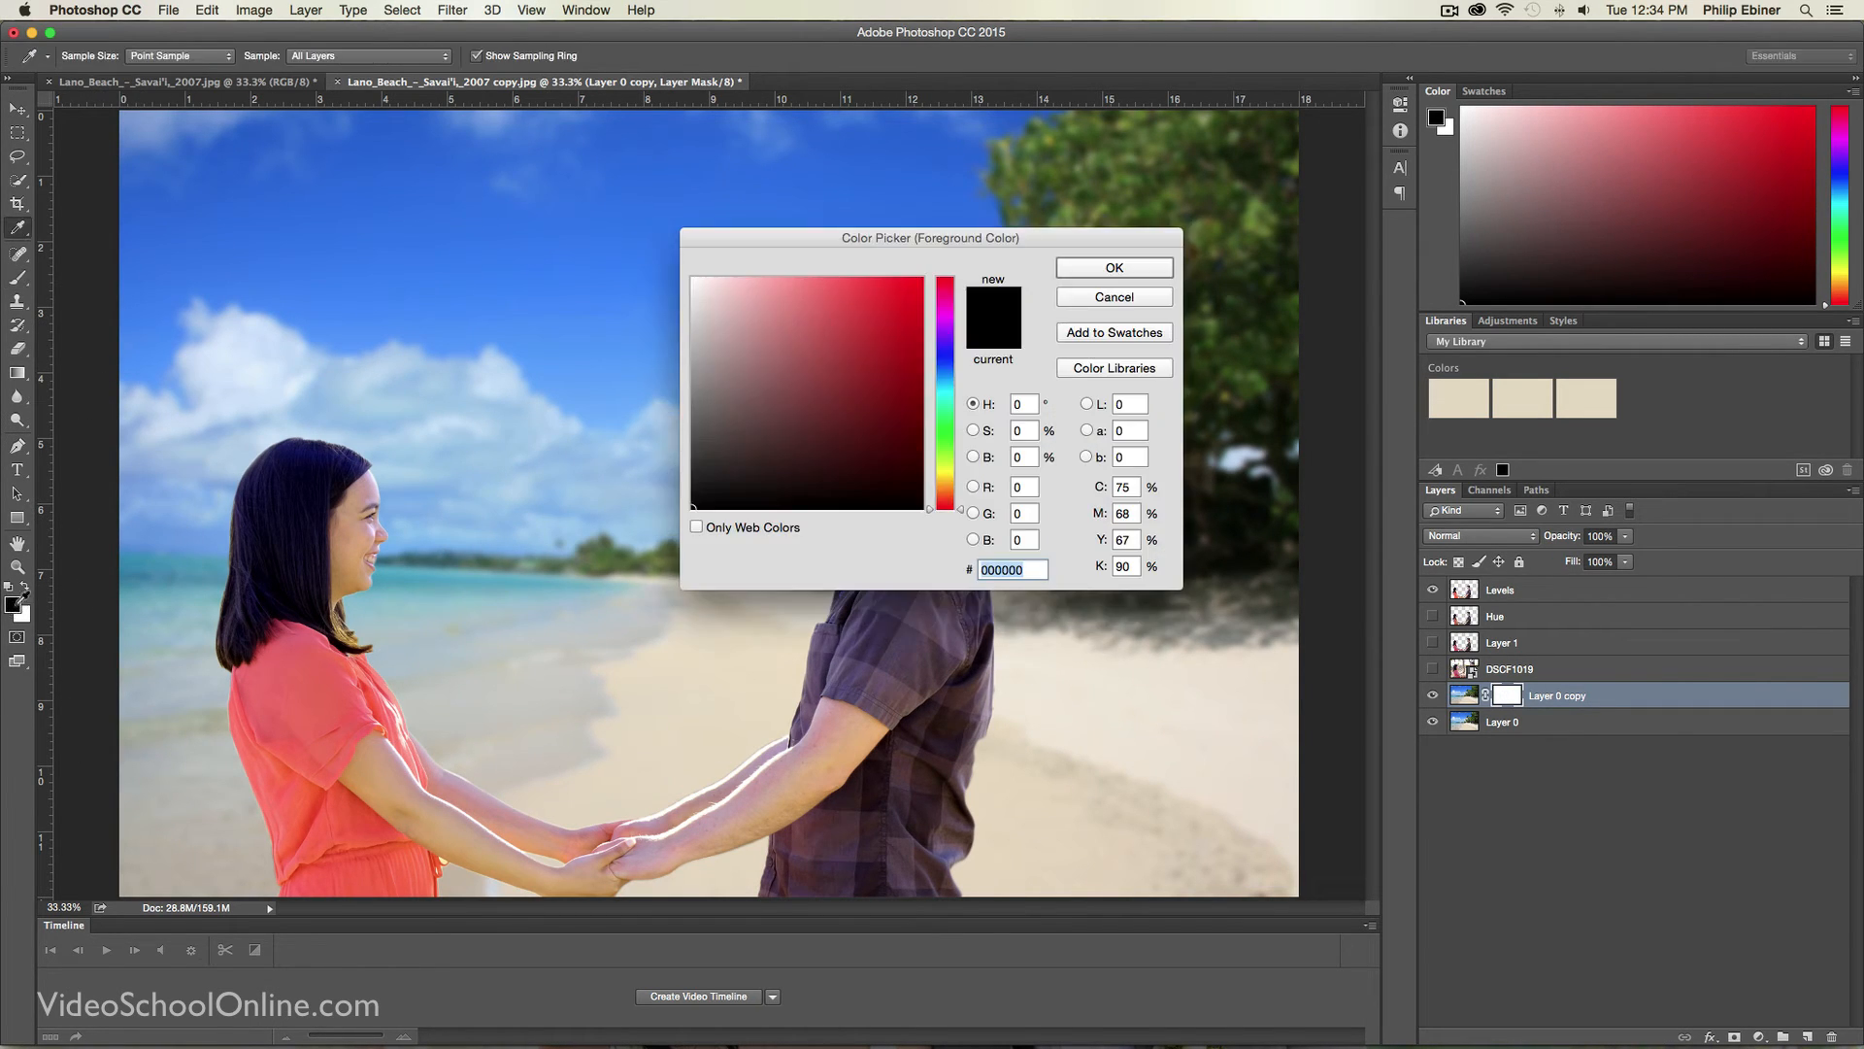
{"action": "left_click", "coordinate": [1114, 268]}
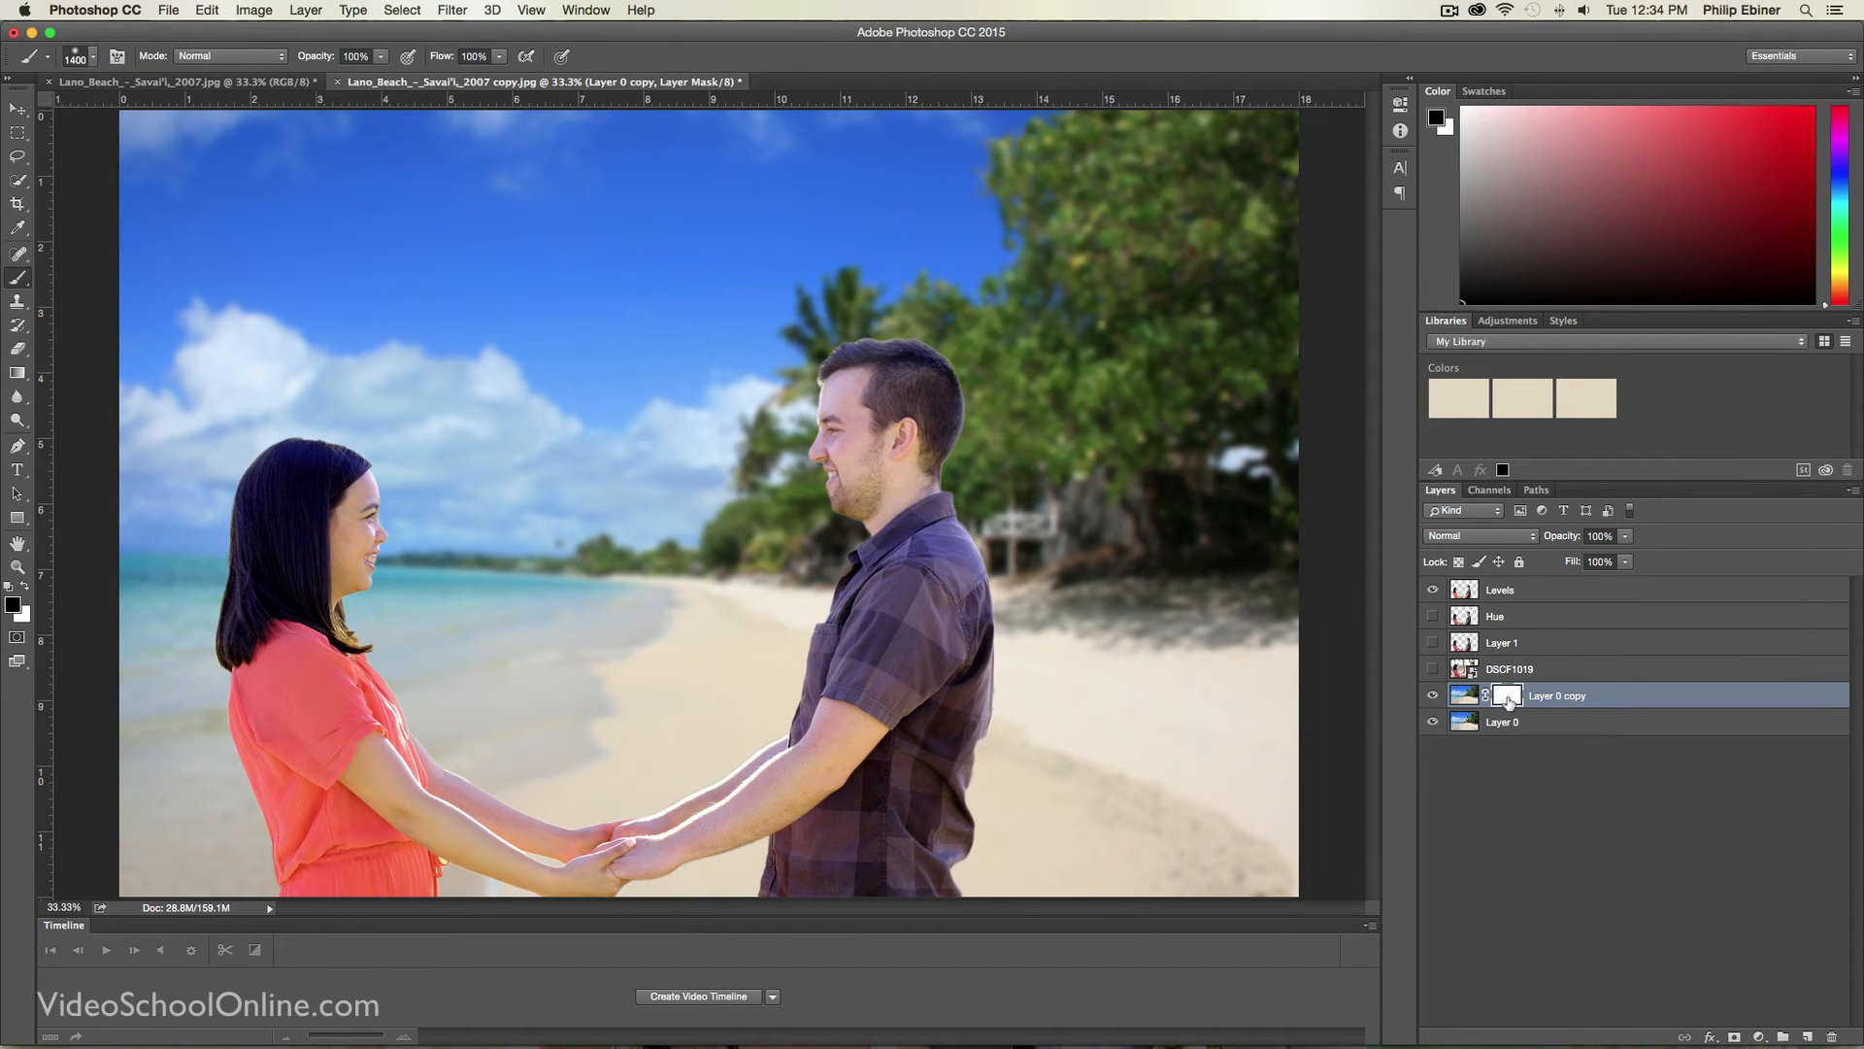
{"action": "mouse_move", "coordinate": [1165, 529]}
{"action": "left_mouse_down"}
{"action": "mouse_move", "coordinate": [1166, 727]}
{"action": "mouse_move", "coordinate": [1142, 784]}
{"action": "mouse_move", "coordinate": [1020, 783]}
{"action": "left_mouse_up"}
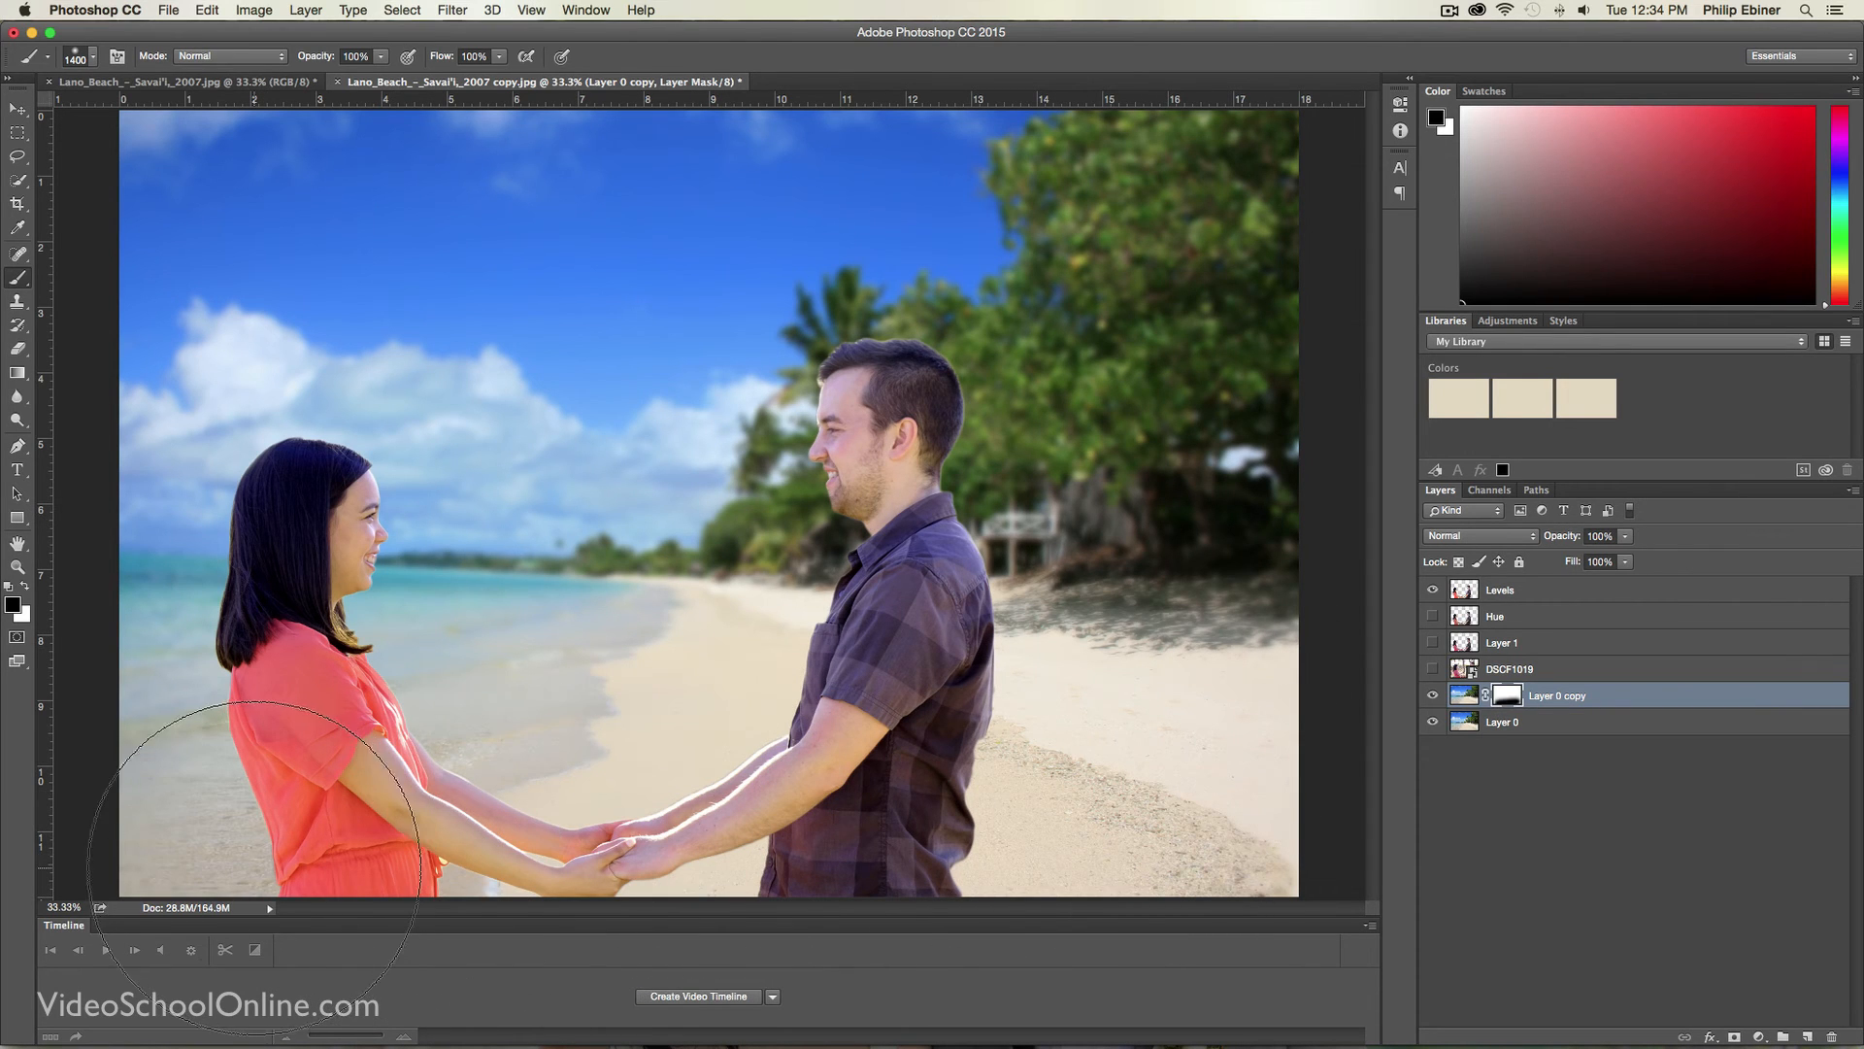
{"action": "mouse_move", "coordinate": [647, 769]}
{"action": "left_mouse_down"}
{"action": "mouse_move", "coordinate": [1182, 800]}
{"action": "mouse_move", "coordinate": [567, 860]}
{"action": "mouse_move", "coordinate": [269, 837]}
{"action": "mouse_move", "coordinate": [230, 799]}
{"action": "left_mouse_up"}
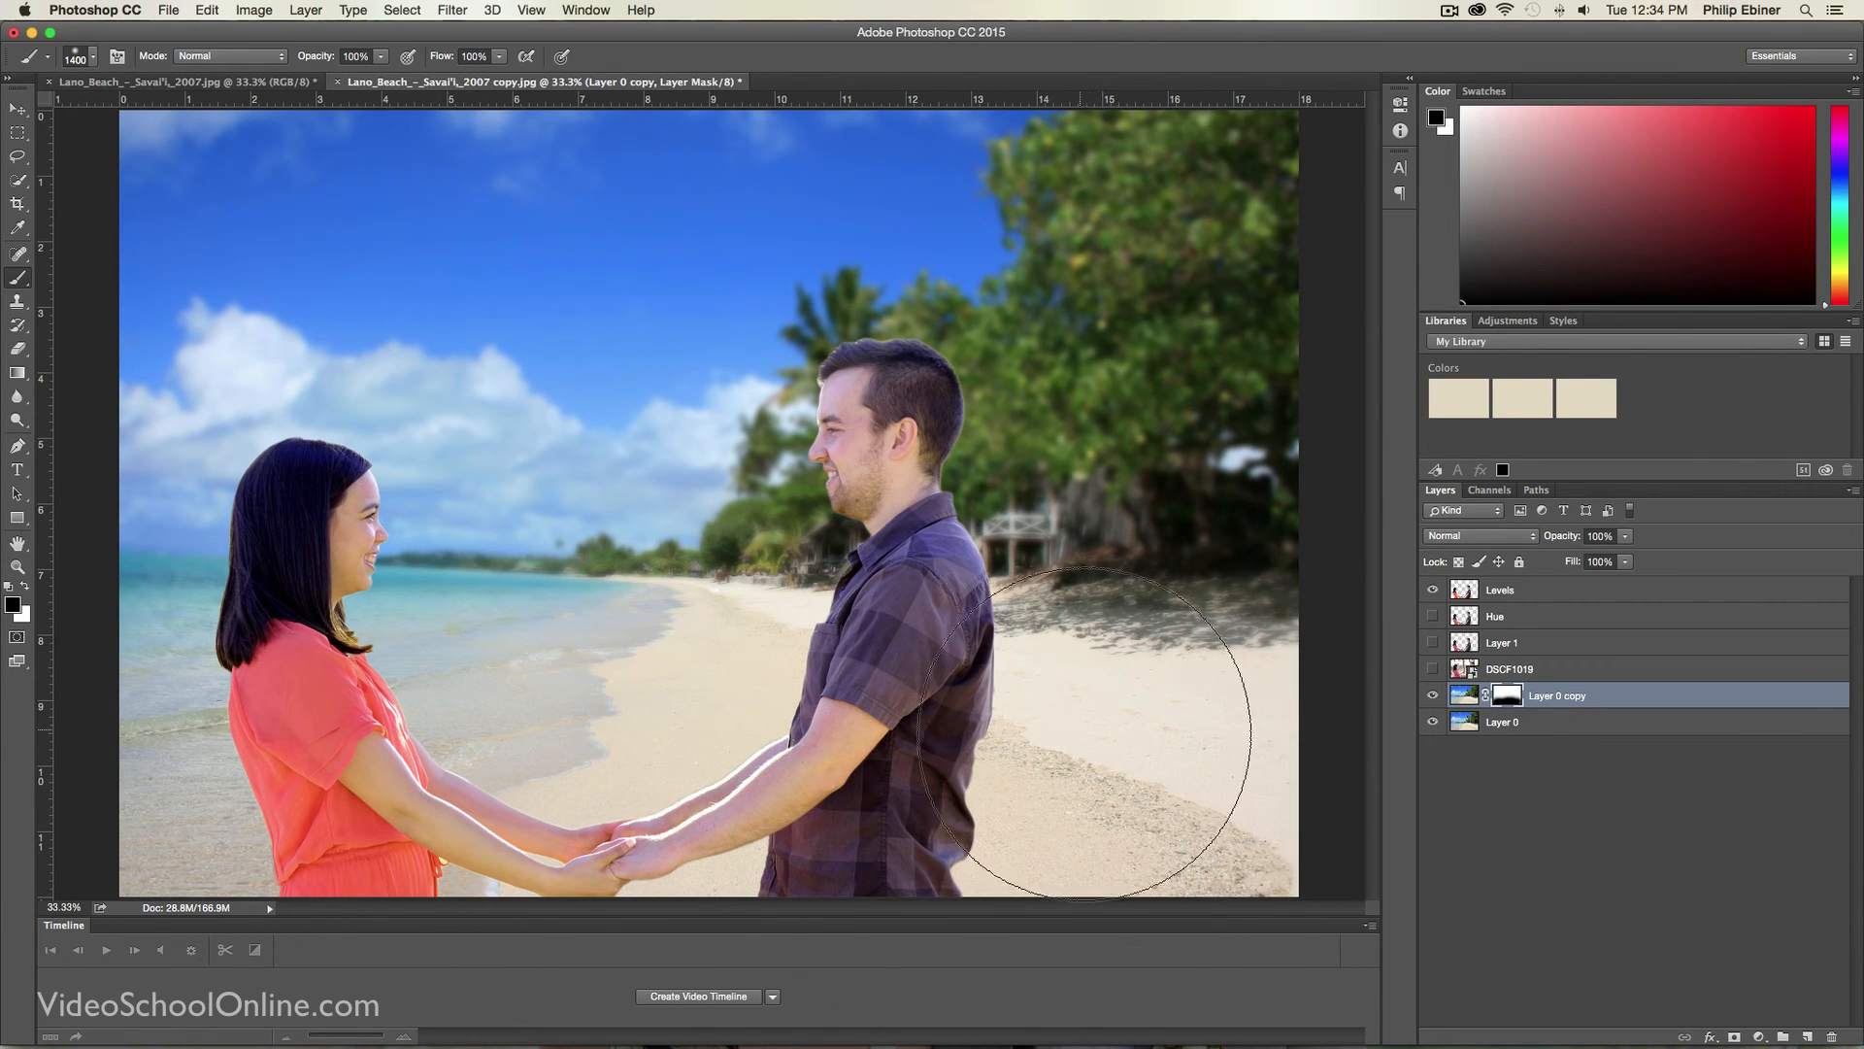
Step: Paint black on the mask over the trees and hut behind the man, using brush sizes of 1716 px and 949 px
{"action": "mouse_move", "coordinate": [837, 732]}
{"action": "left_mouse_down", "text": "ctrl+alt"}
{"action": "mouse_move", "coordinate": [933, 724]}
{"action": "mouse_move", "coordinate": [898, 725]}
{"action": "left_mouse_up", "text": "ctrl+alt"}
{"action": "scroll", "coordinate": [893, 670], "scroll_direction": "down", "scroll_amount": 3}
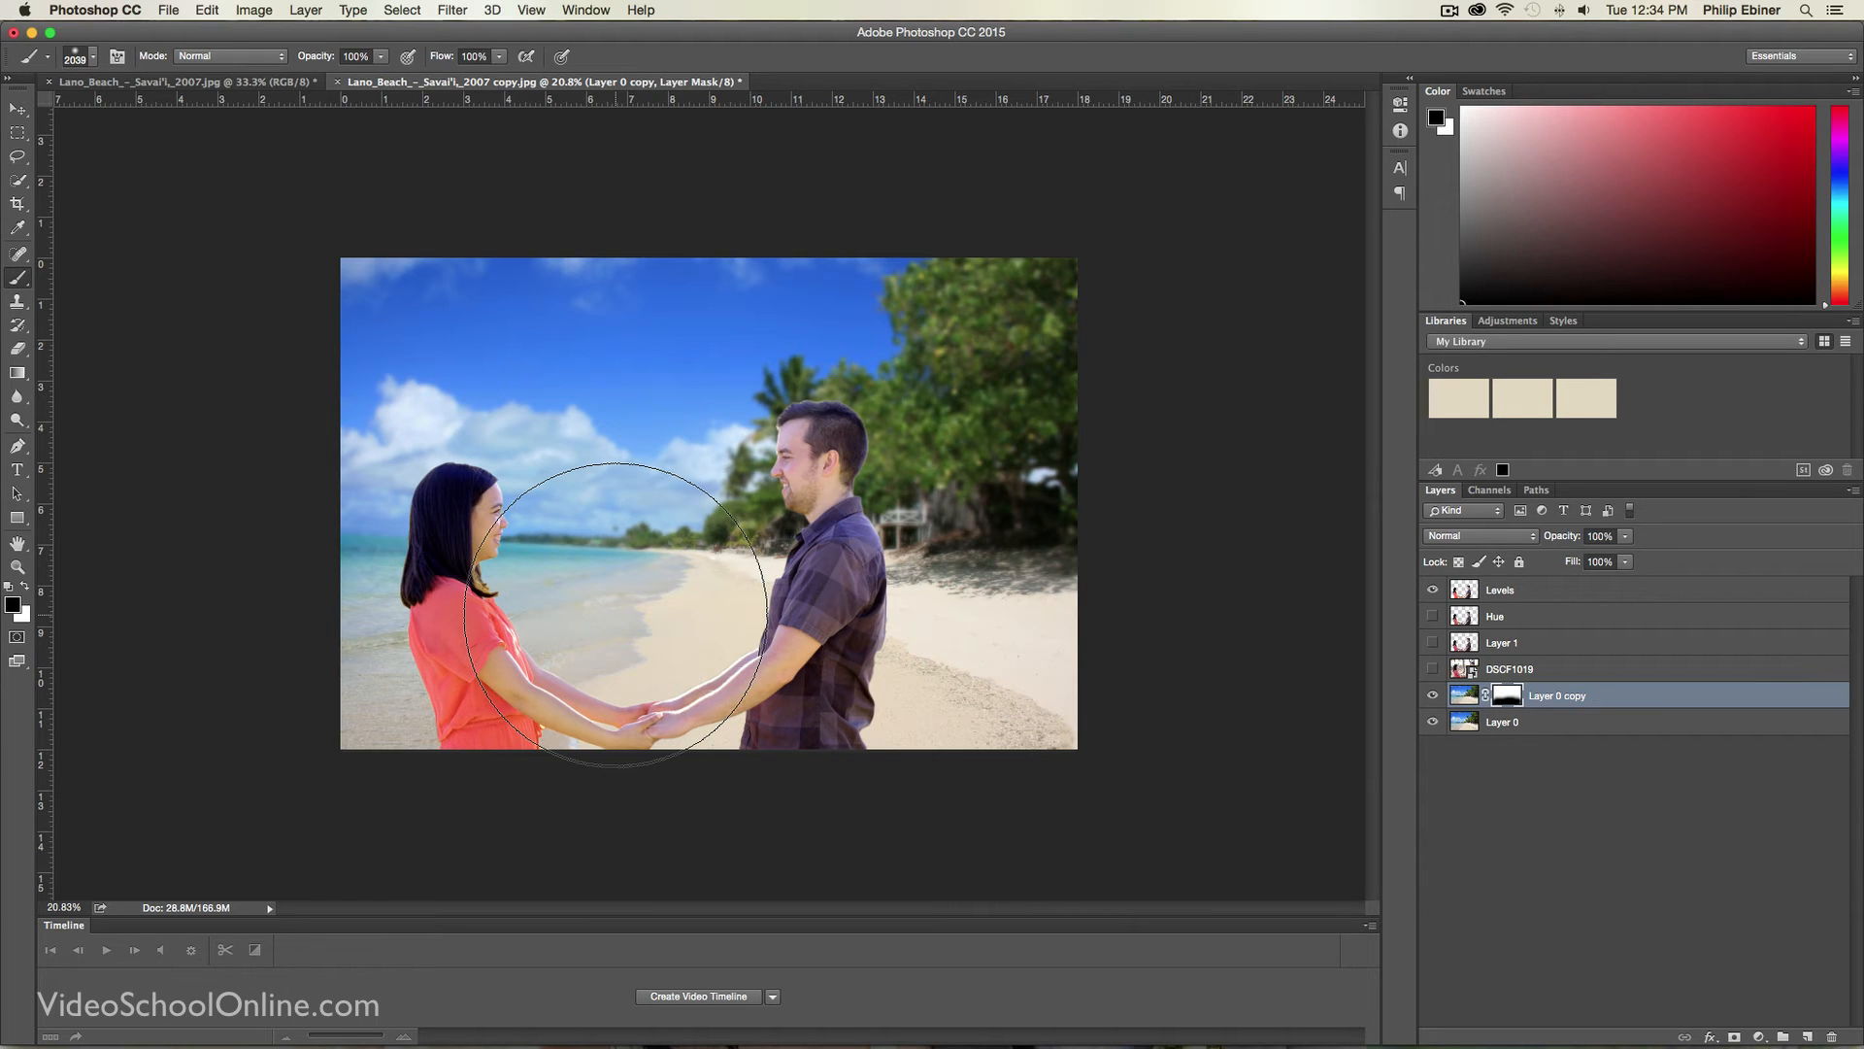
{"action": "mouse_move", "coordinate": [735, 623]}
{"action": "left_mouse_down", "text": "ctrl+alt"}
{"action": "mouse_move", "coordinate": [476, 631]}
{"action": "mouse_move", "coordinate": [806, 638]}
{"action": "mouse_move", "coordinate": [582, 646]}
{"action": "mouse_move", "coordinate": [767, 648]}
{"action": "mouse_move", "coordinate": [645, 656]}
{"action": "mouse_move", "coordinate": [715, 654]}
{"action": "mouse_move", "coordinate": [680, 655]}
{"action": "left_mouse_up", "text": "ctrl+alt"}
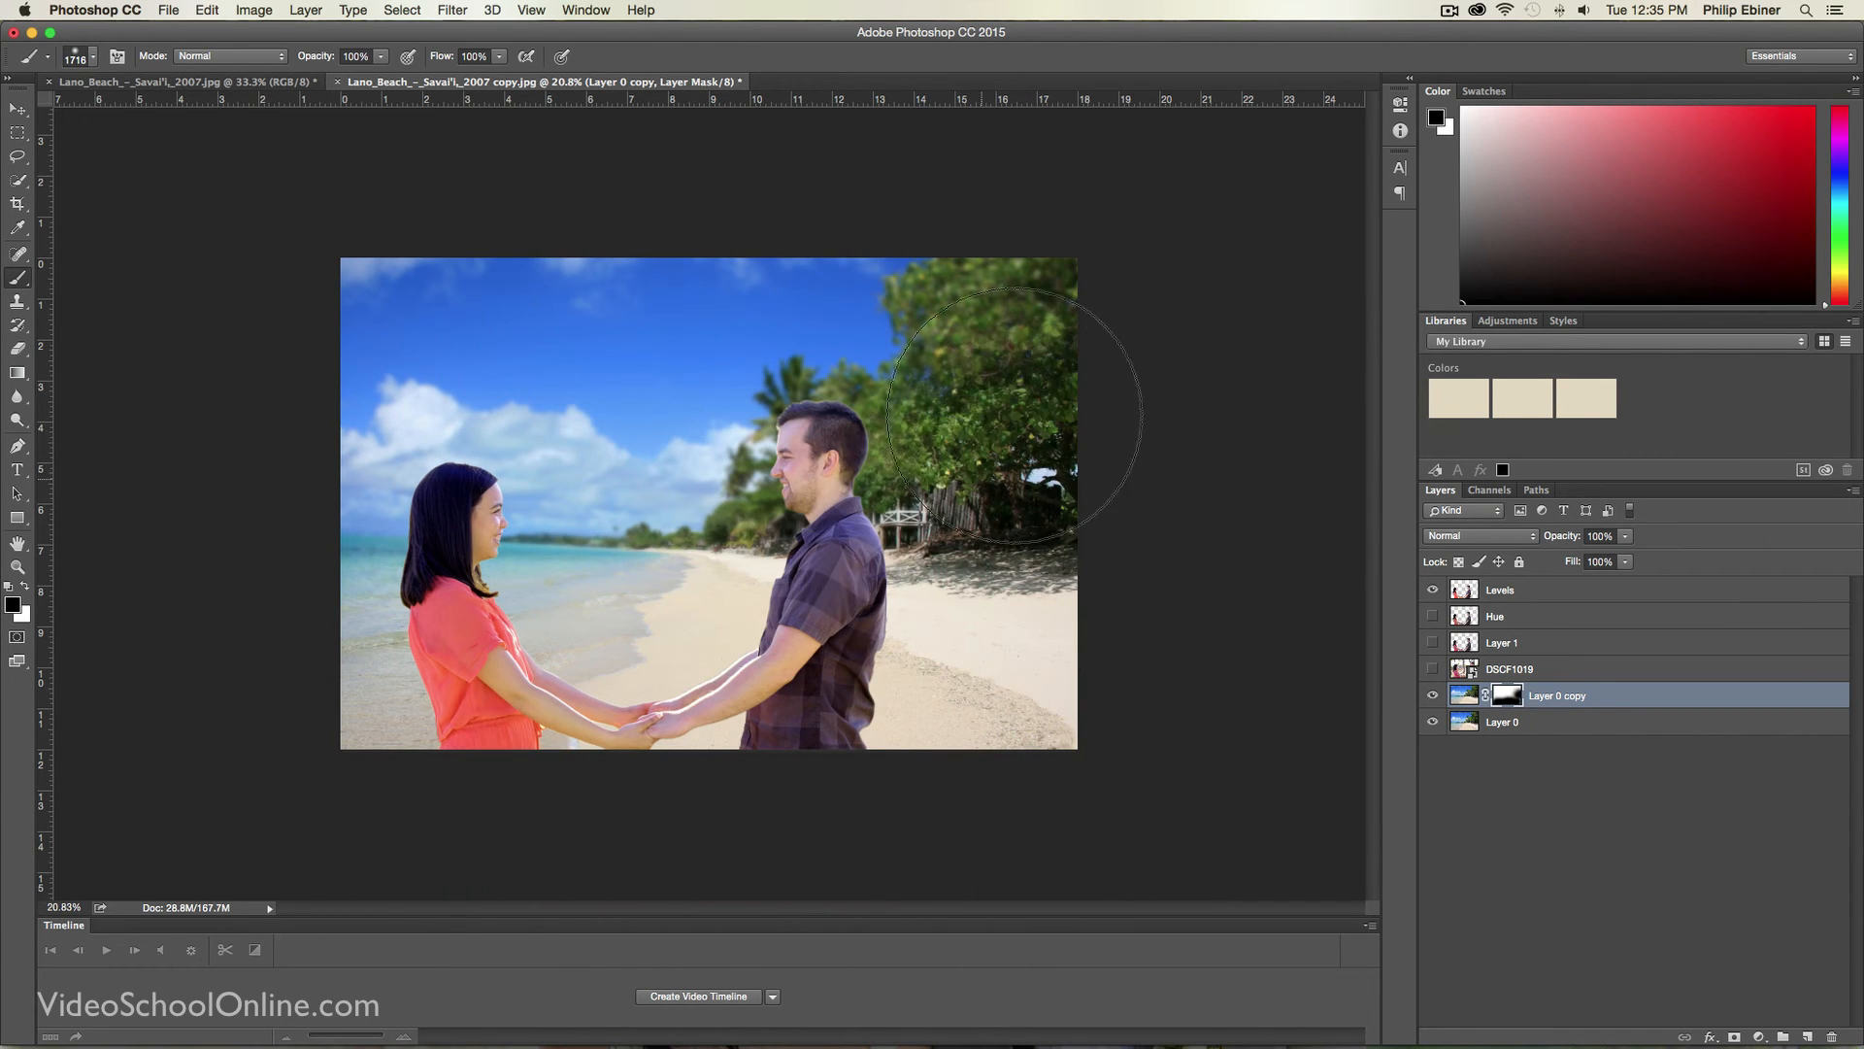
{"action": "left_click_drag", "start_coordinate": [1020, 454], "coordinate": [1014, 437], "text": "ctrl+alt"}
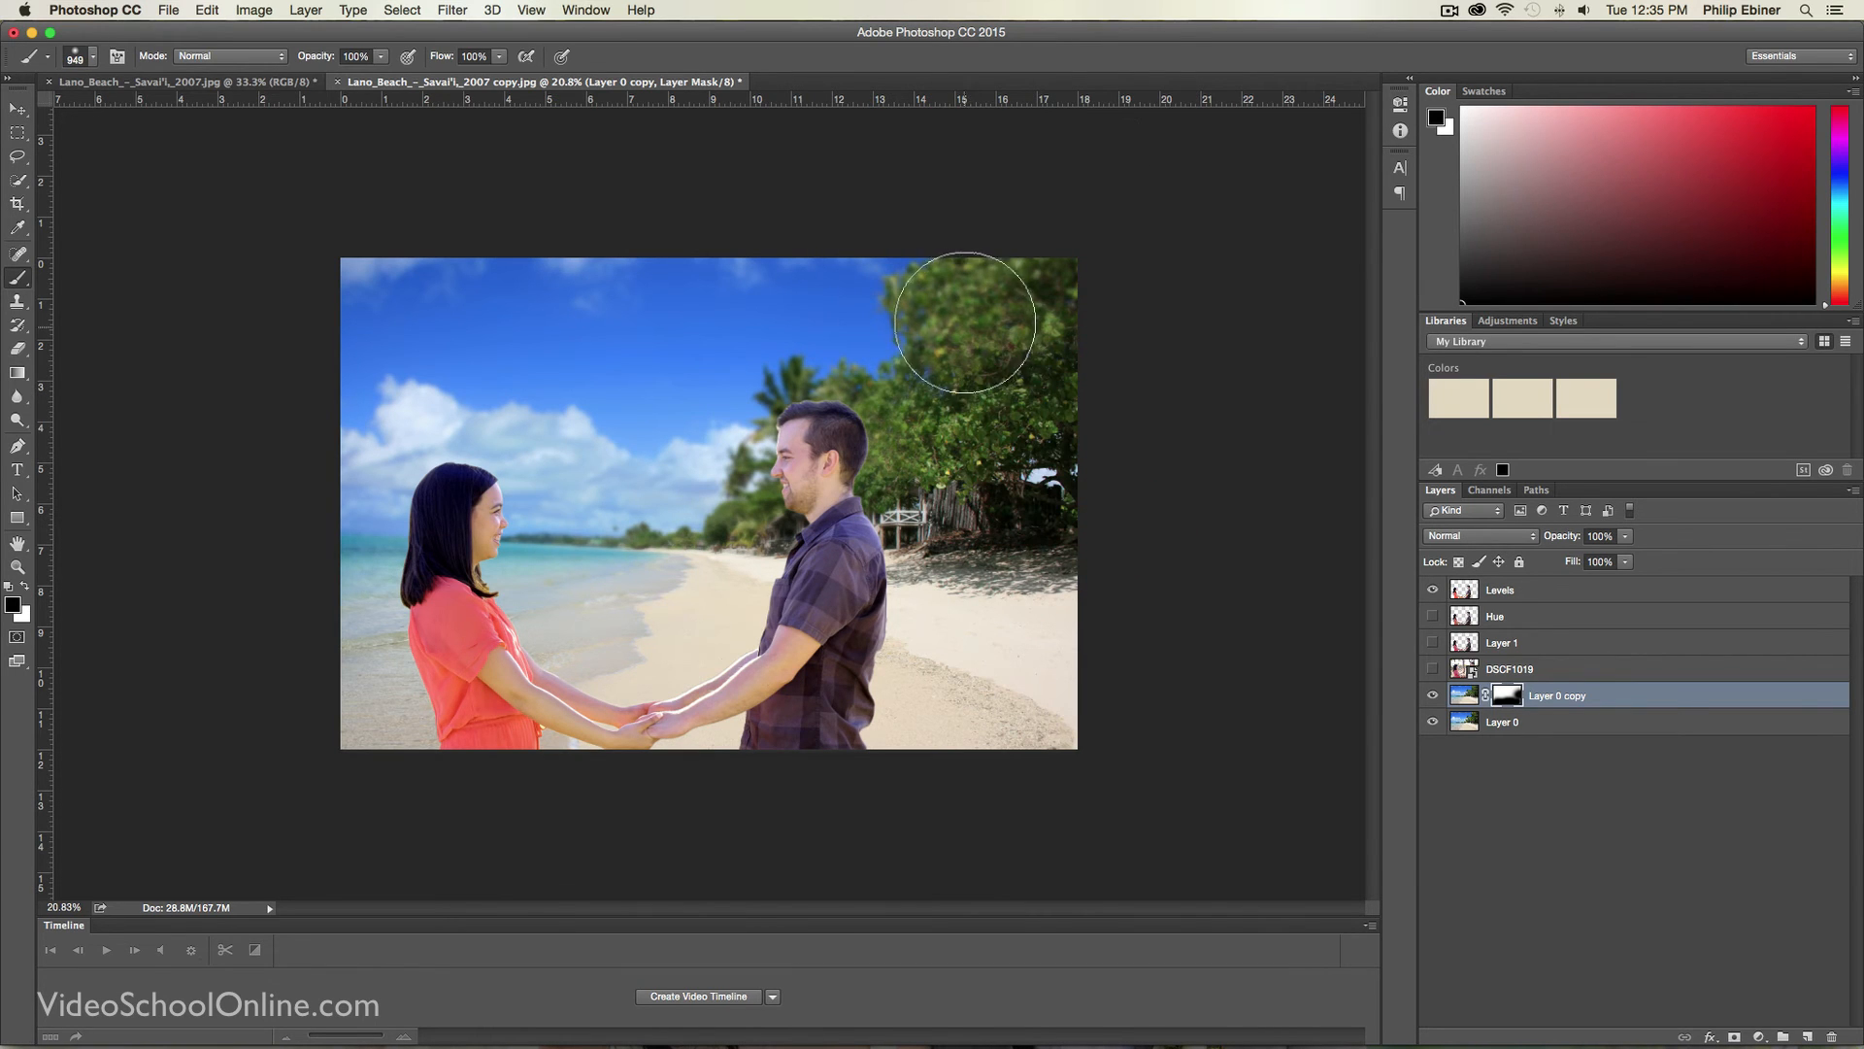
{"action": "mouse_move", "coordinate": [966, 322]}
{"action": "left_mouse_down"}
{"action": "mouse_move", "coordinate": [1063, 321]}
{"action": "mouse_move", "coordinate": [940, 444]}
{"action": "mouse_move", "coordinate": [864, 451]}
{"action": "mouse_move", "coordinate": [811, 422]}
{"action": "mouse_move", "coordinate": [852, 522]}
{"action": "mouse_move", "coordinate": [800, 510]}
{"action": "mouse_move", "coordinate": [794, 581]}
{"action": "mouse_move", "coordinate": [715, 630]}
{"action": "mouse_move", "coordinate": [838, 581]}
{"action": "mouse_move", "coordinate": [821, 610]}
{"action": "mouse_move", "coordinate": [290, 628]}
{"action": "mouse_move", "coordinate": [809, 683]}
{"action": "mouse_move", "coordinate": [804, 539]}
{"action": "left_mouse_up"}
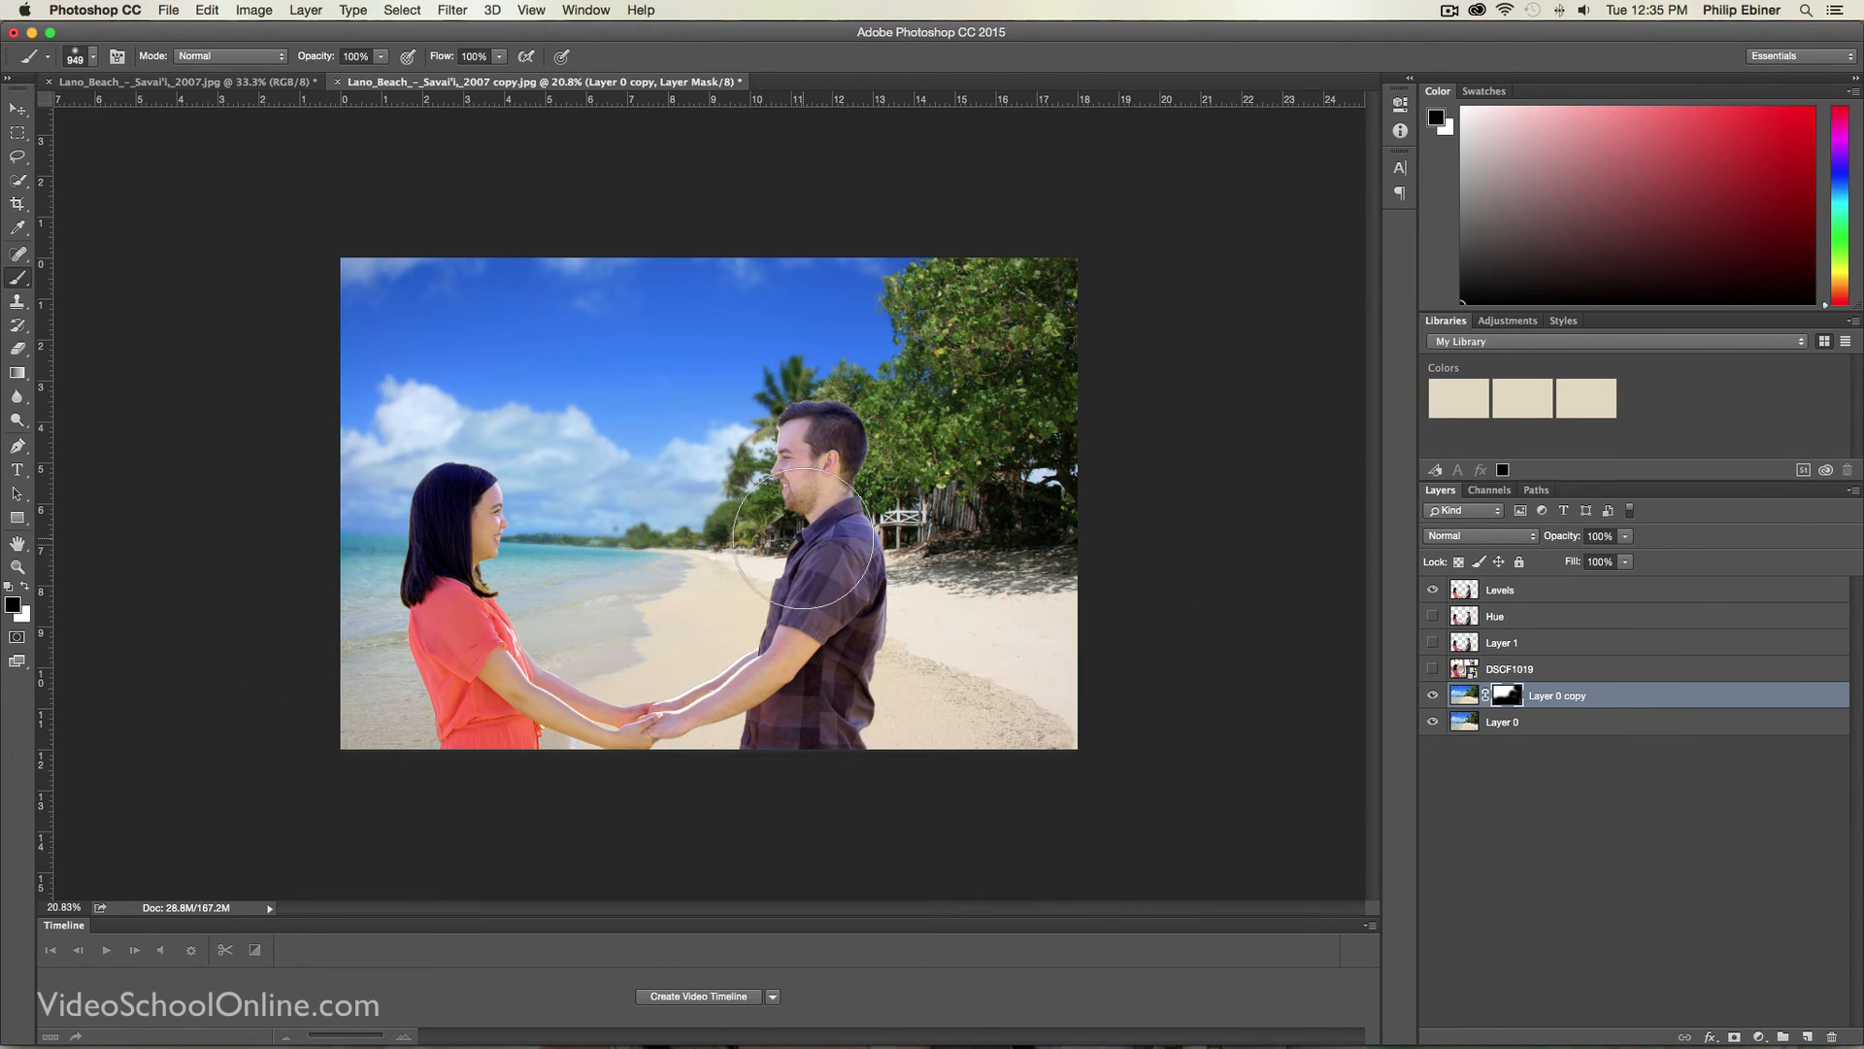
{"action": "key", "text": "z"}
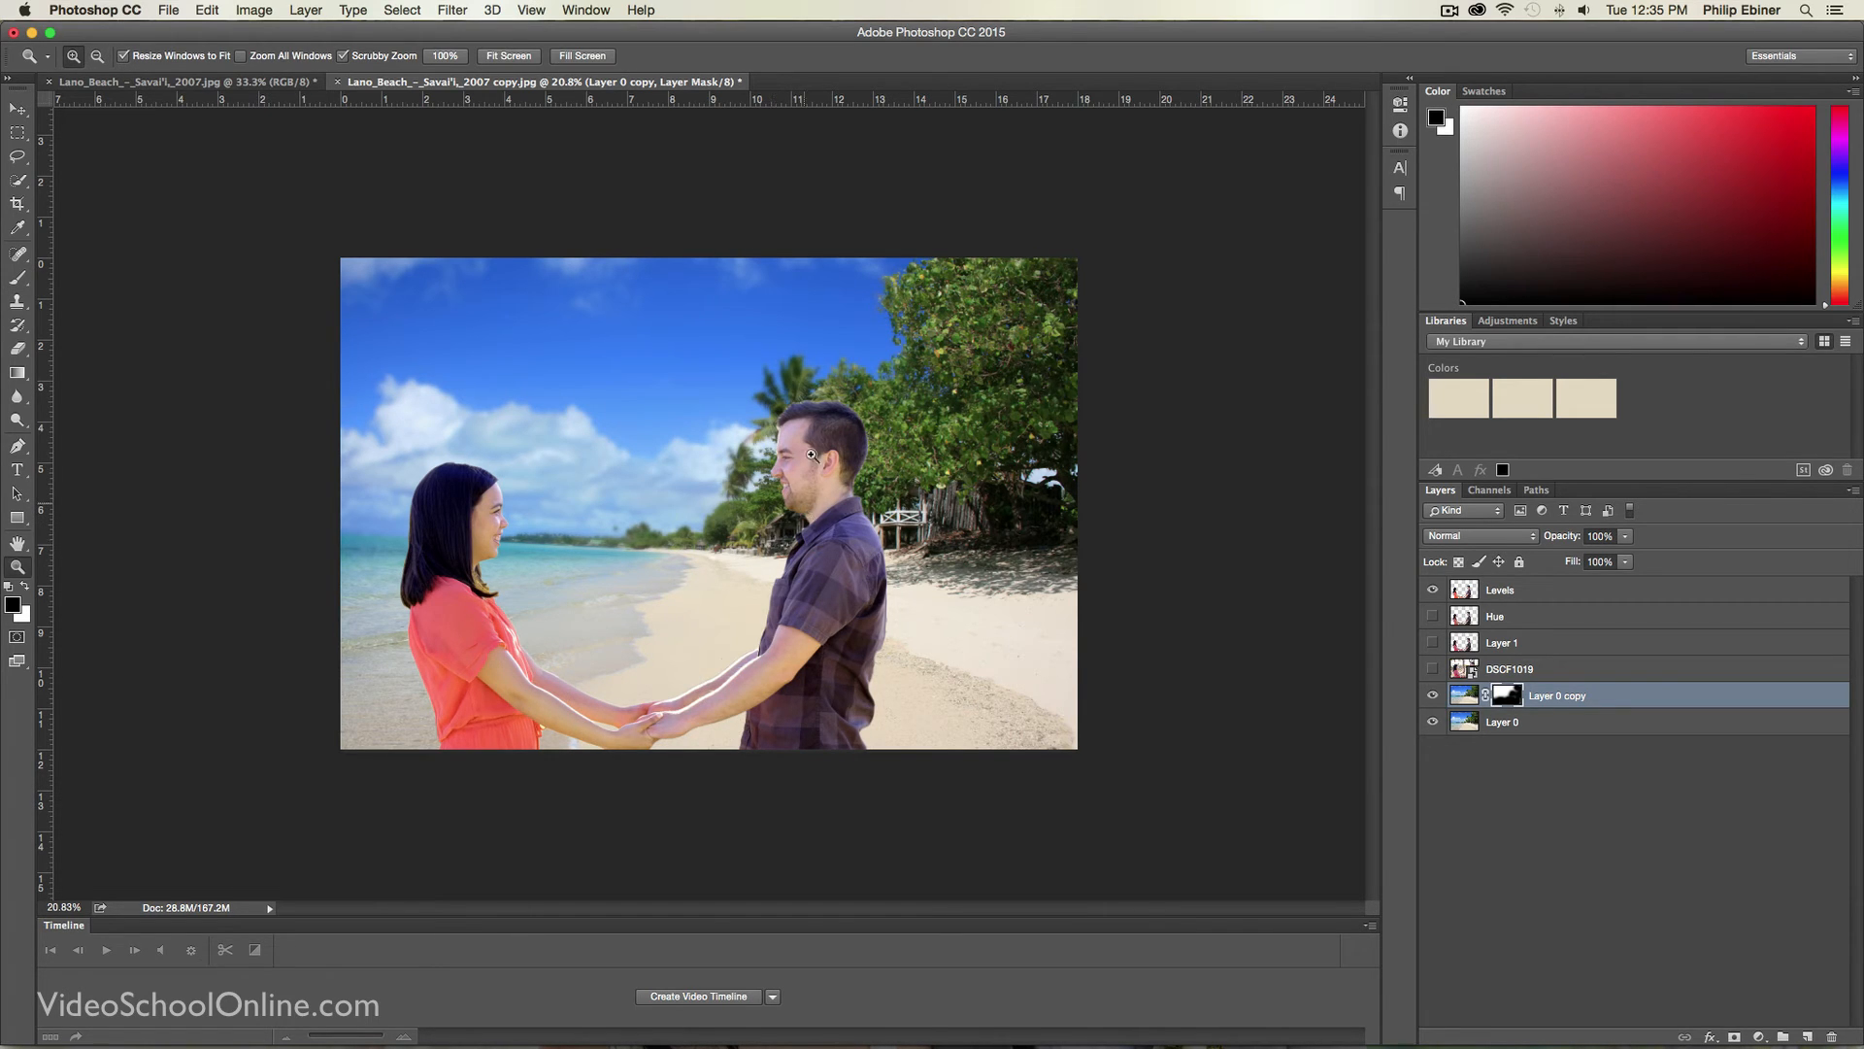
{"action": "left_click", "coordinate": [872, 504]}
{"action": "left_click", "coordinate": [872, 504]}
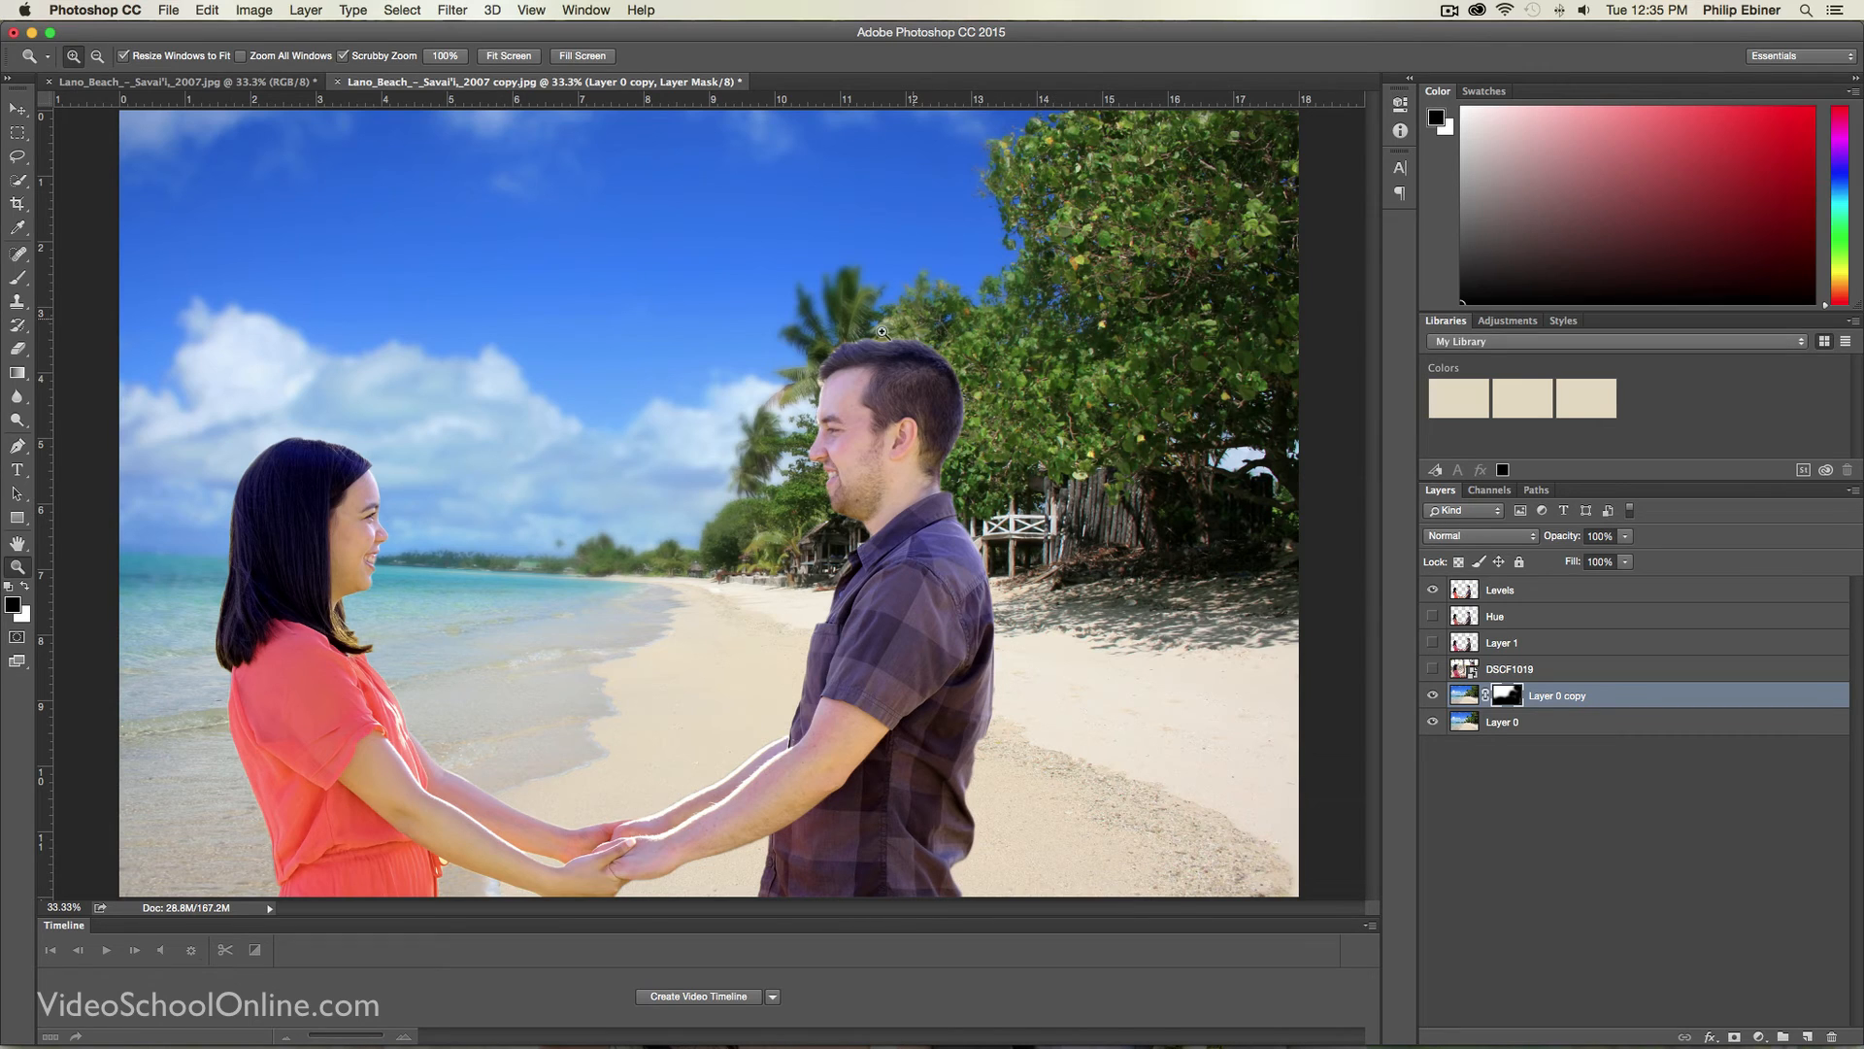
Step: Paint black on the Layer 0 copy mask over the palms around the man's head with a 369 px brush
{"action": "key", "text": "b"}
{"action": "left_click_drag", "start_coordinate": [950, 388], "coordinate": [859, 388]}
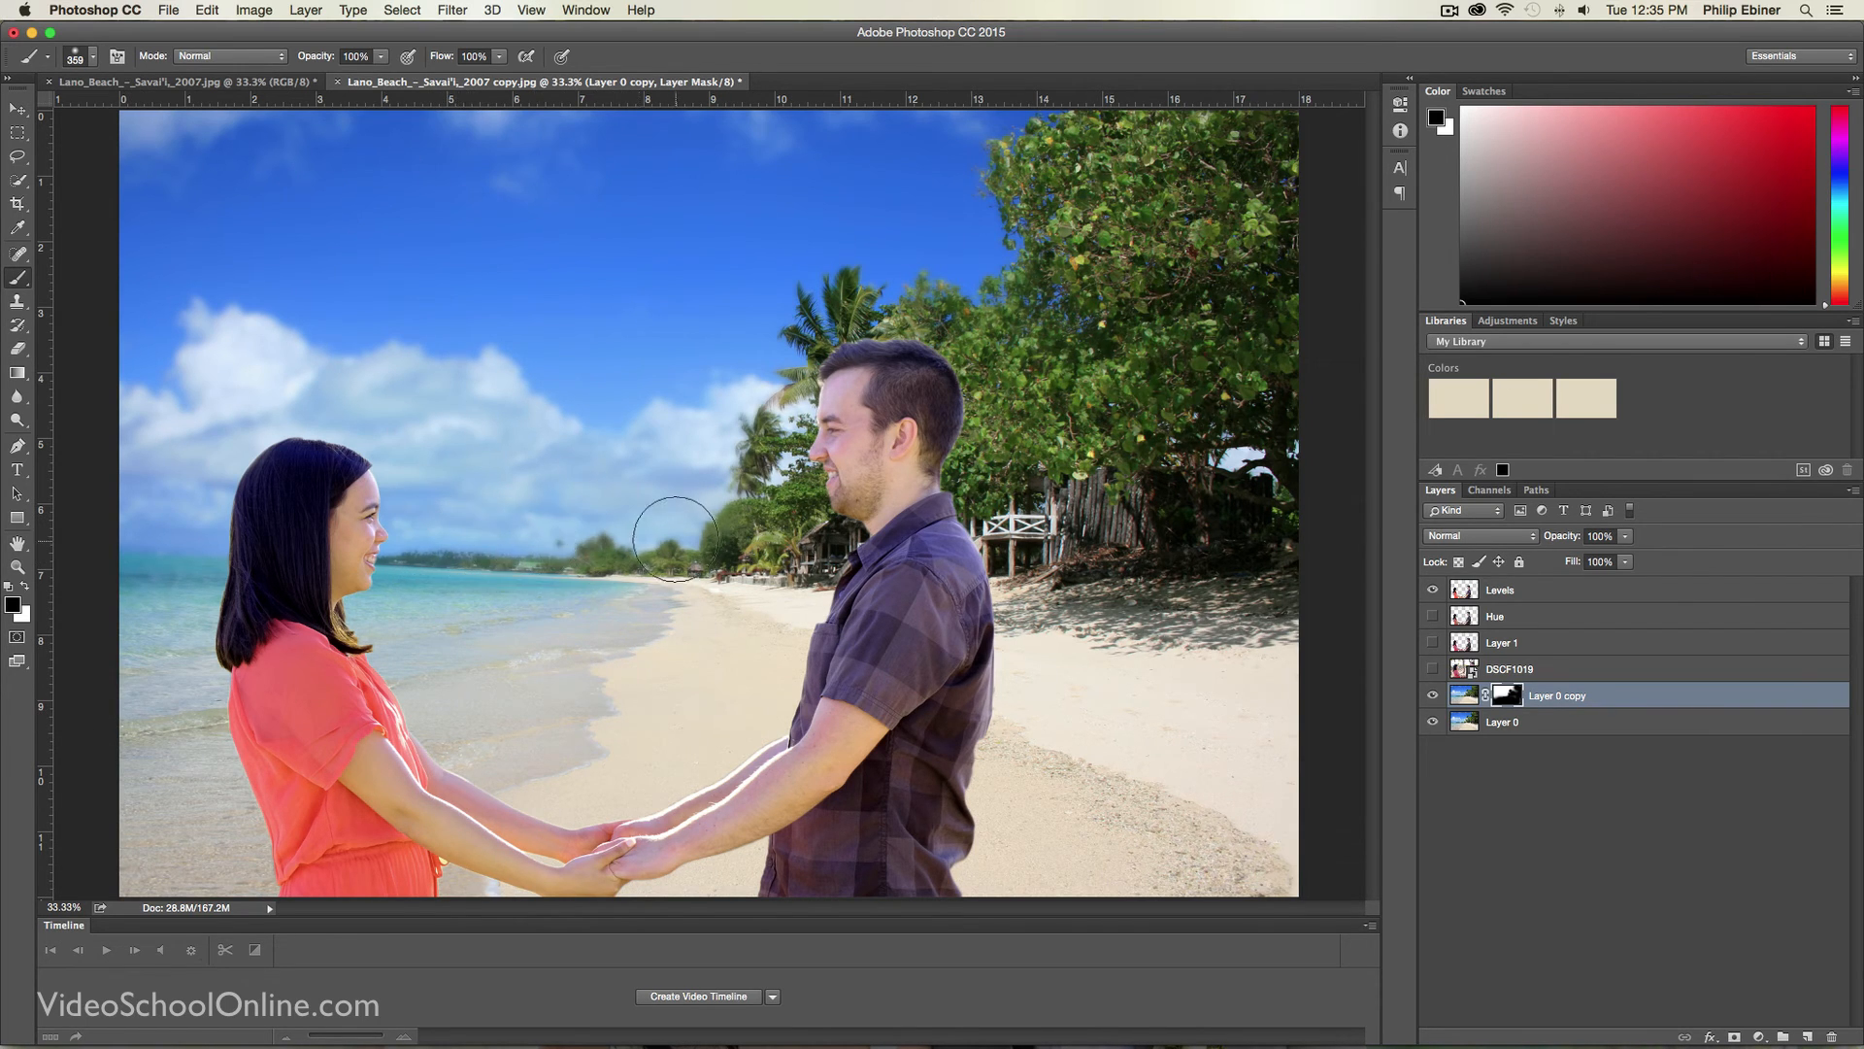
{"action": "key", "text": "z"}
{"action": "left_click", "coordinate": [795, 519], "text": "alt"}
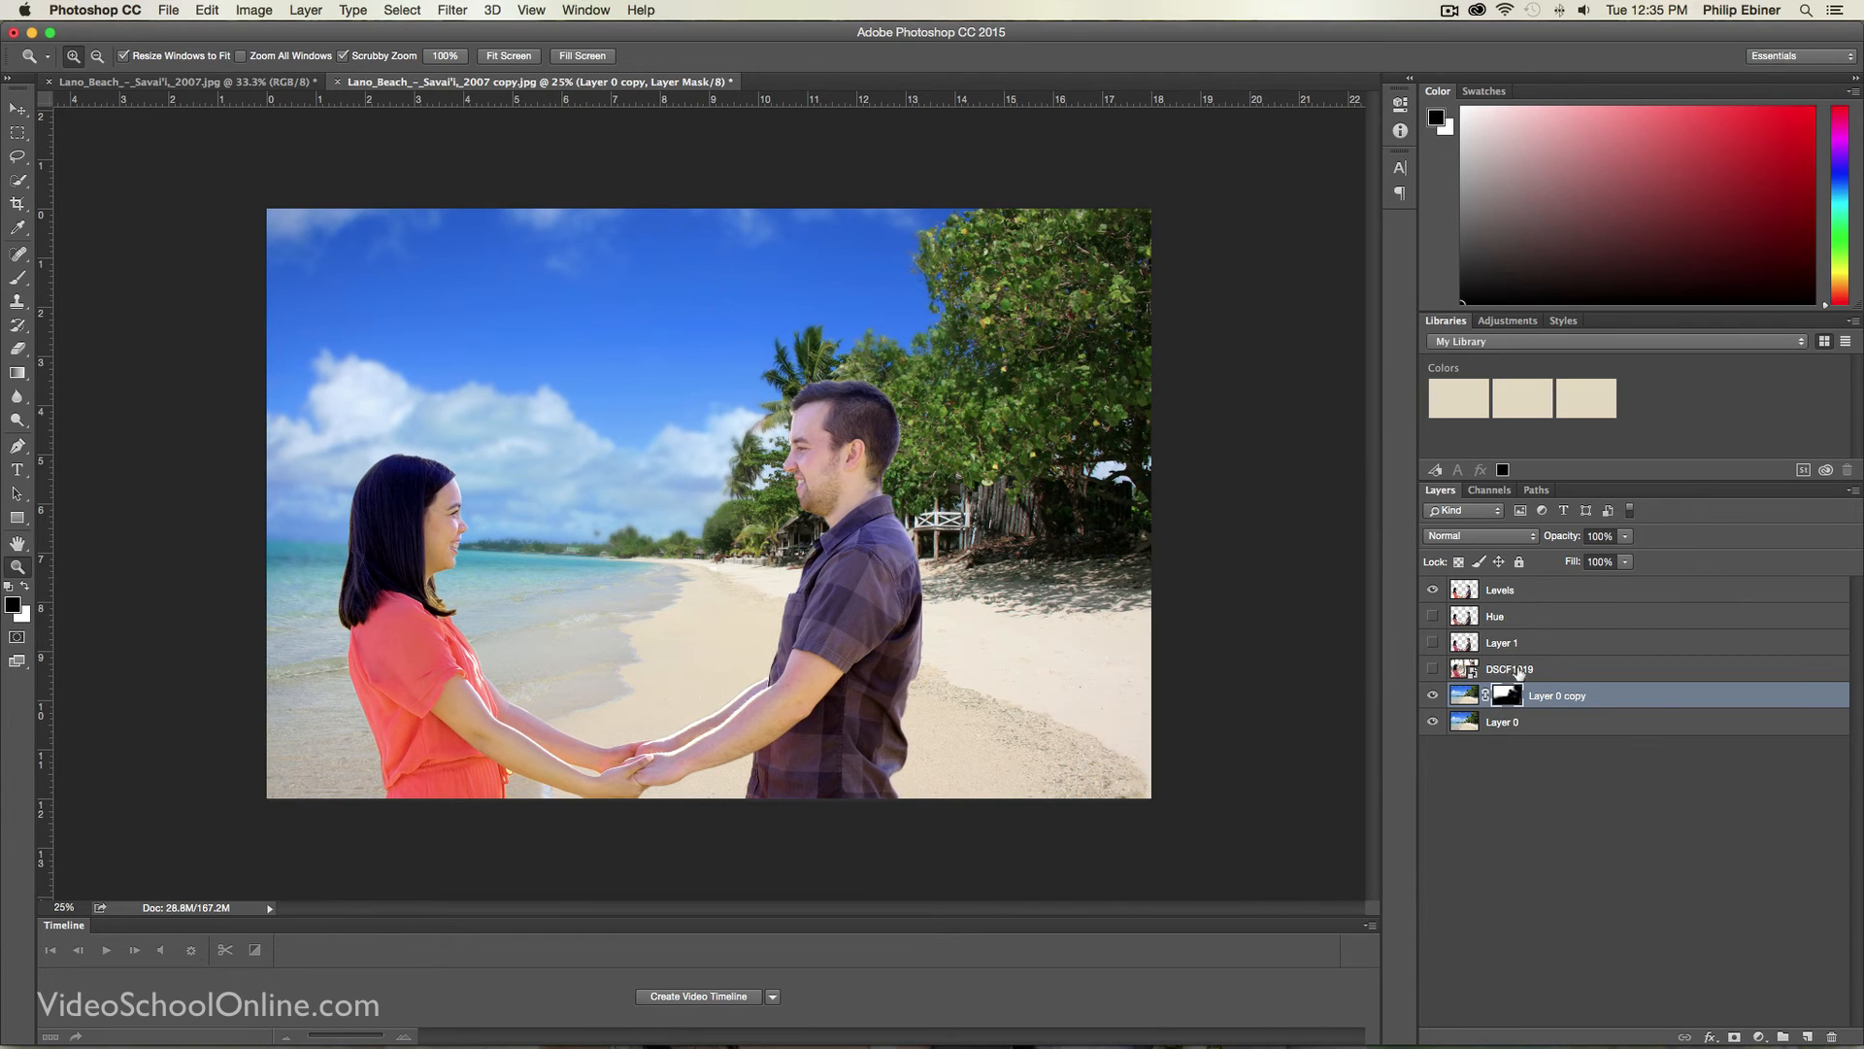
Step: Duplicate Layer 0, keeping the copy directly beneath Layer 0 copy
{"action": "left_click", "coordinate": [1618, 695]}
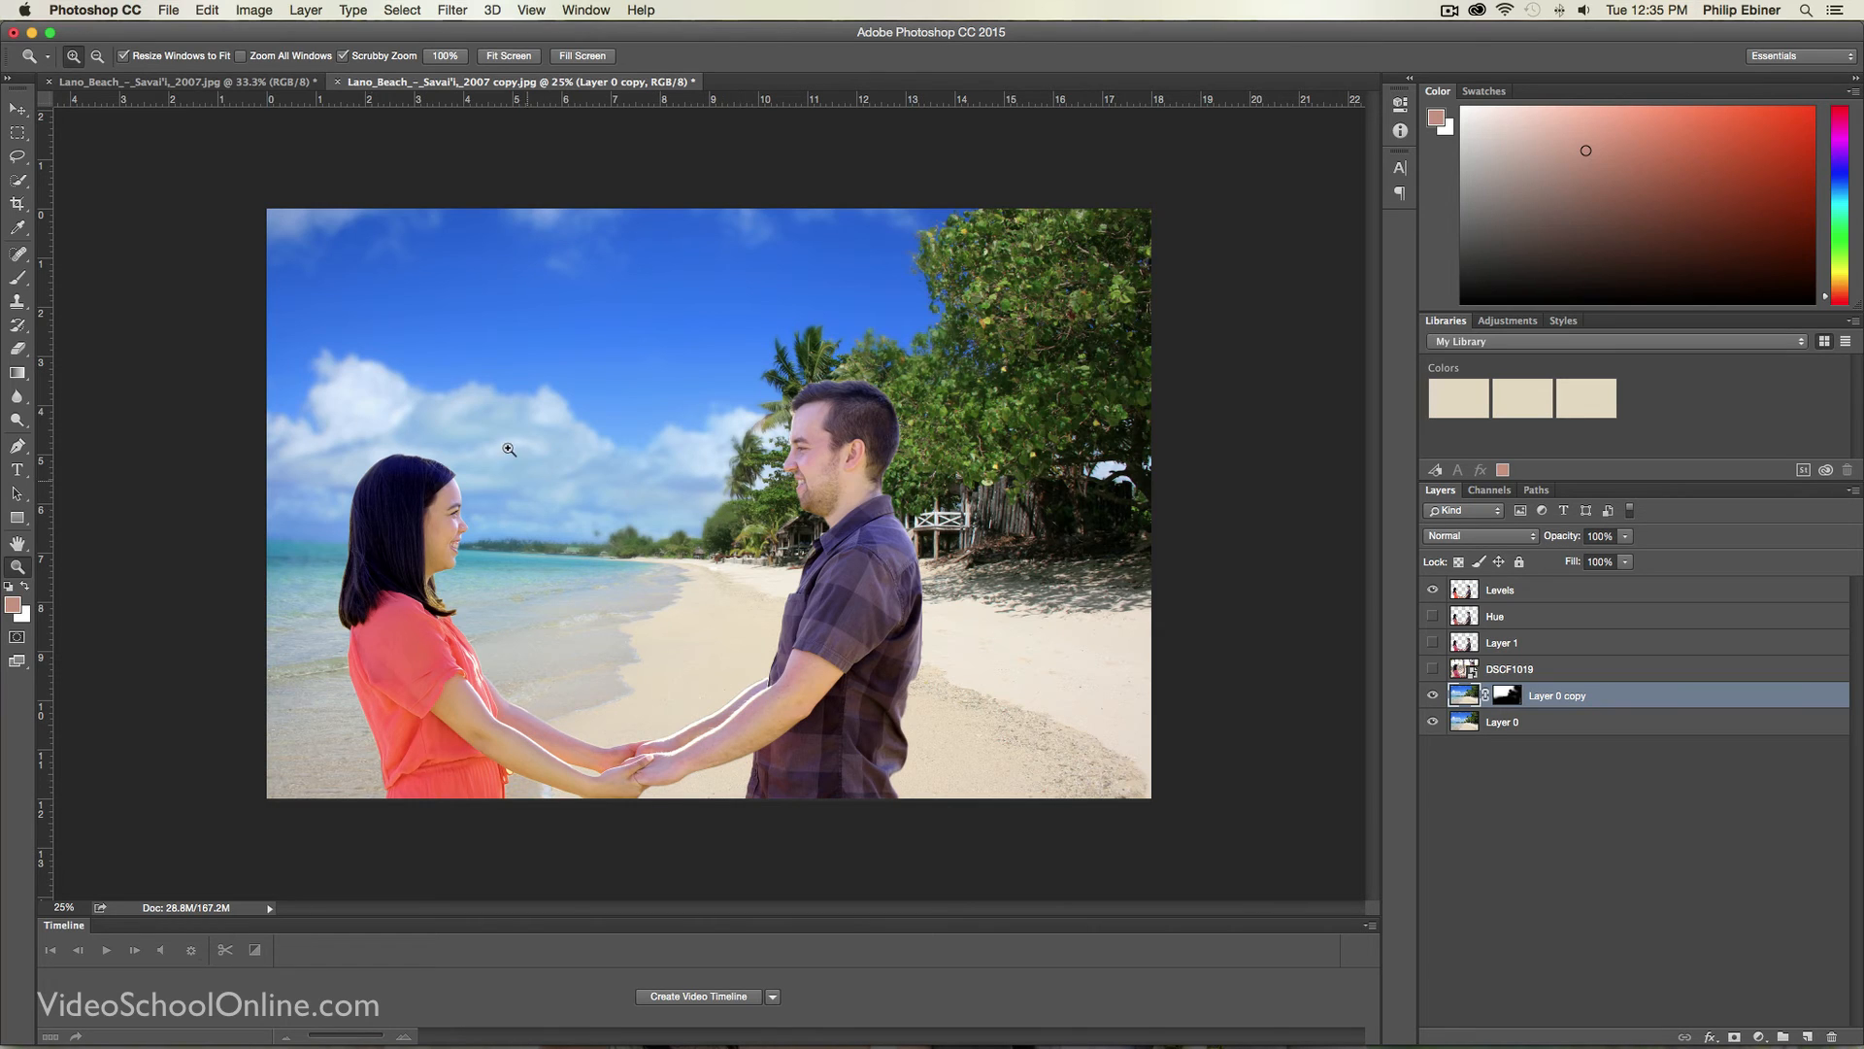
{"action": "left_click", "coordinate": [1542, 723]}
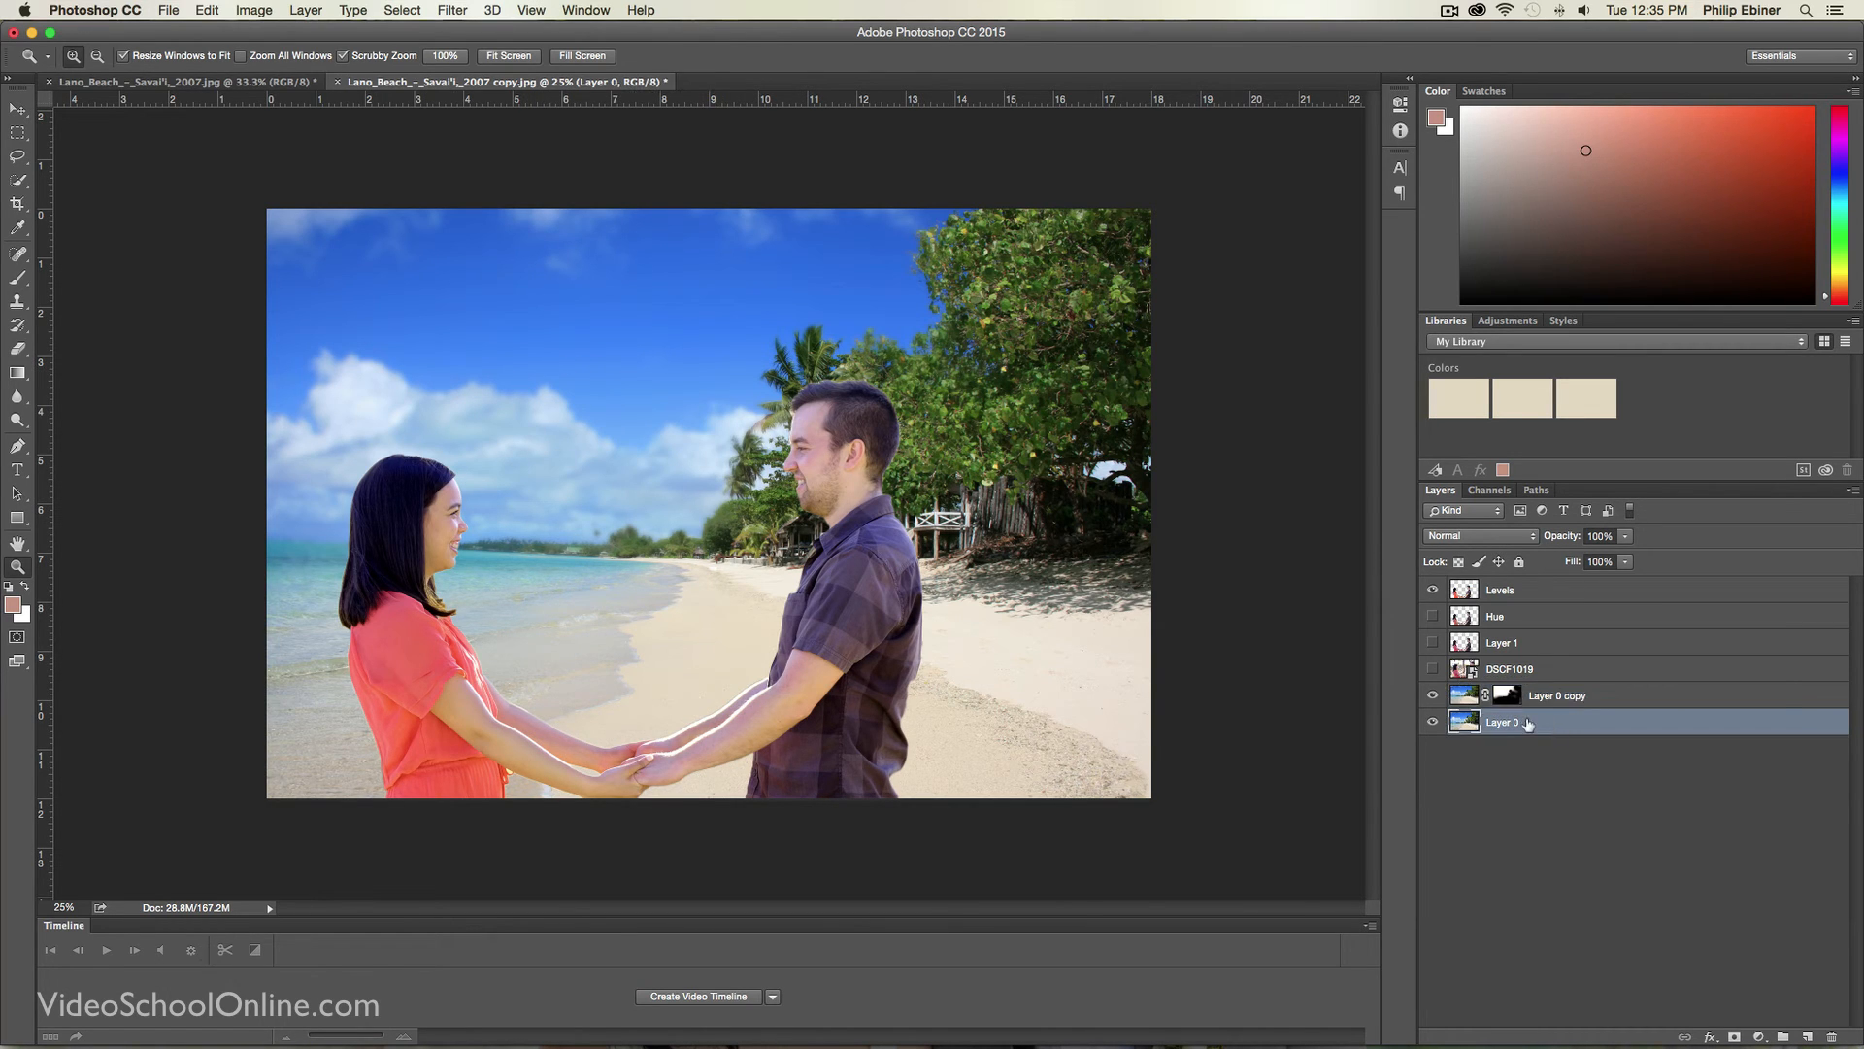
{"action": "right_click", "coordinate": [1513, 723]}
{"action": "left_click", "coordinate": [1513, 723]}
{"action": "double_click", "coordinate": [1501, 722]}
{"action": "left_click_drag", "start_coordinate": [1527, 724], "coordinate": [1808, 1037]}
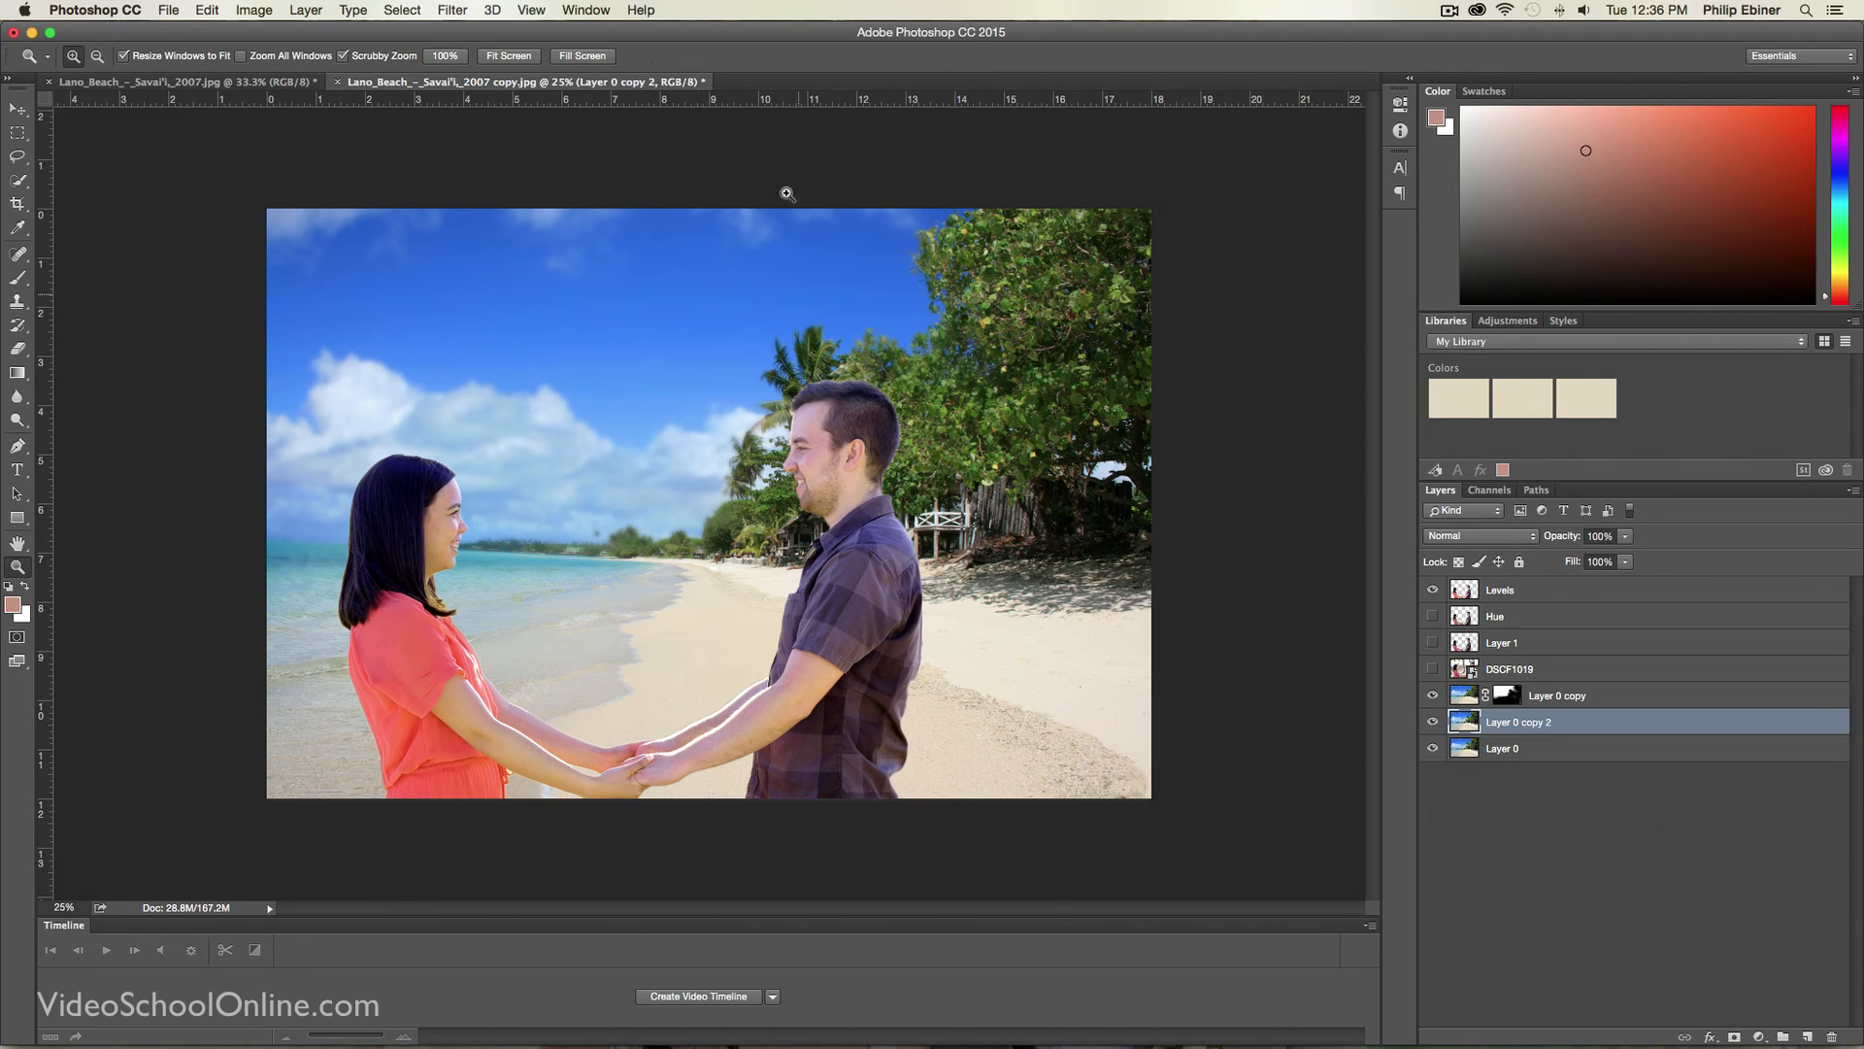
Step: Apply a Gaussian Blur with a 5-pixel radius to Layer 0 copy 2
{"action": "left_click", "coordinate": [454, 11]}
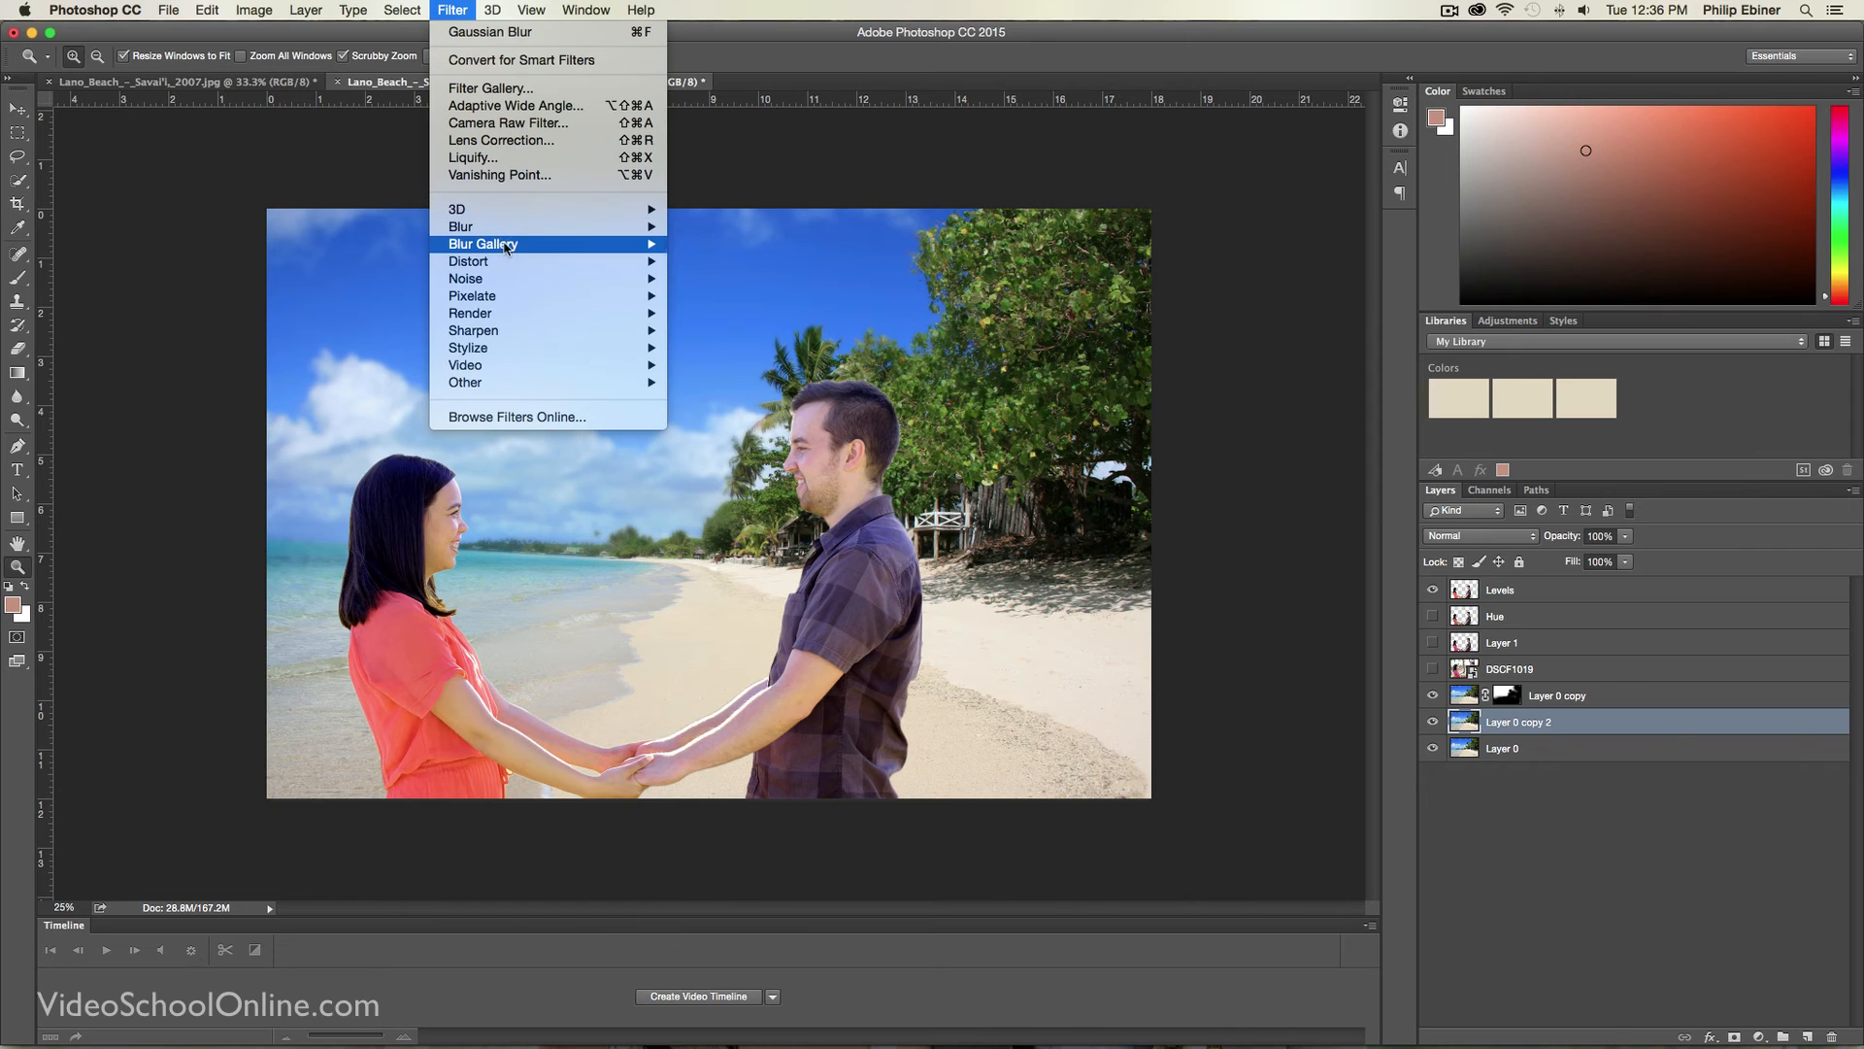
{"action": "mouse_move", "coordinate": [513, 228]}
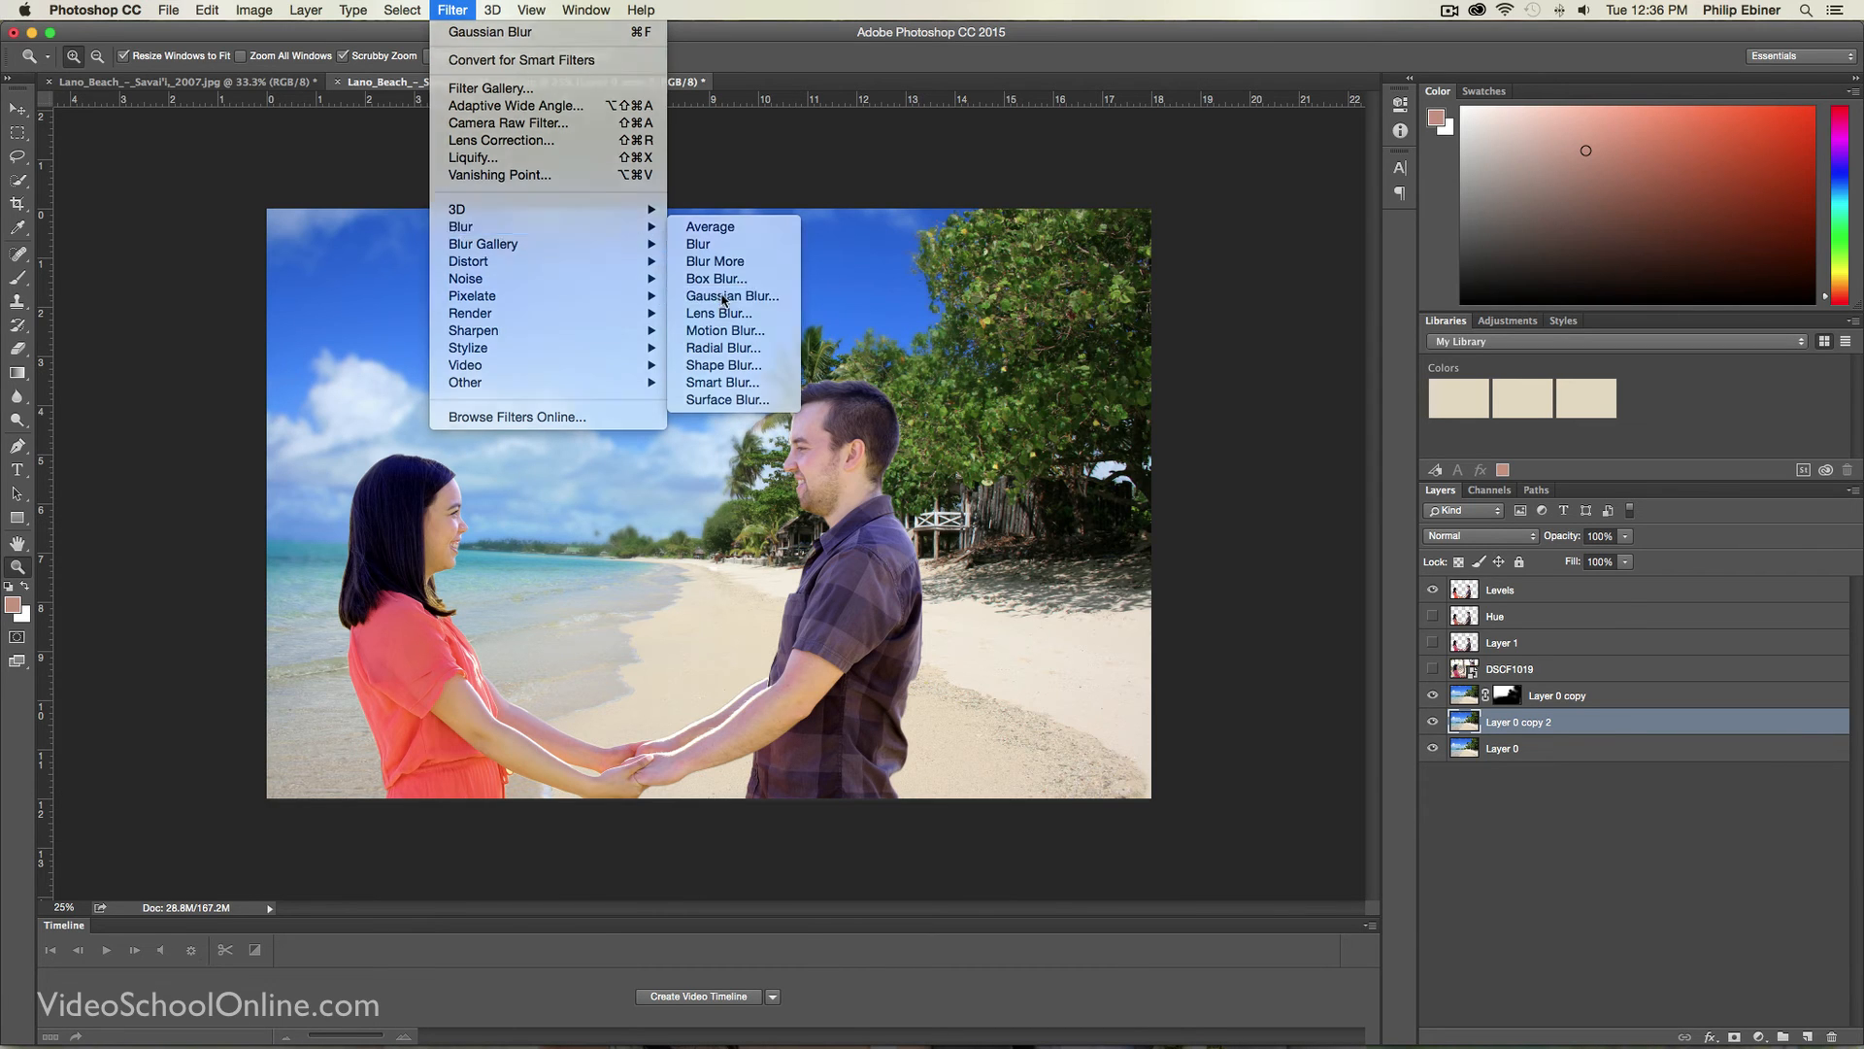
{"action": "left_click", "coordinate": [732, 296]}
{"action": "type", "text": "5"}
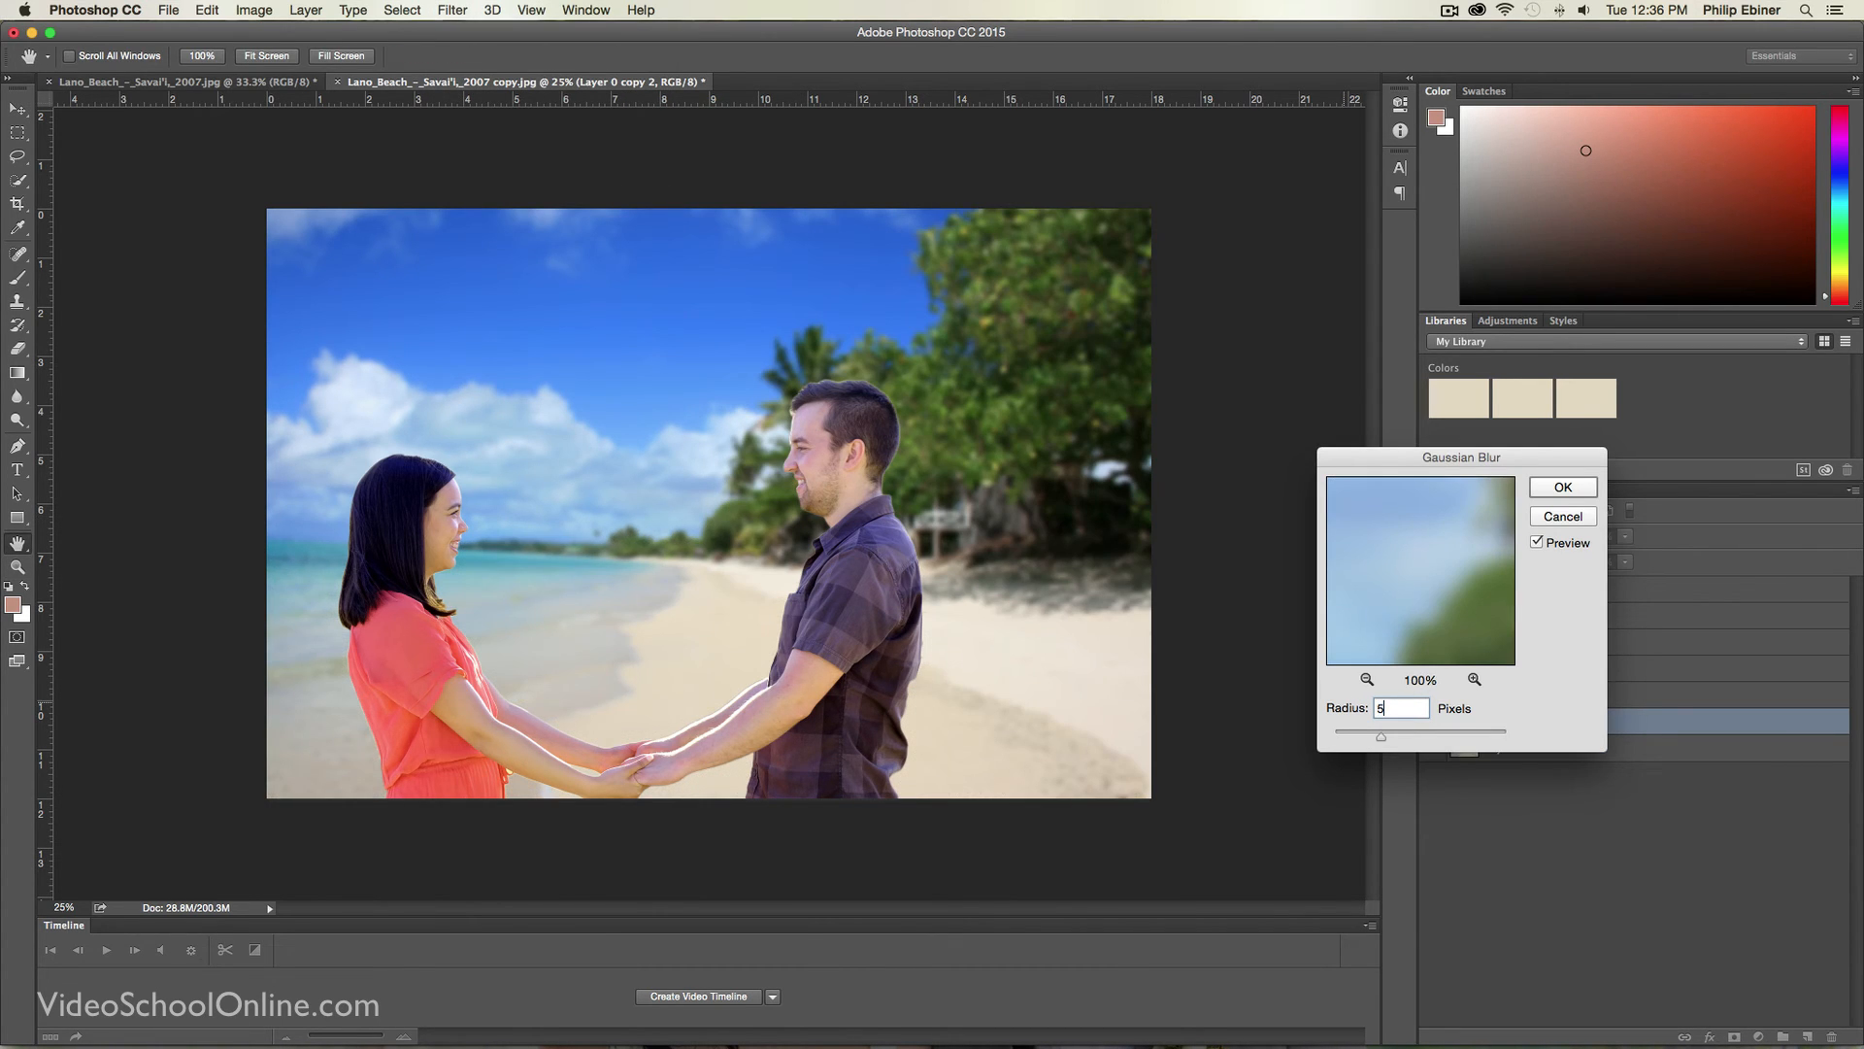
{"action": "key", "text": "Return"}
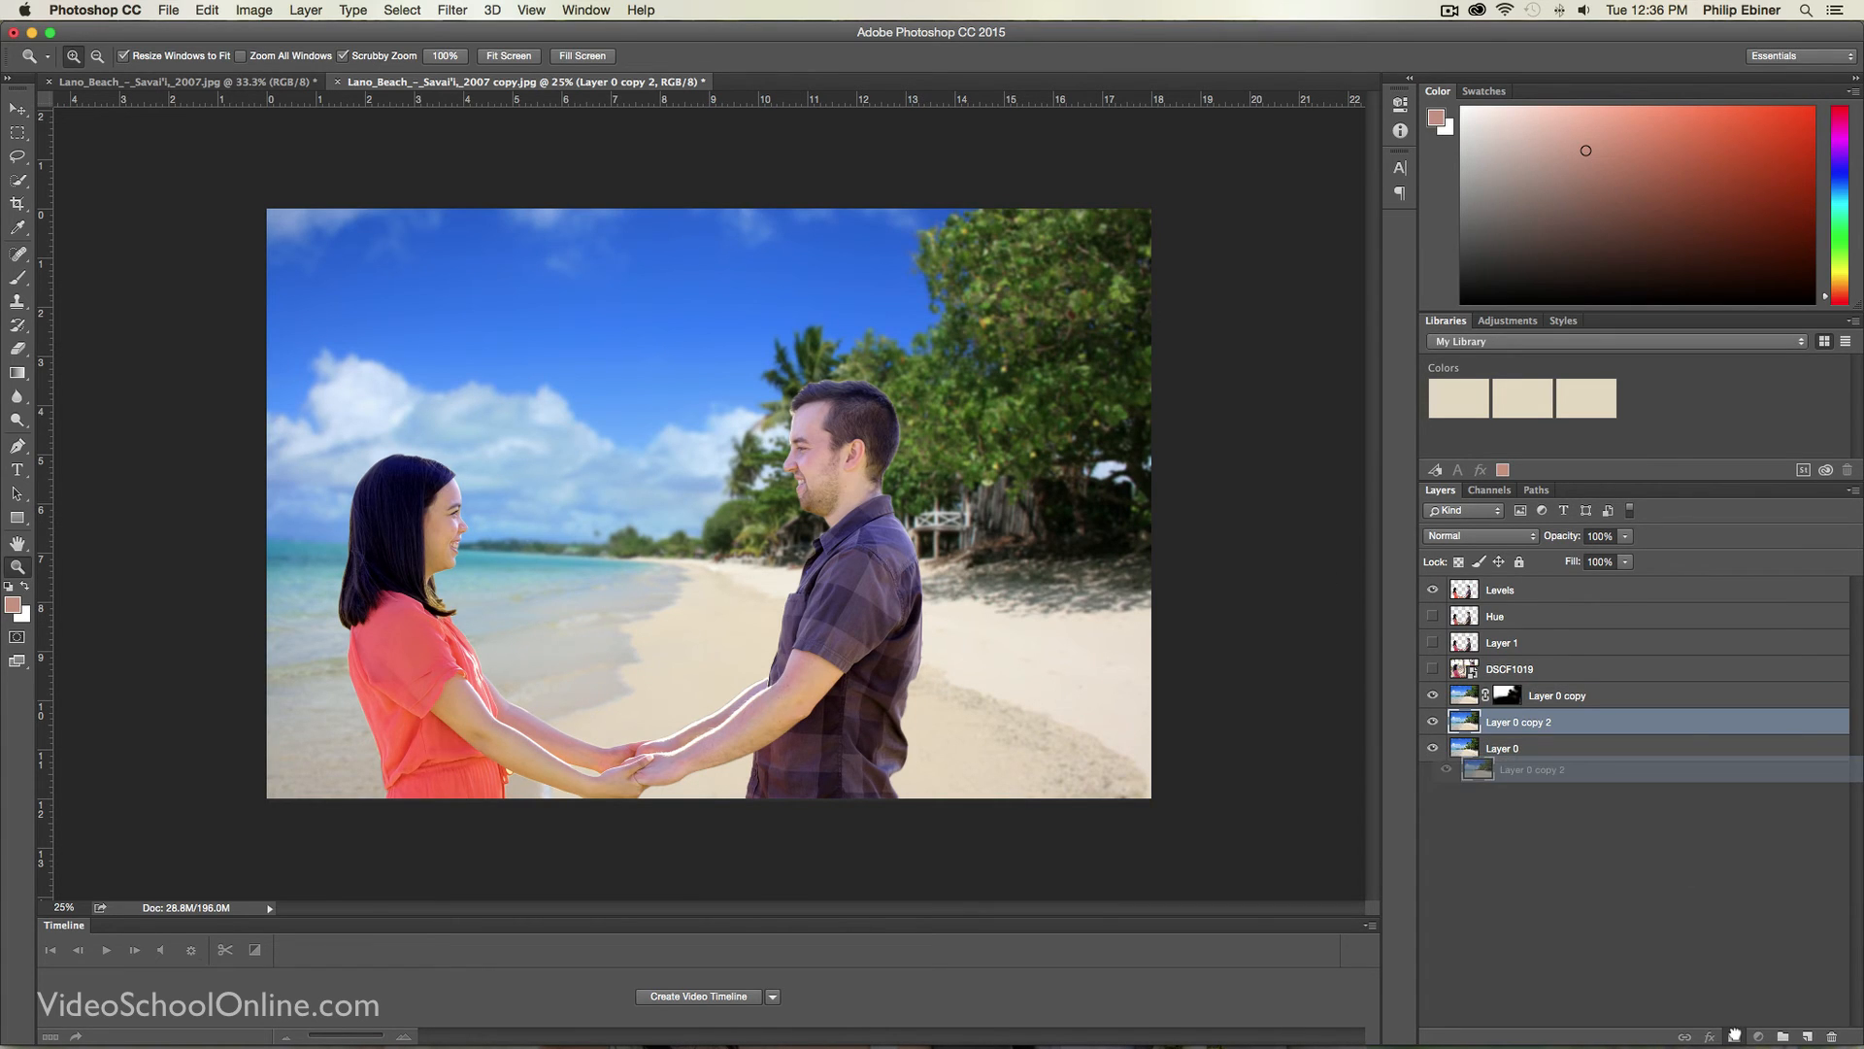
Step: Add a layer mask to Layer 0 copy 2 and paint black across the foreground sand and water with a 1448 px brush
{"action": "left_click", "coordinate": [1735, 1036]}
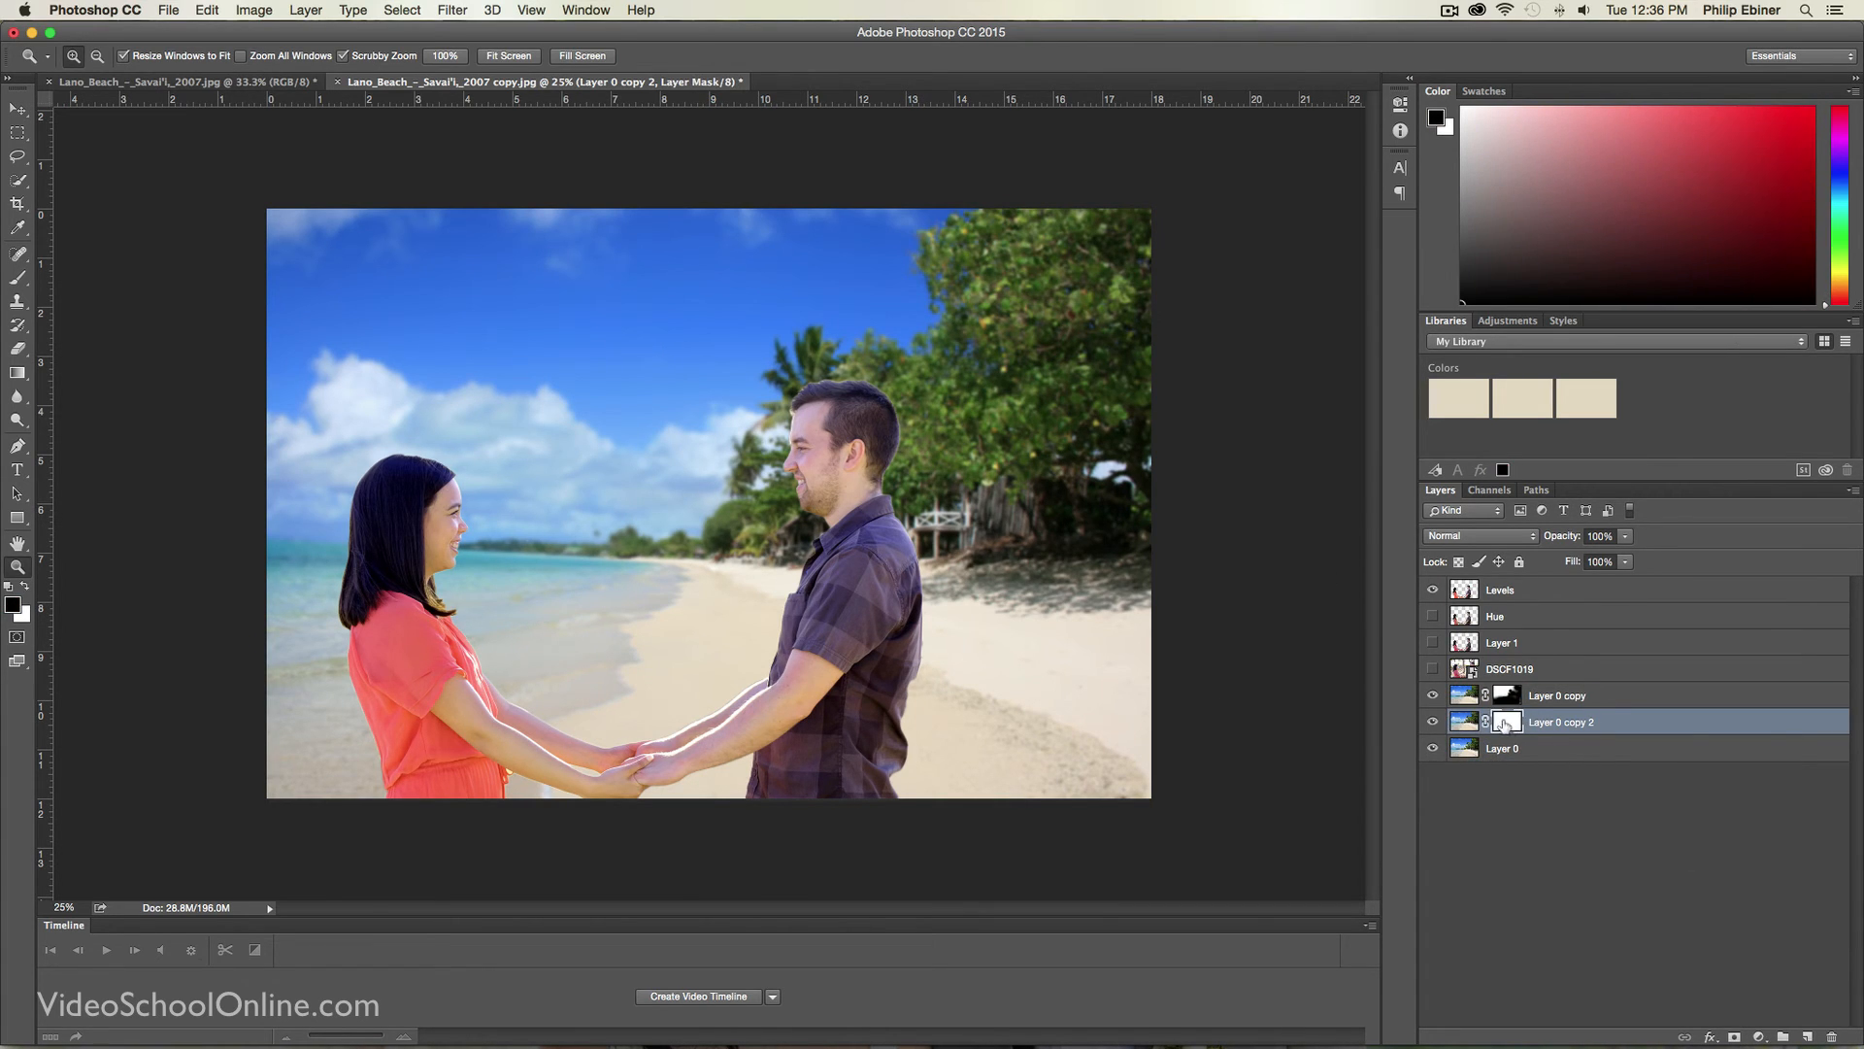
{"action": "key", "text": "b"}
{"action": "left_click_drag", "start_coordinate": [721, 576], "coordinate": [852, 579]}
{"action": "mouse_move", "coordinate": [283, 781]}
{"action": "left_mouse_down"}
{"action": "mouse_move", "coordinate": [457, 830]}
{"action": "mouse_move", "coordinate": [1302, 761]}
{"action": "mouse_move", "coordinate": [626, 816]}
{"action": "mouse_move", "coordinate": [1143, 686]}
{"action": "left_mouse_up"}
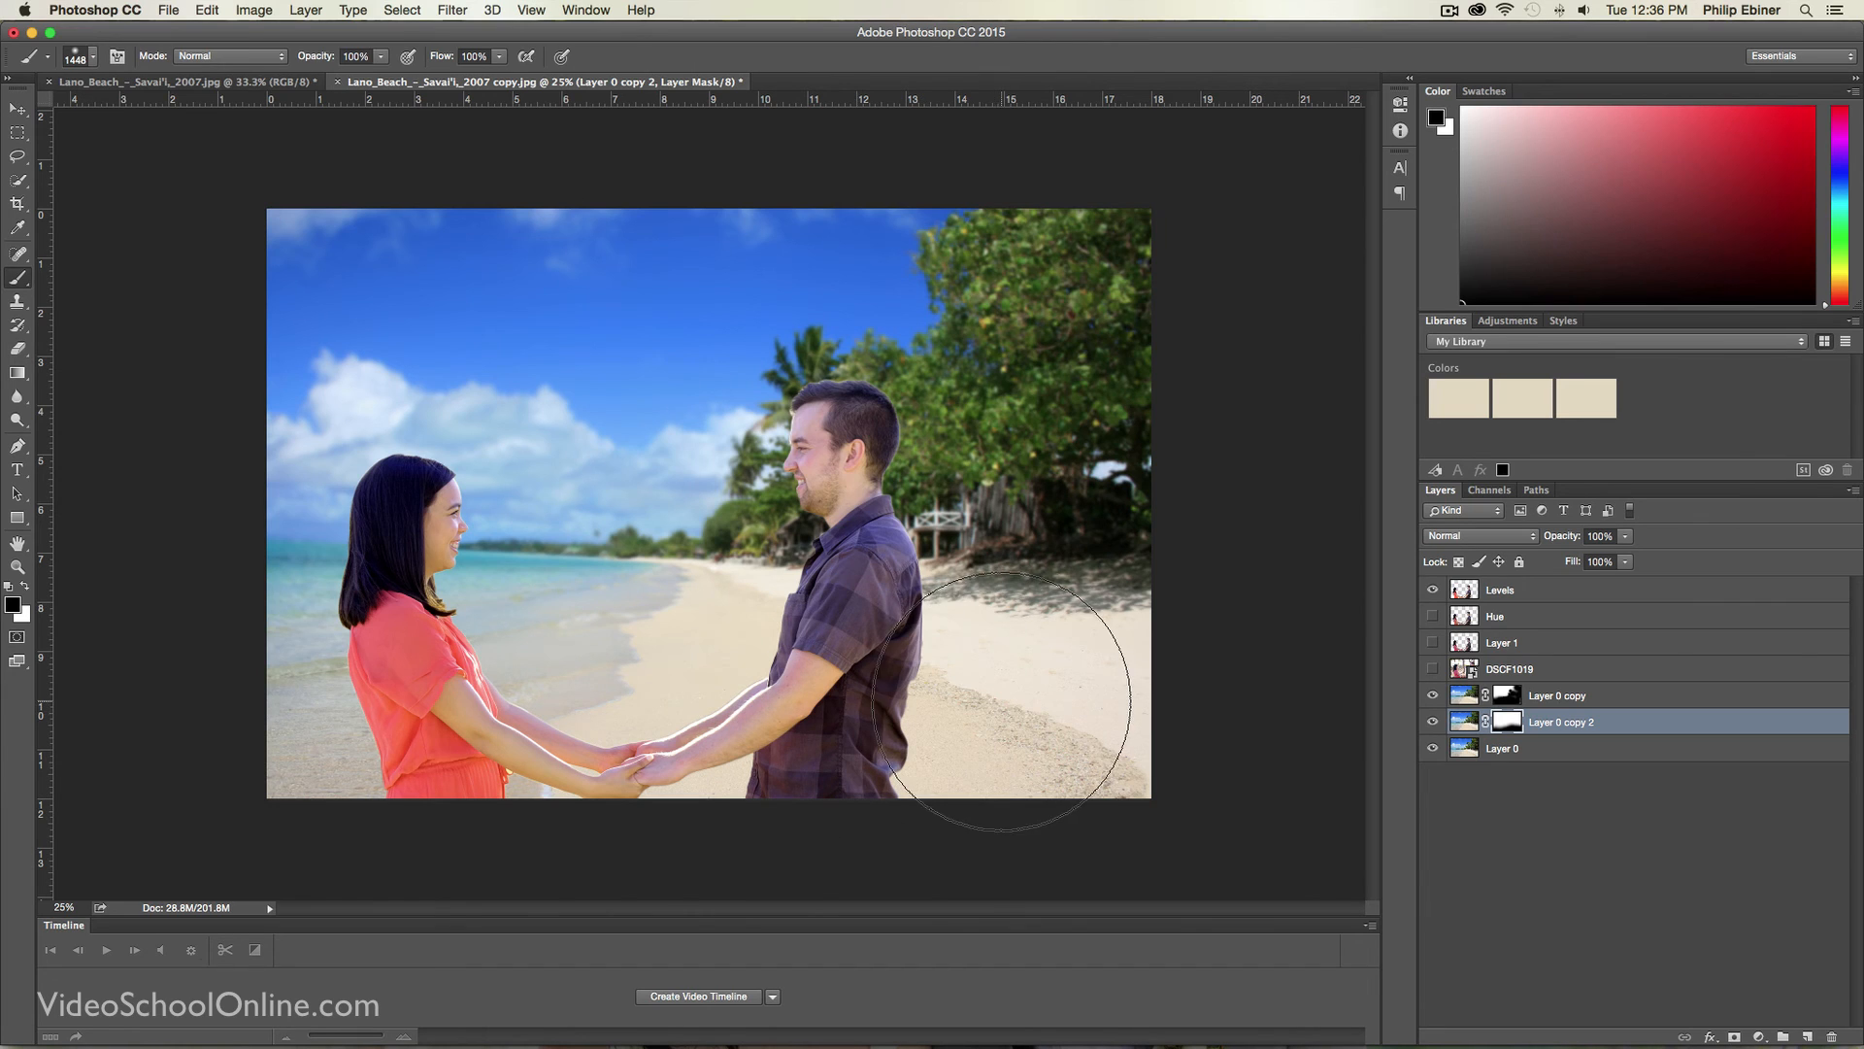
Step: Refine the Layer 0 copy 2 mask over the trees at 960 px, painting black on the near foliage and white around the distant palms
{"action": "mouse_move", "coordinate": [1049, 480]}
{"action": "left_mouse_down"}
{"action": "mouse_move", "coordinate": [1075, 483]}
{"action": "mouse_move", "coordinate": [1134, 433]}
{"action": "mouse_move", "coordinate": [921, 433]}
{"action": "left_mouse_up"}
{"action": "left_click", "coordinate": [913, 436]}
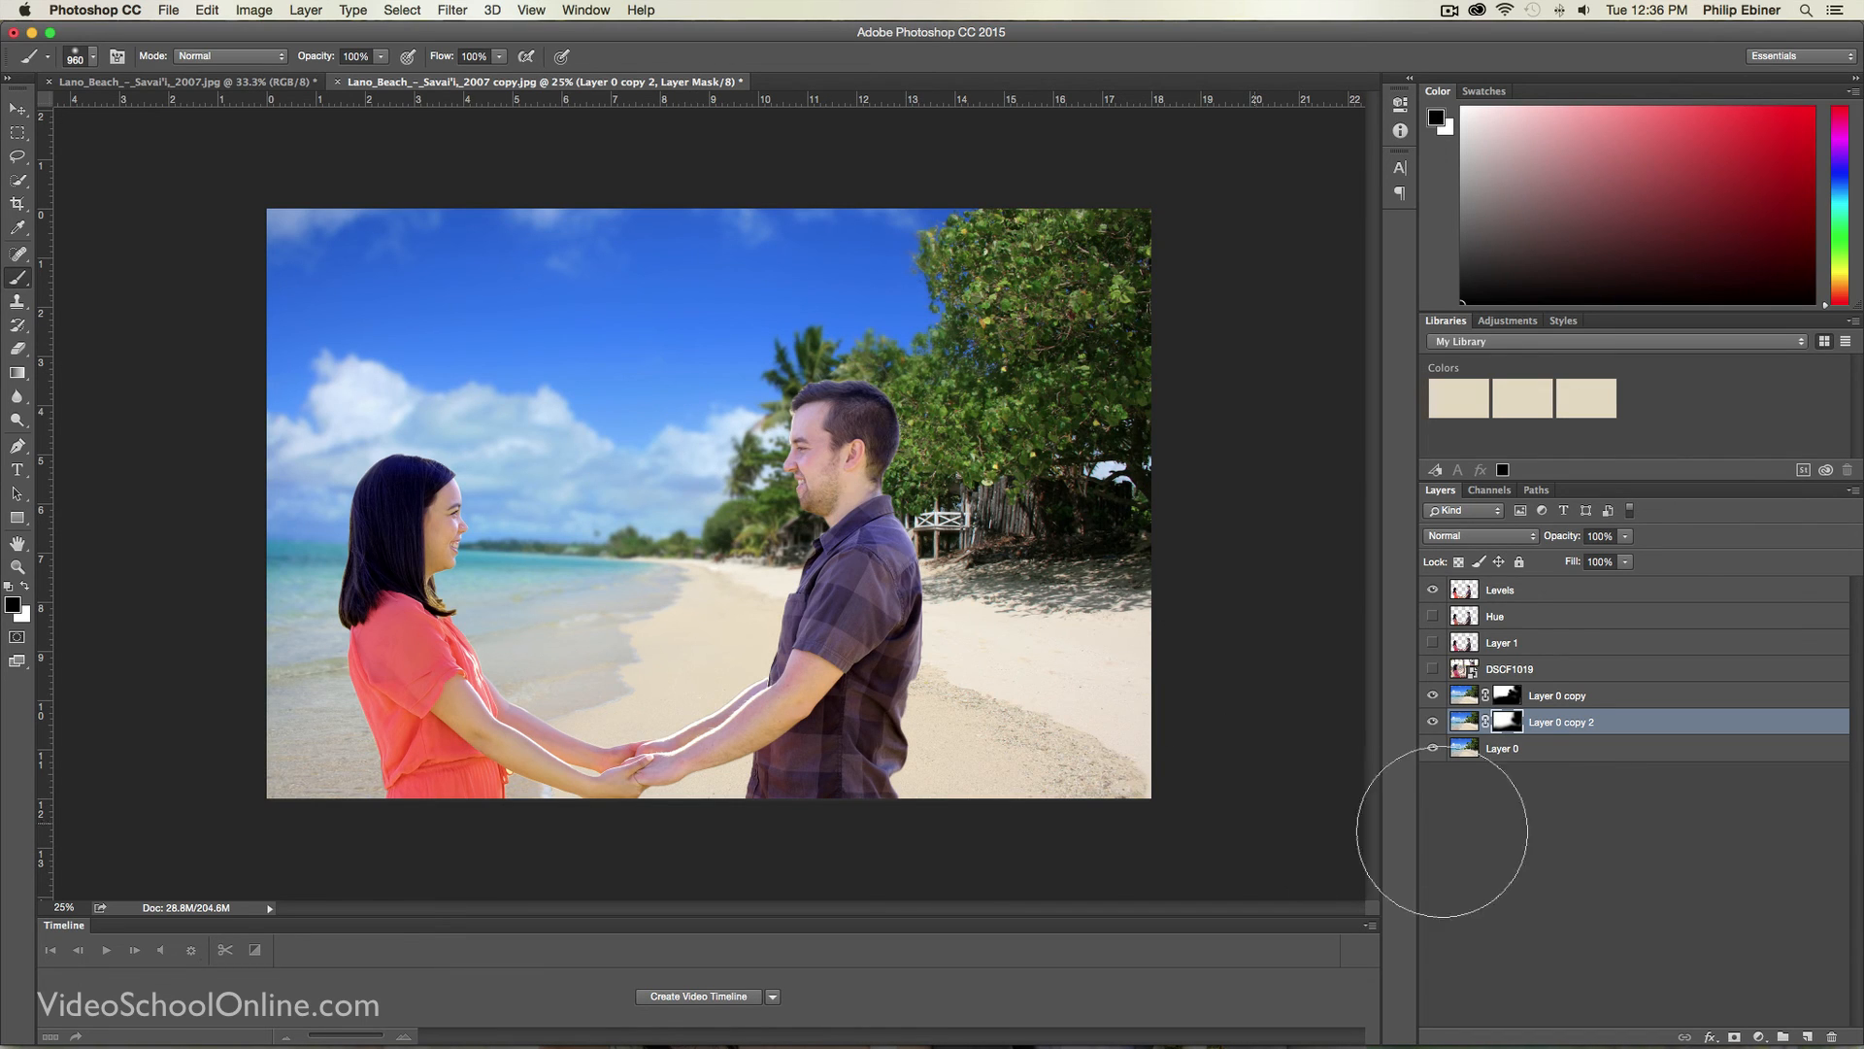
{"action": "left_click", "coordinate": [25, 587]}
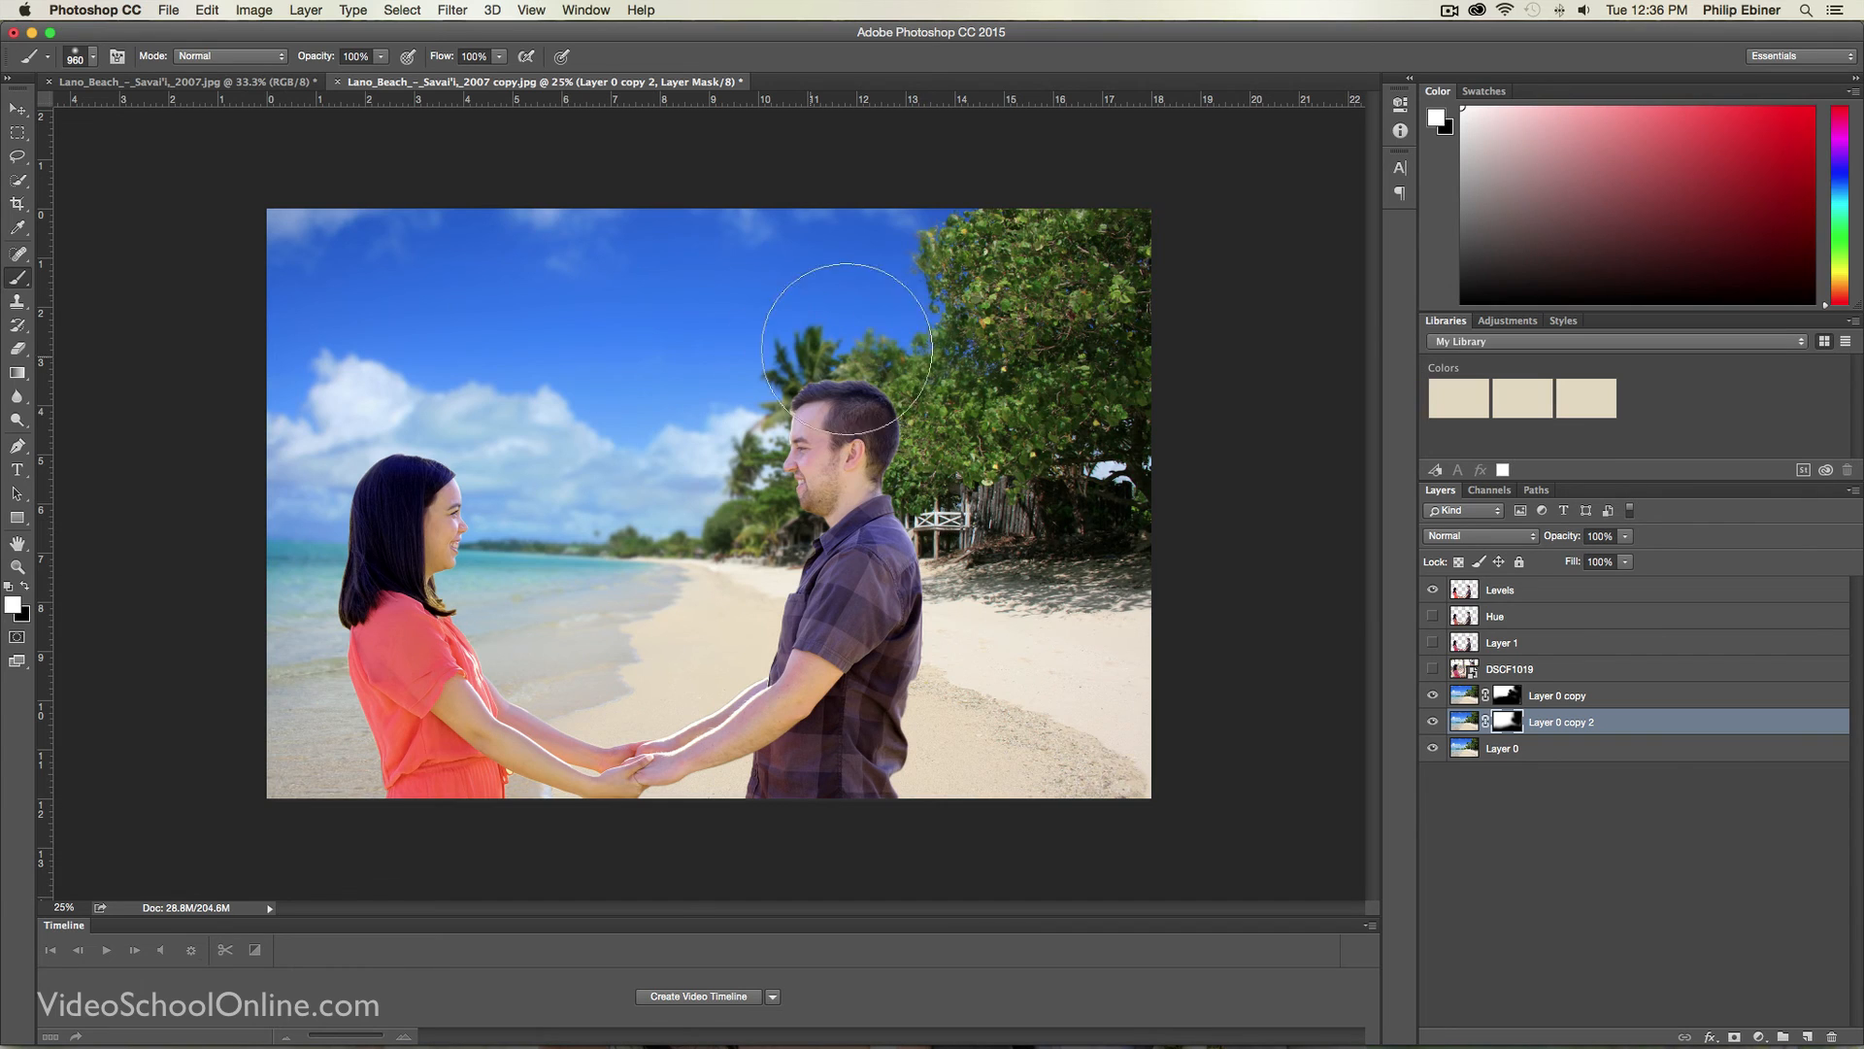
{"action": "mouse_move", "coordinate": [719, 394]}
{"action": "left_mouse_down"}
{"action": "mouse_move", "coordinate": [866, 380]}
{"action": "mouse_move", "coordinate": [916, 326]}
{"action": "mouse_move", "coordinate": [850, 424]}
{"action": "mouse_move", "coordinate": [963, 283]}
{"action": "mouse_move", "coordinate": [964, 223]}
{"action": "mouse_move", "coordinate": [884, 221]}
{"action": "mouse_move", "coordinate": [815, 286]}
{"action": "mouse_move", "coordinate": [869, 426]}
{"action": "mouse_move", "coordinate": [850, 493]}
{"action": "mouse_move", "coordinate": [778, 457]}
{"action": "left_mouse_up"}
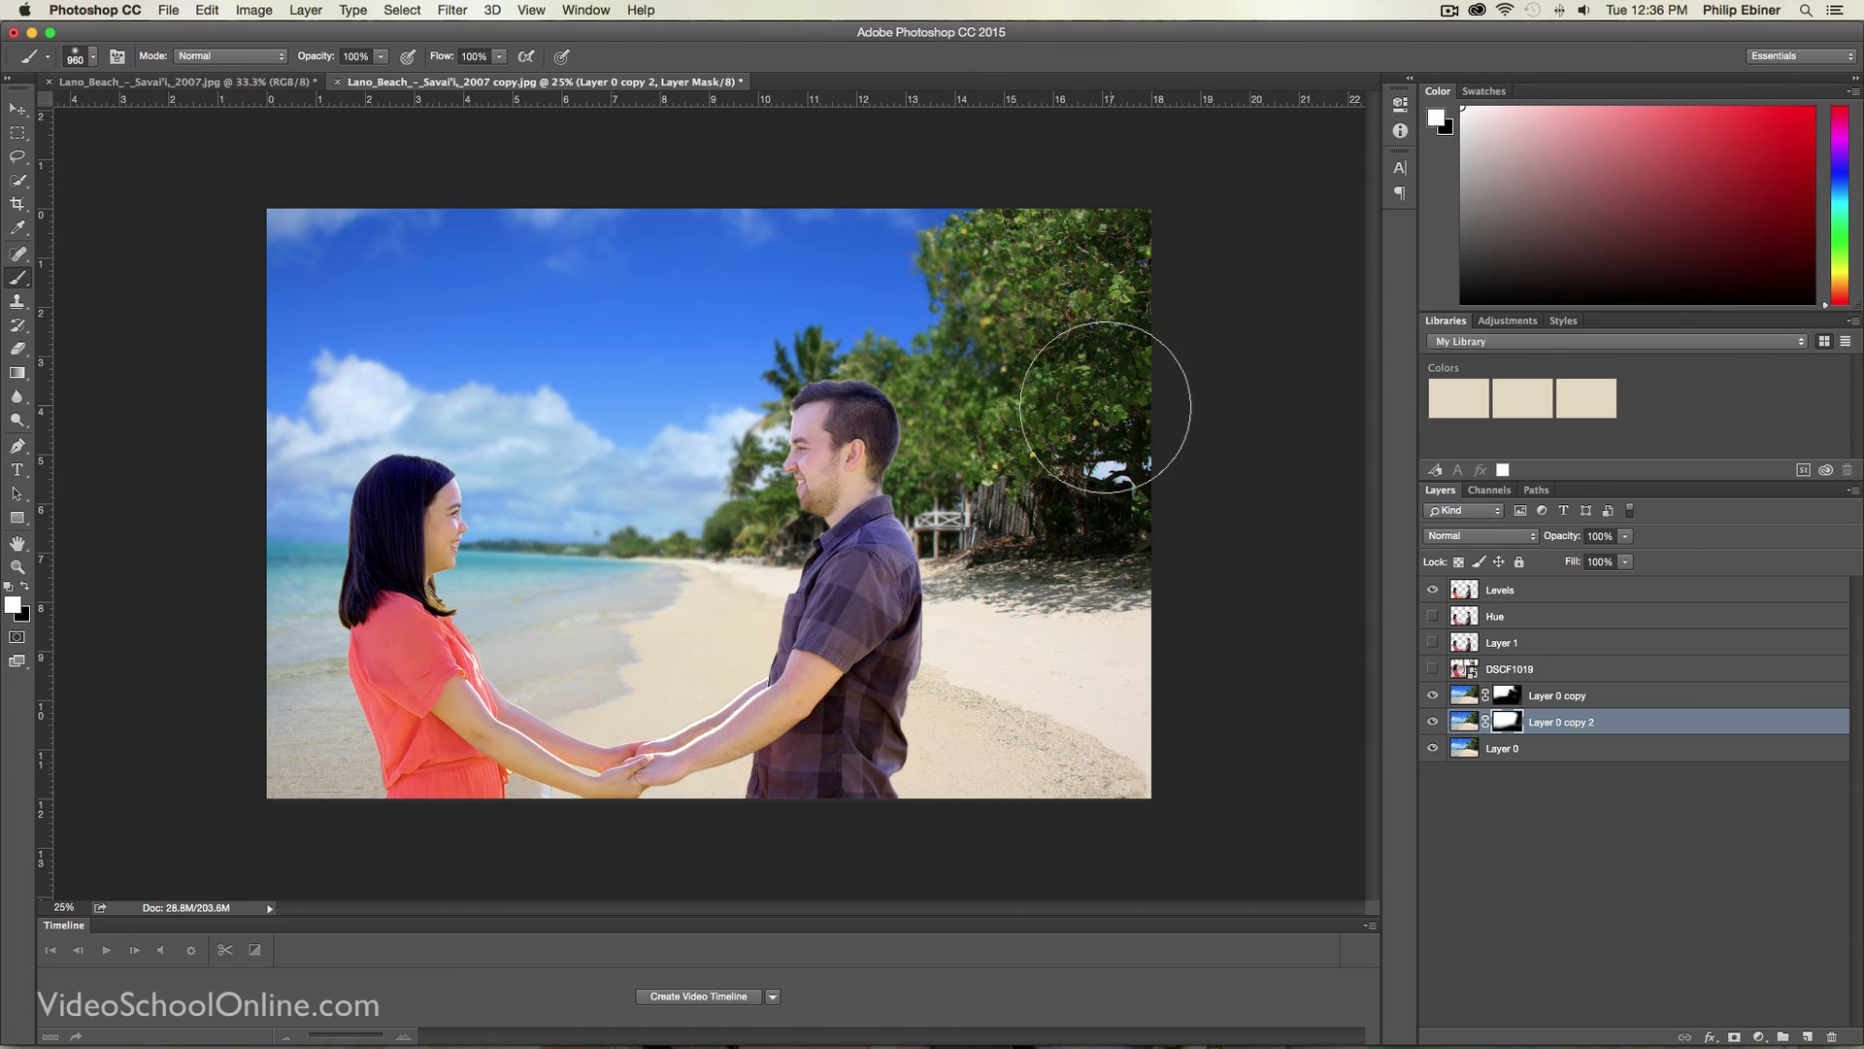
{"action": "left_click", "coordinate": [25, 587]}
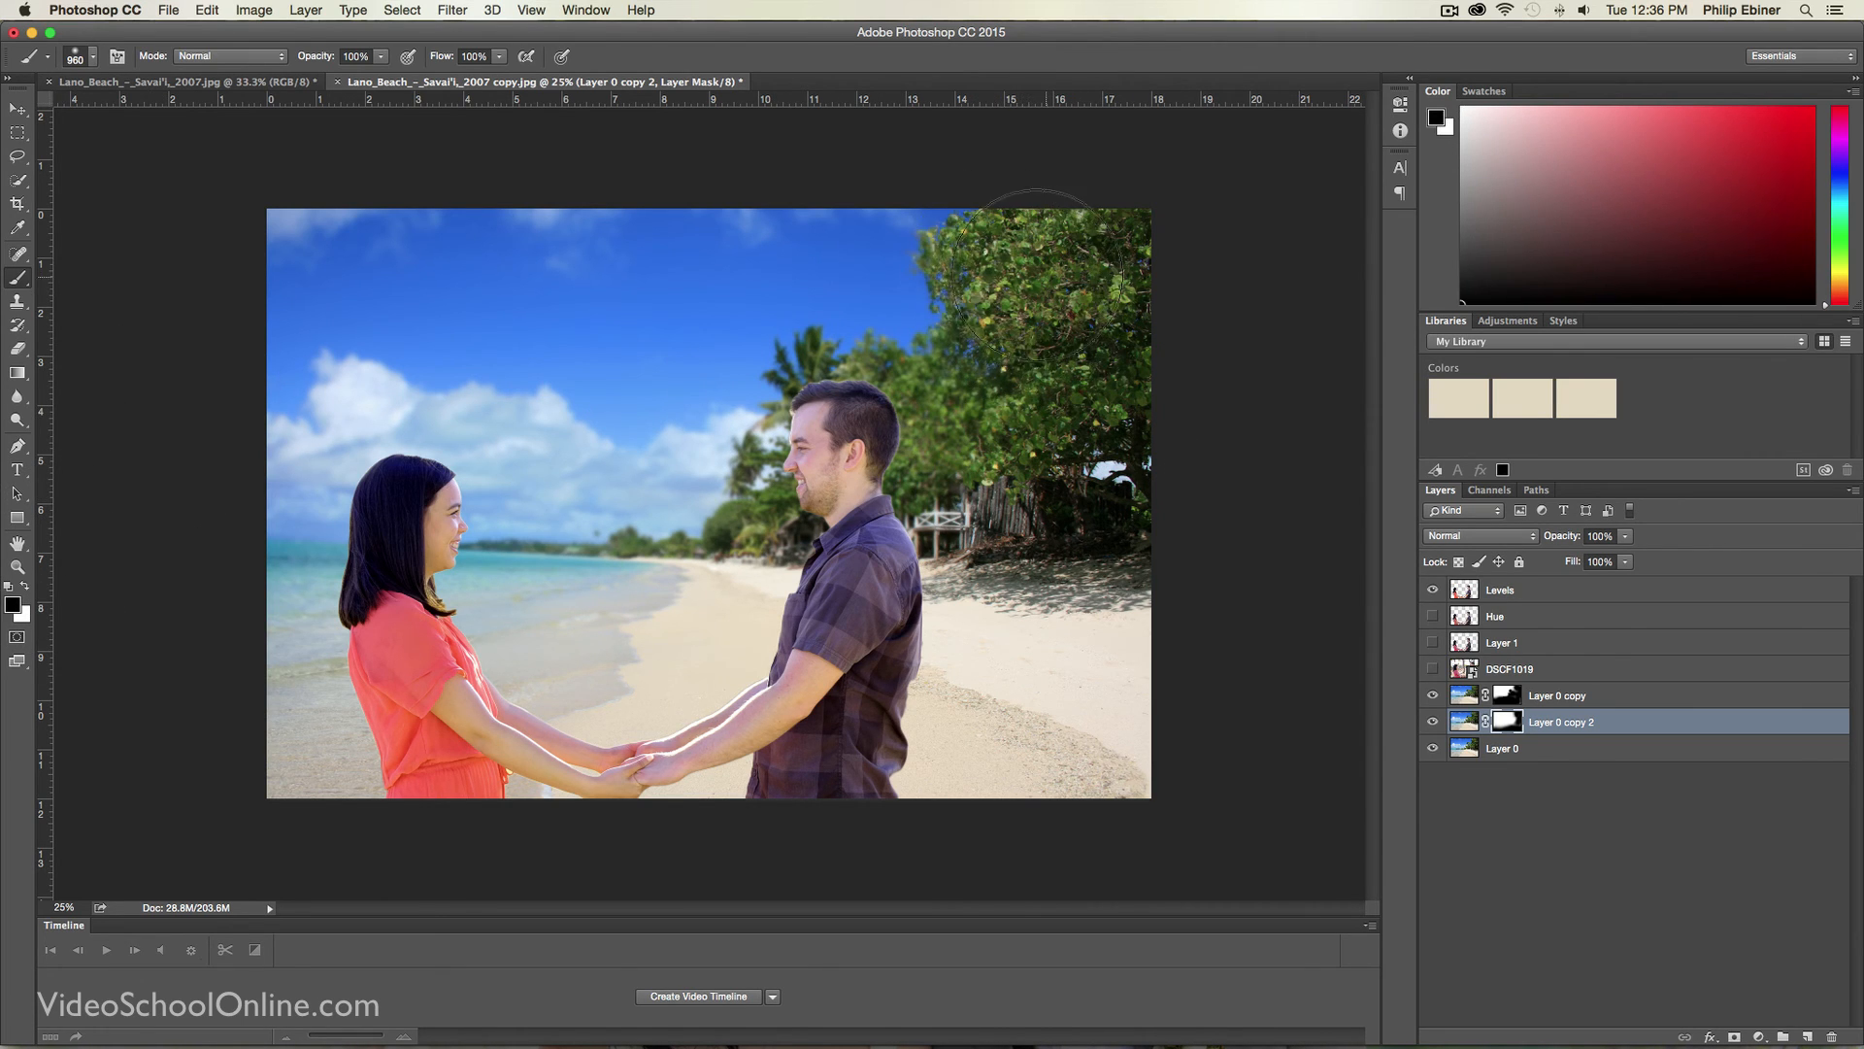
{"action": "key", "text": "v"}
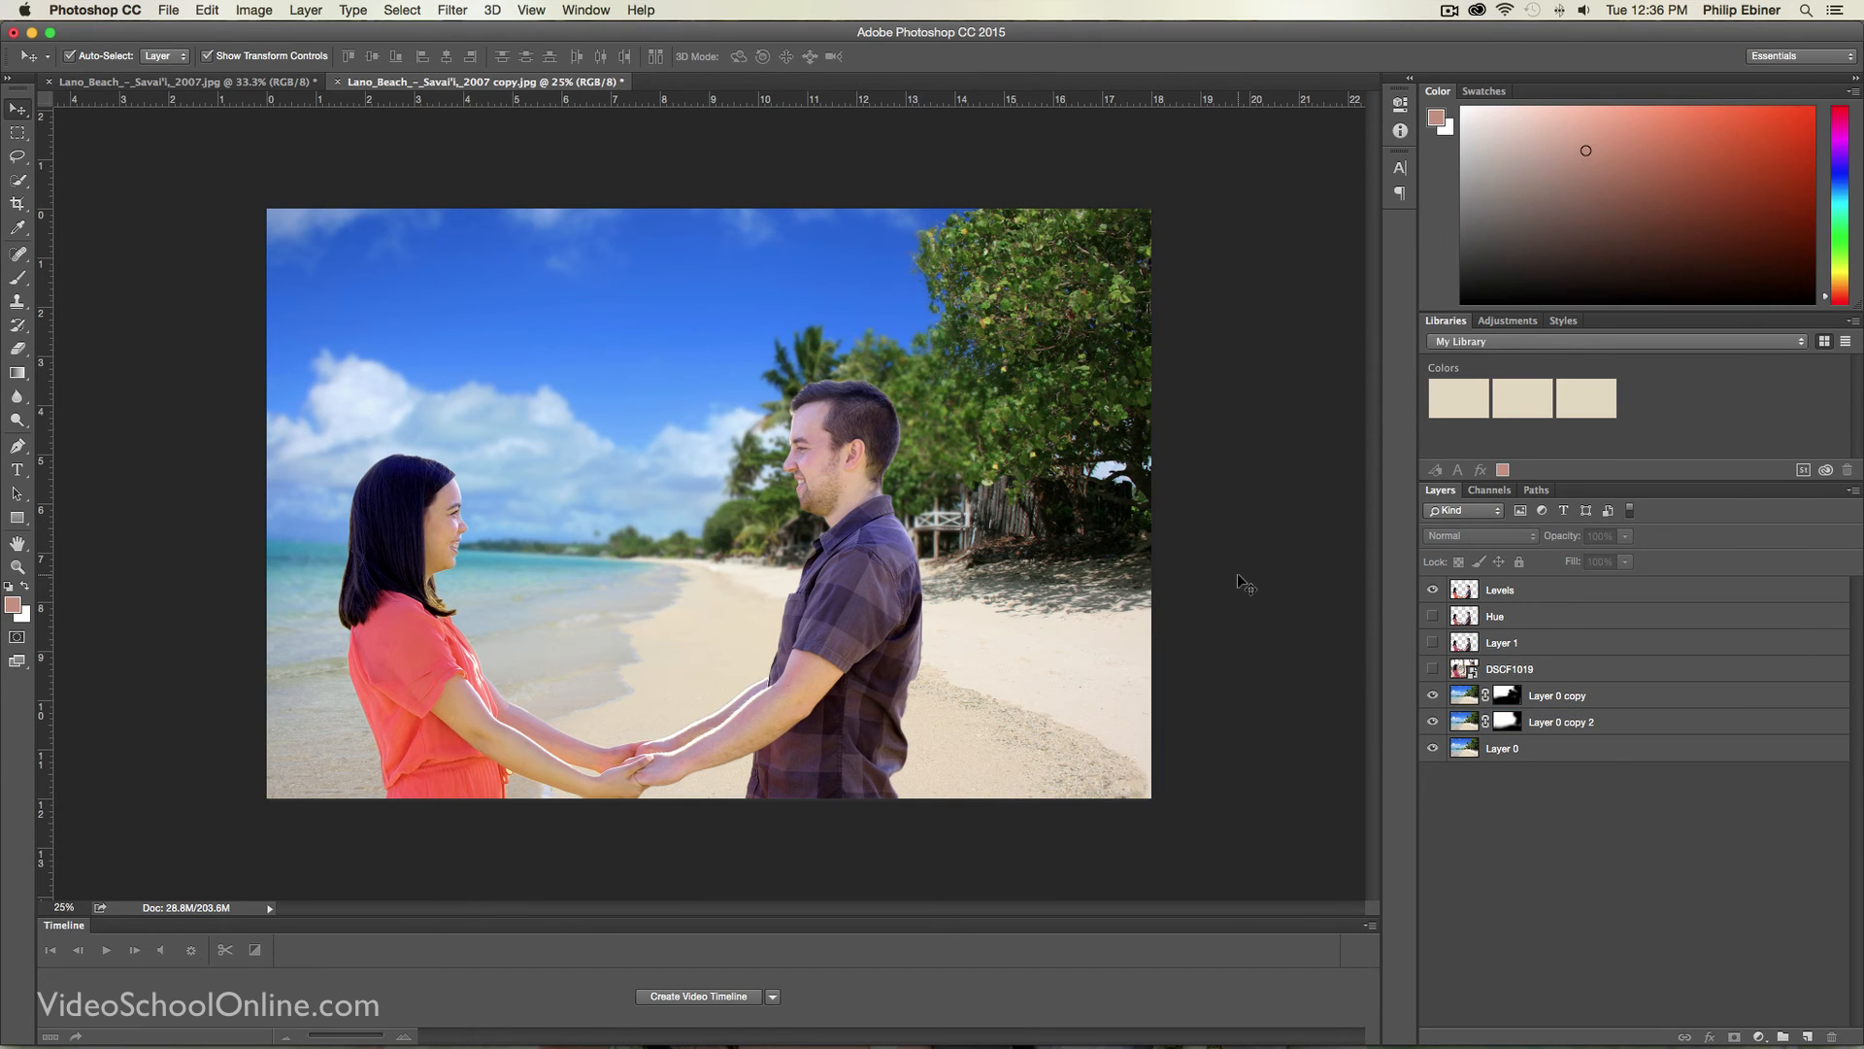
Step: Compare the composite with the earlier Lano Beach document and examine the layered background blur up close
{"action": "left_click", "coordinate": [222, 82]}
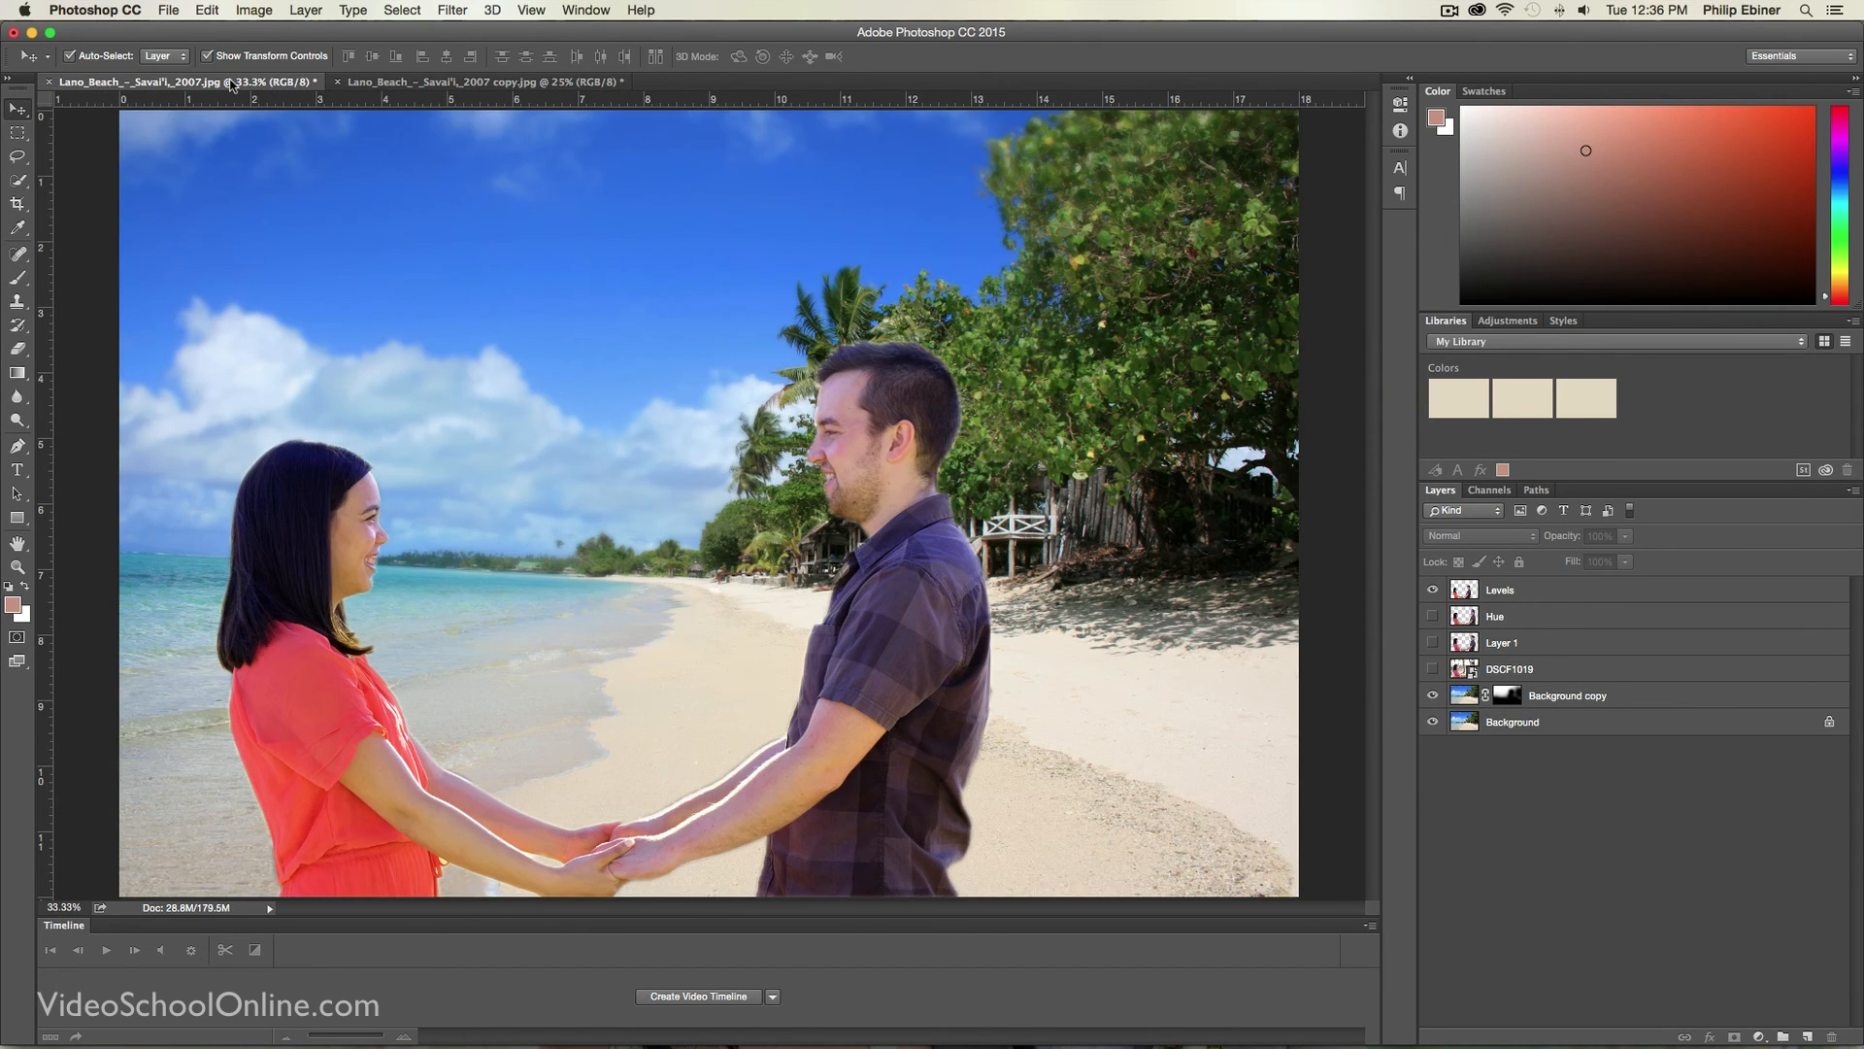
{"action": "left_click", "coordinate": [532, 86]}
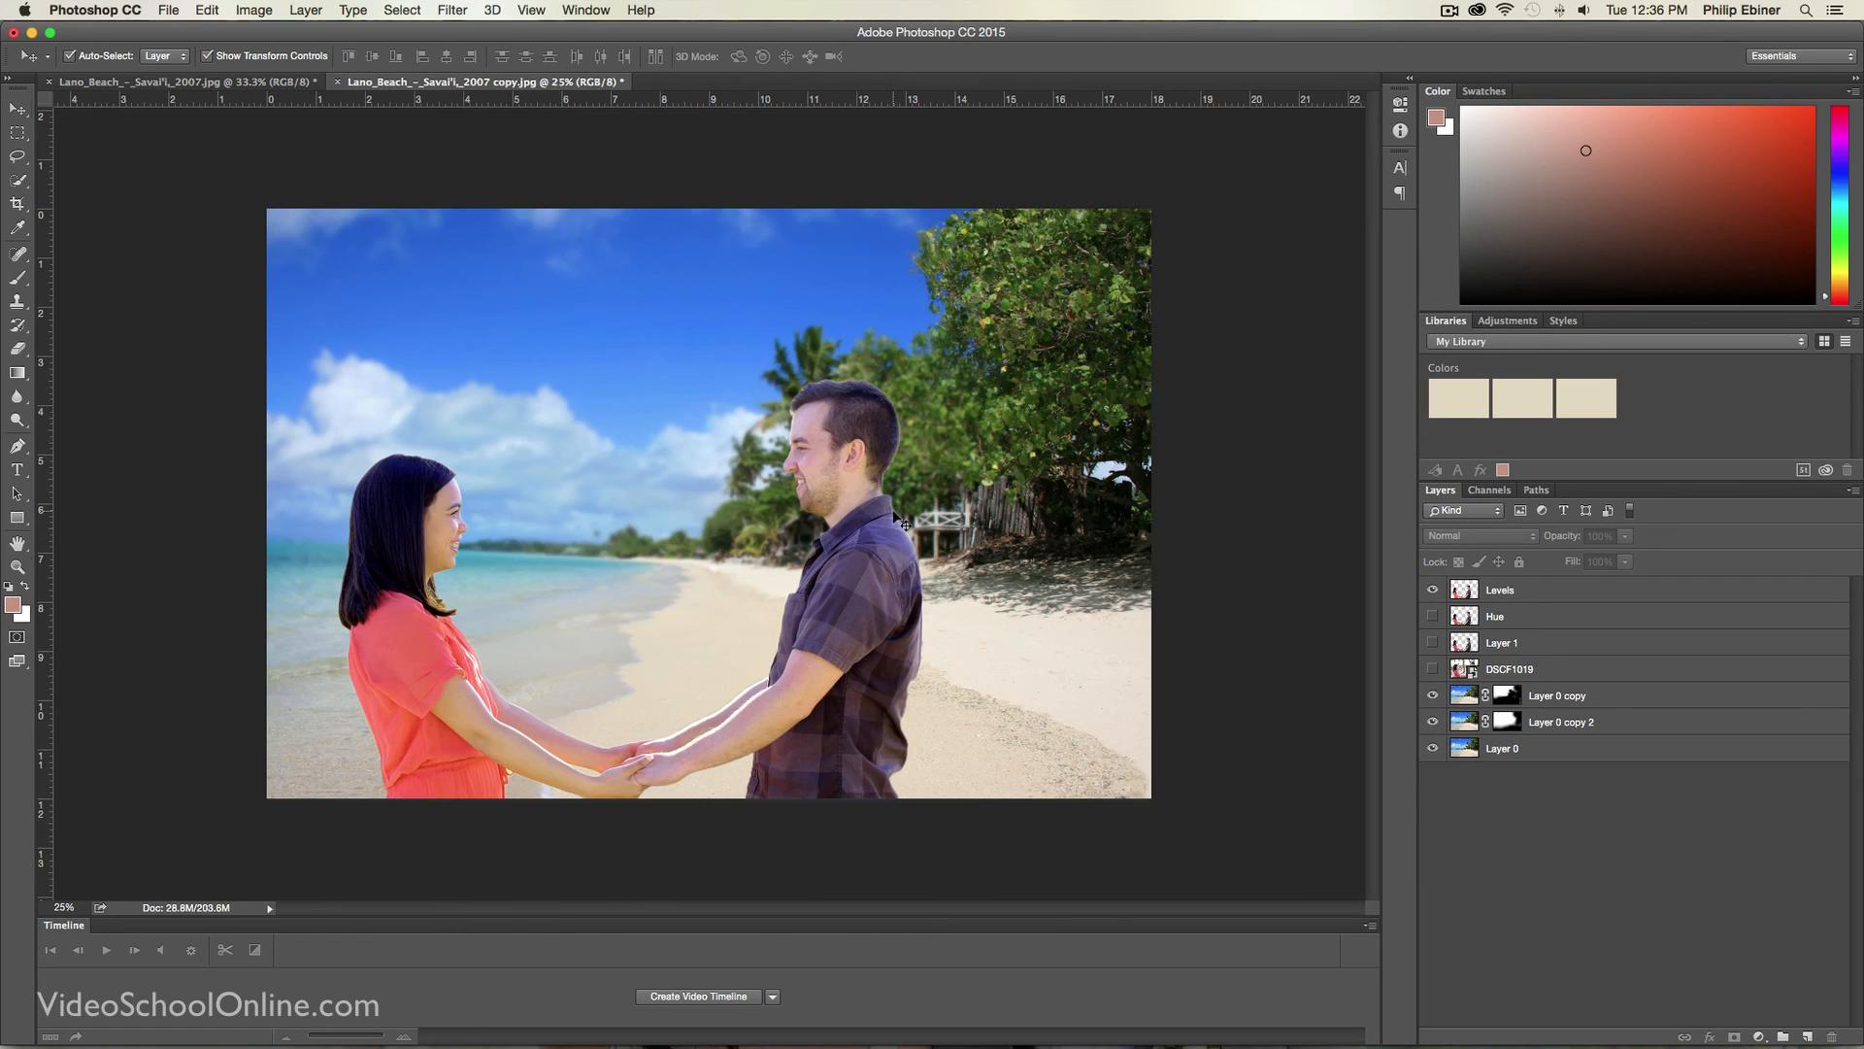
{"action": "key", "text": "z"}
{"action": "left_click", "coordinate": [890, 498]}
{"action": "key", "text": "v"}
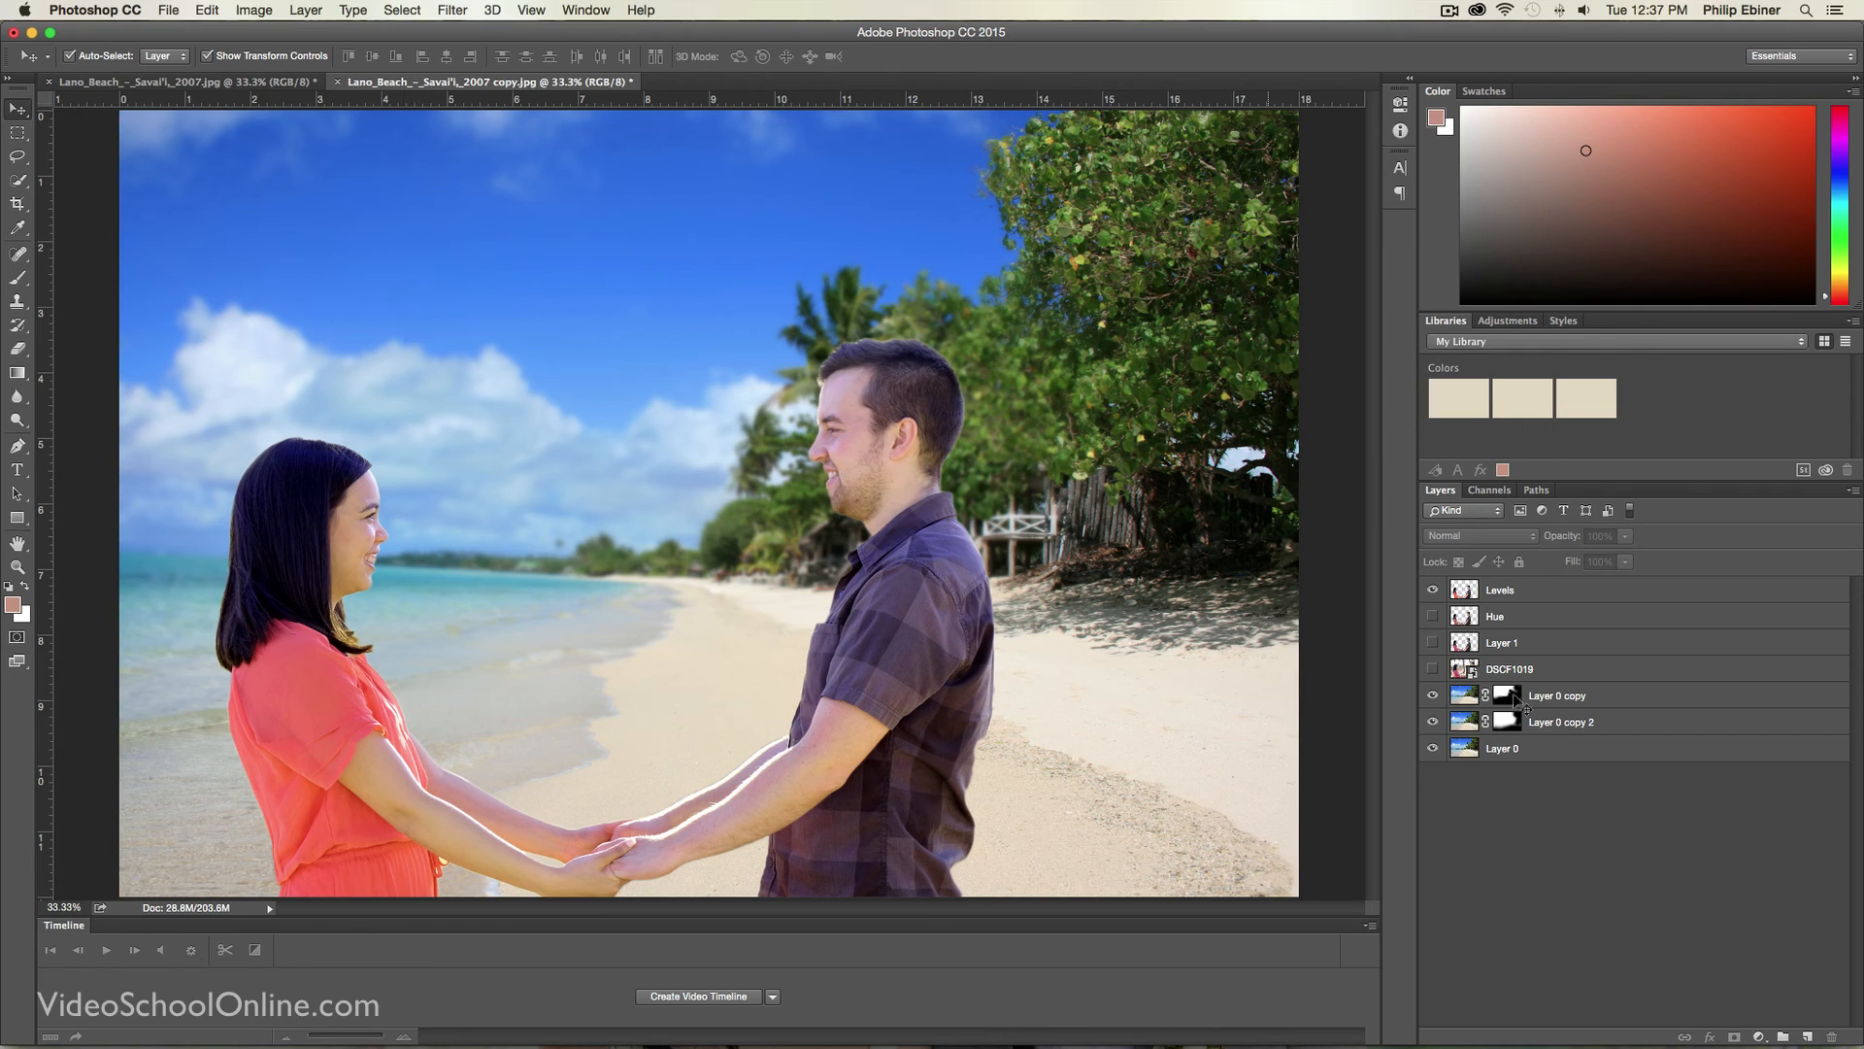
Step: Duplicate the Levels layer, hide the original and rename the copy Burn Dodge
{"action": "left_click", "coordinate": [1502, 593]}
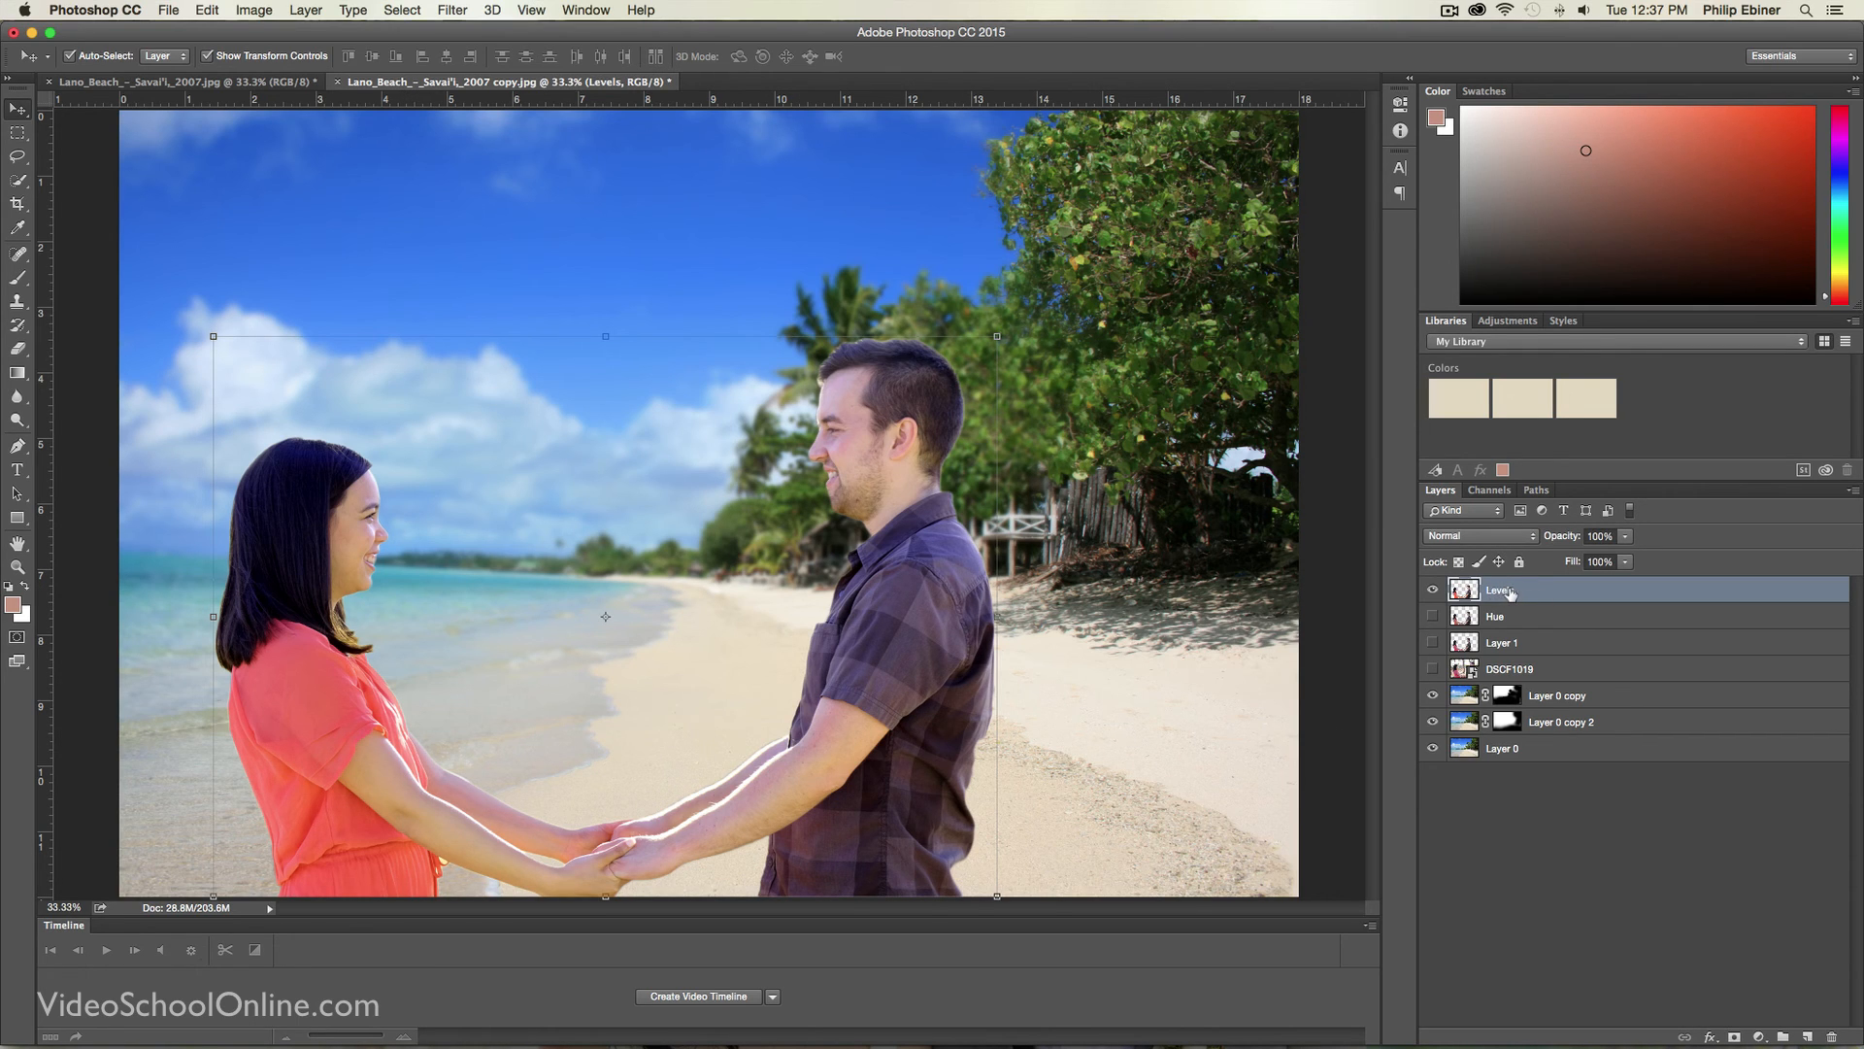
{"action": "left_click_drag", "start_coordinate": [1510, 593], "coordinate": [1804, 1035]}
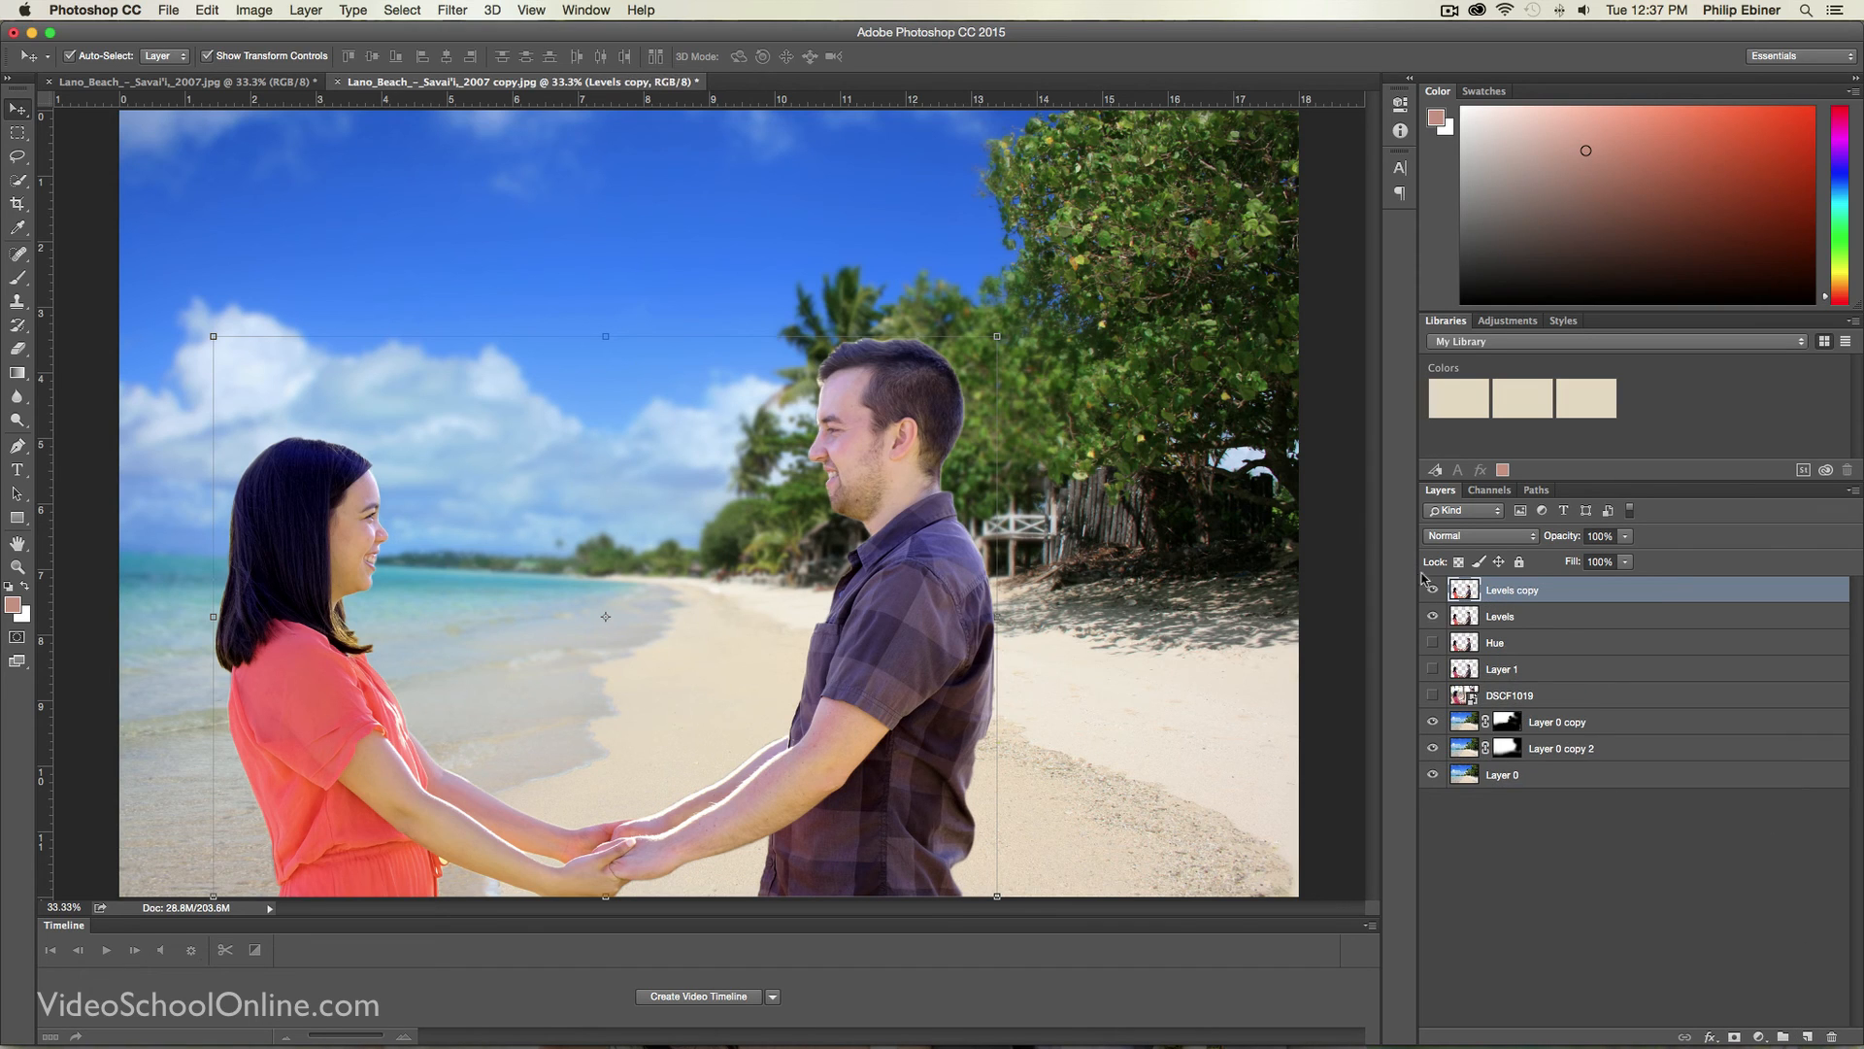
{"action": "left_click", "coordinate": [1433, 617]}
{"action": "double_click", "coordinate": [1528, 588]}
{"action": "type", "text": "Burn Dodge"}
{"action": "key", "text": "Return"}
Step: Switch to the Burn tool on the Burn Dodge layer, undo the test stroke and size the brush to 334 px
{"action": "left_click", "coordinate": [15, 420]}
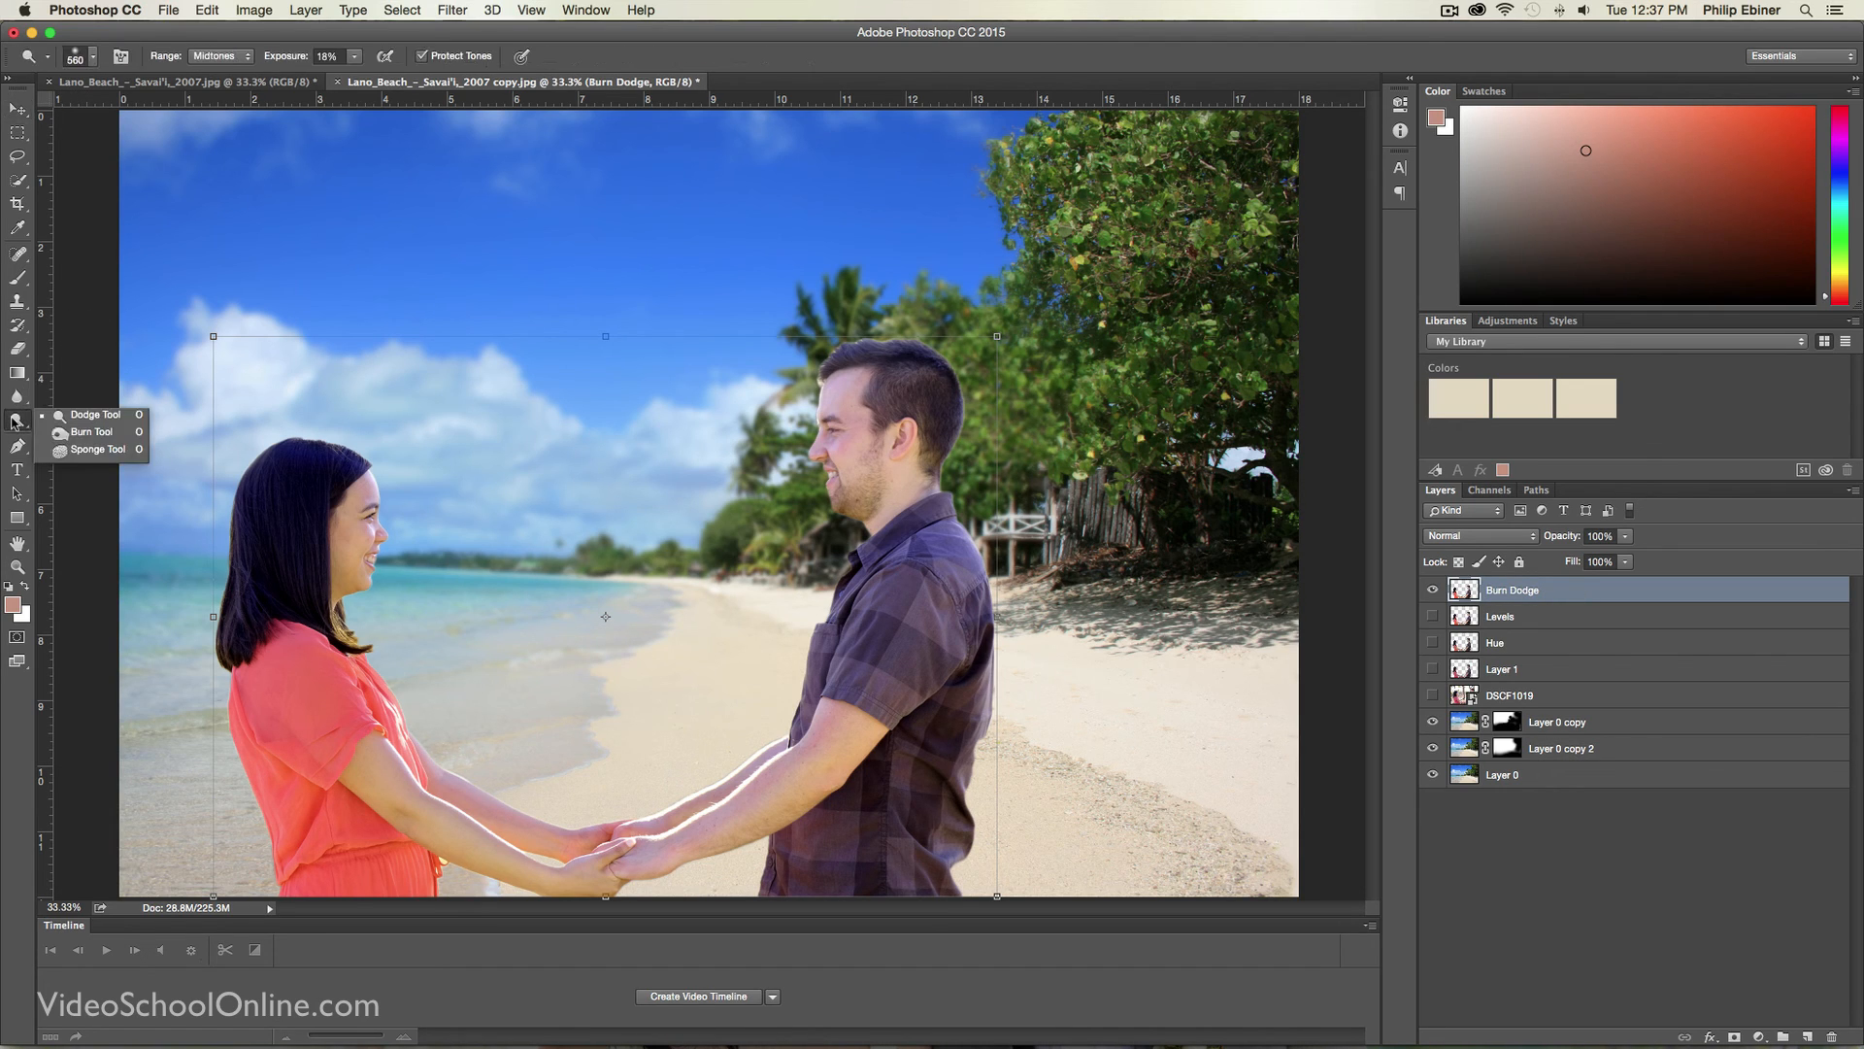
{"action": "left_click", "coordinate": [97, 416]}
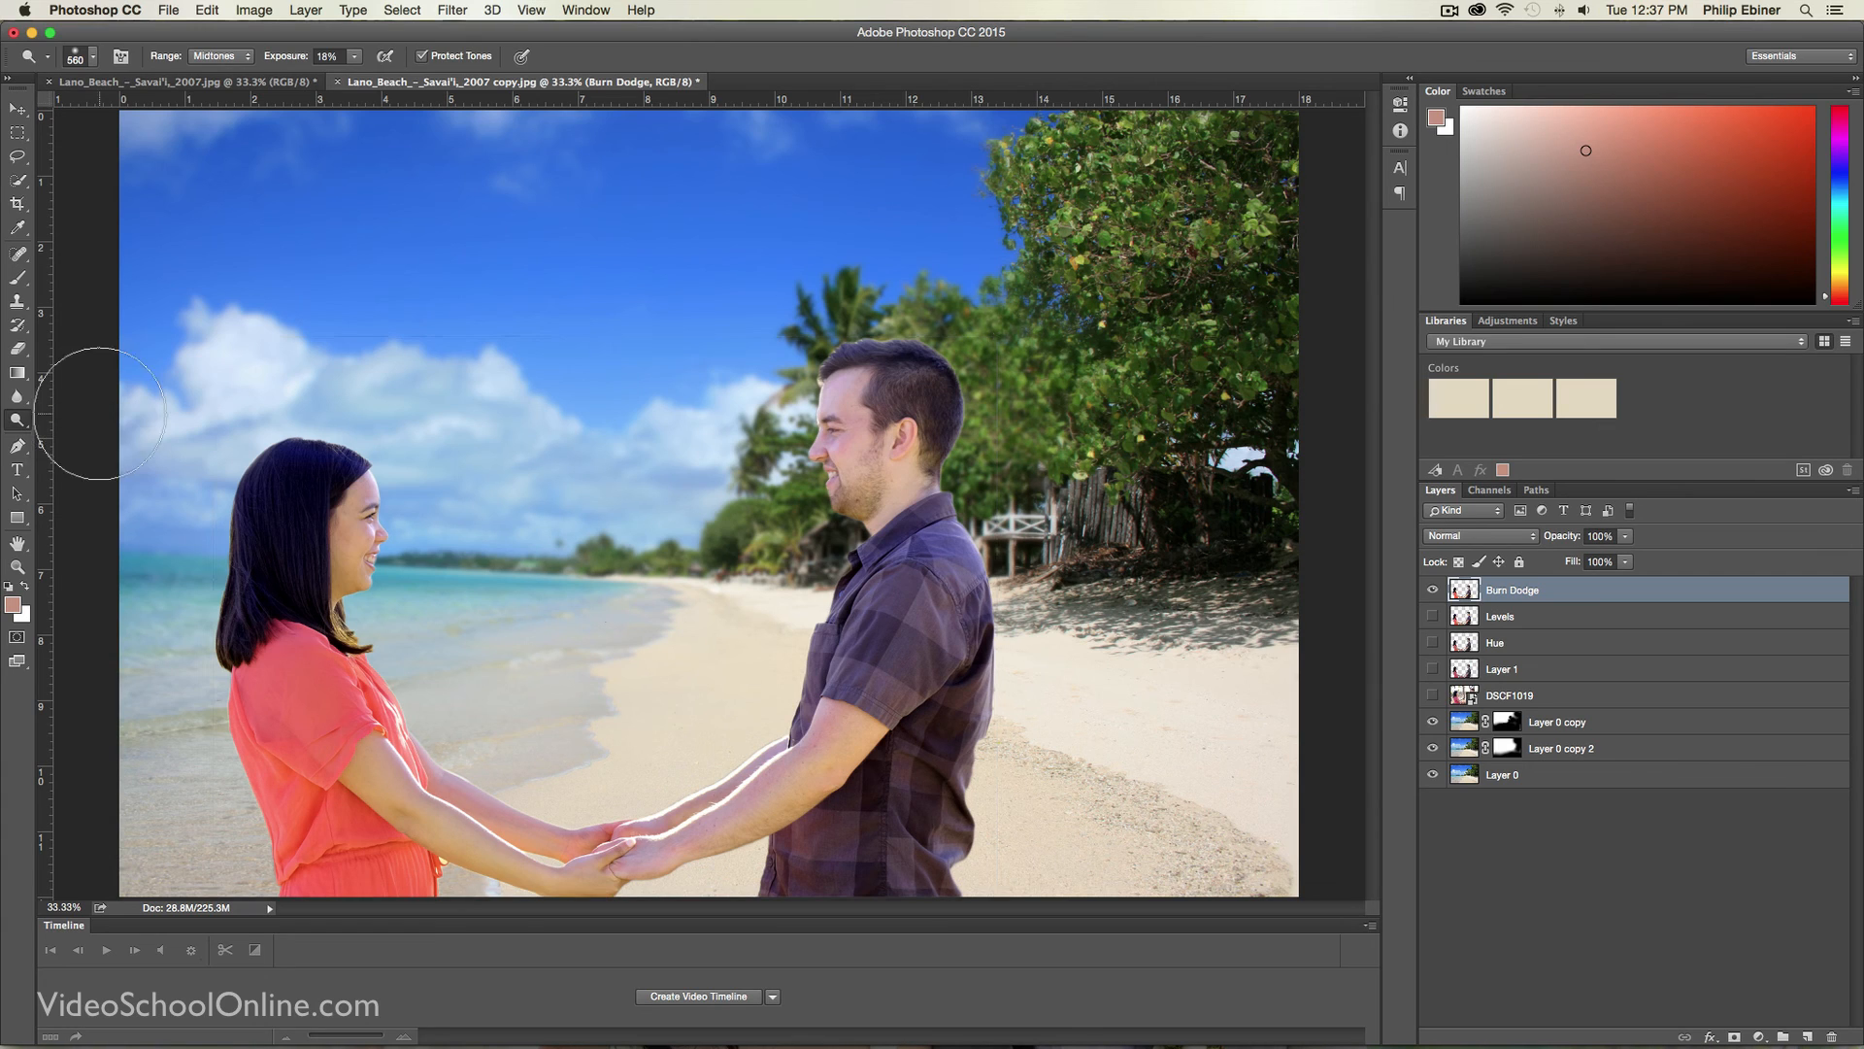
{"action": "right_click", "coordinate": [26, 424]}
{"action": "left_click", "coordinate": [77, 437]}
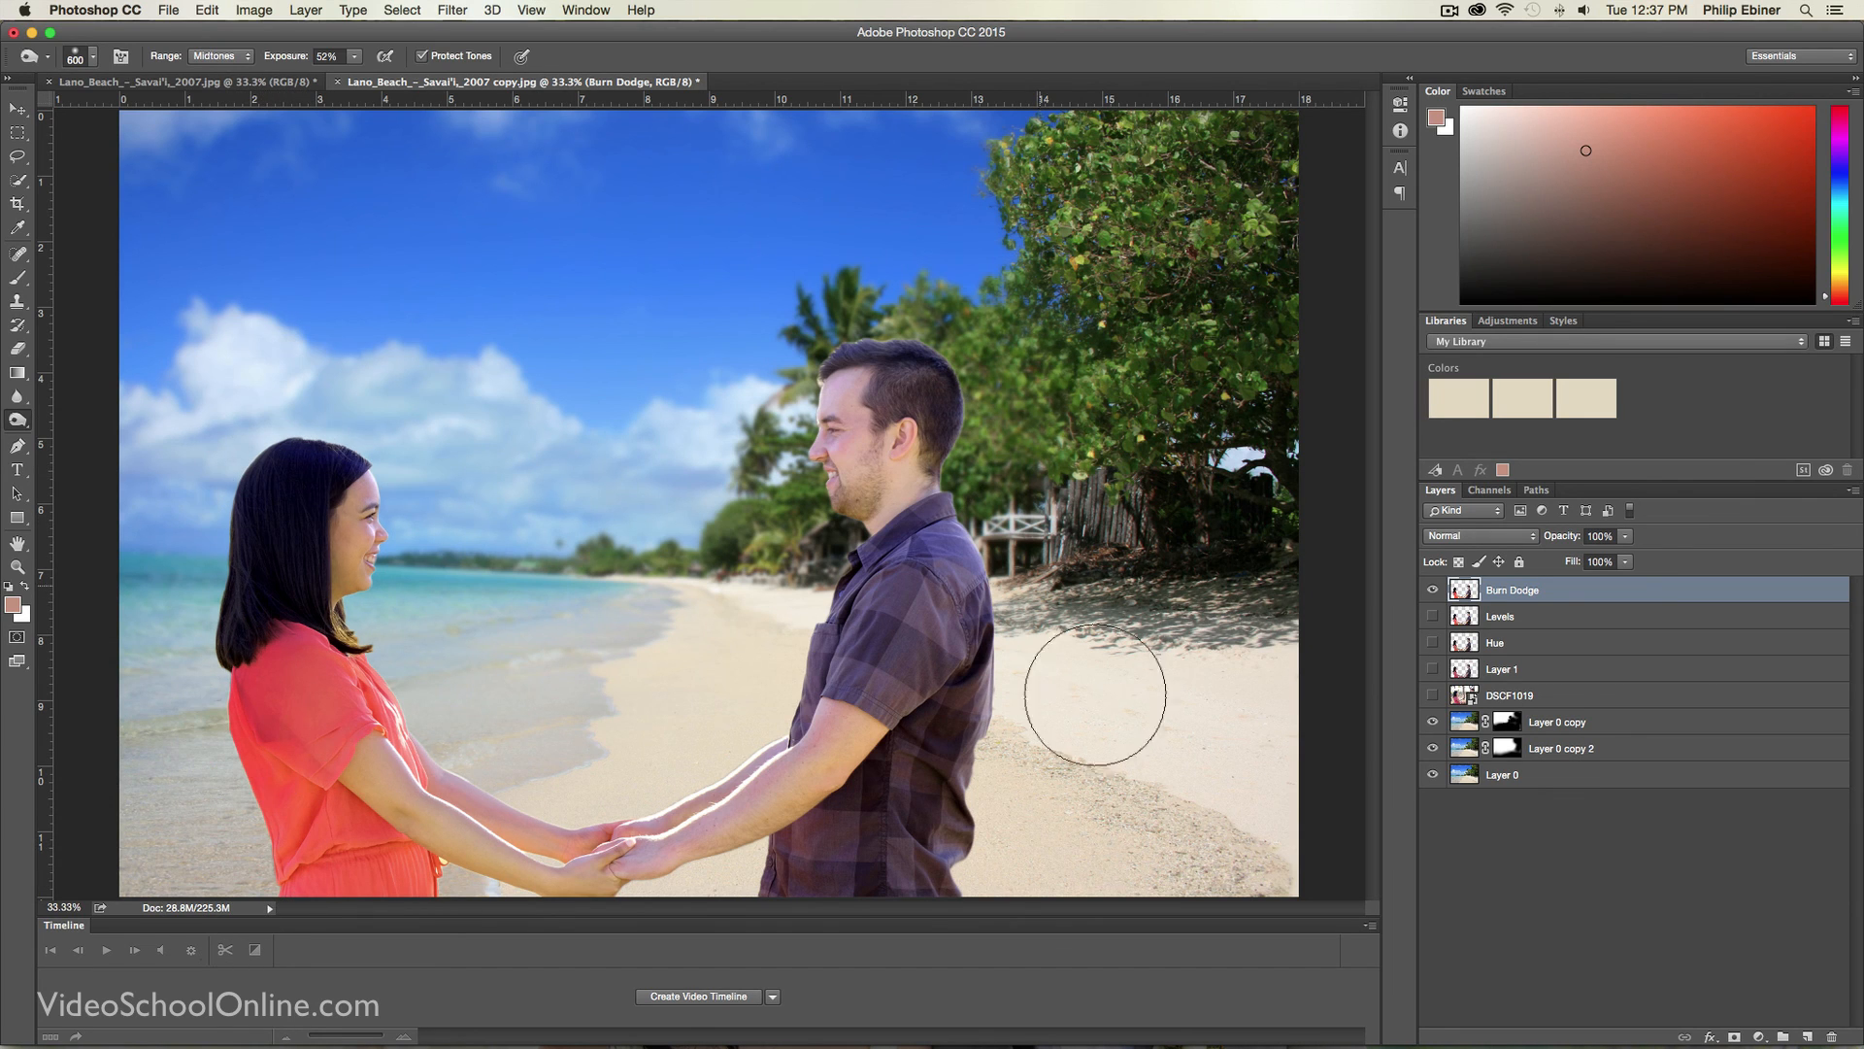
{"action": "key", "text": "super+z"}
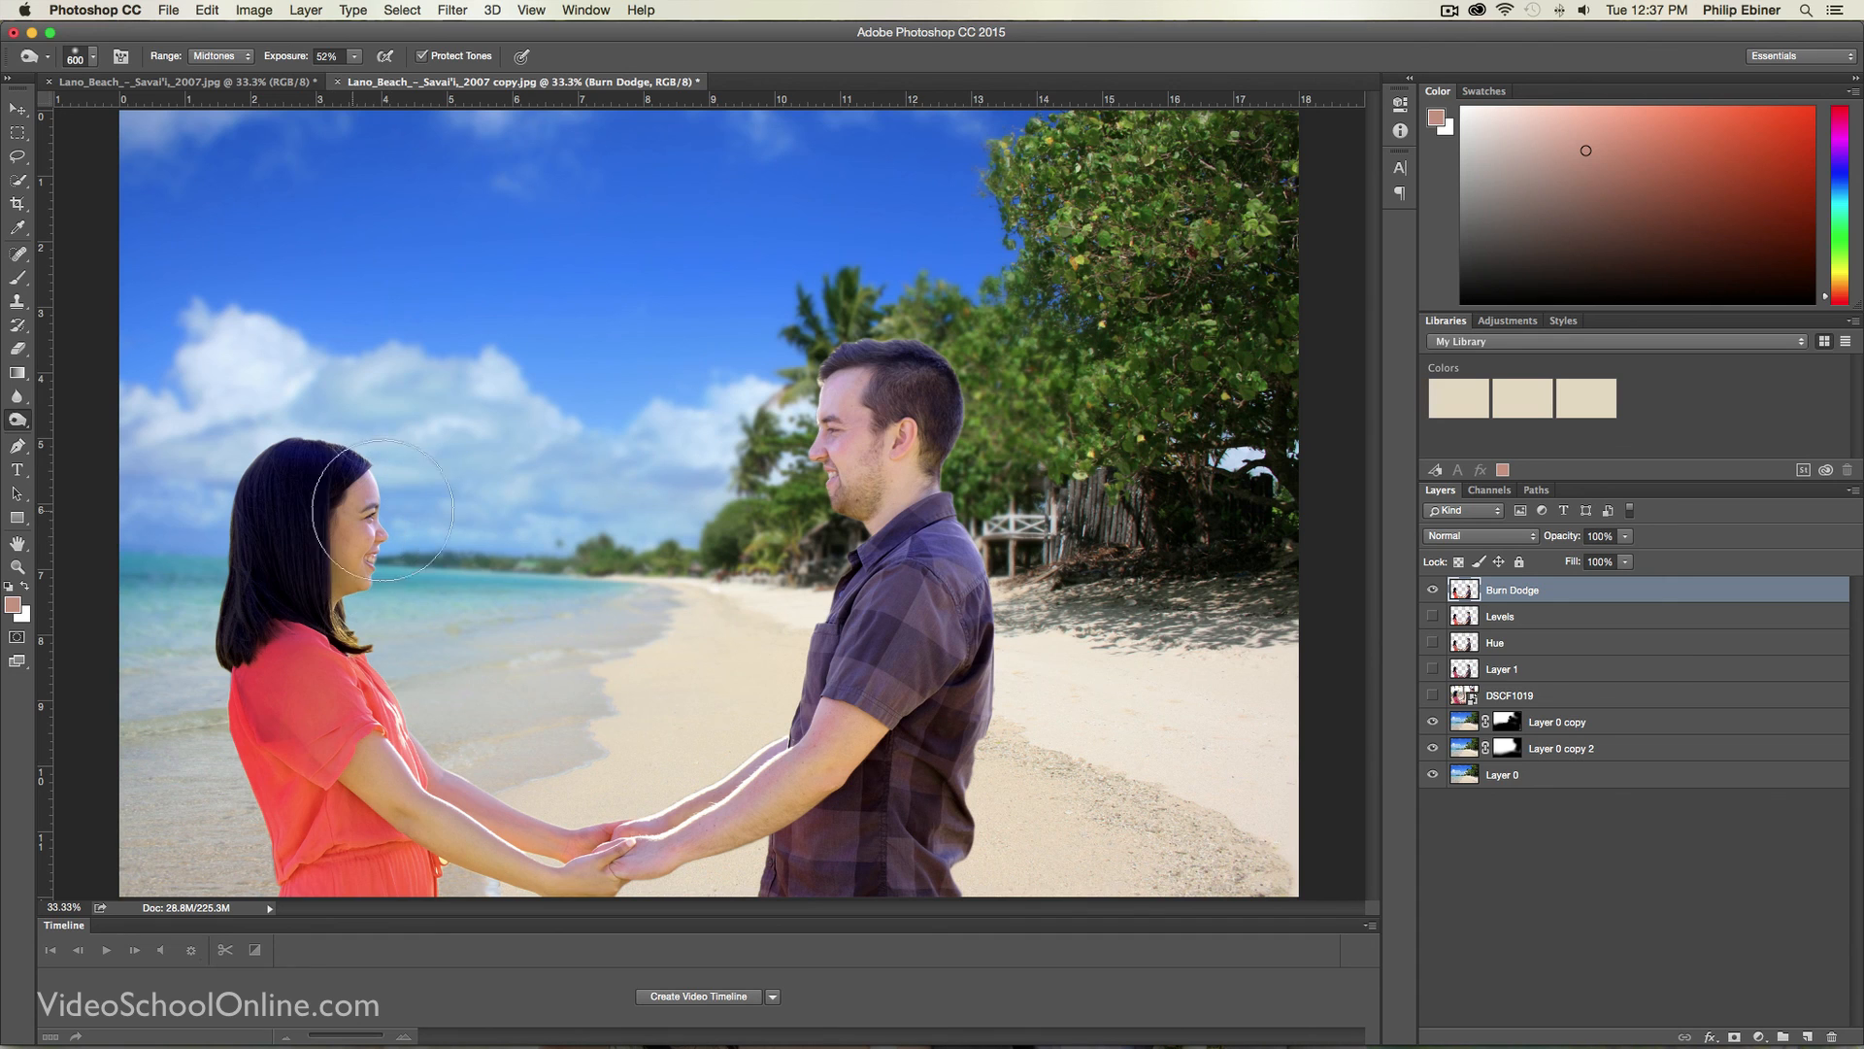
{"action": "mouse_move", "coordinate": [415, 695]}
{"action": "left_mouse_down", "text": "ctrl+alt"}
{"action": "mouse_move", "coordinate": [373, 695]}
{"action": "mouse_move", "coordinate": [418, 766]}
{"action": "left_mouse_up", "text": "ctrl+alt"}
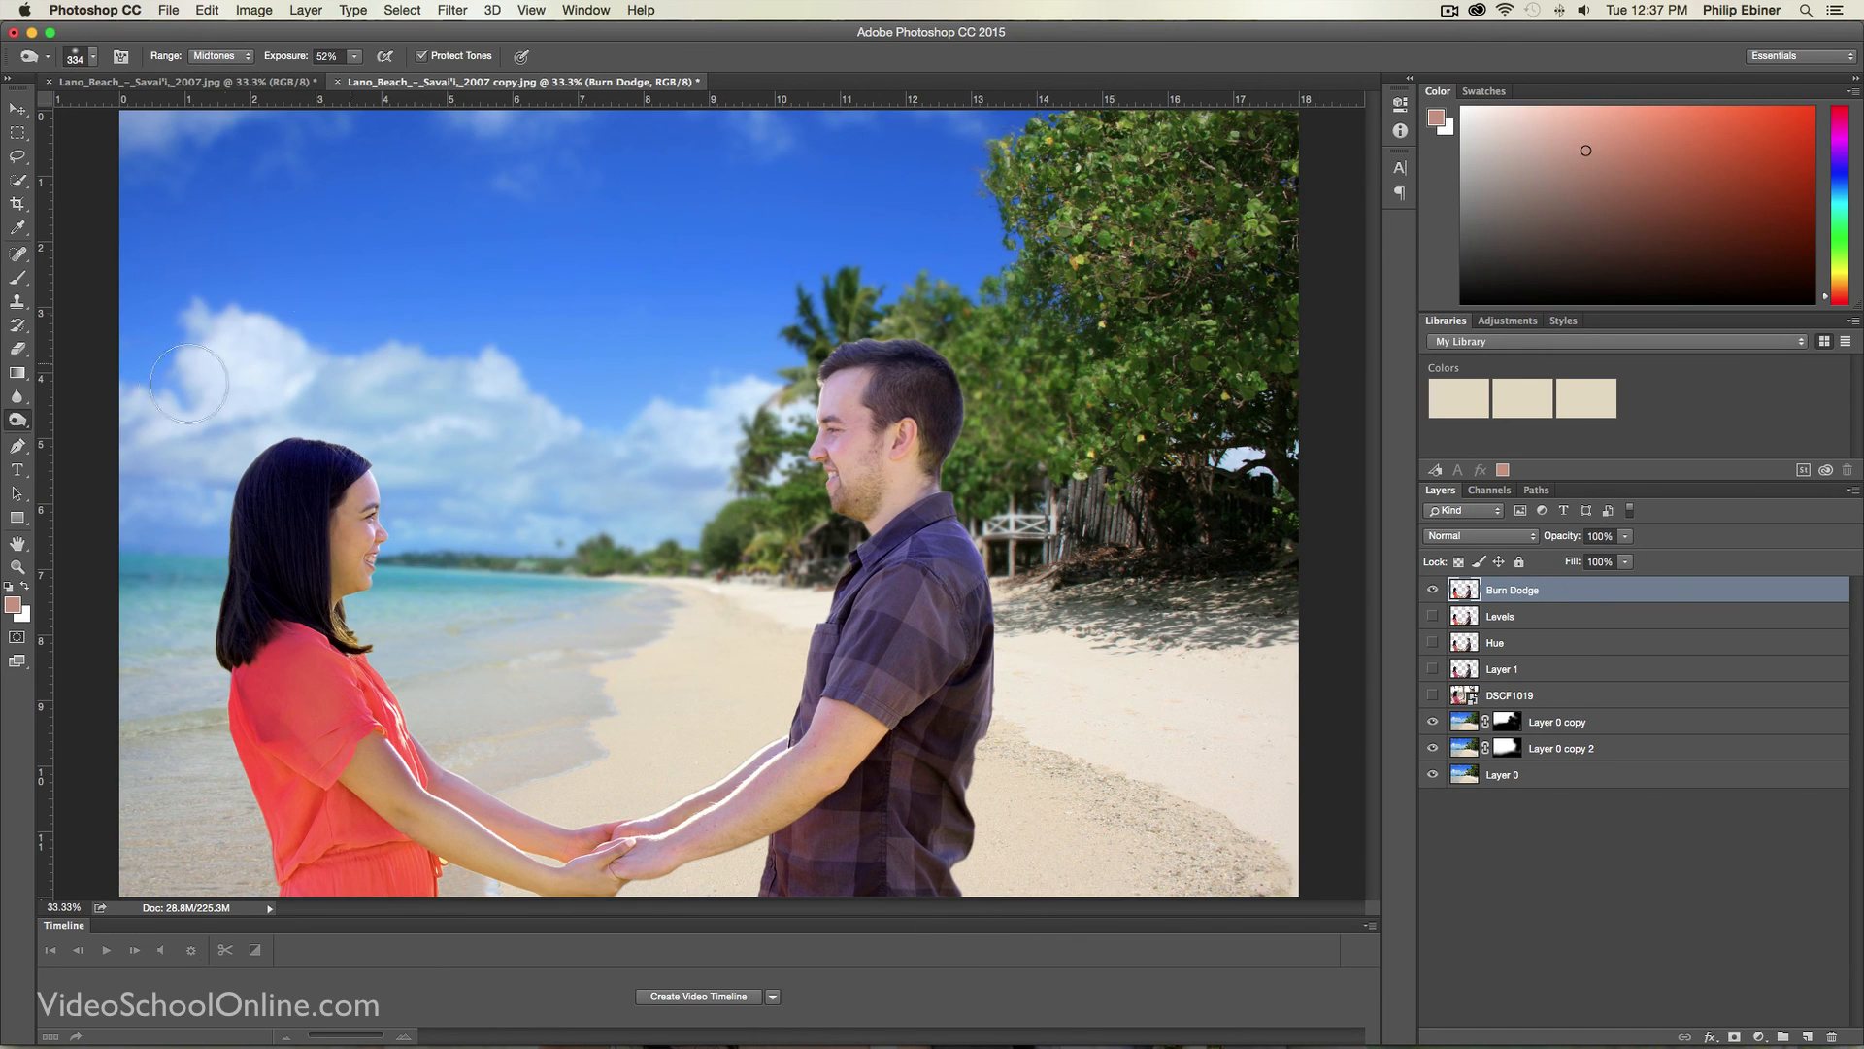
Step: Lighten the couple on the Burn Dodge layer with the Dodge tool, using midtones, 18% exposure and a 560 px brush, then deselect the layer
{"action": "left_click", "coordinate": [19, 420]}
{"action": "left_click", "coordinate": [95, 415]}
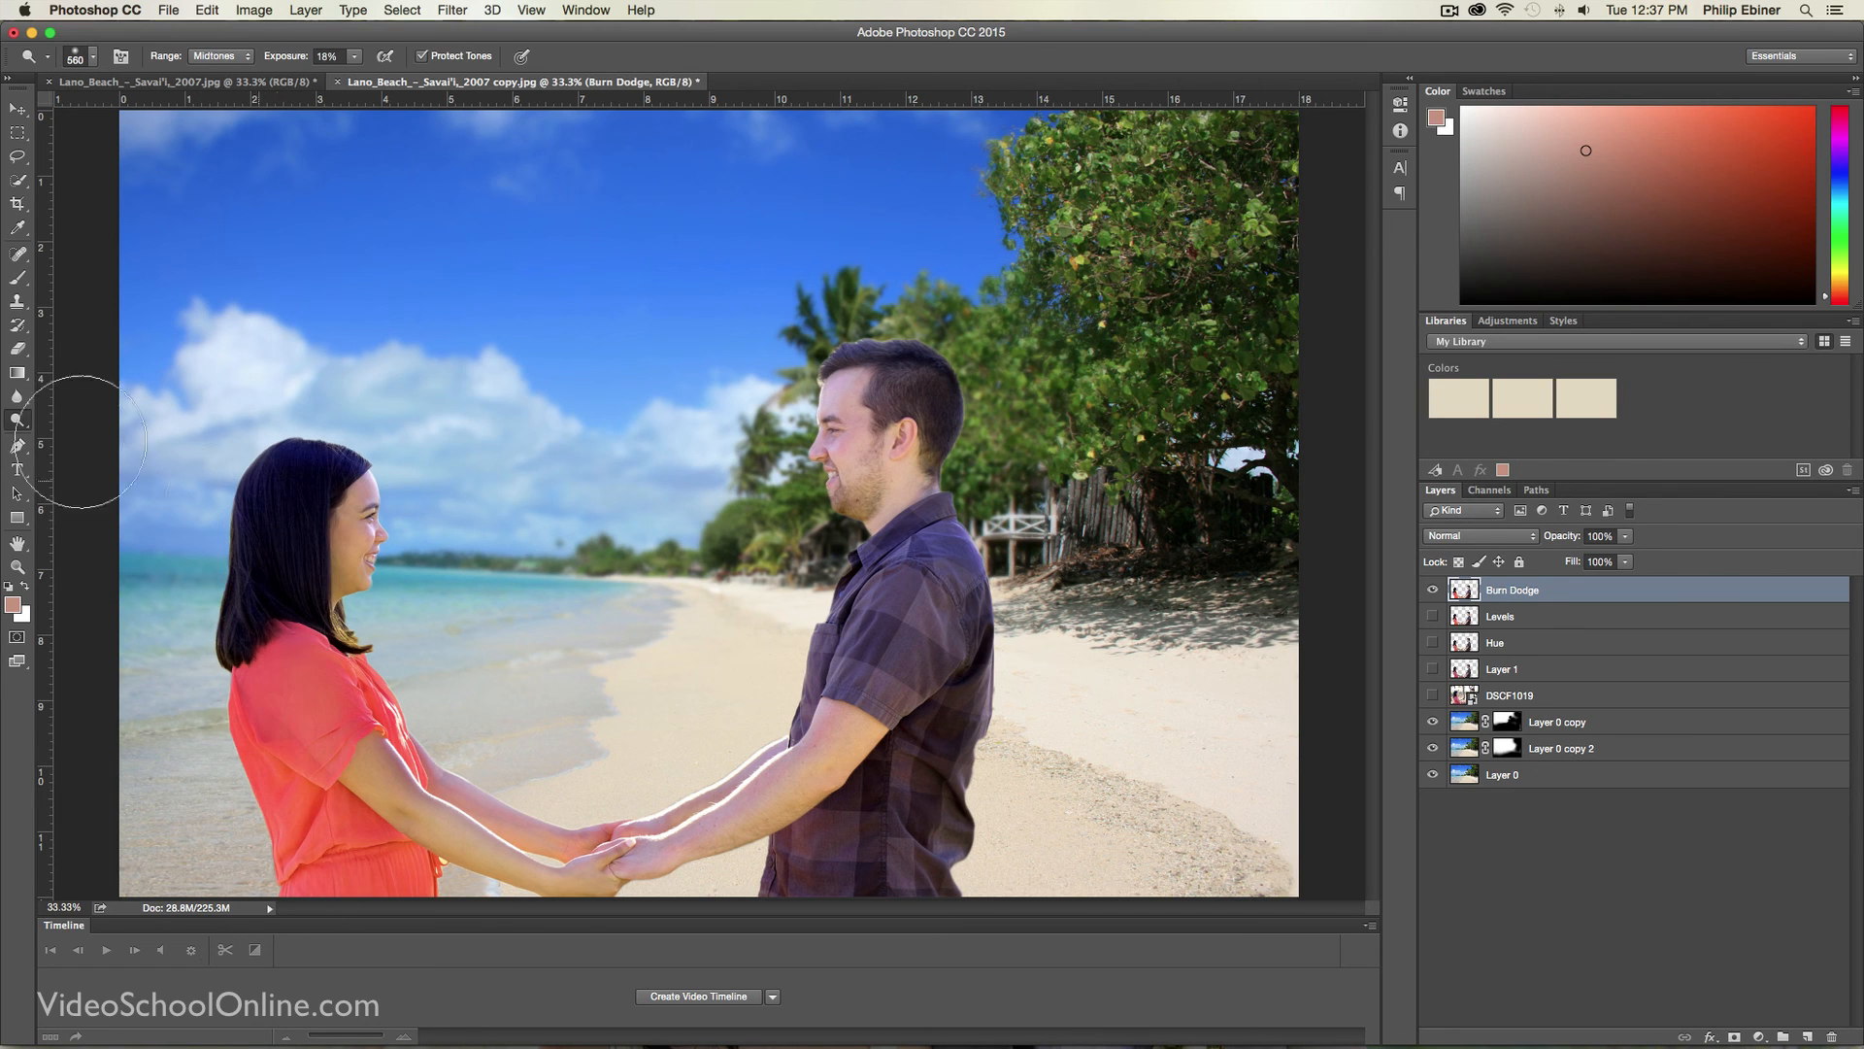
{"action": "left_click", "coordinate": [19, 421]}
{"action": "left_click", "coordinate": [89, 414]}
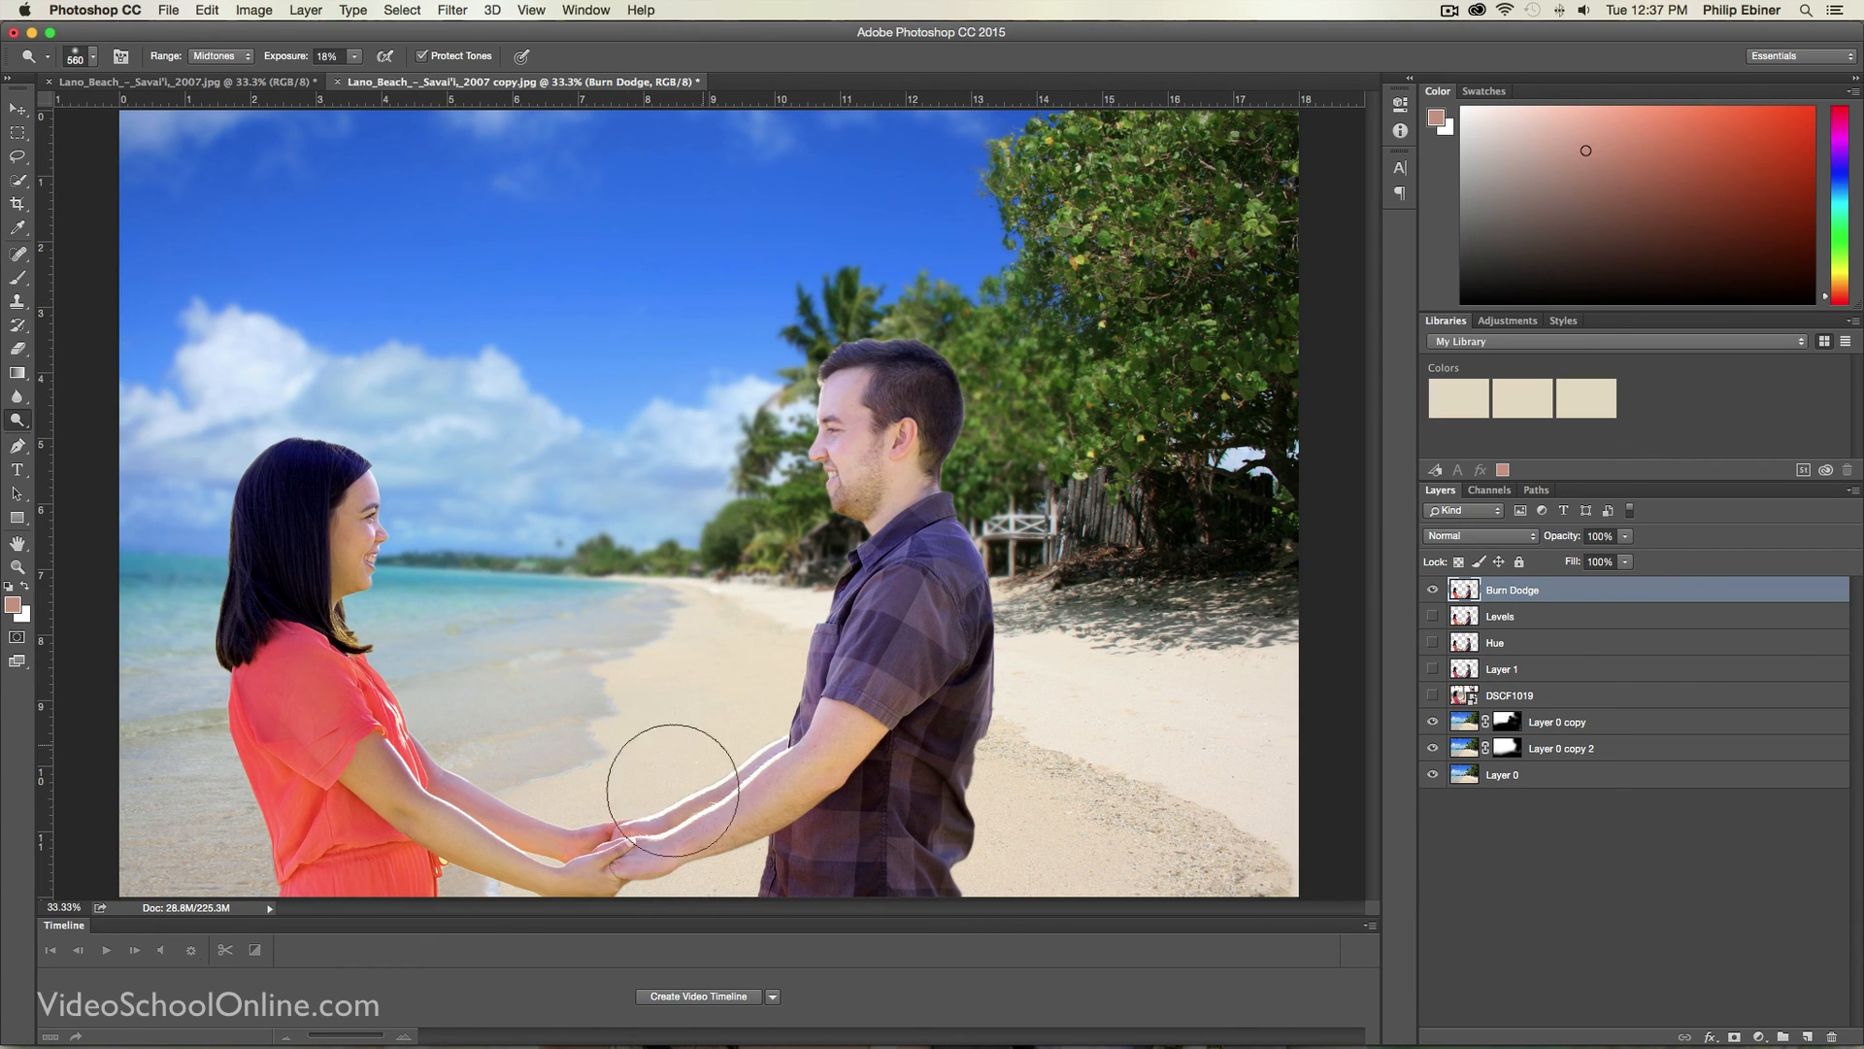
{"action": "key", "text": "v"}
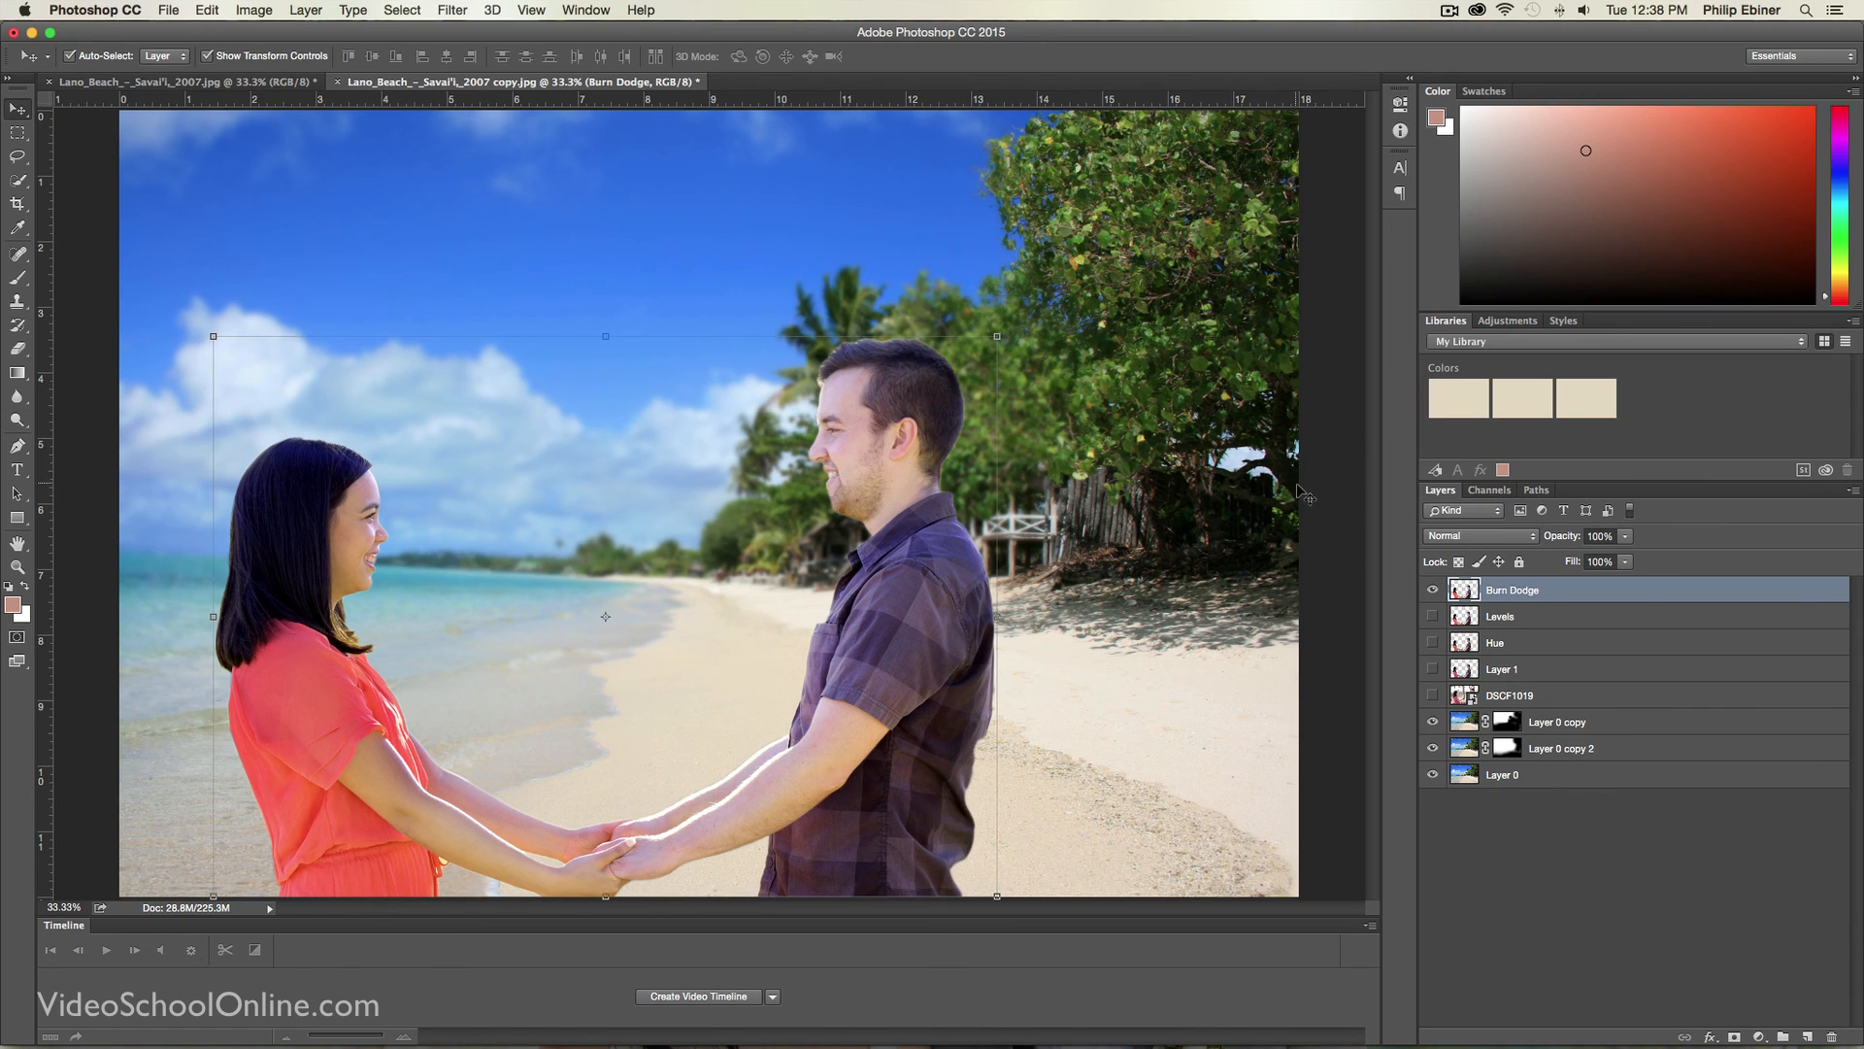
{"action": "left_click", "coordinate": [1334, 481]}
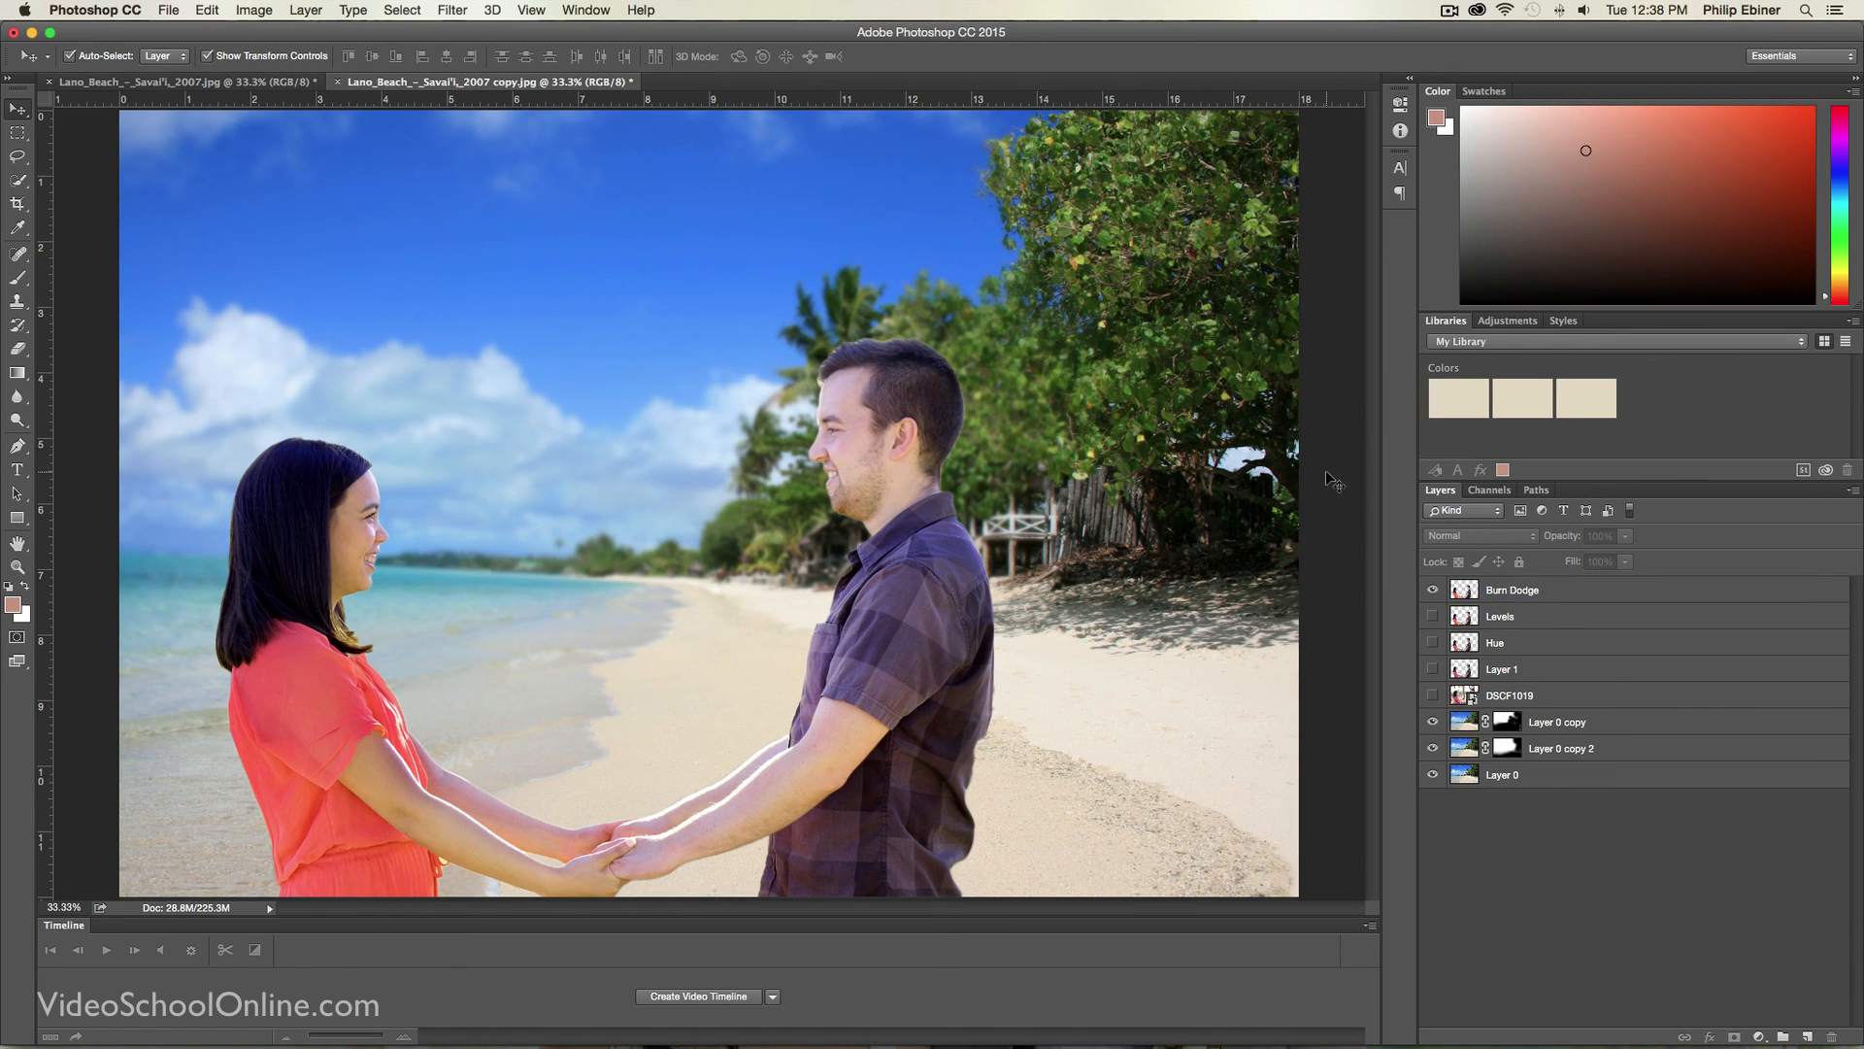